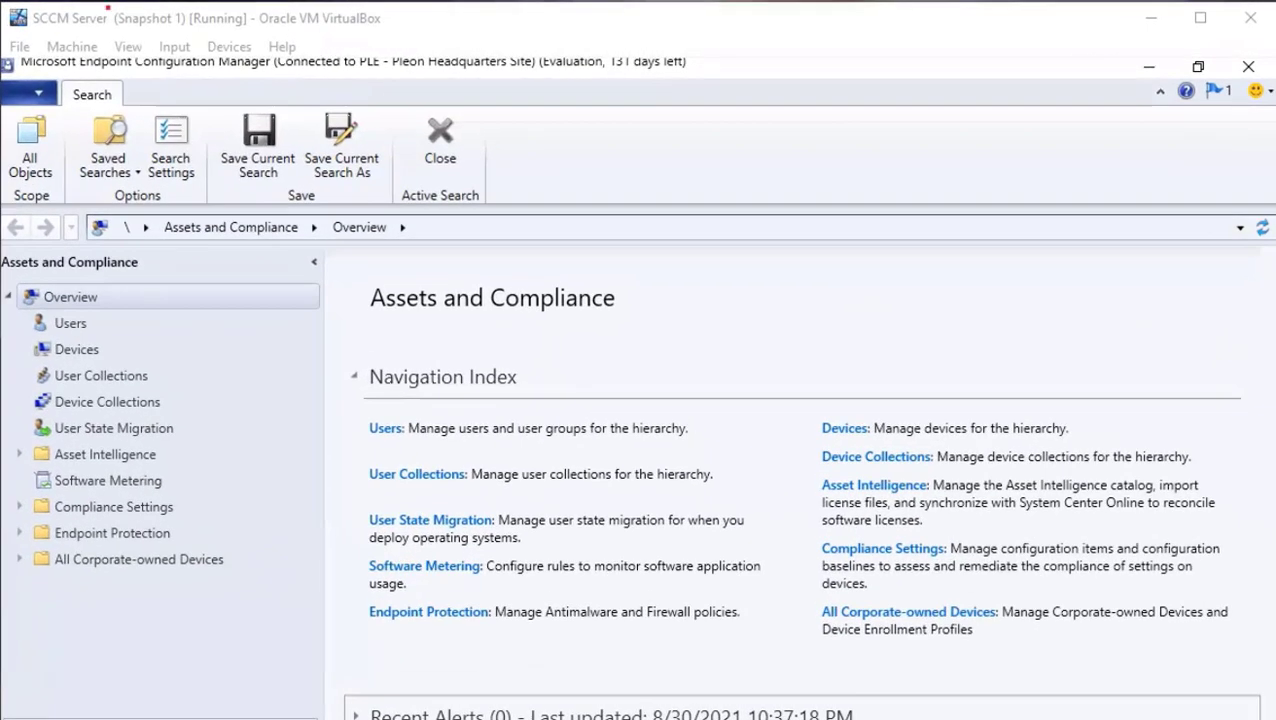
- Switch to VirtualBox Manager and view the details of Snapshot 1 of the DHCP/NAT server, including its description
left_click_drag(174, 6, 230, 26)
key("alt+Tab")
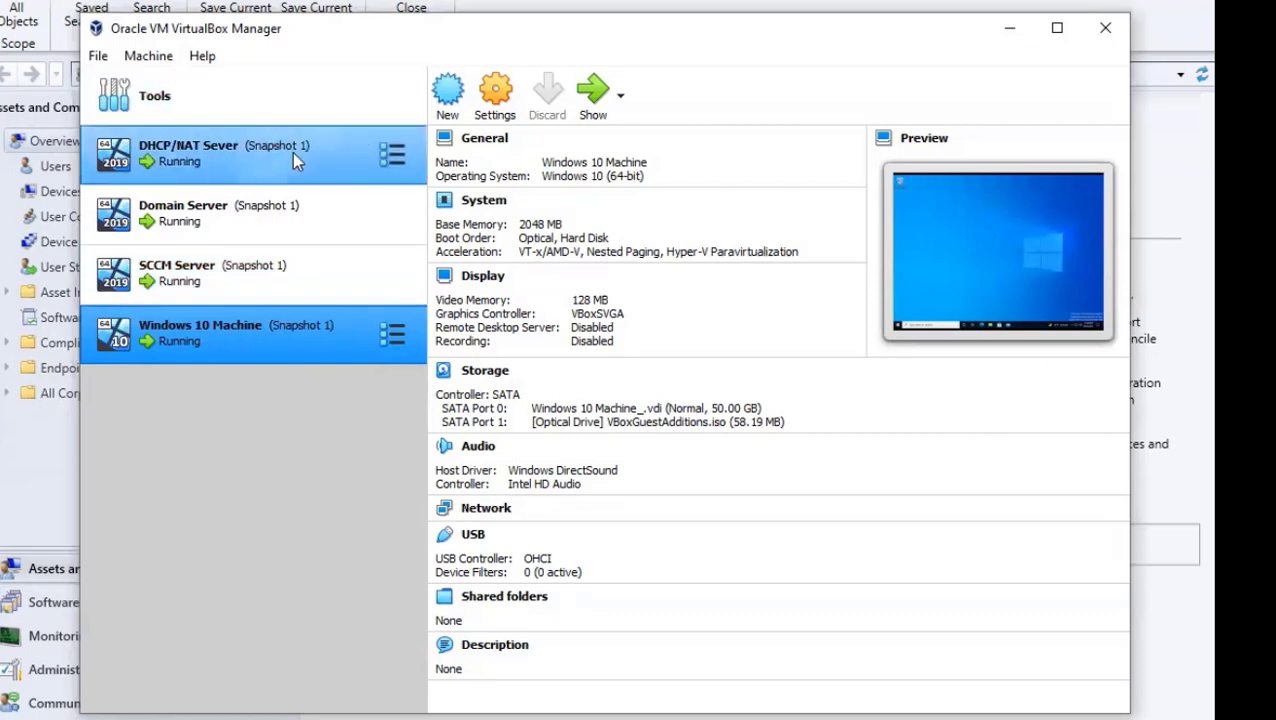
left_click(395, 160)
left_click(464, 200)
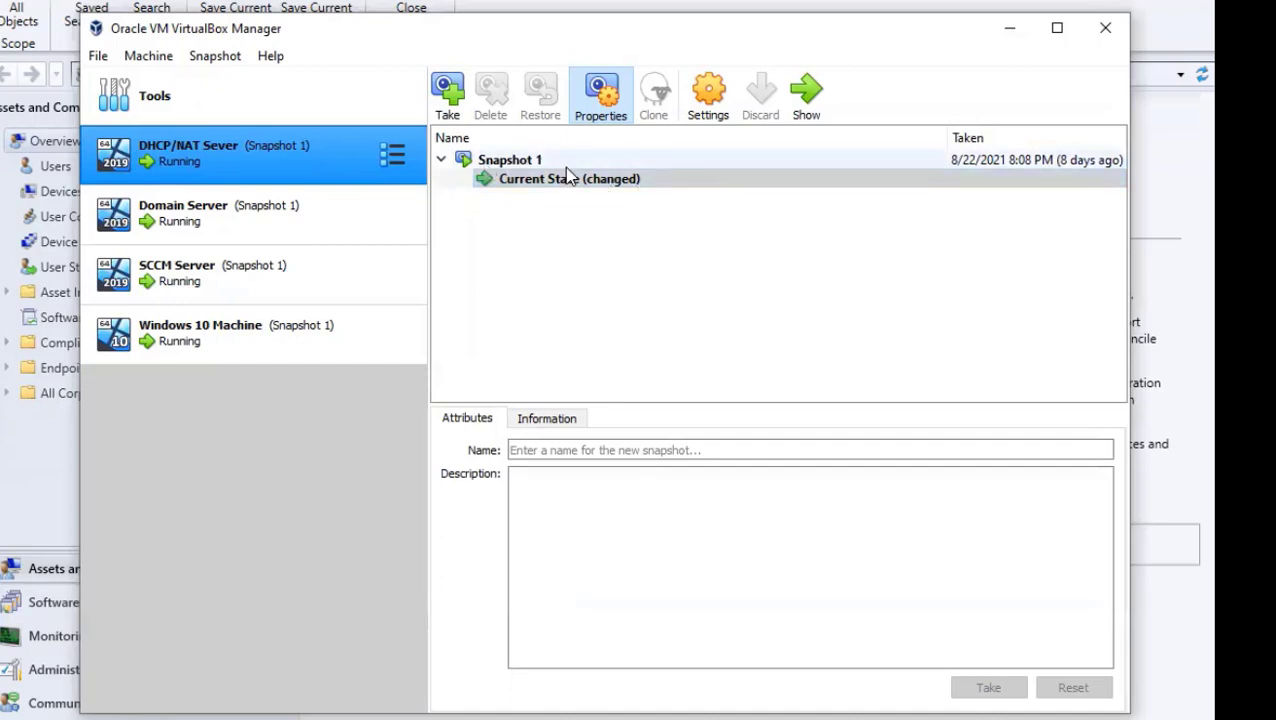
mouse_move(563, 167)
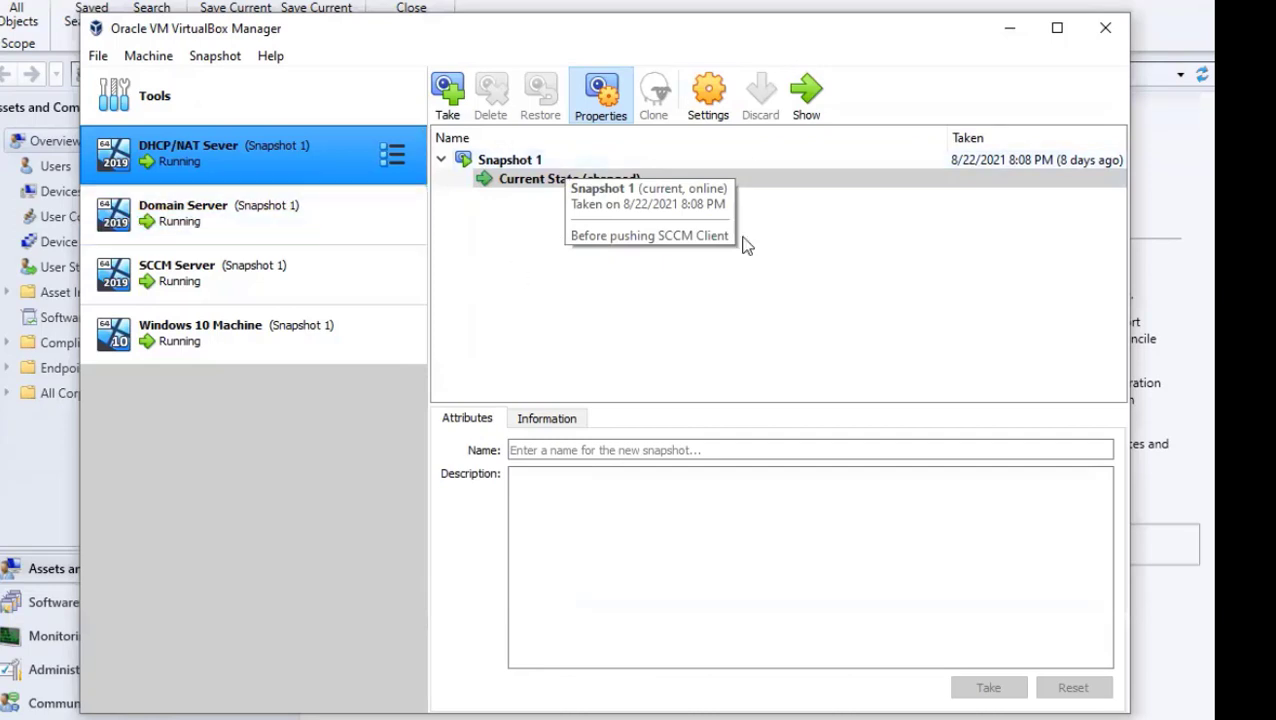
left_click(535, 163)
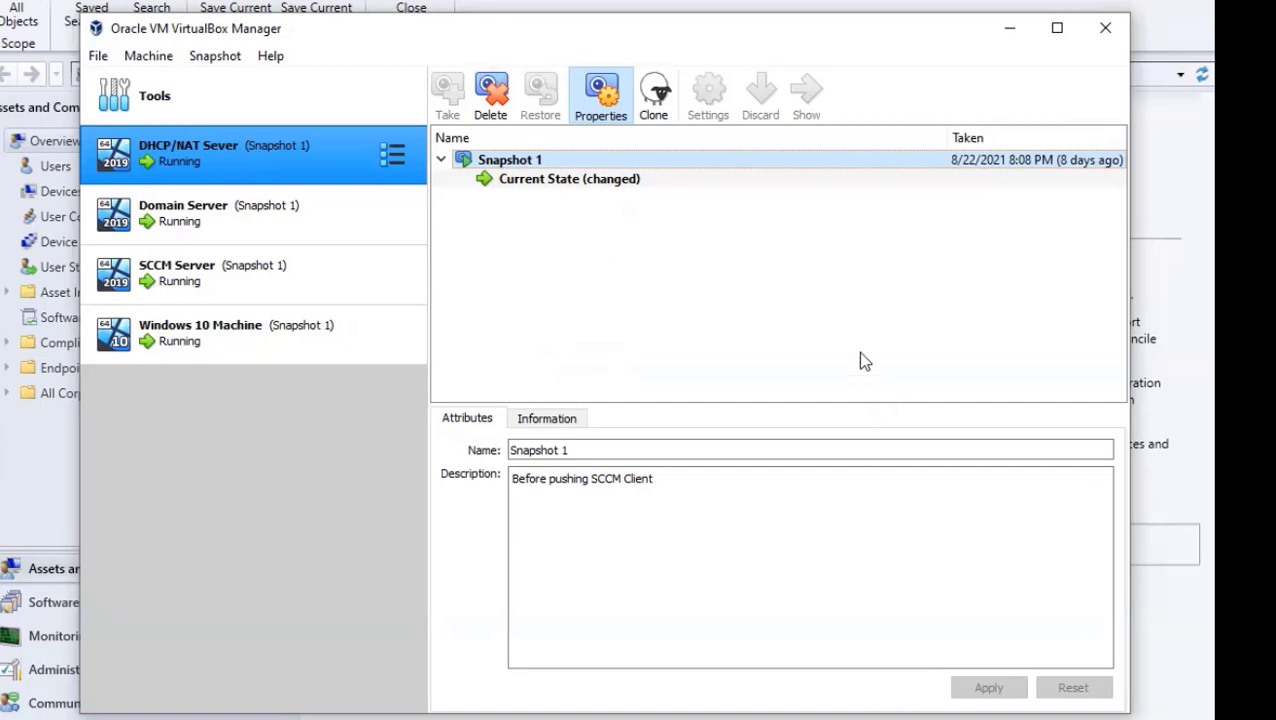
left_click(1010, 28)
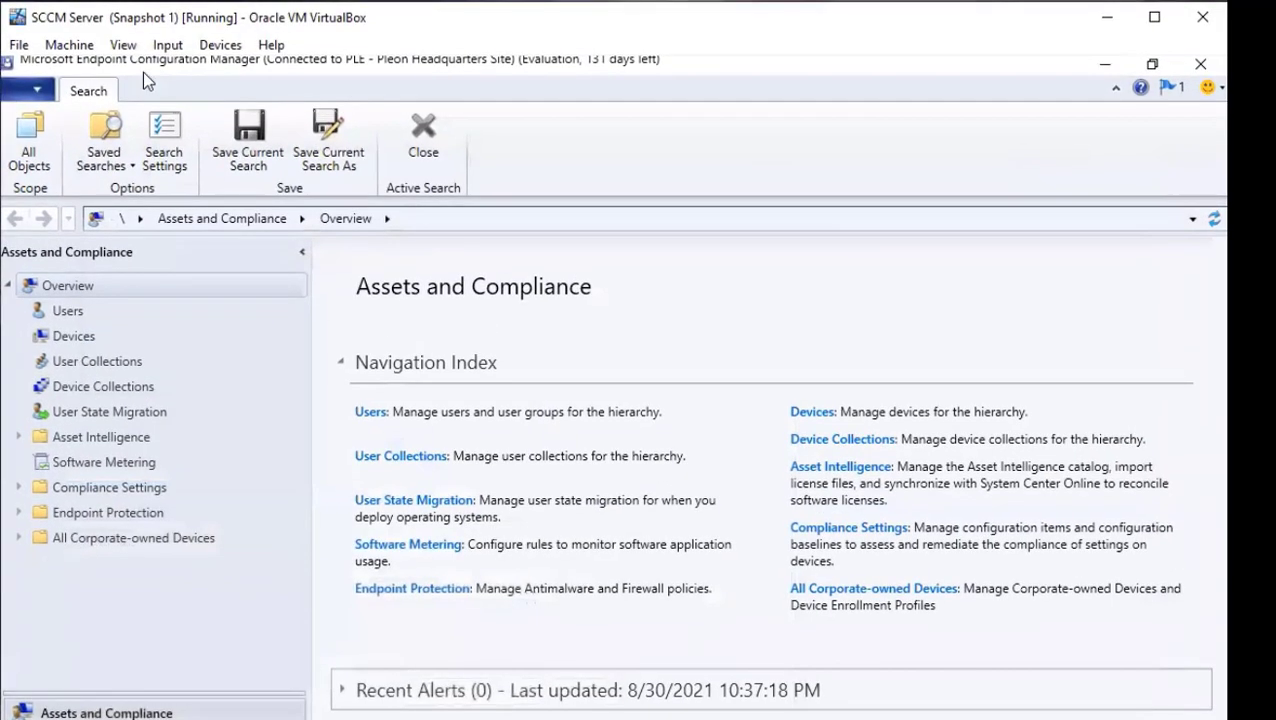
left_click(86, 46)
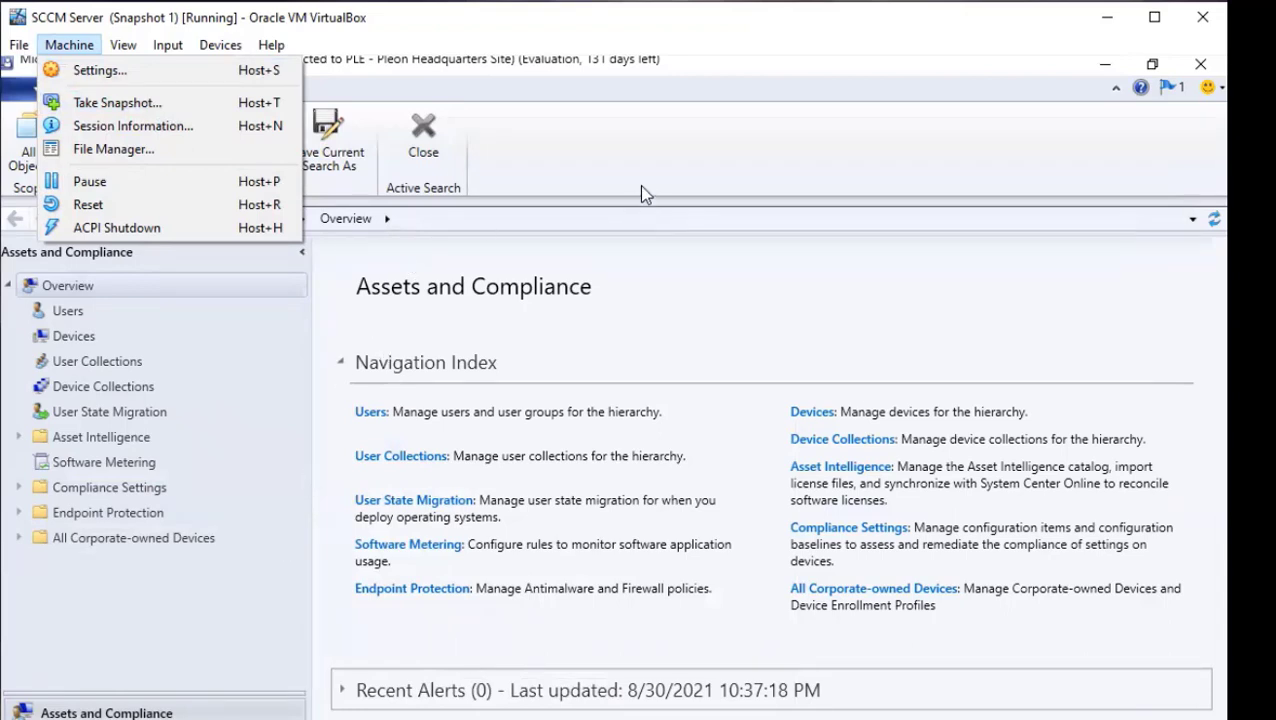
left_click(521, 255)
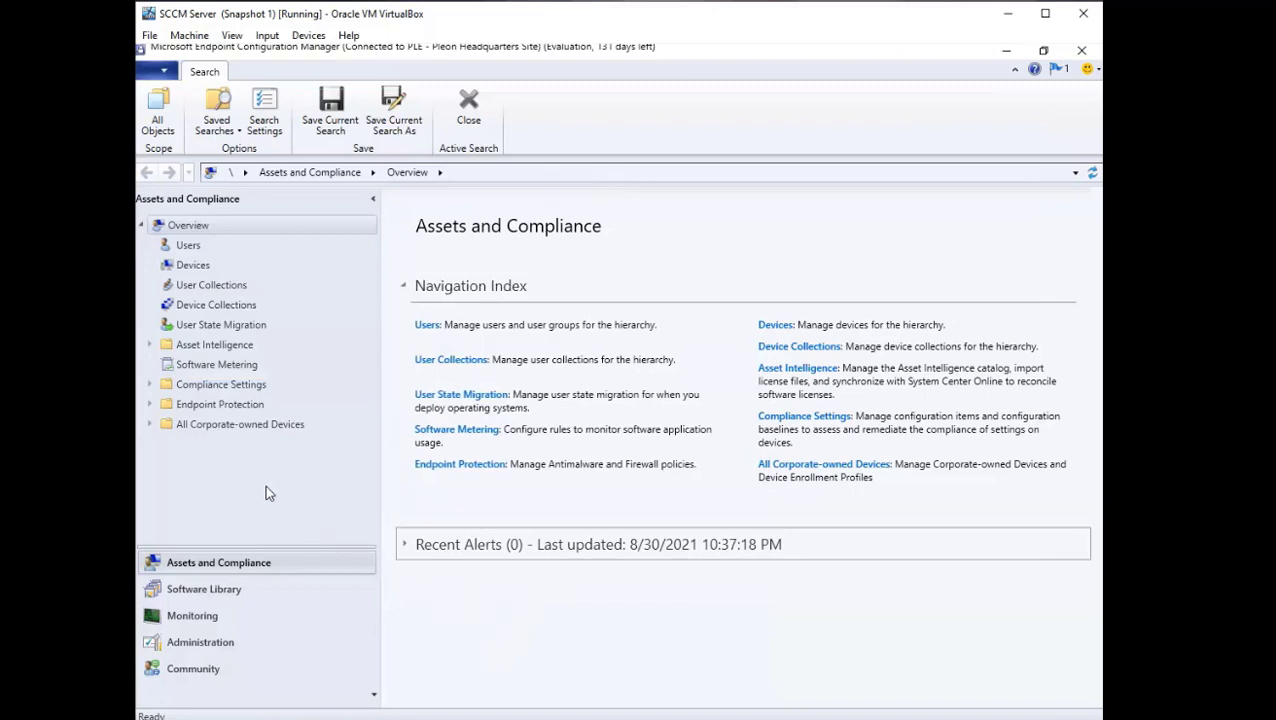
- List the devices under Assets and Compliance, and open the Default Client Settings from the Administration workspace at Client Policy
left_click(222, 268)
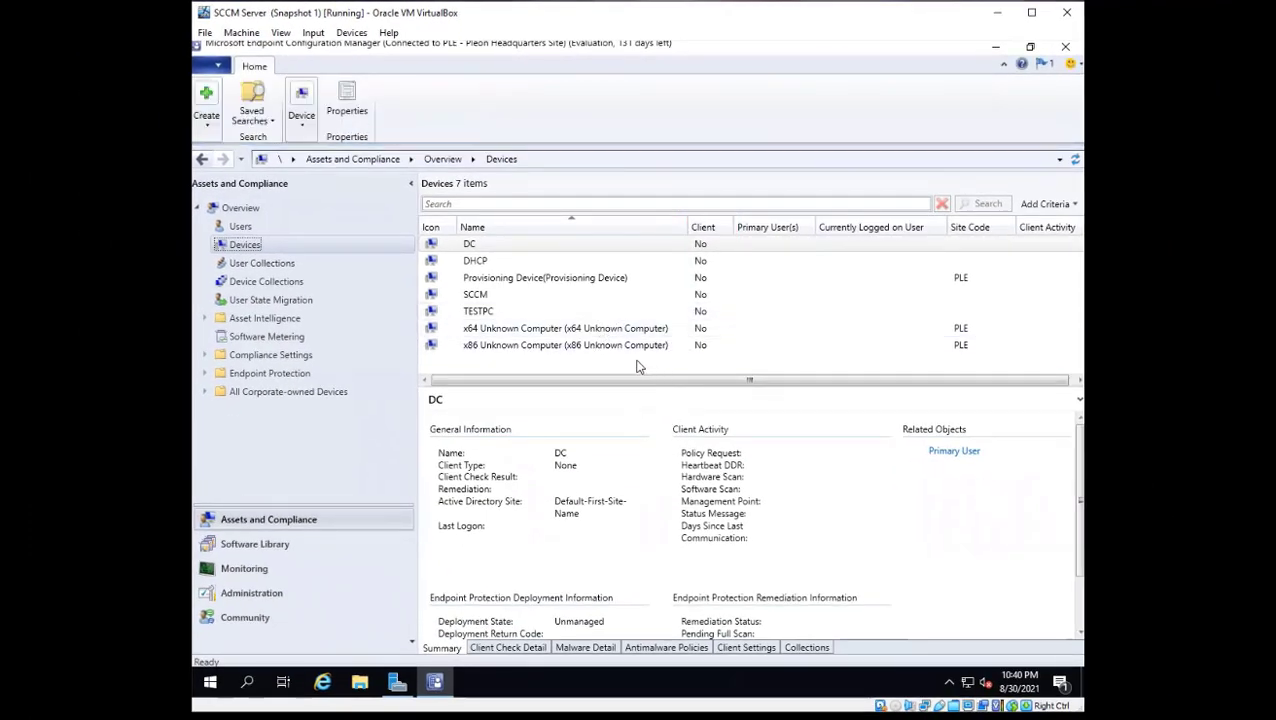
left_click(292, 592)
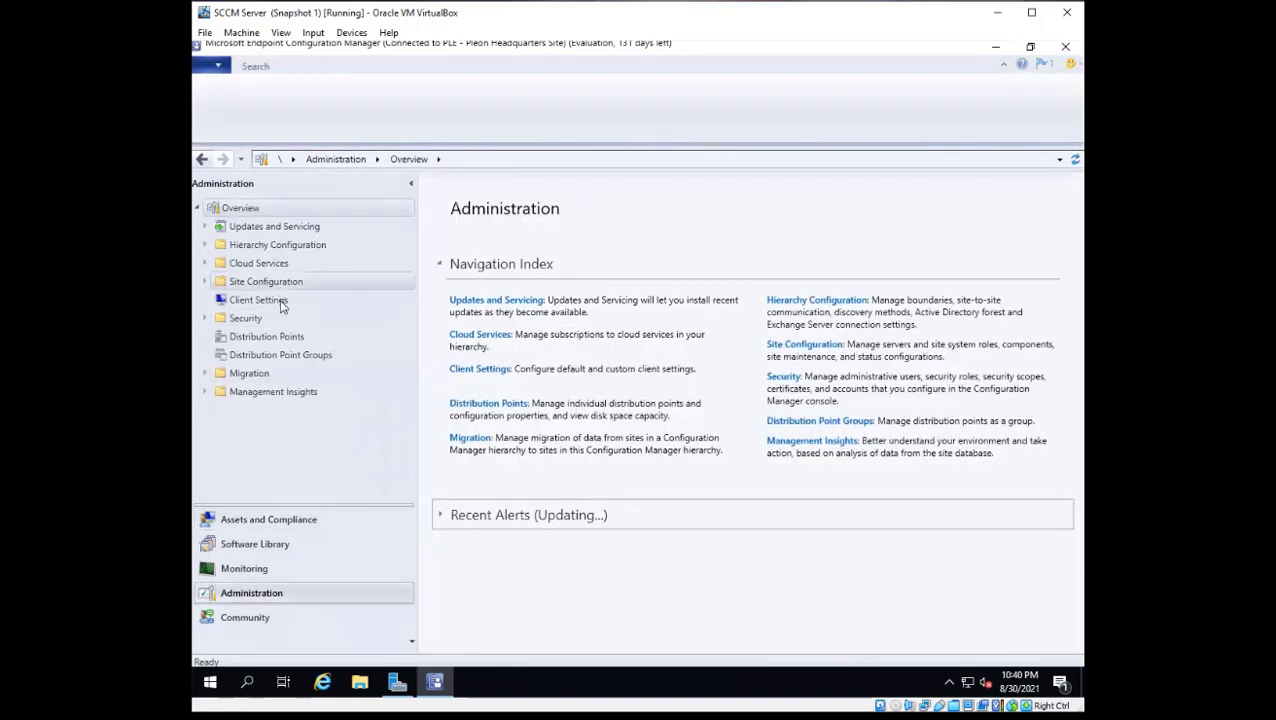
left_click(282, 303)
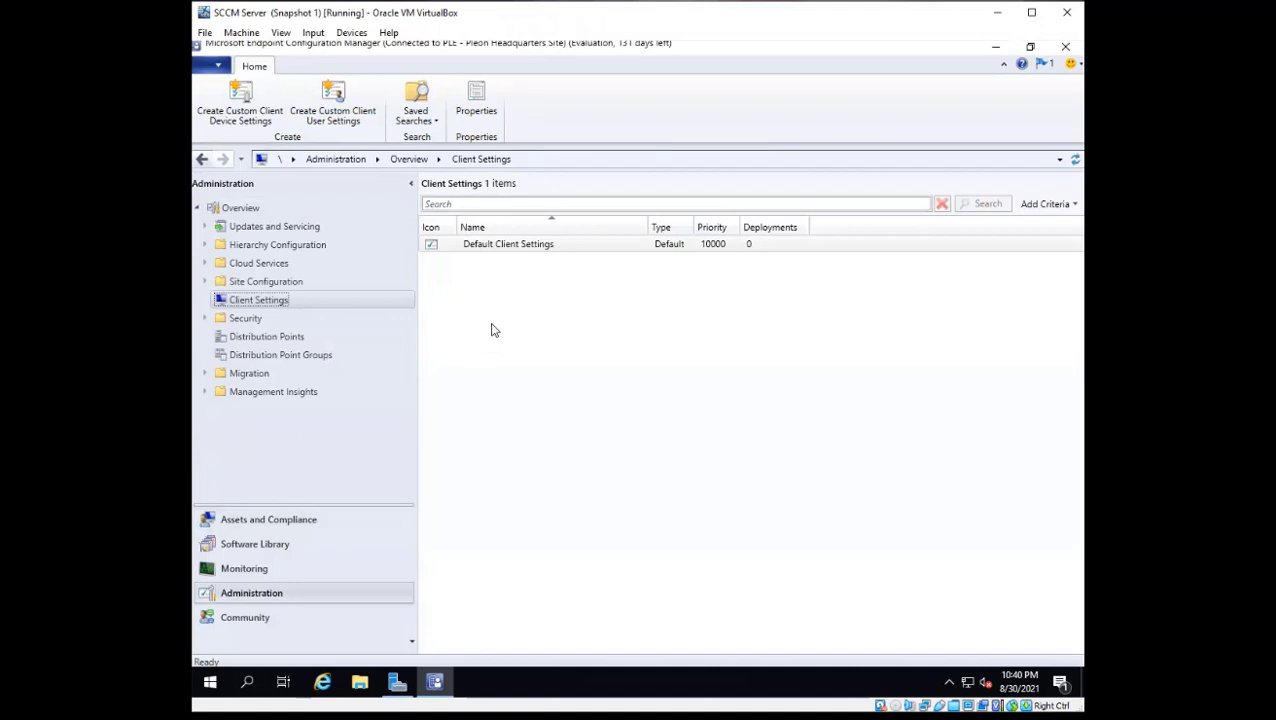
left_click(513, 245)
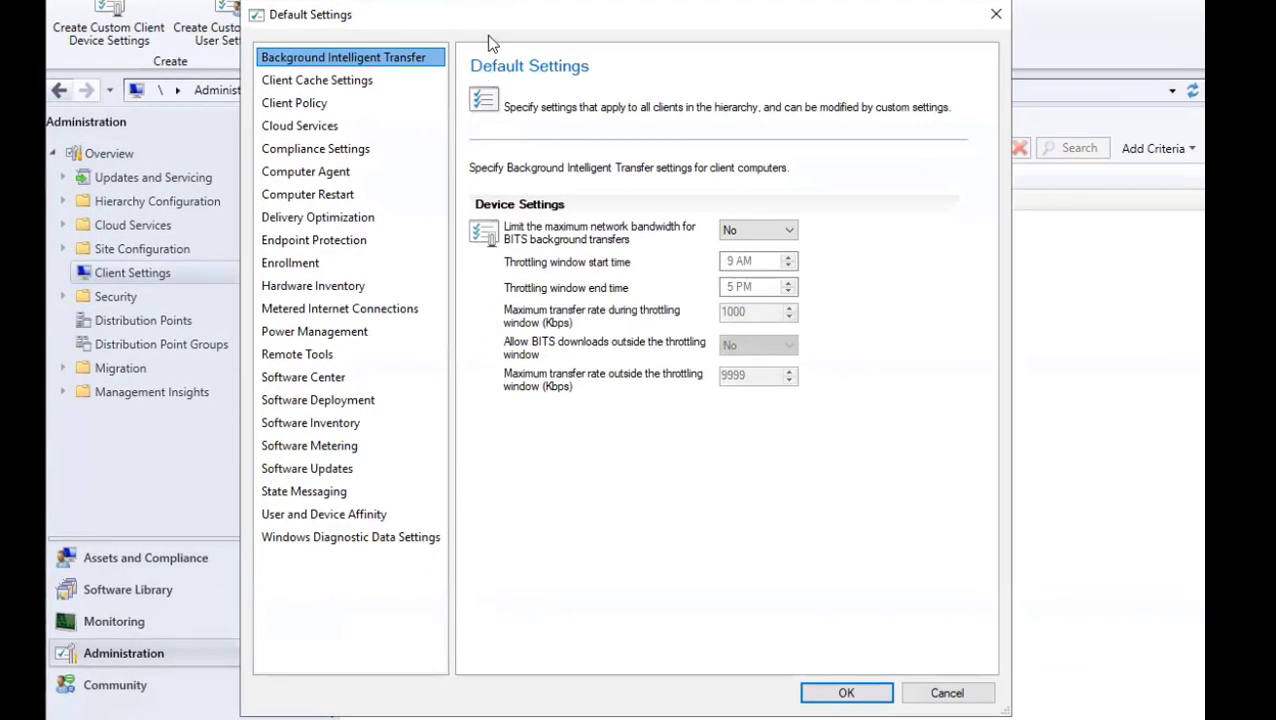
left_click_drag(527, 27, 555, 28)
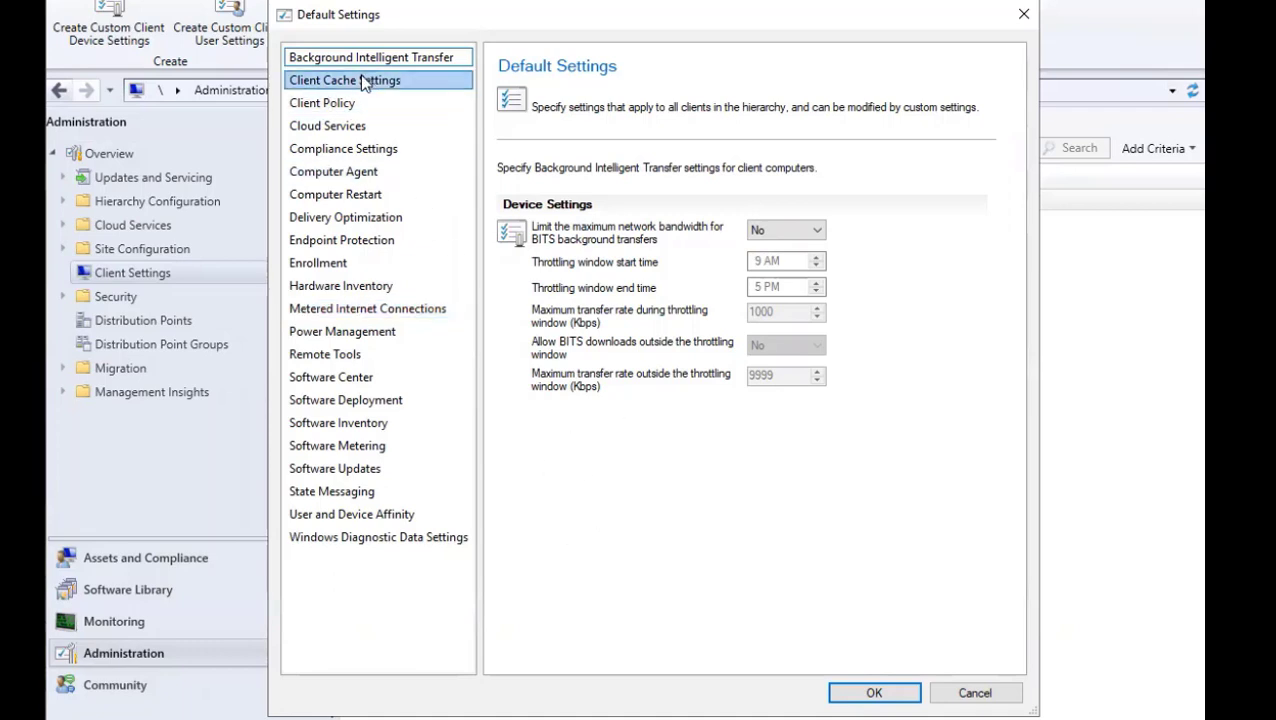
left_click(349, 106)
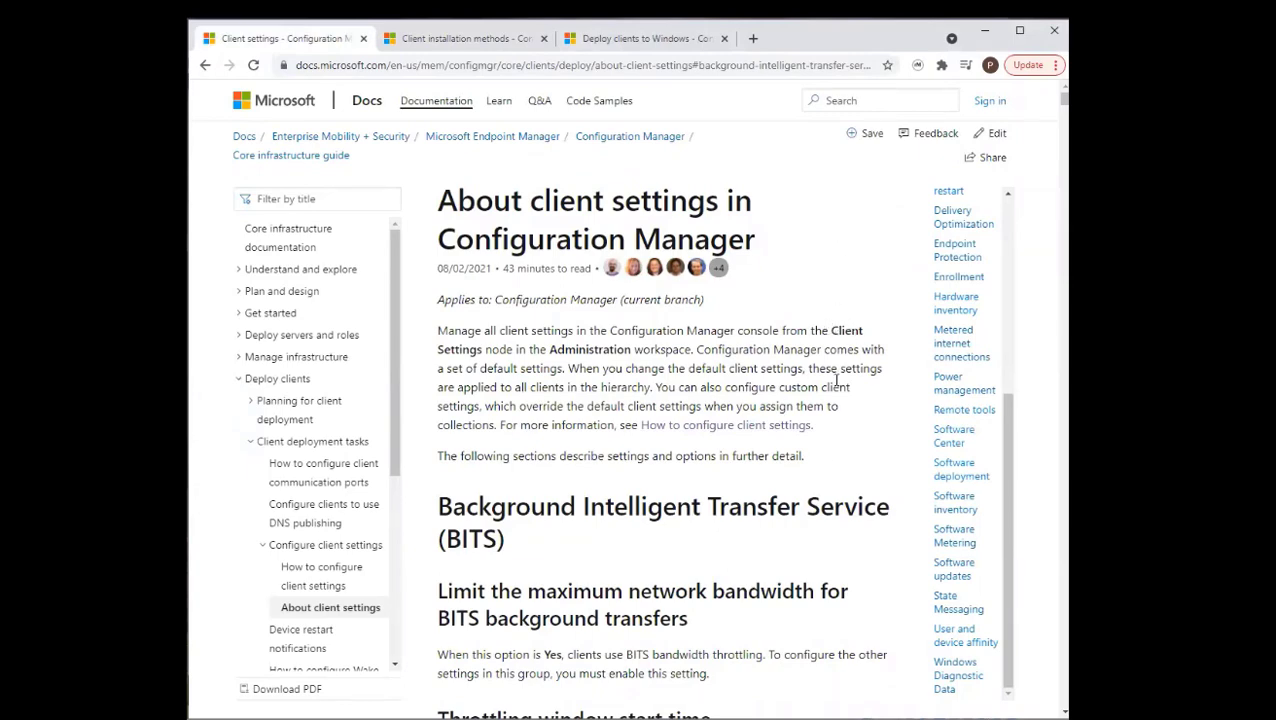
- Examine the Microsoft Docs article about client settings in Configuration Manager, from the BITS section through client cache and client policy
scroll(880, 415, "down", 4)
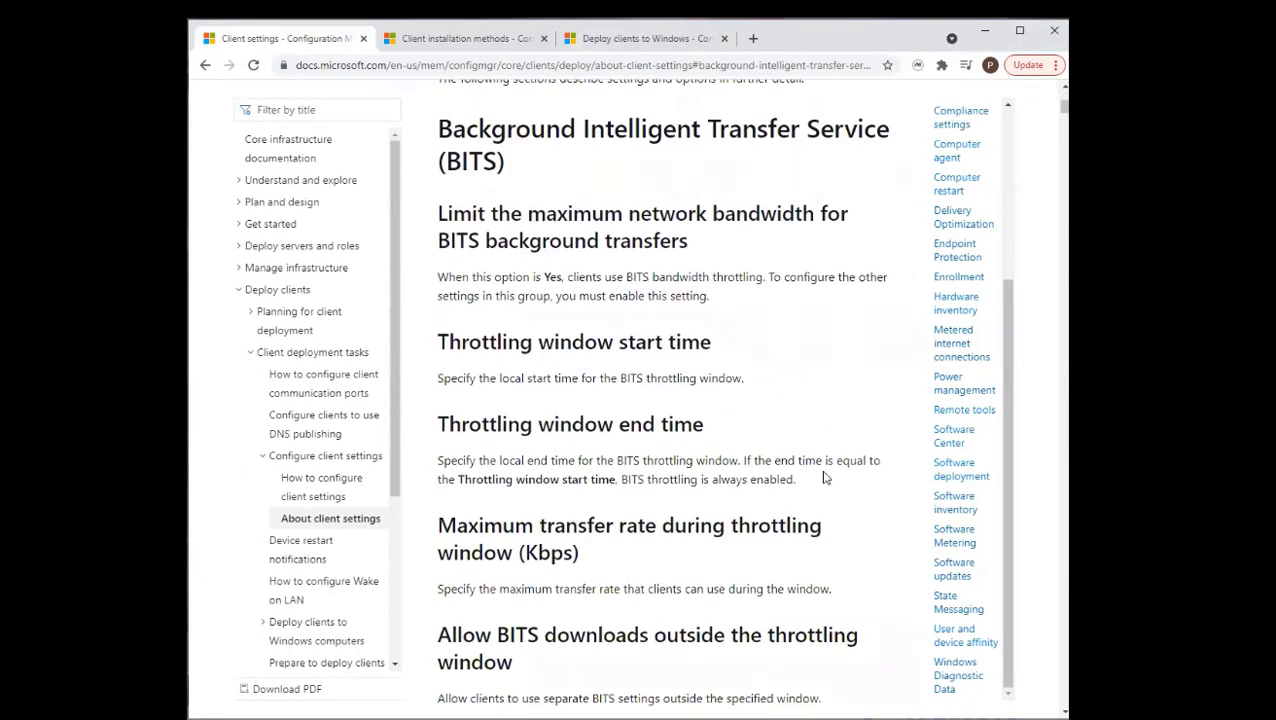
scroll(849, 455, "down", 10)
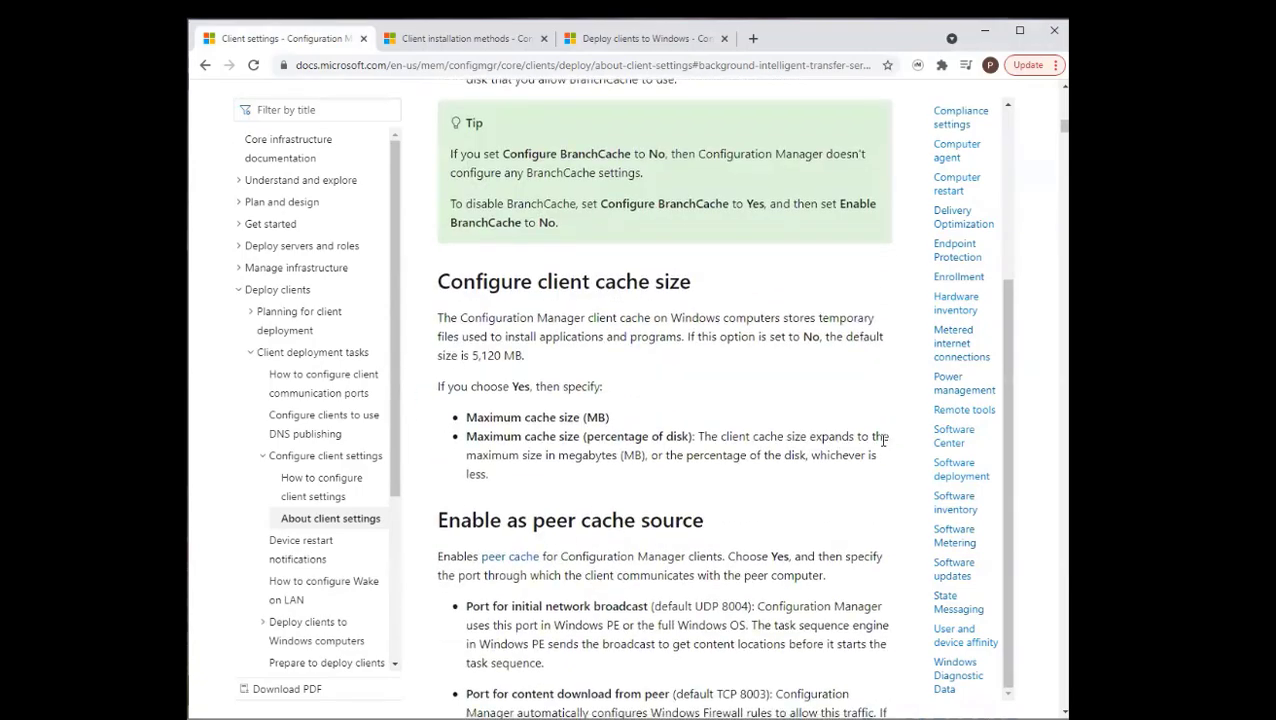
scroll(884, 440, "down", 16)
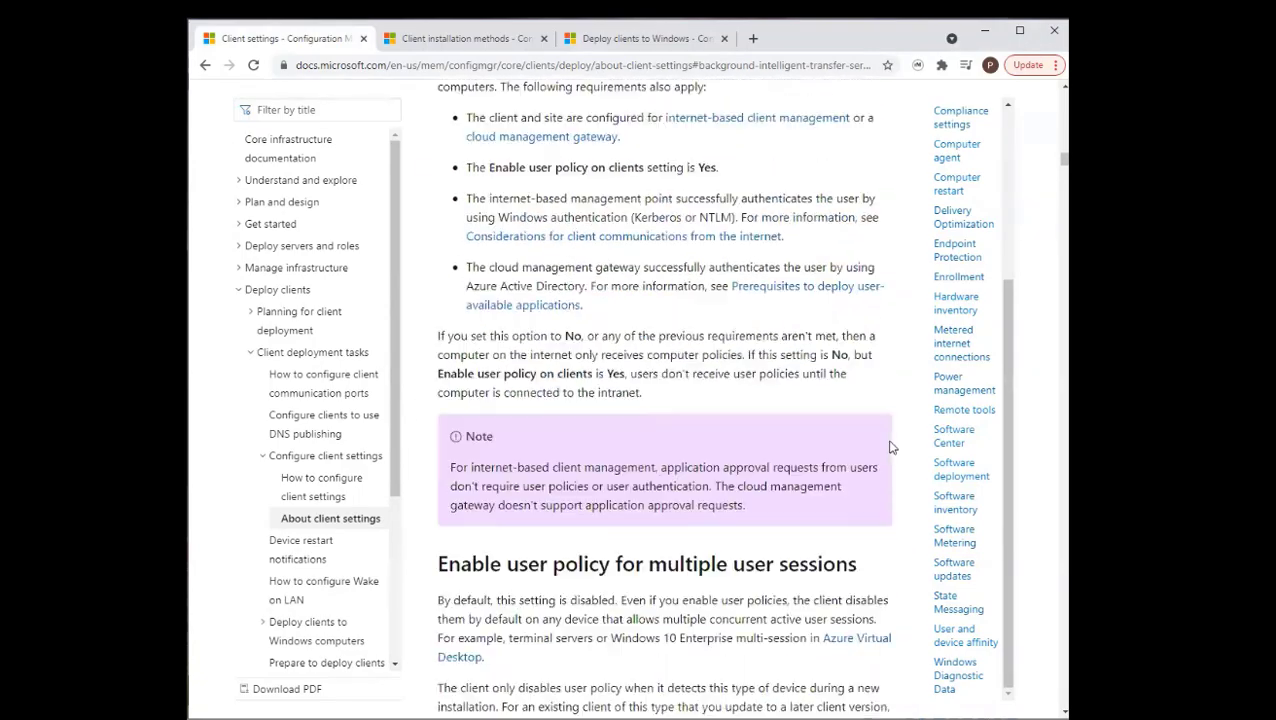
scroll(891, 447, "down", 2)
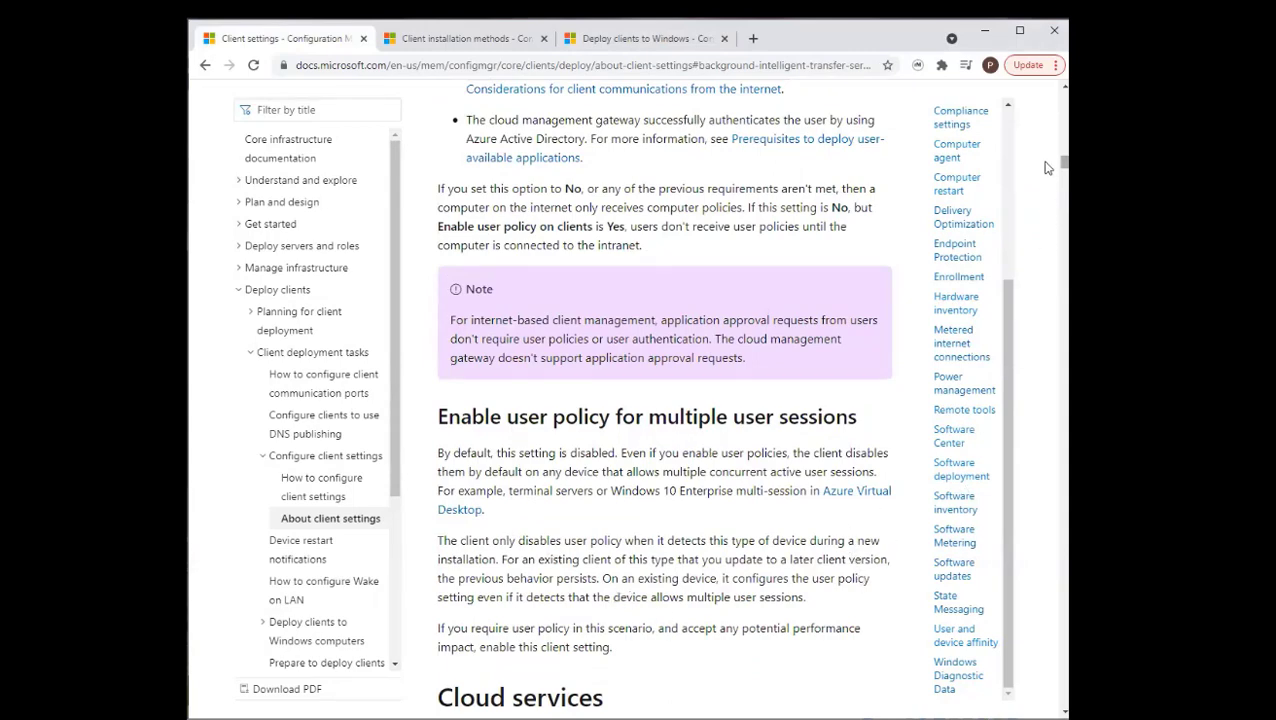
scroll(1047, 175, "down", 10)
left_click_drag(1045, 186, 1046, 98)
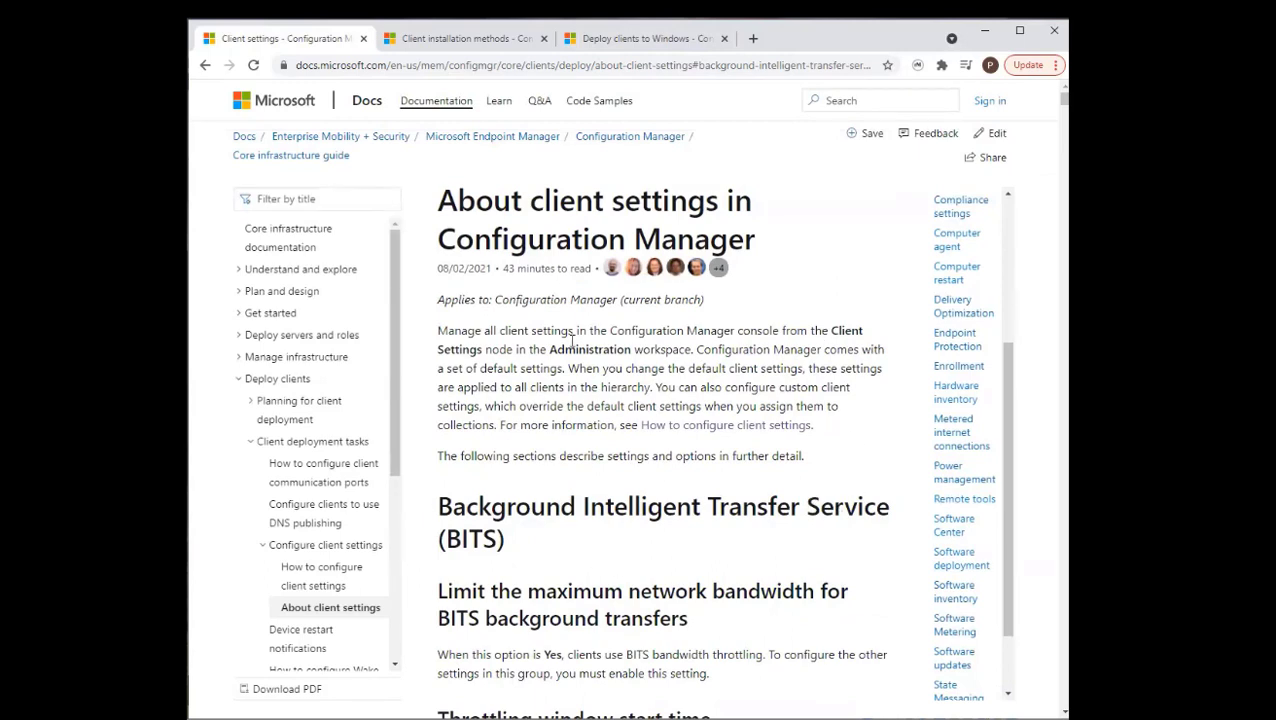
scroll(790, 530, "down", 4)
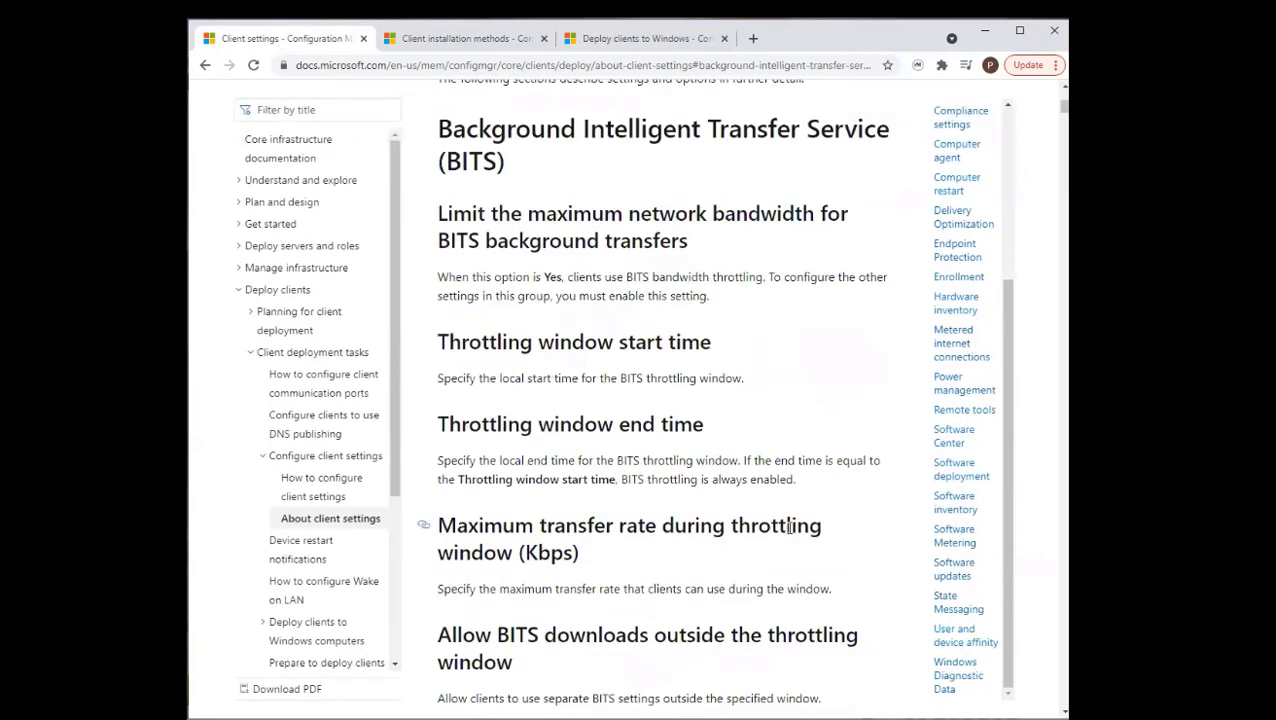
scroll(805, 527, "up", 4)
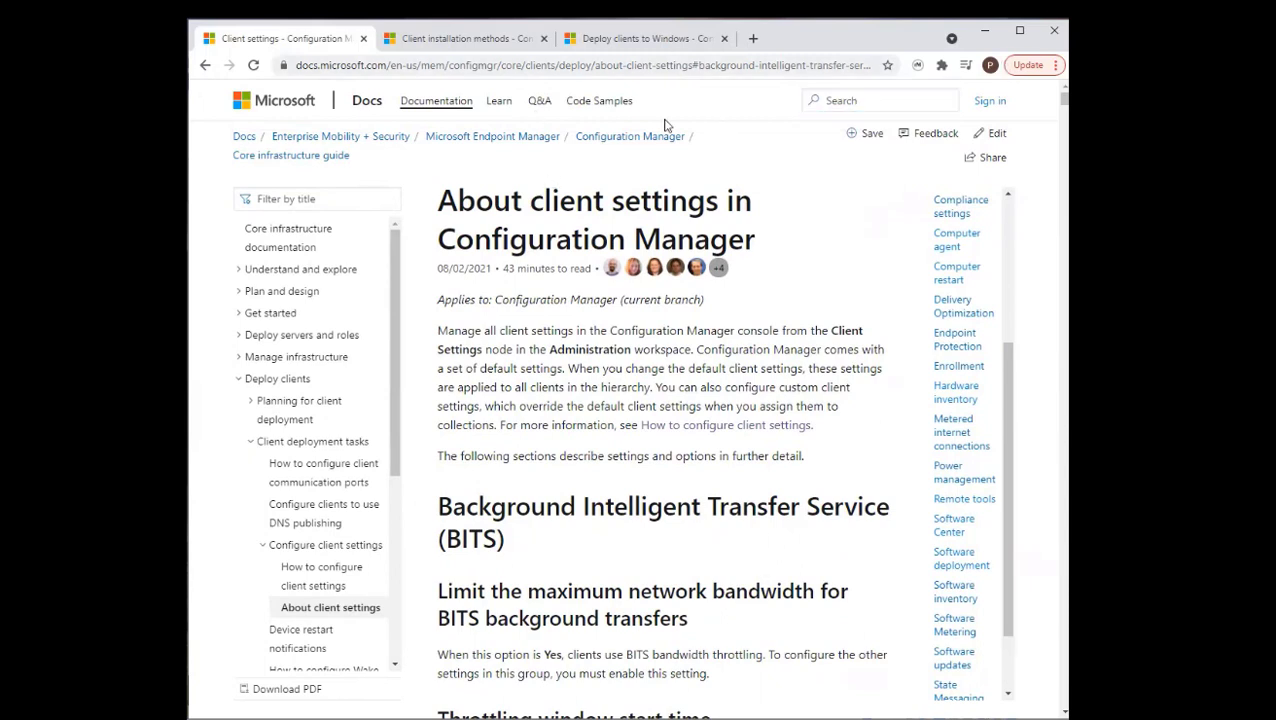
- Return from the browser to the Default Settings dialog, select Hardware Inventory, and close the dialog without saving
left_click(988, 37)
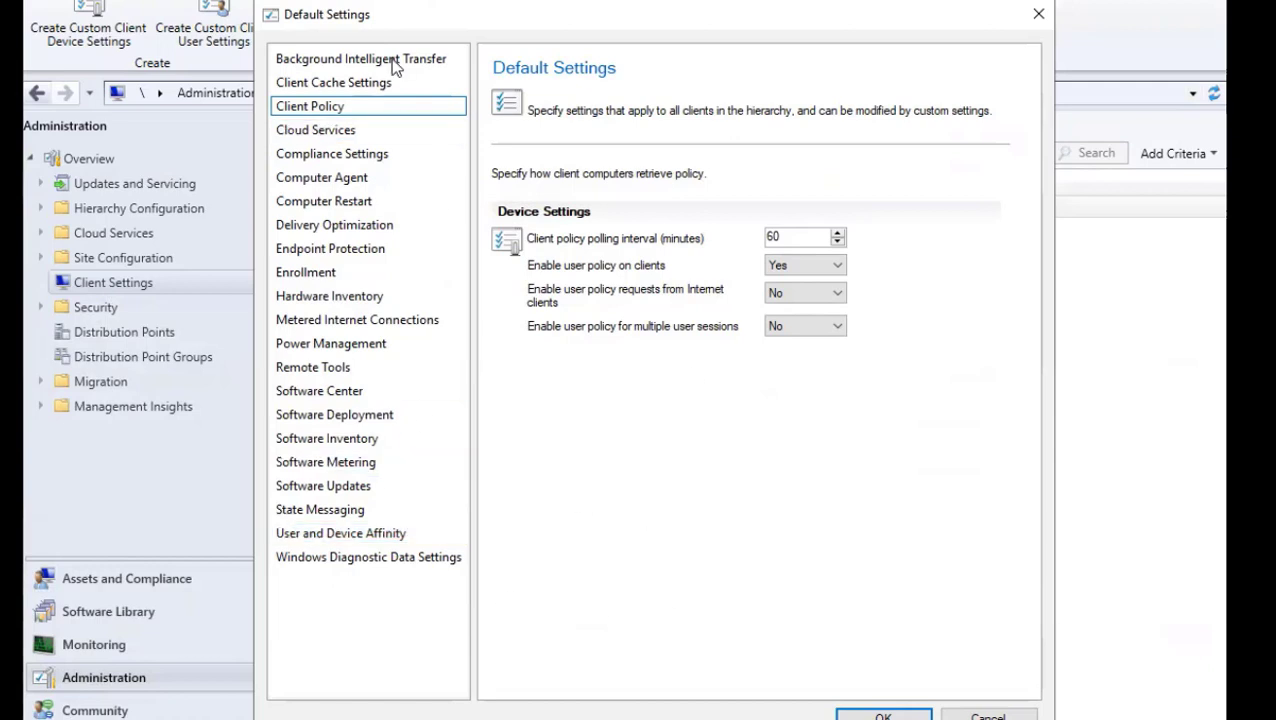
left_click(400, 296)
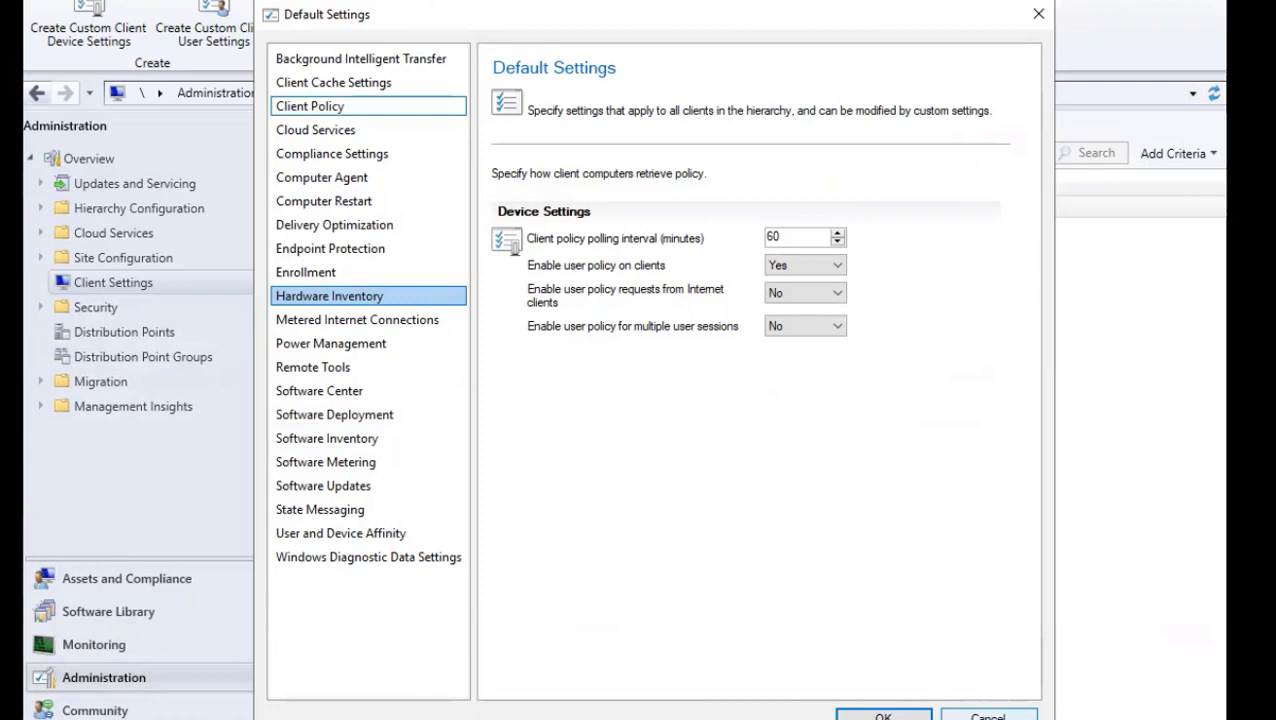
left_click(988, 716)
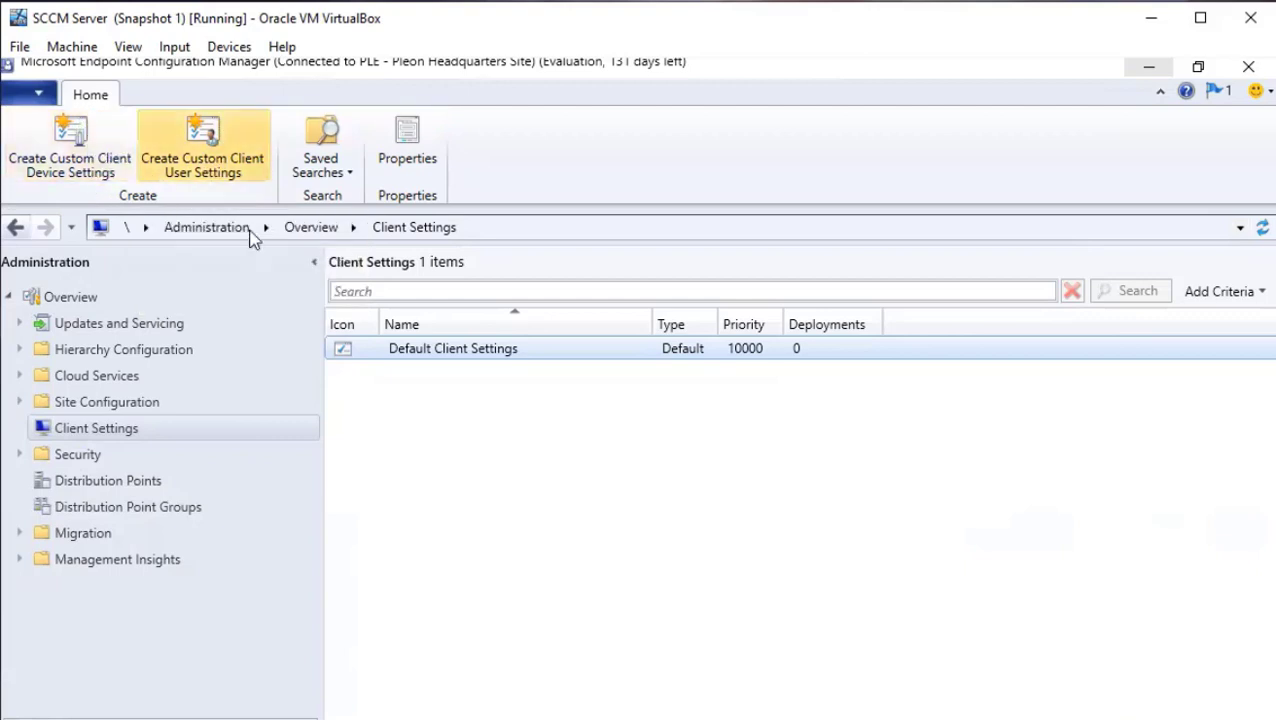
- Start a new set of custom client device settings and name it "Custom Settings Test"
left_click(486, 457)
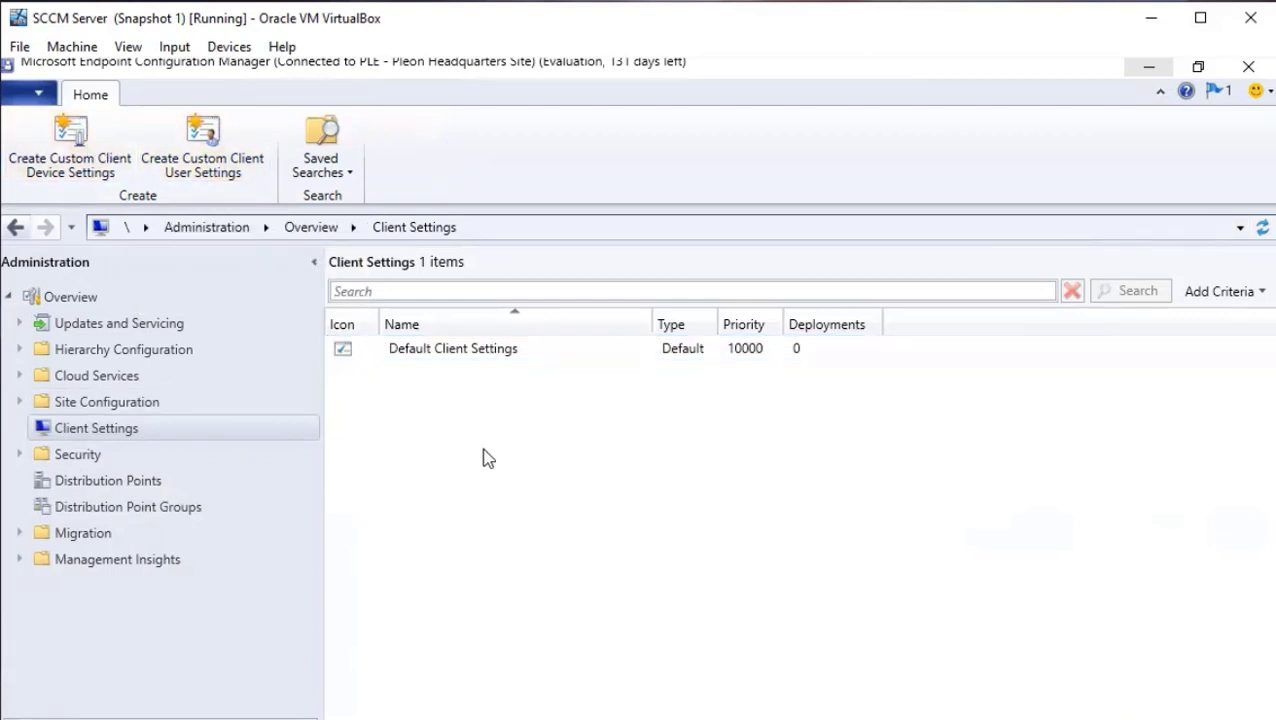
right_click(484, 450)
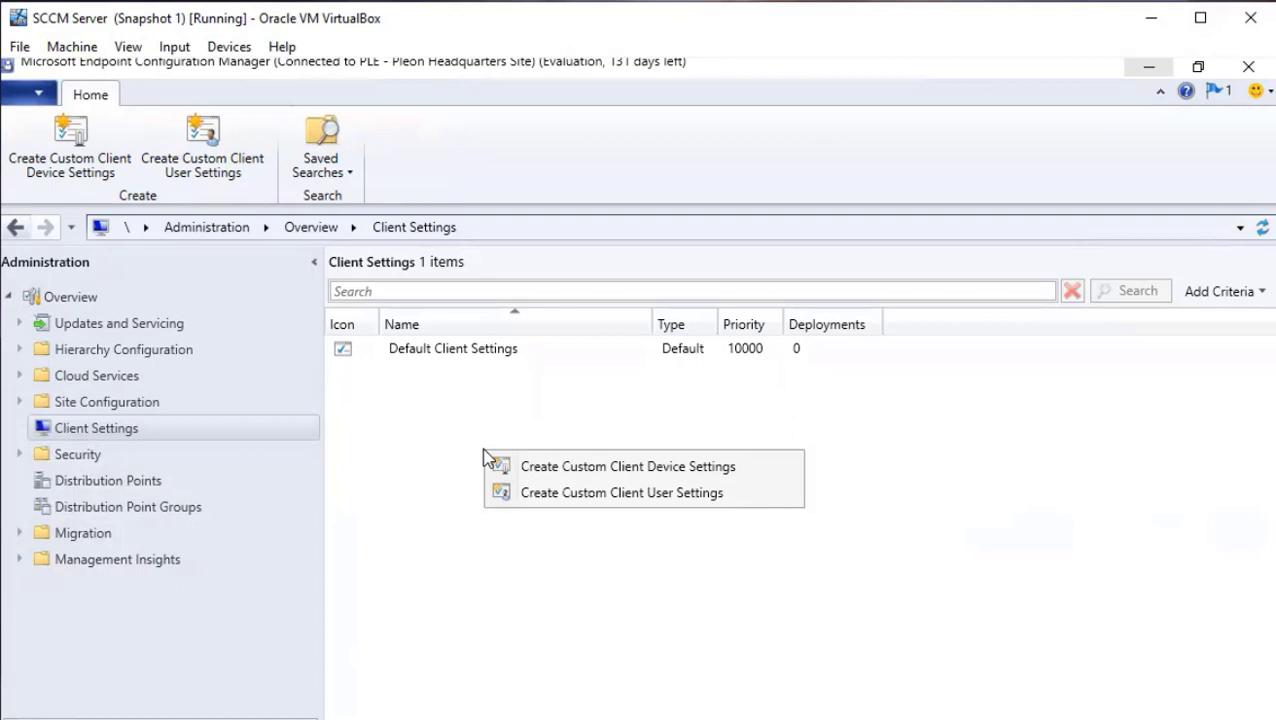
left_click(566, 467)
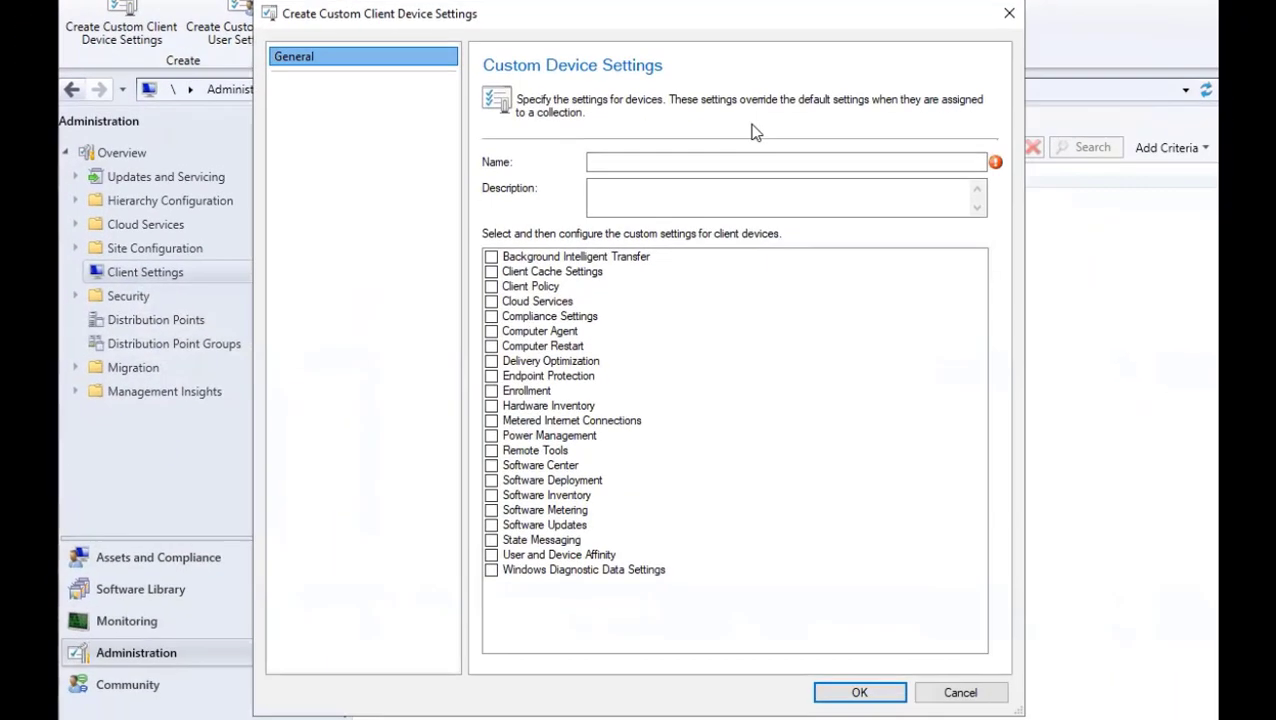
left_click(666, 160)
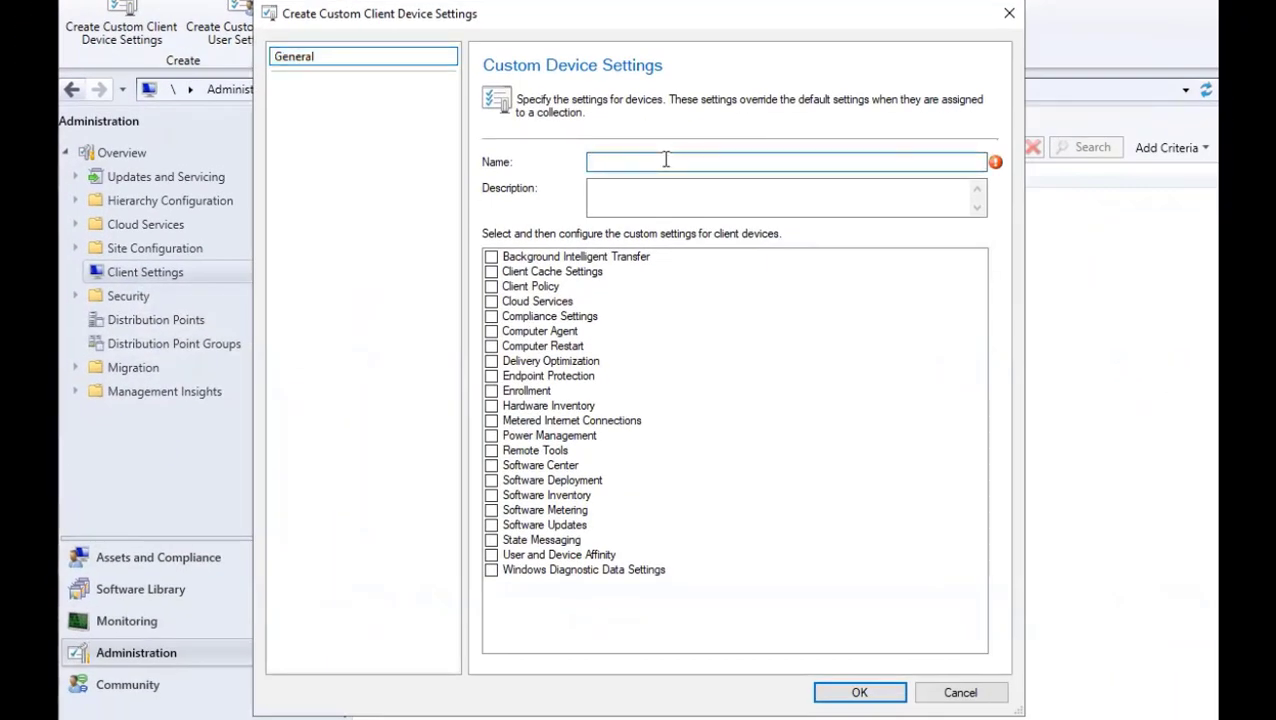
type("Custom Settings Test")
- Include Client Policy, Computer Agent, Hardware Inventory, Software Center, Software Deployment, Software Inventory, Software Metering and Software Updates in the custom device settings
left_click(491, 288)
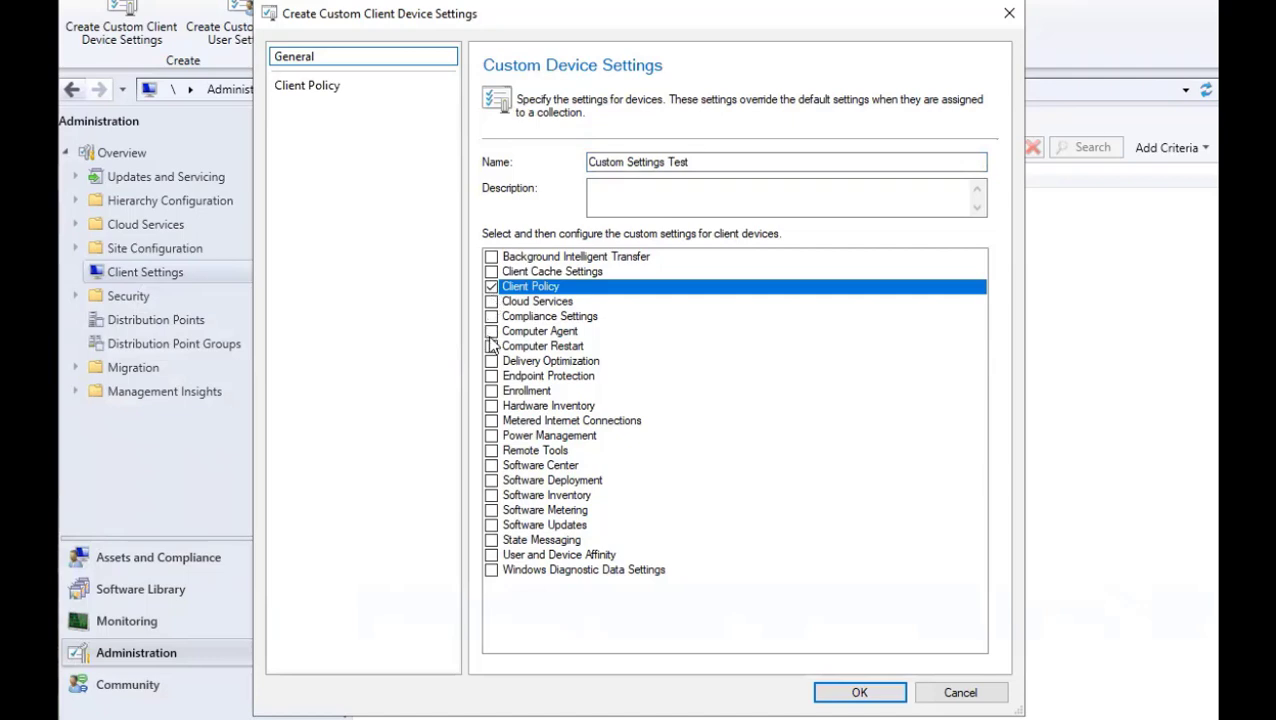
left_click(491, 332)
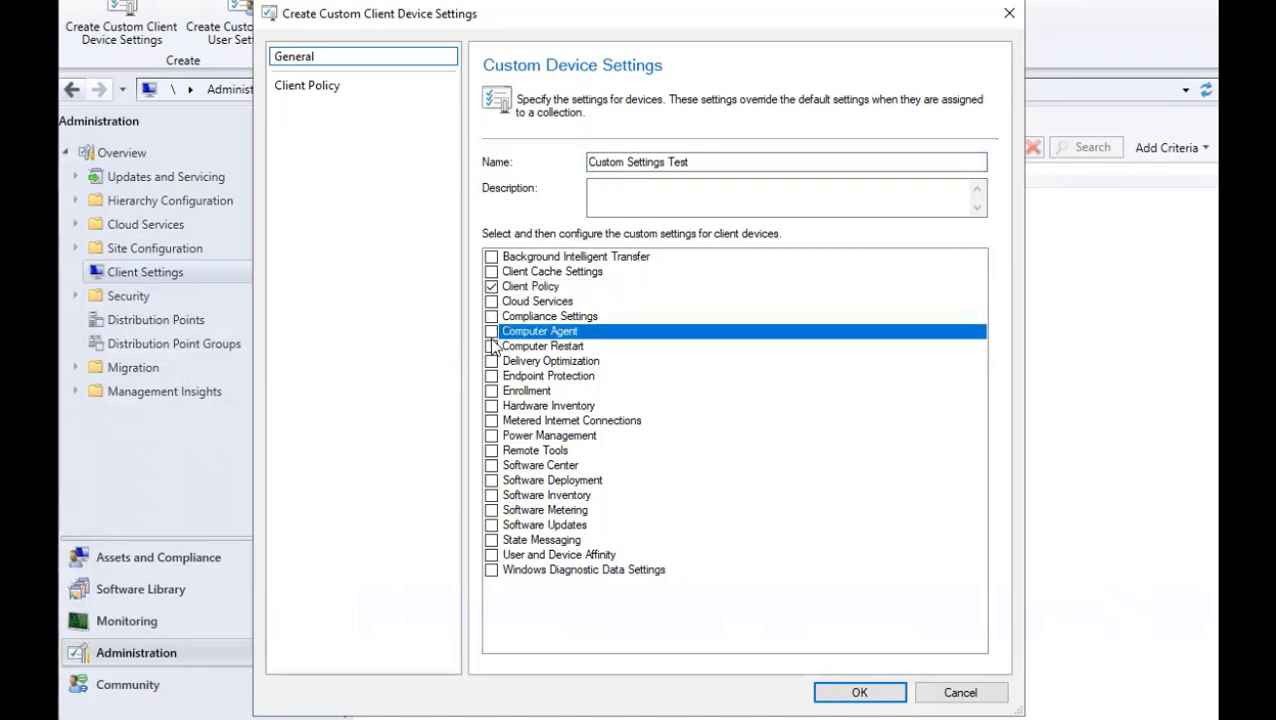
left_click(491, 332)
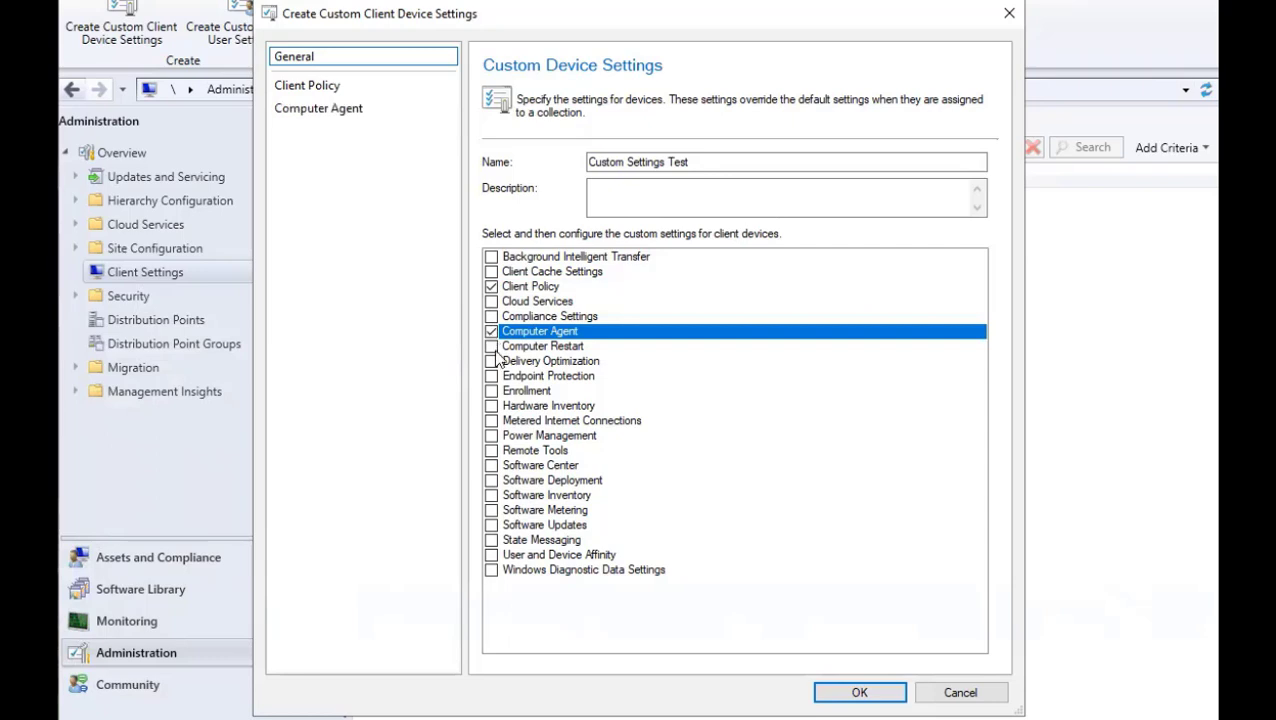
left_click(491, 406)
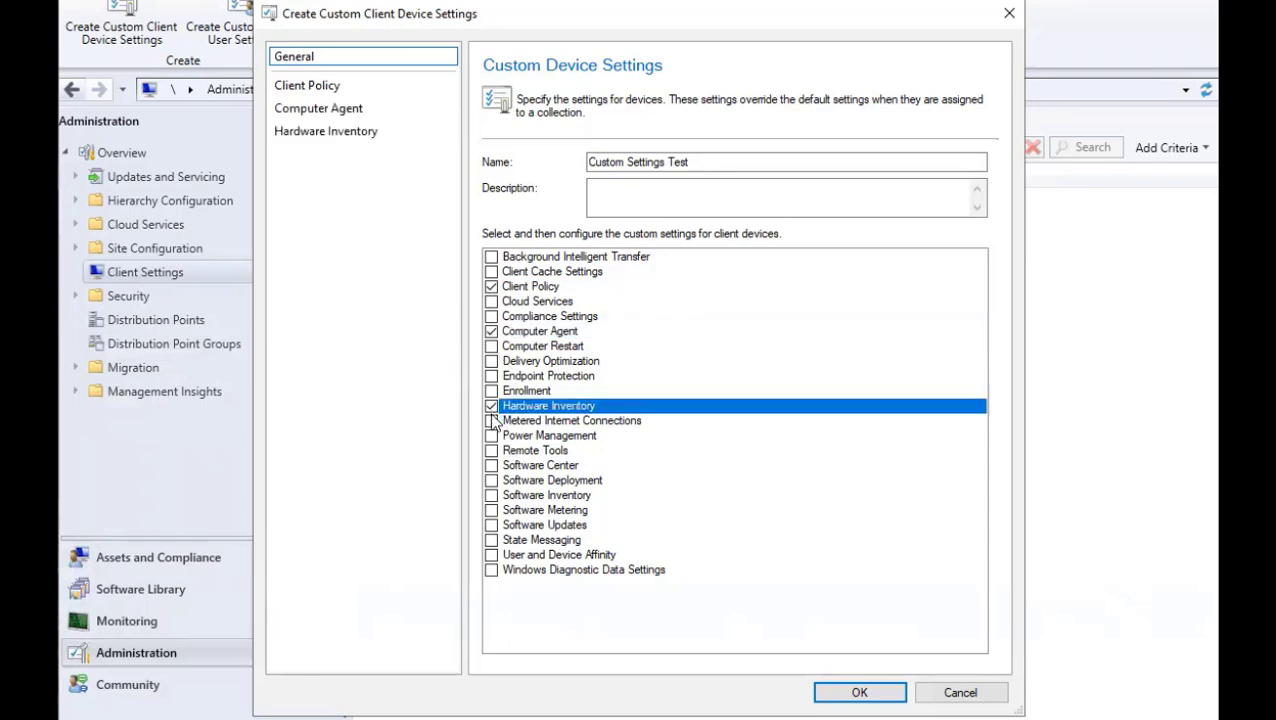
left_click(491, 466)
left_click(491, 481)
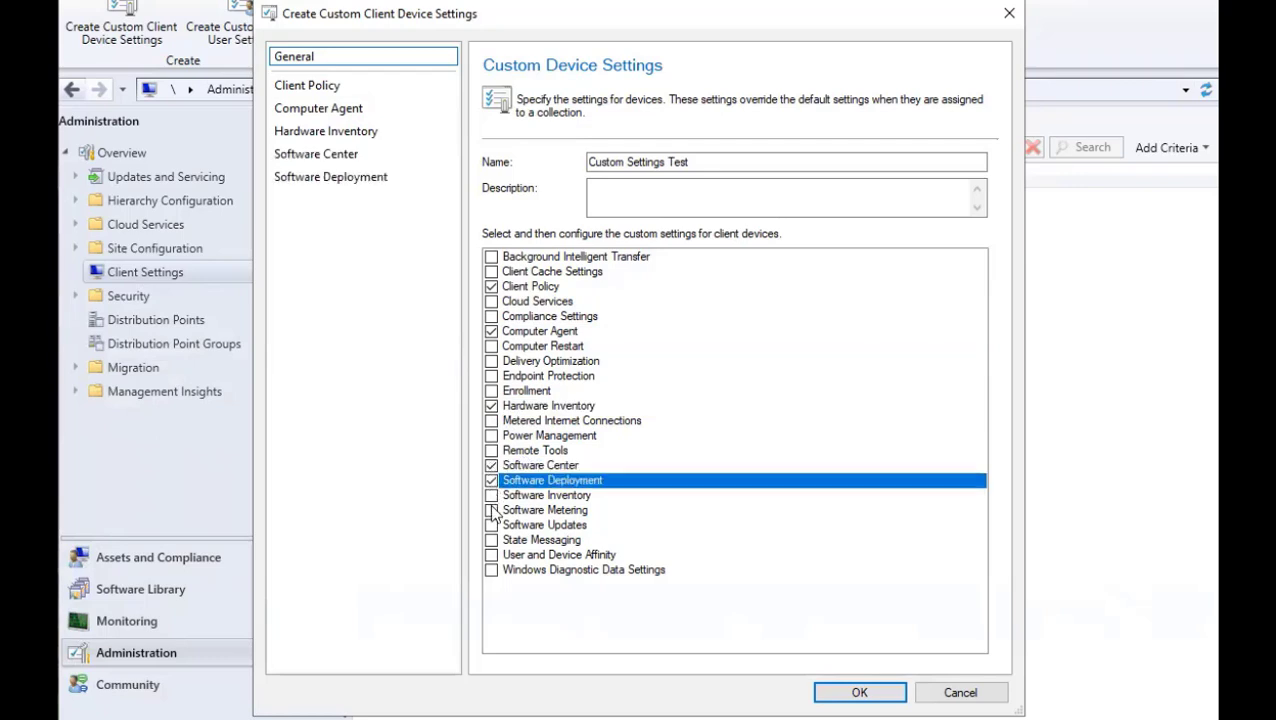
left_click(491, 496)
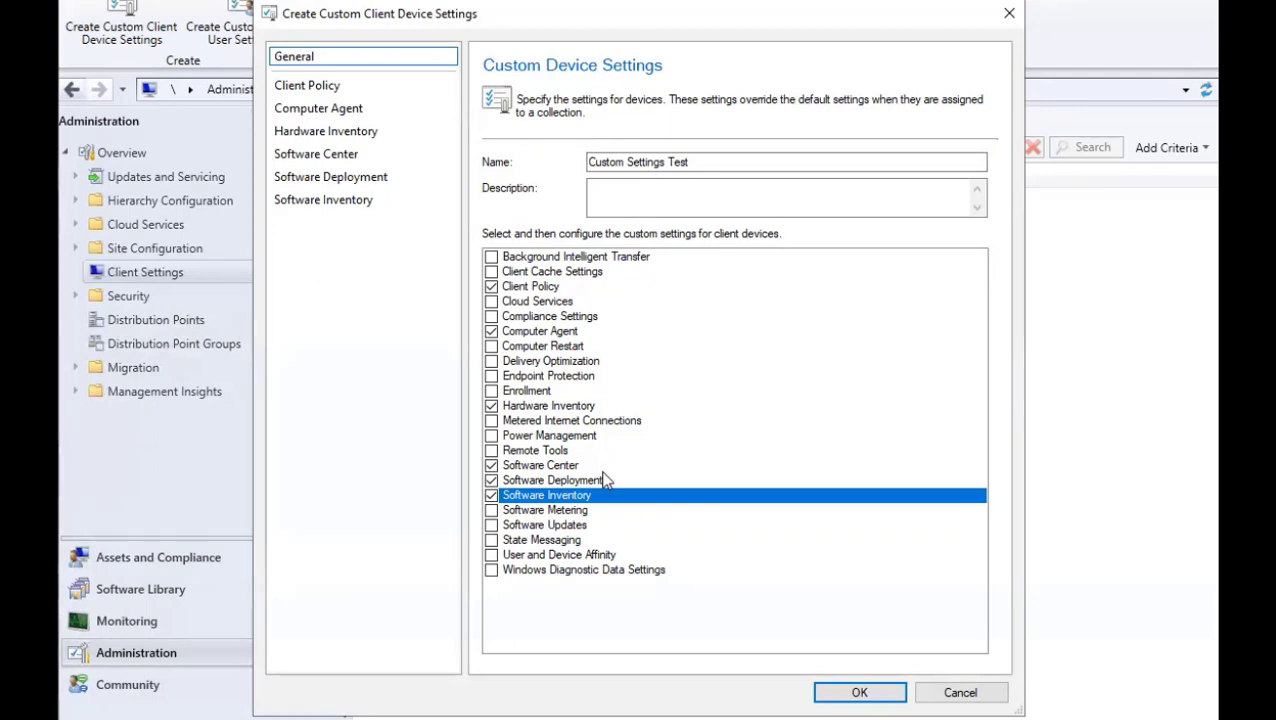
left_click(491, 511)
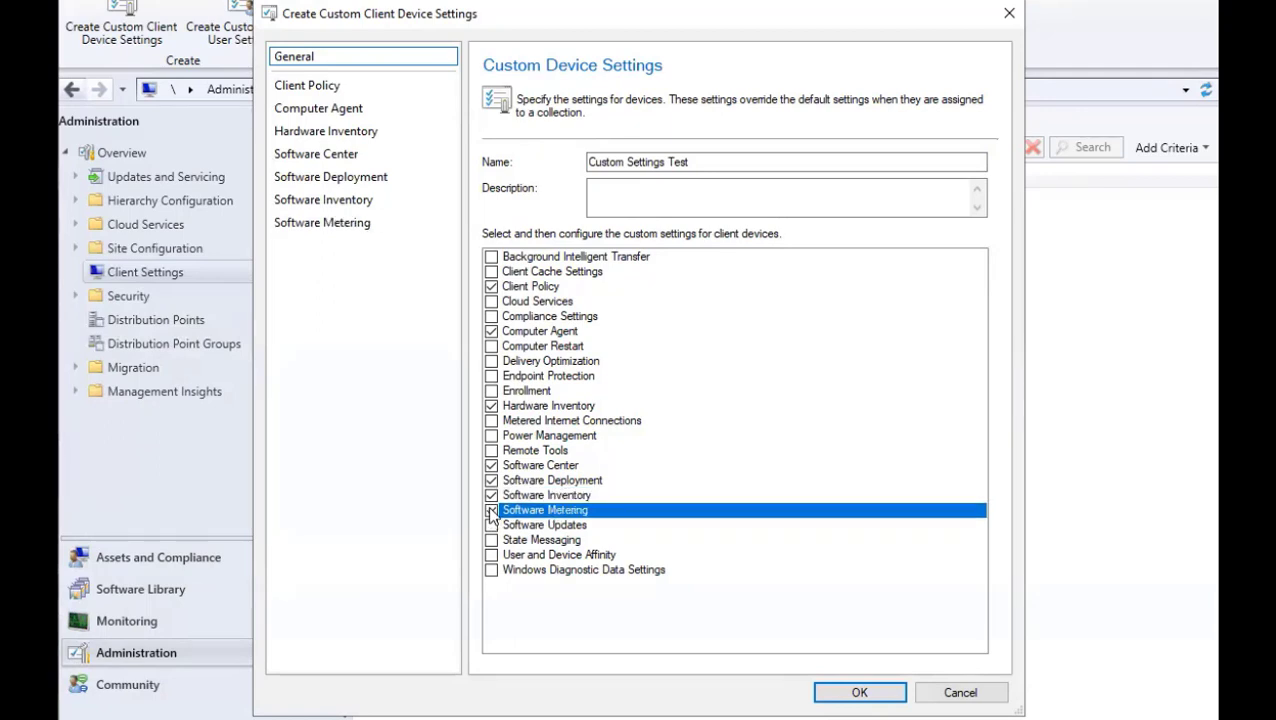
left_click(491, 525)
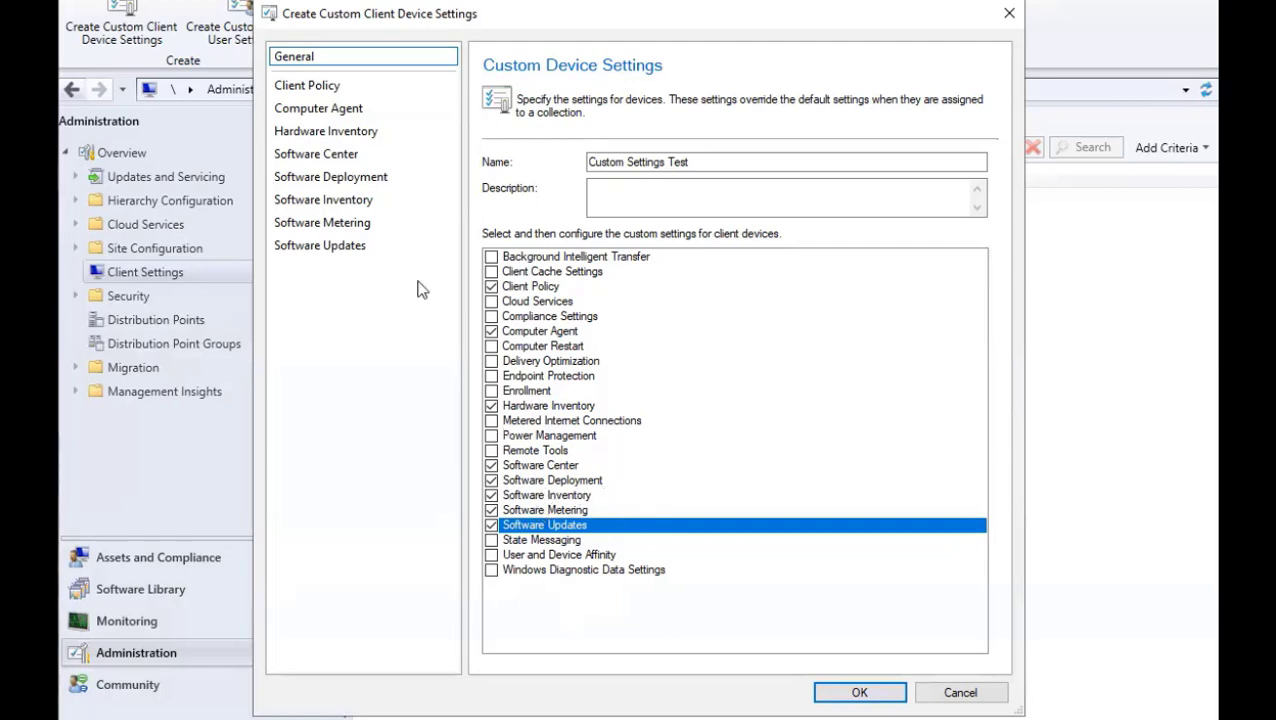
- Set the client policy polling interval to 10 minutes in the custom device settings
left_click(329, 94)
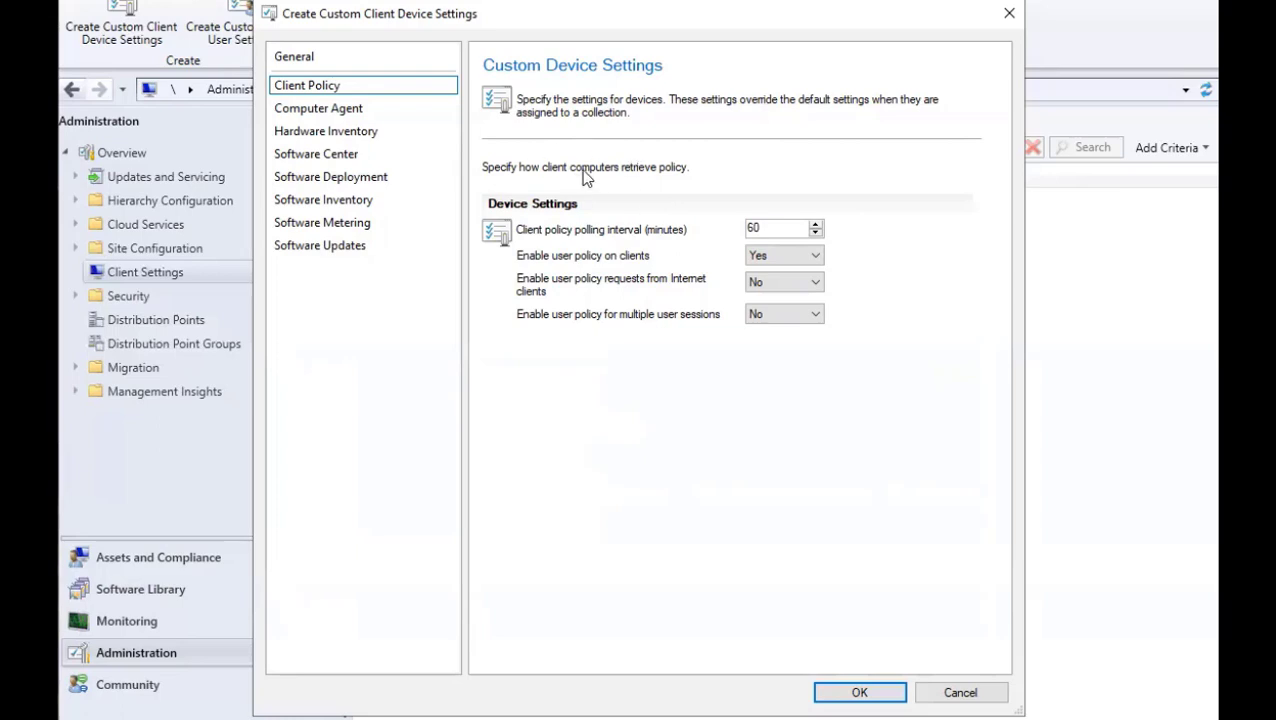
left_click(781, 227)
double_click(752, 228)
type("10")
- Set the organization name displayed in Software Center to "Learn I.T." in the Computer Agent settings and review the remaining options
left_click(361, 112)
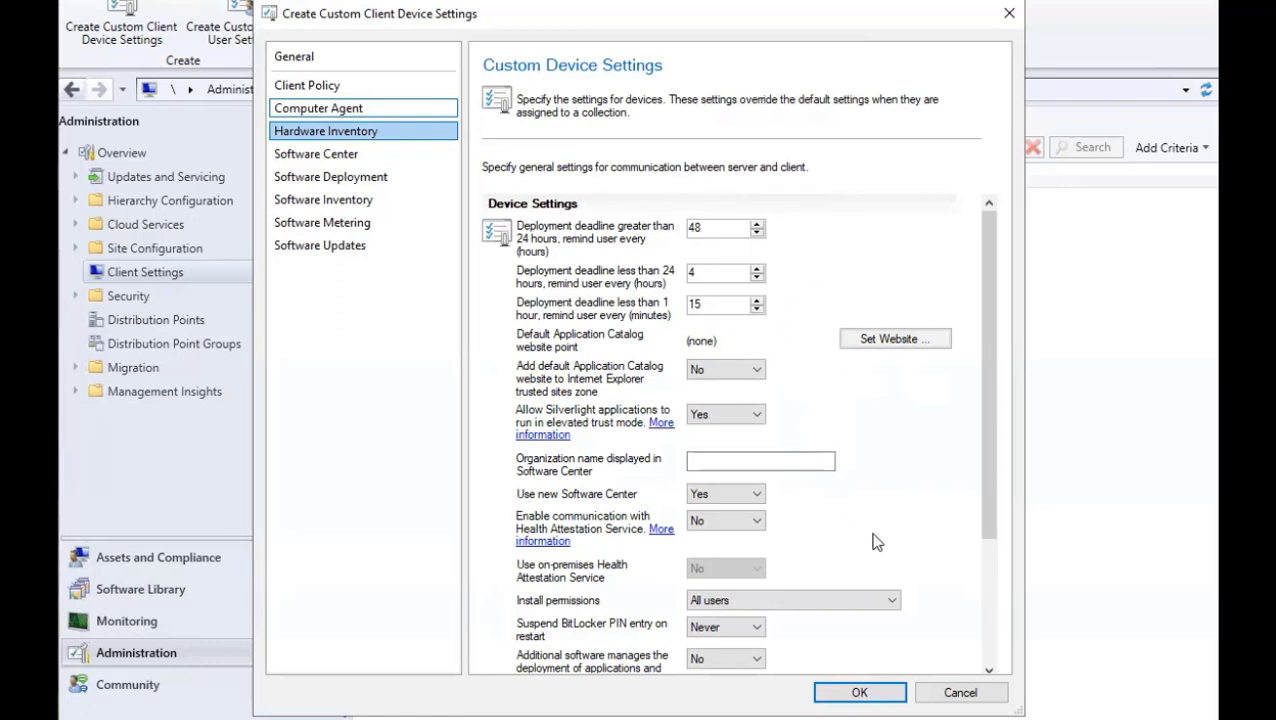
scroll(867, 370, "down", 3)
scroll(867, 369, "up", 2)
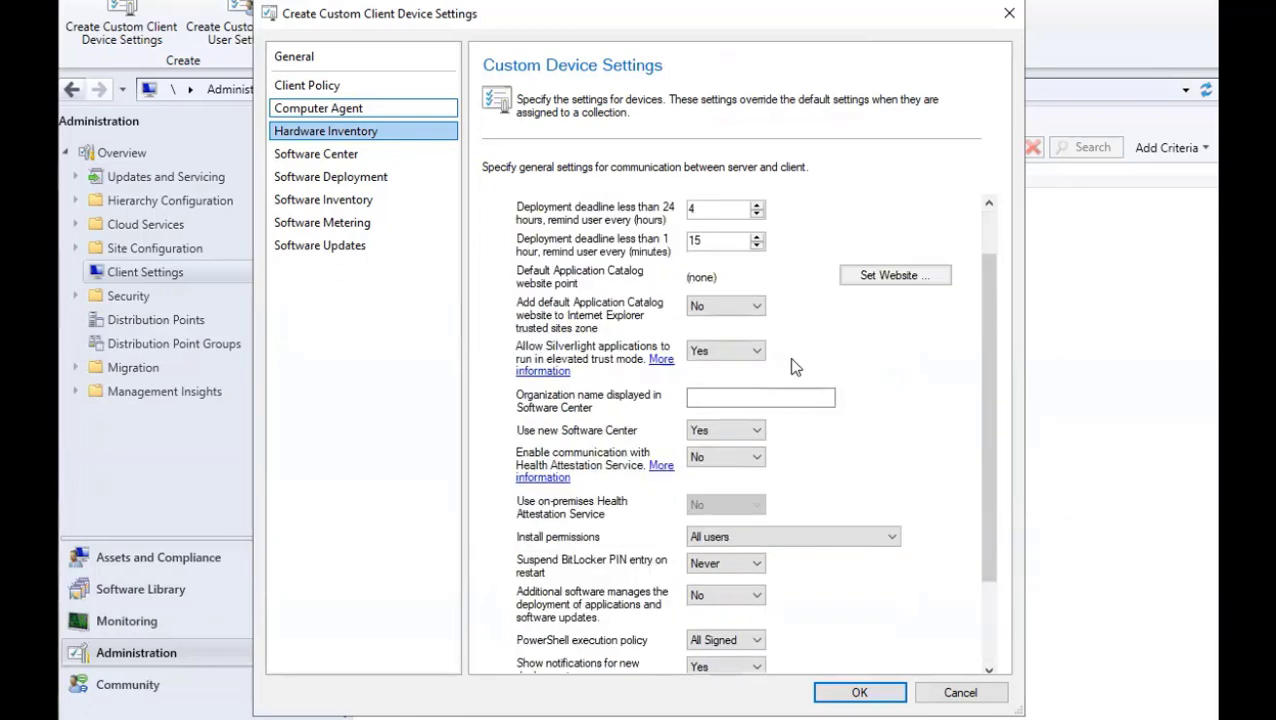
left_click(767, 397)
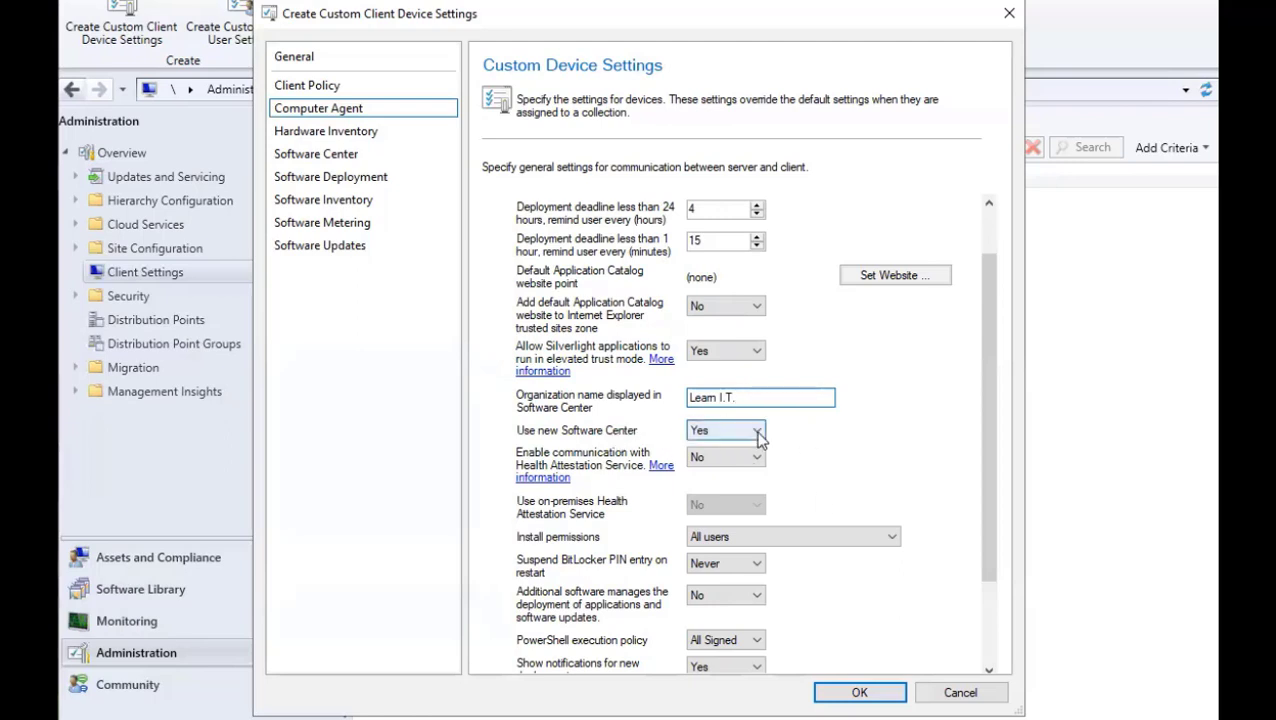
scroll(893, 451, "down", 3)
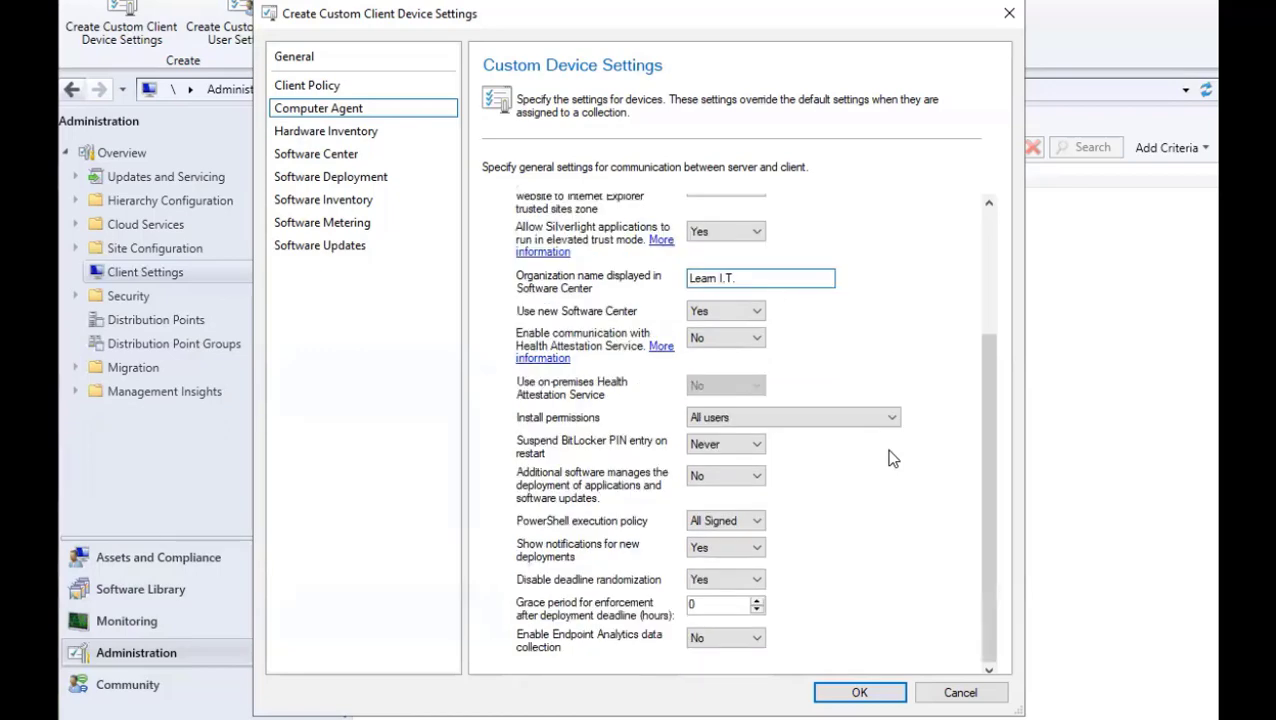
scroll(783, 592, "up", 5)
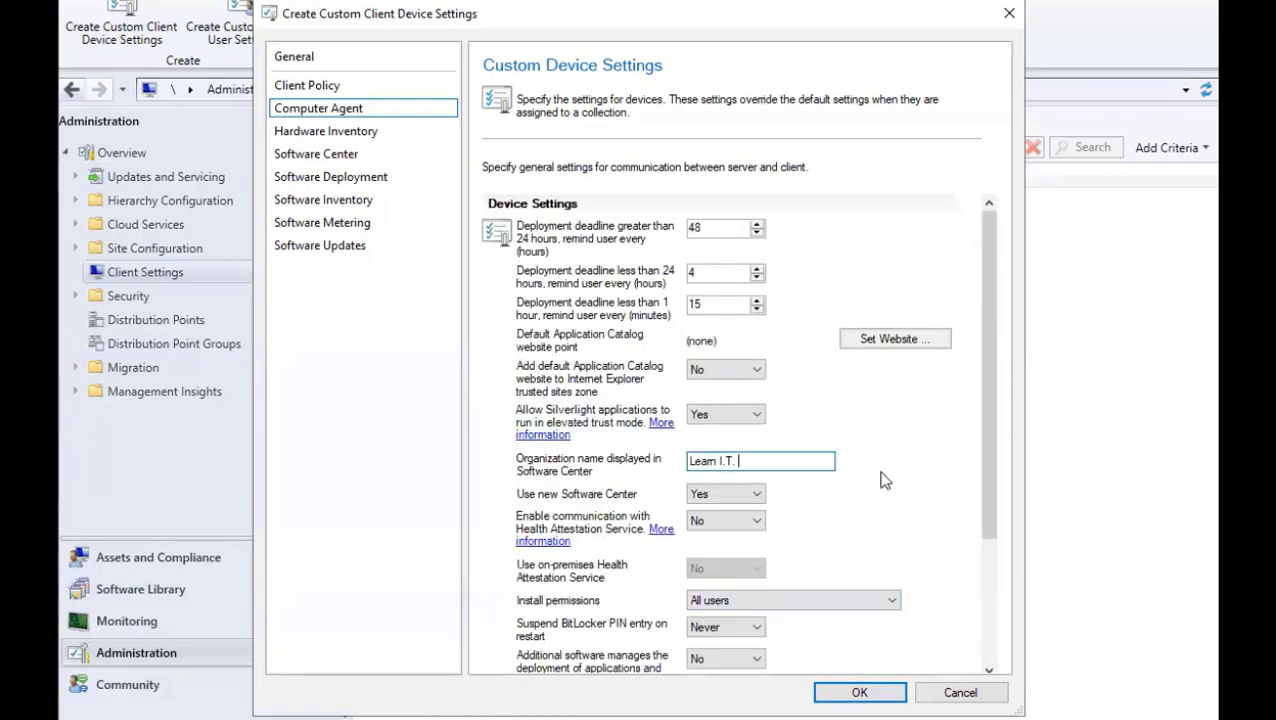
- Set the hardware inventory to run on a simple schedule every 2 hours
left_click(343, 133)
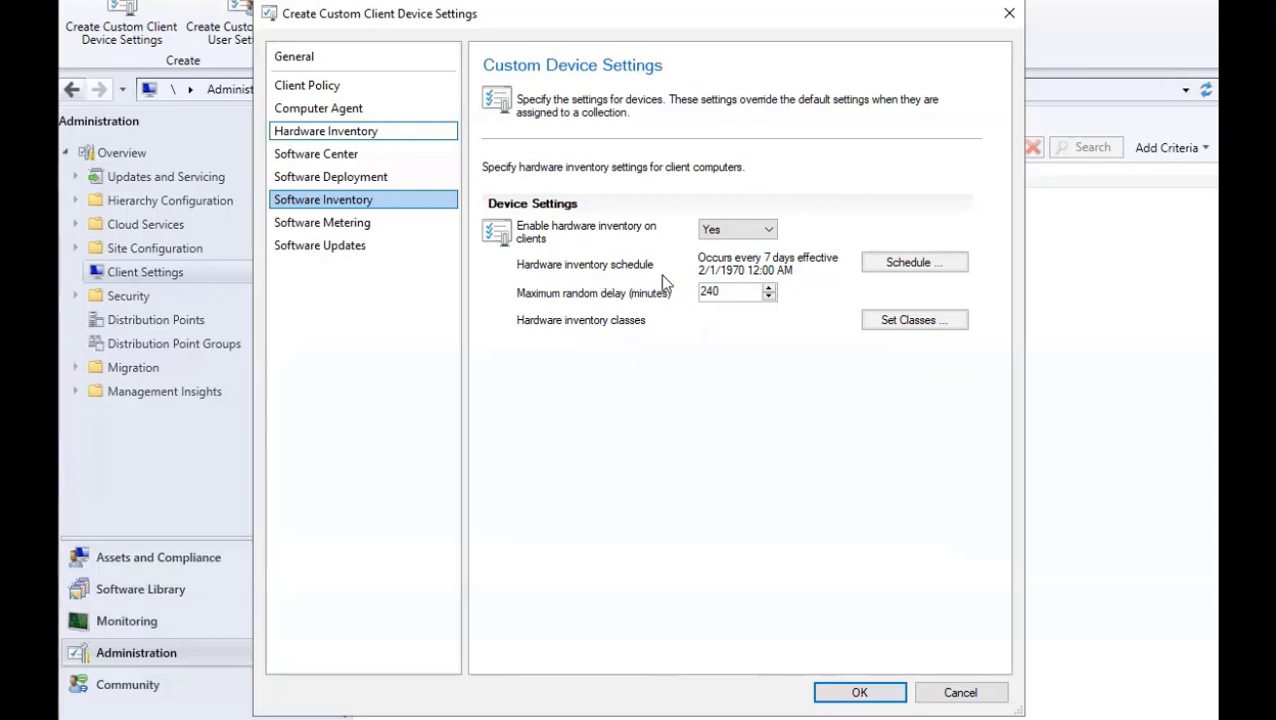
left_click(905, 263)
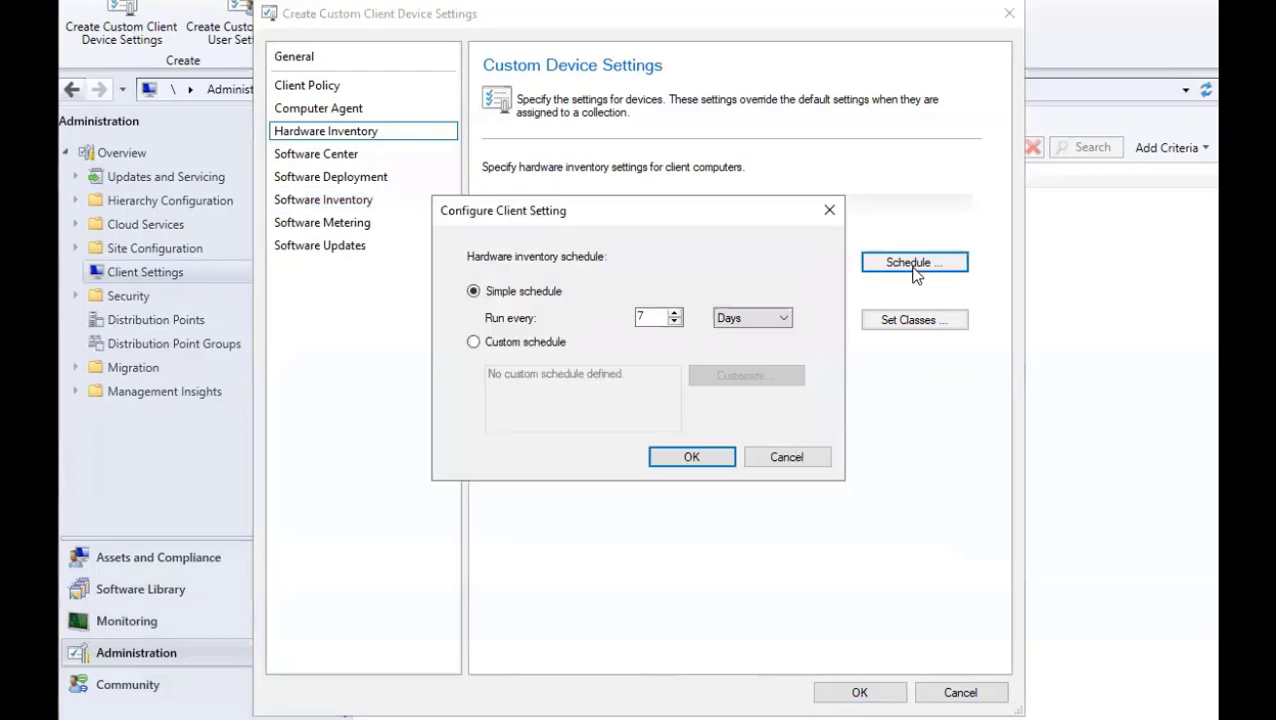
left_click(650, 313)
key("BackSpace")
type("2")
left_click(726, 317)
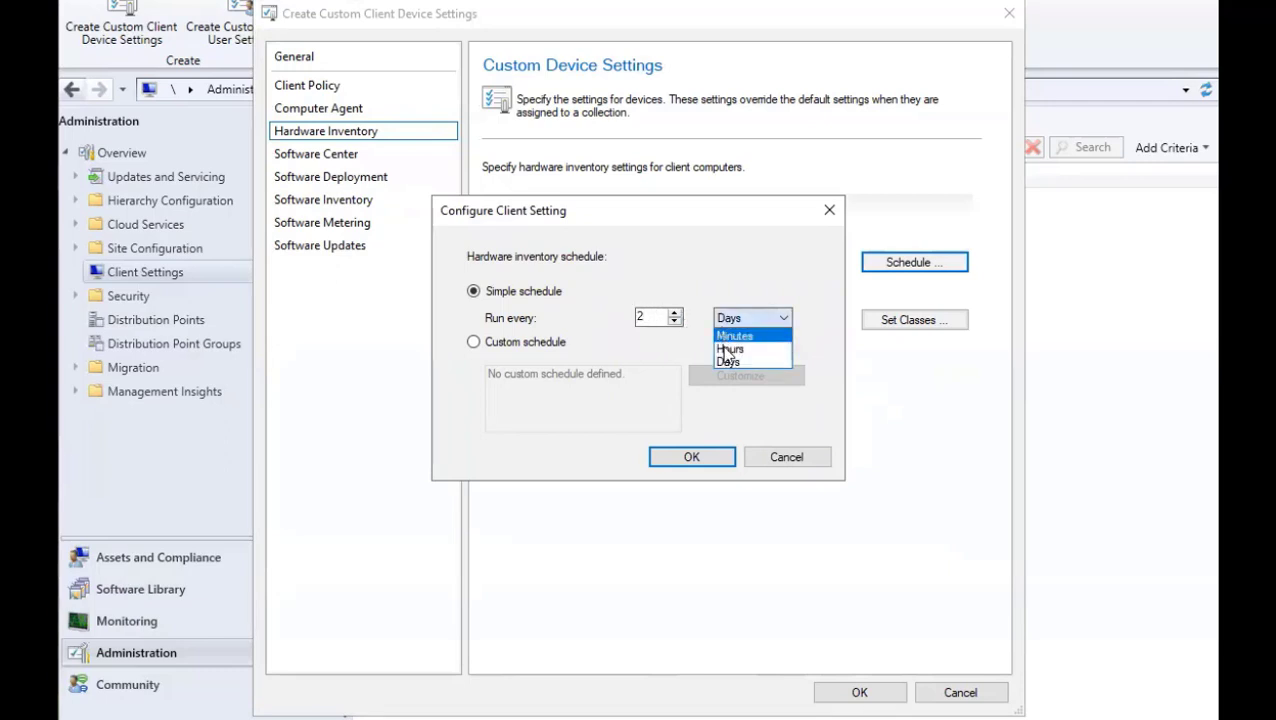
left_click(733, 345)
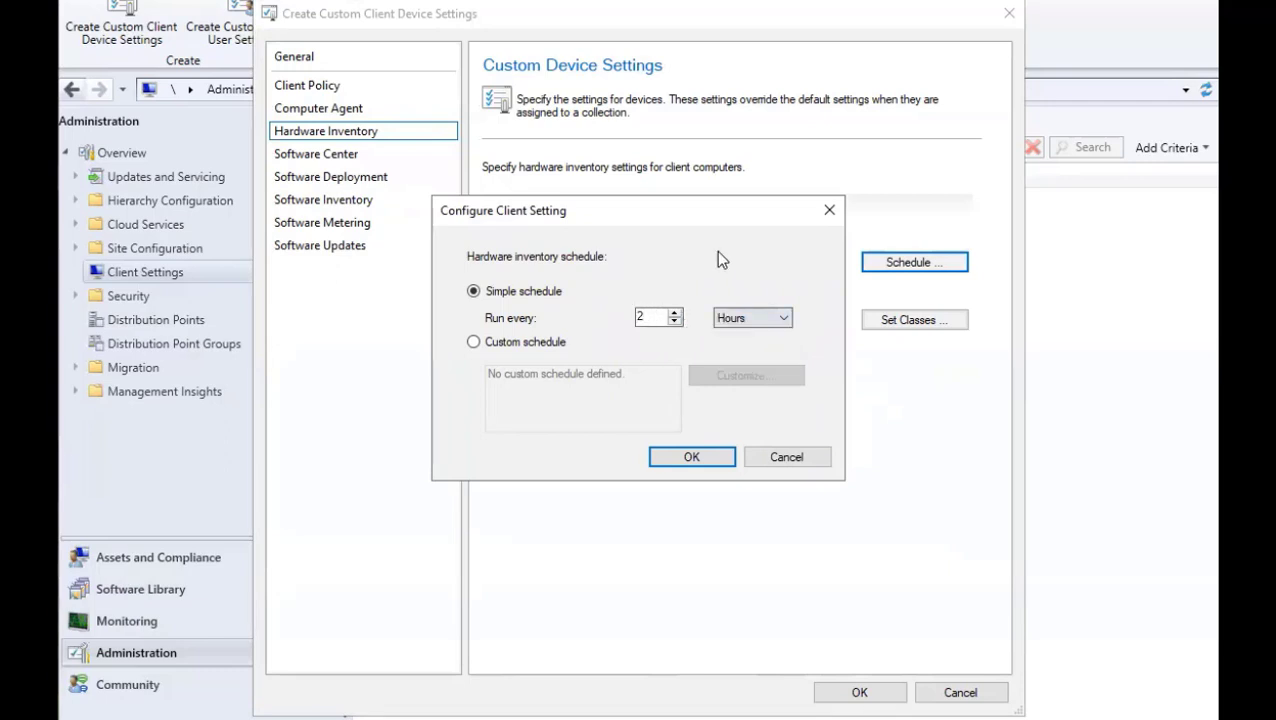
left_click(690, 457)
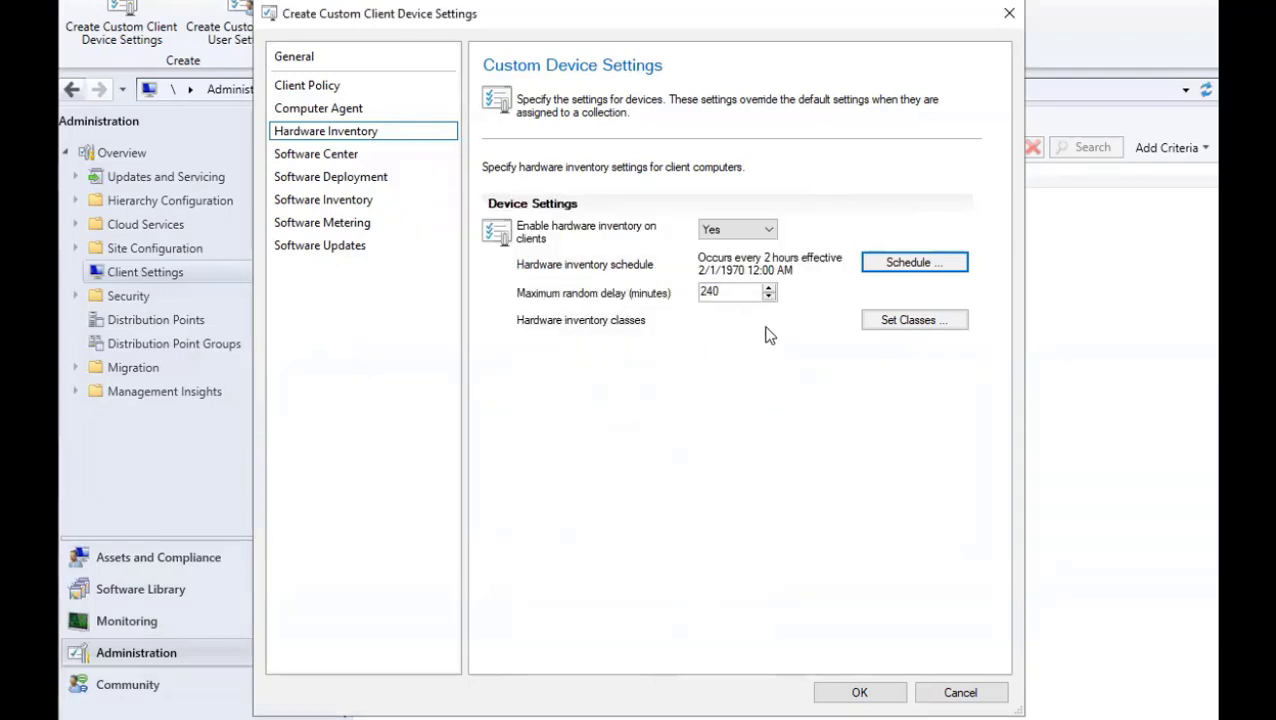
- Examine the available hardware inventory classes and category filters, and close the class list without saving changes
left_click(904, 328)
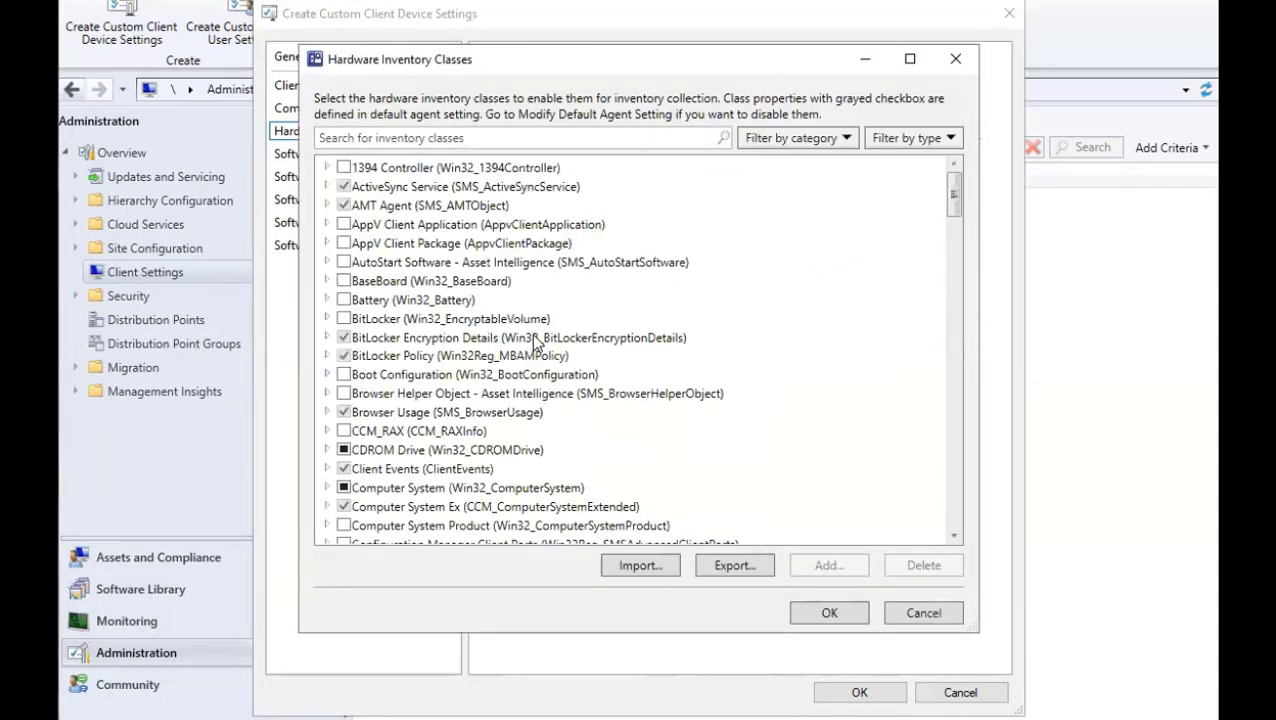
left_click_drag(953, 205, 943, 170)
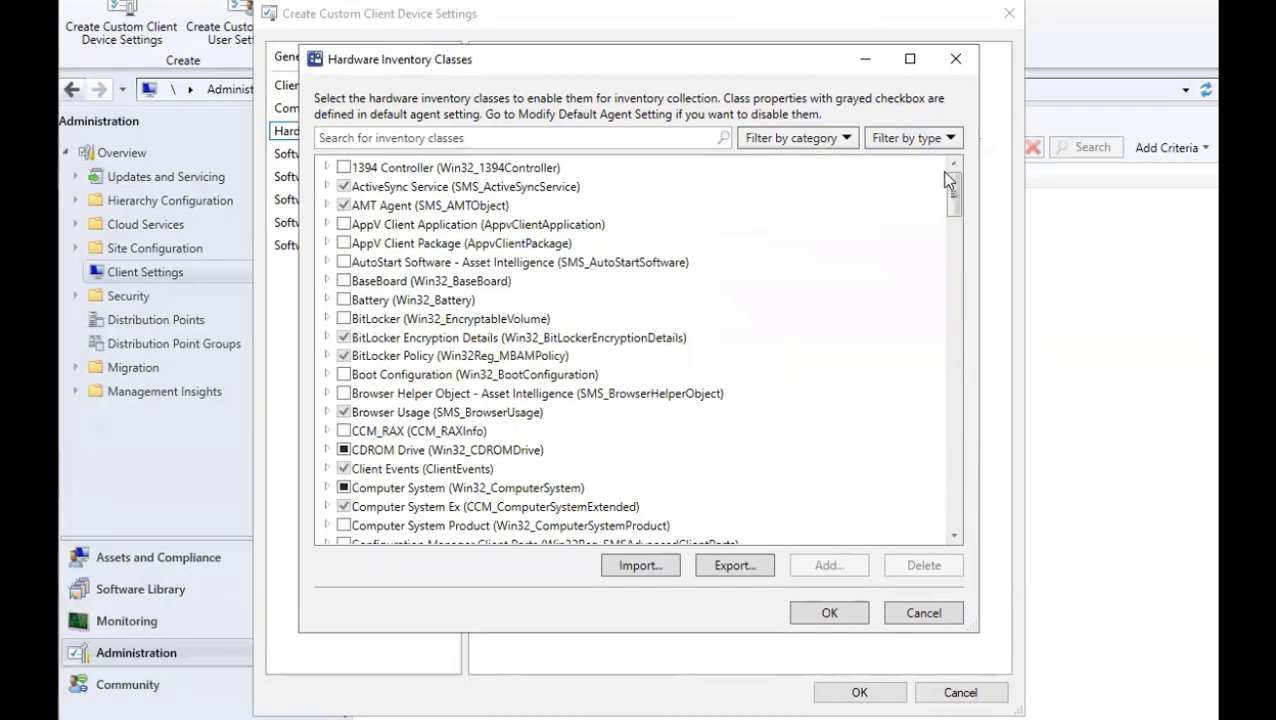
left_click(824, 138)
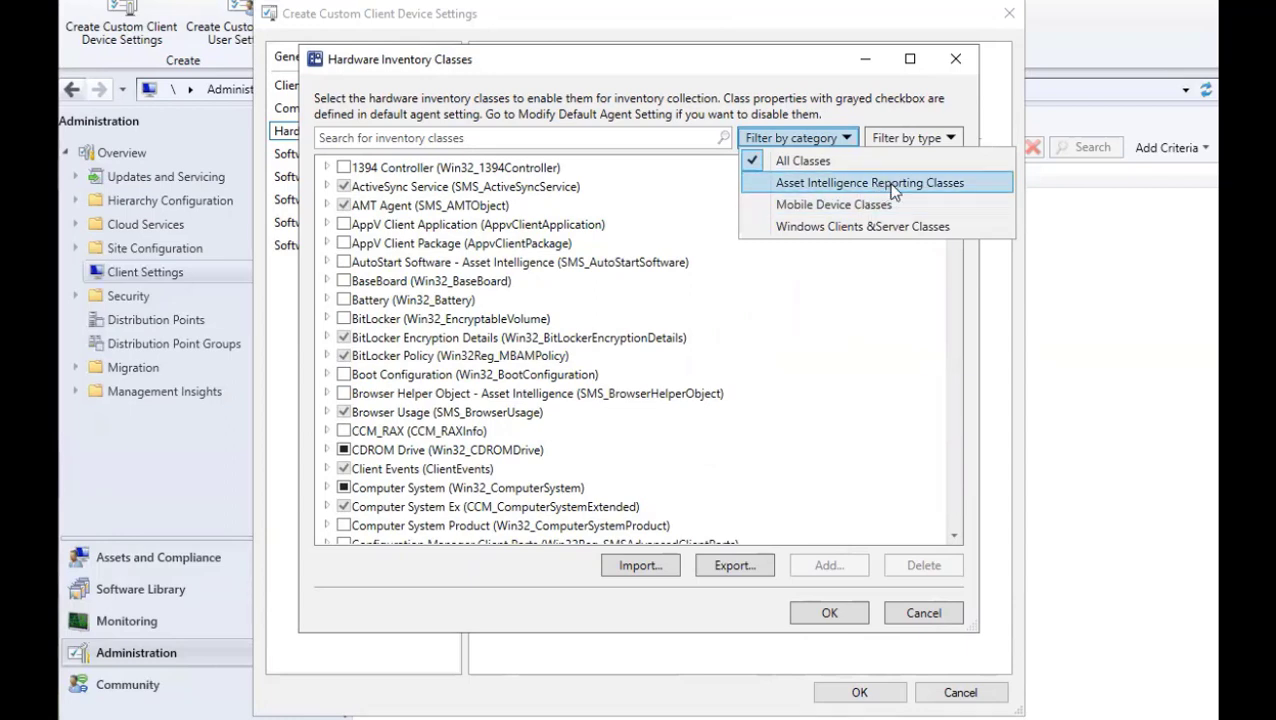
left_click(831, 136)
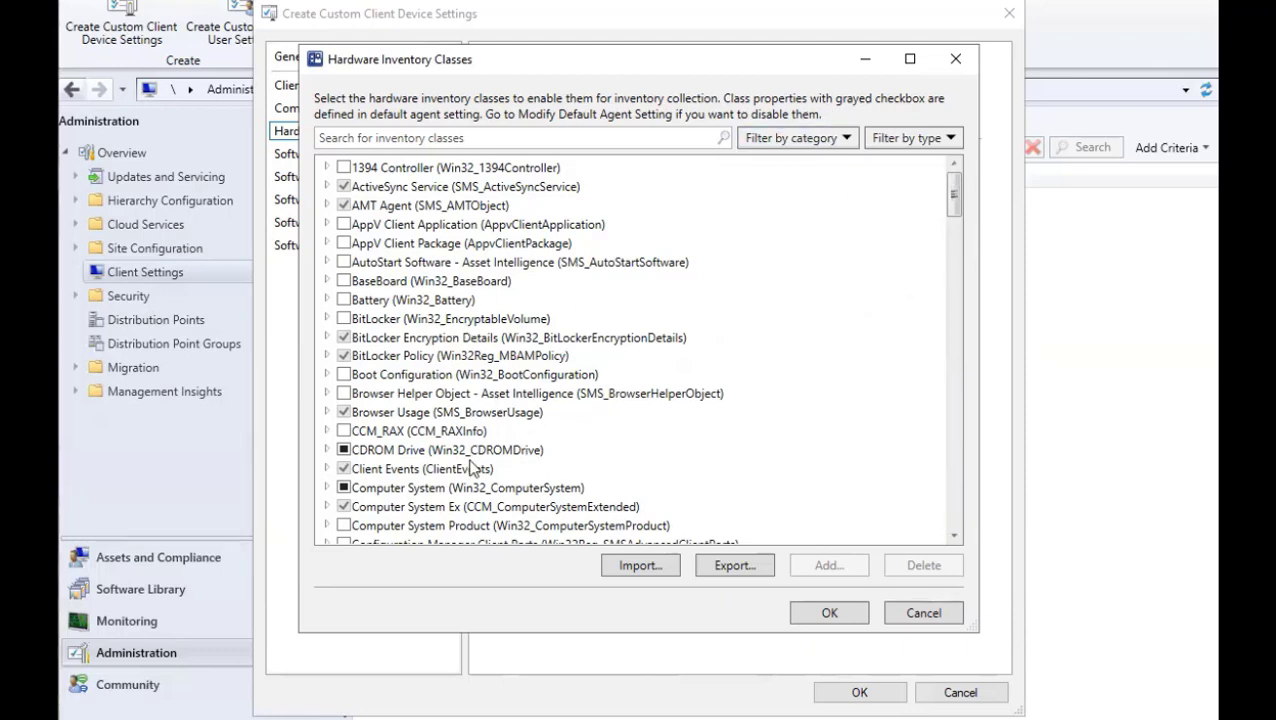
scroll(472, 467, "down", 3)
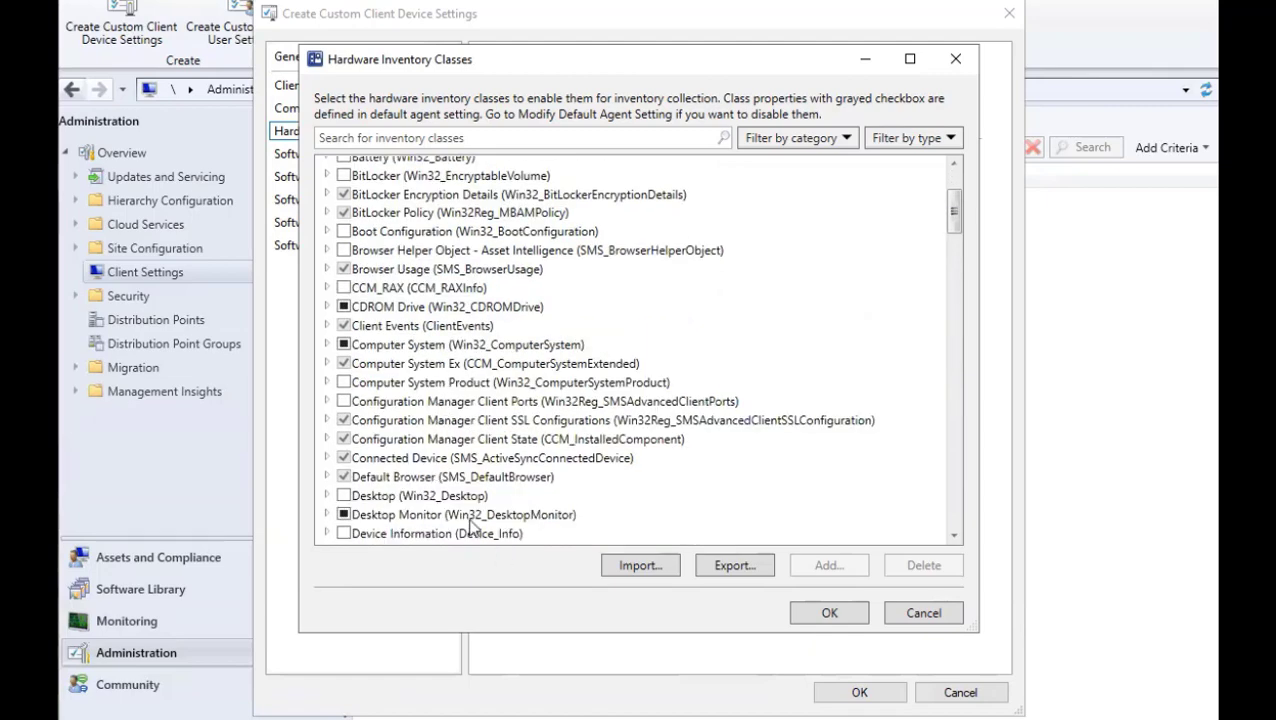
scroll(471, 546, "up", 2)
scroll(471, 546, "up", 1)
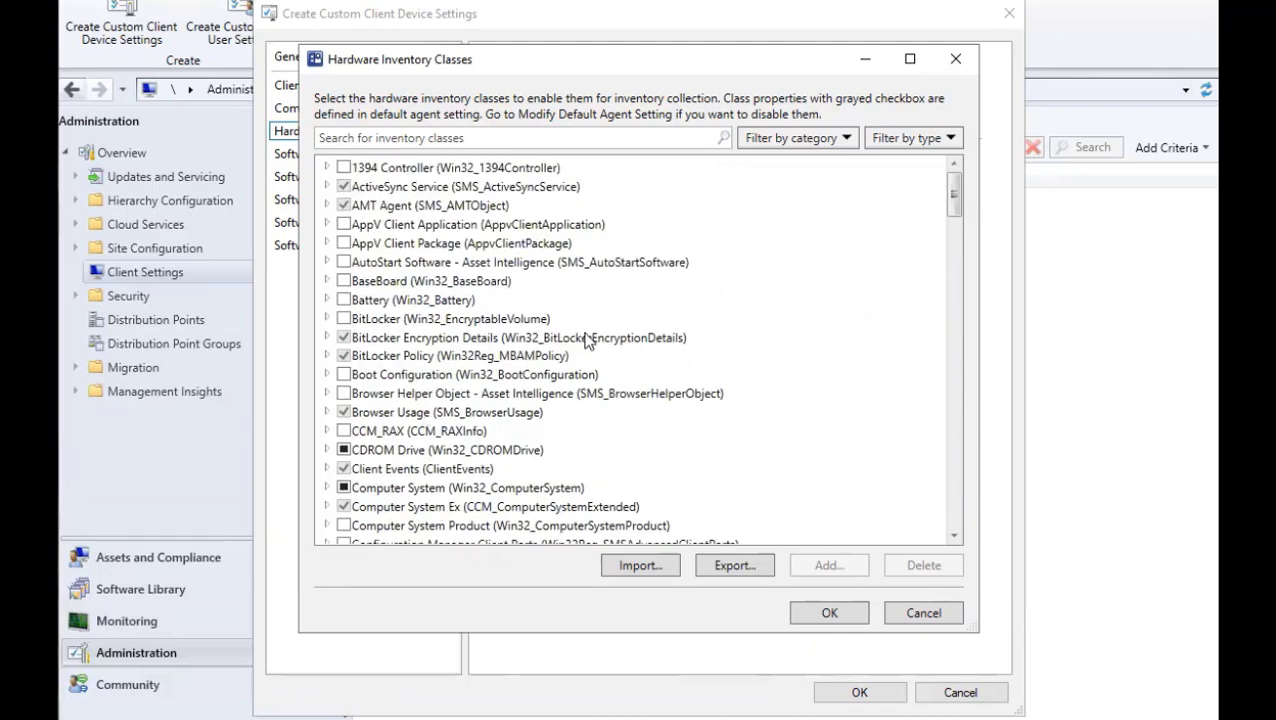
scroll(587, 340, "down", 3)
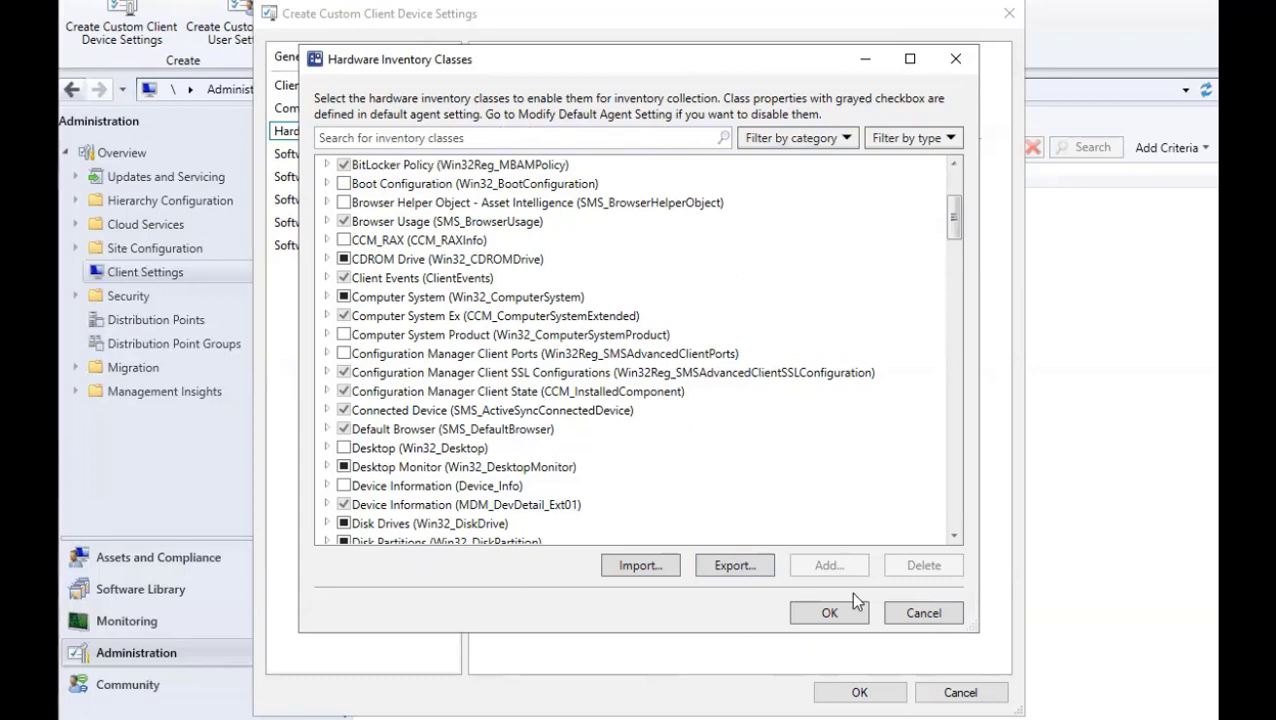
left_click(947, 617)
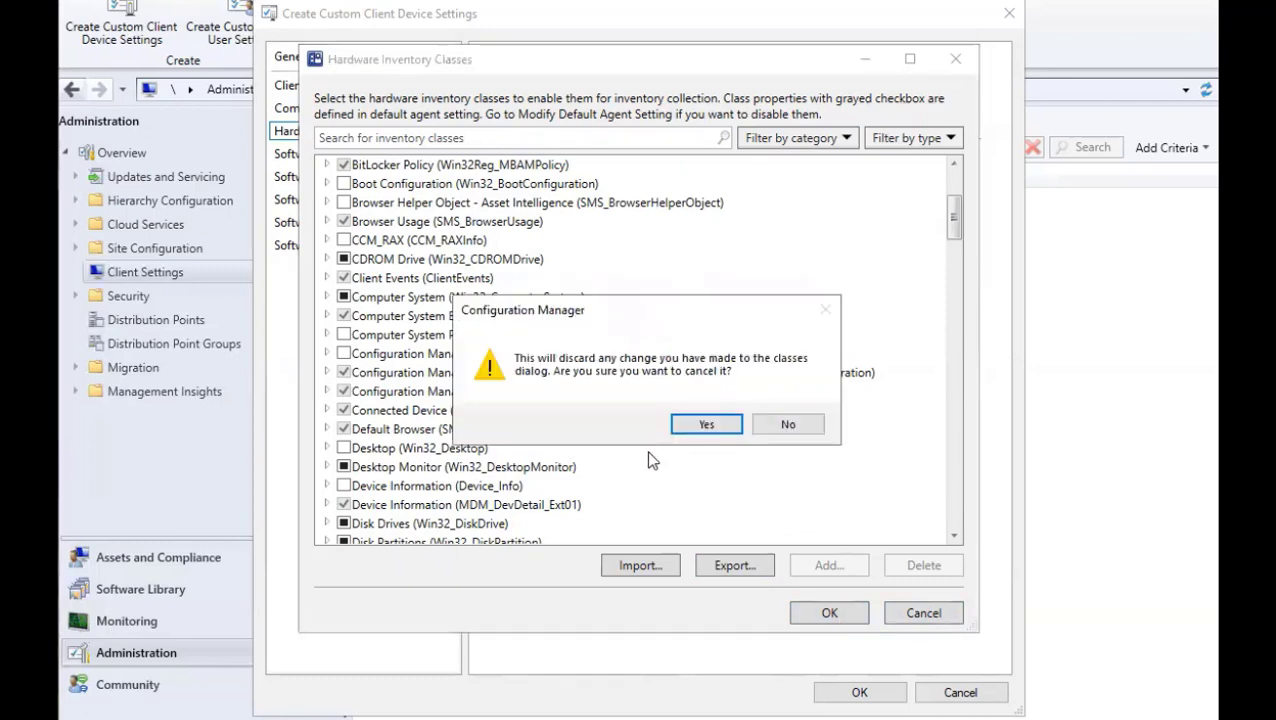
left_click(680, 428)
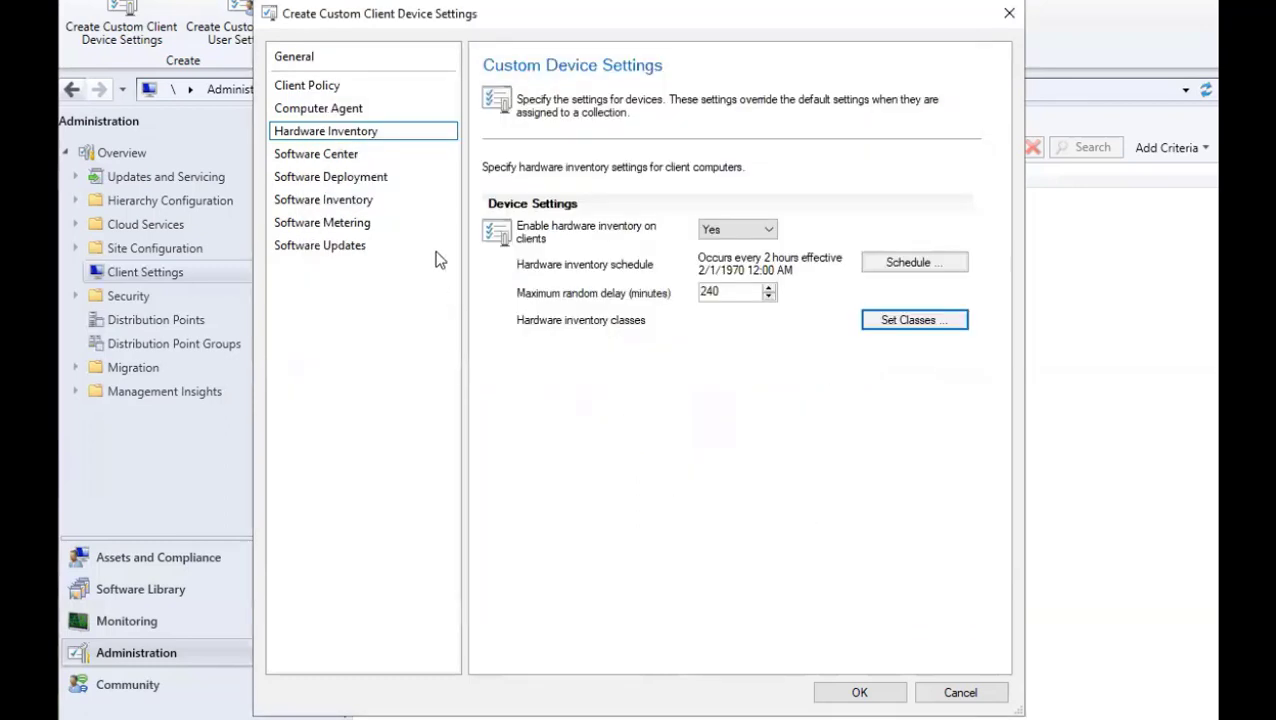
- Enable the new Software Center settings for specifying company information and set the company name to "Learn I.T." in their customization
left_click(337, 158)
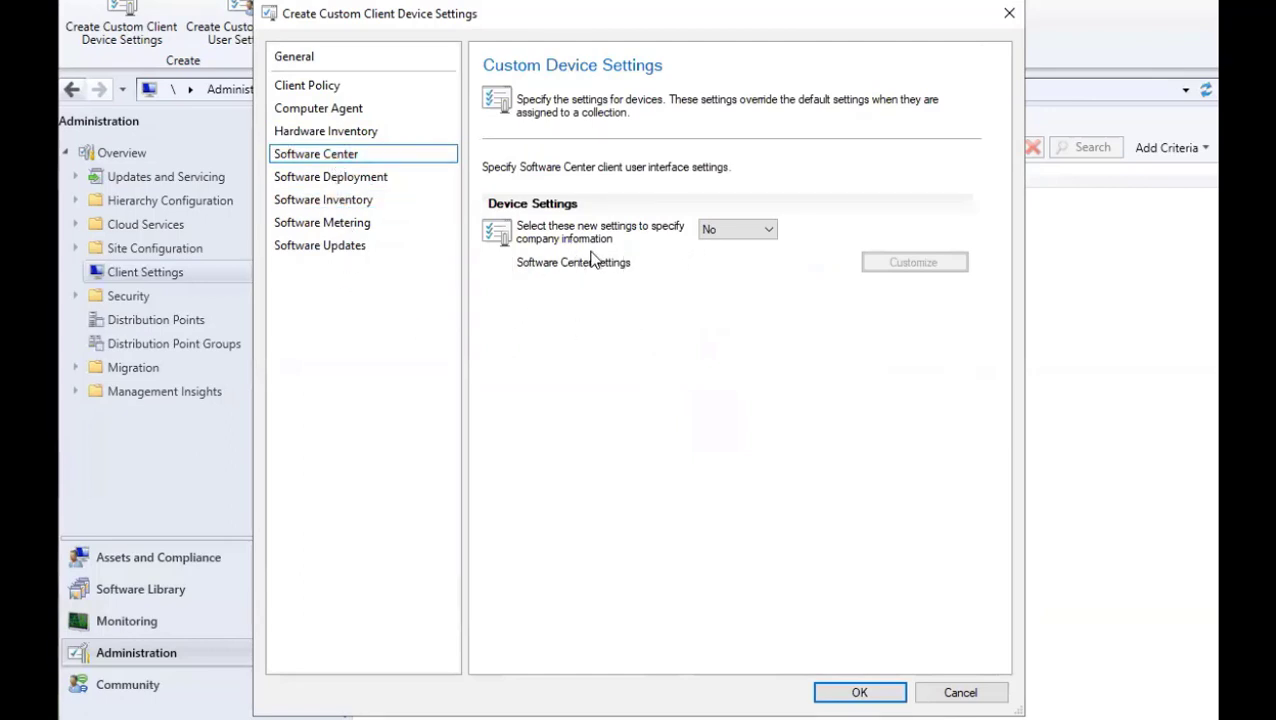
left_click(709, 232)
left_click(712, 261)
left_click(905, 268)
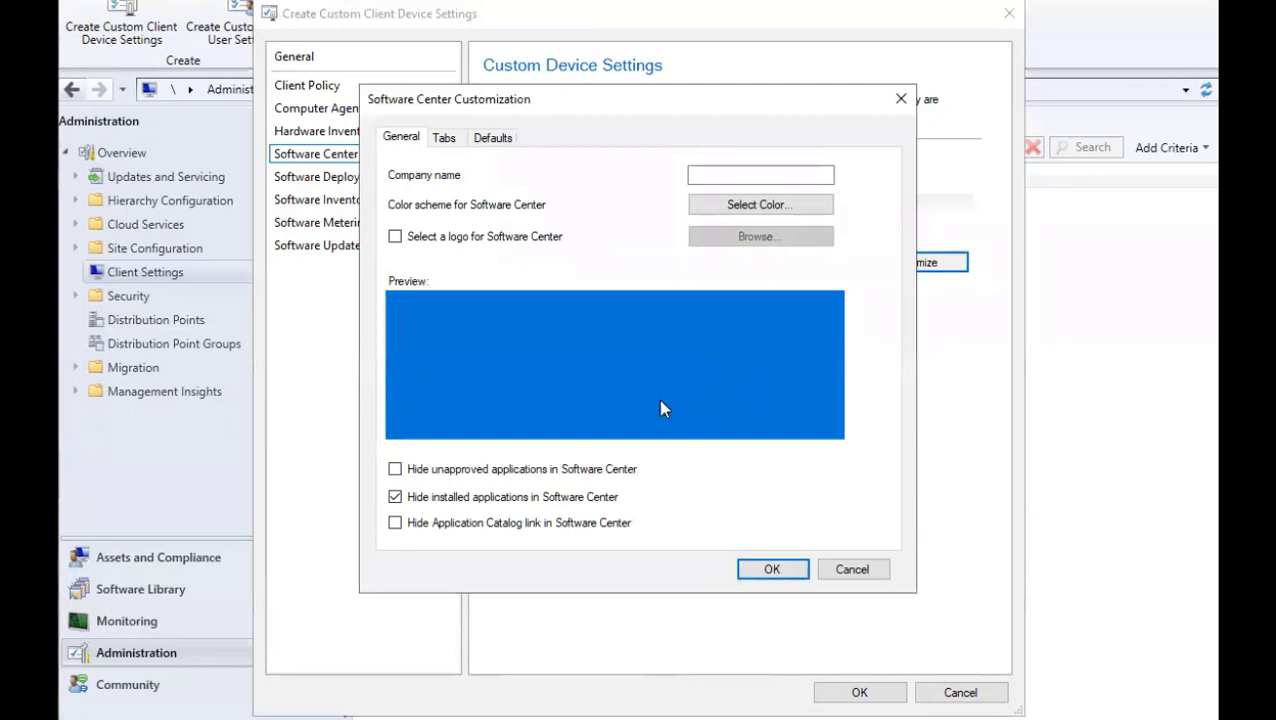
left_click(739, 175)
type("Learn ")
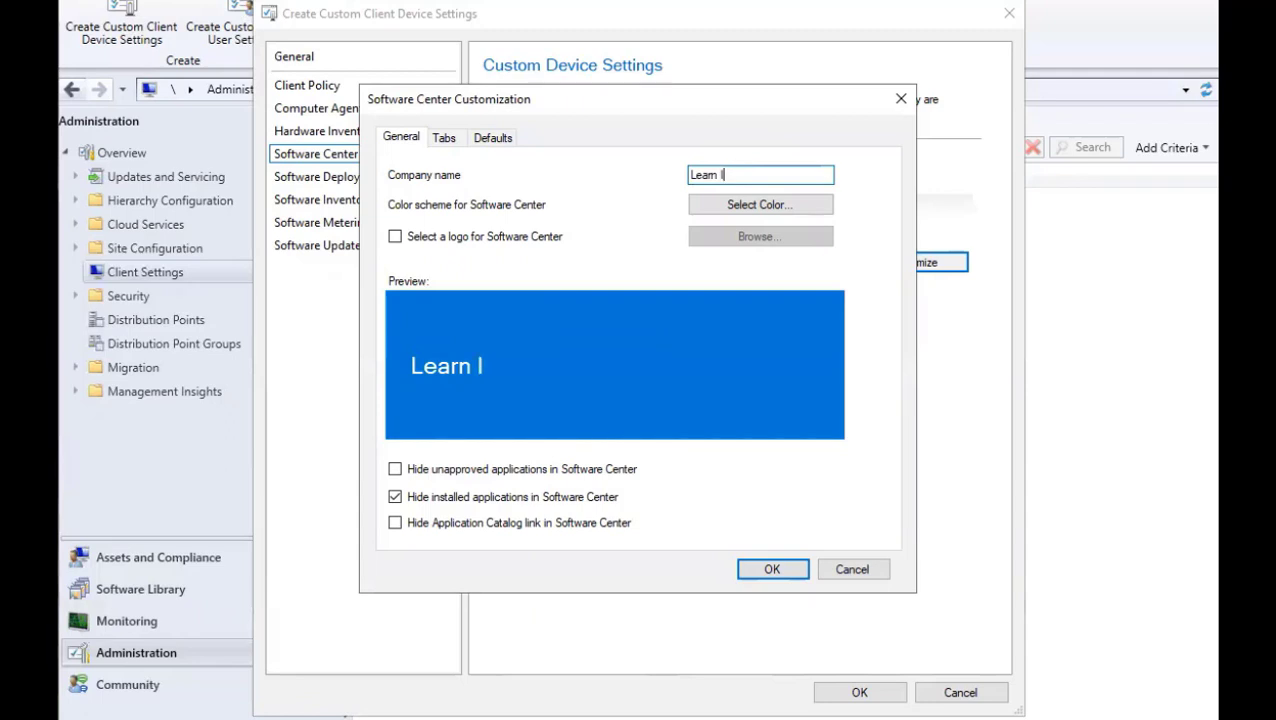
type("I.T.")
- Set the Software Center color scheme to the muted blue-purple basic color
left_click(722, 208)
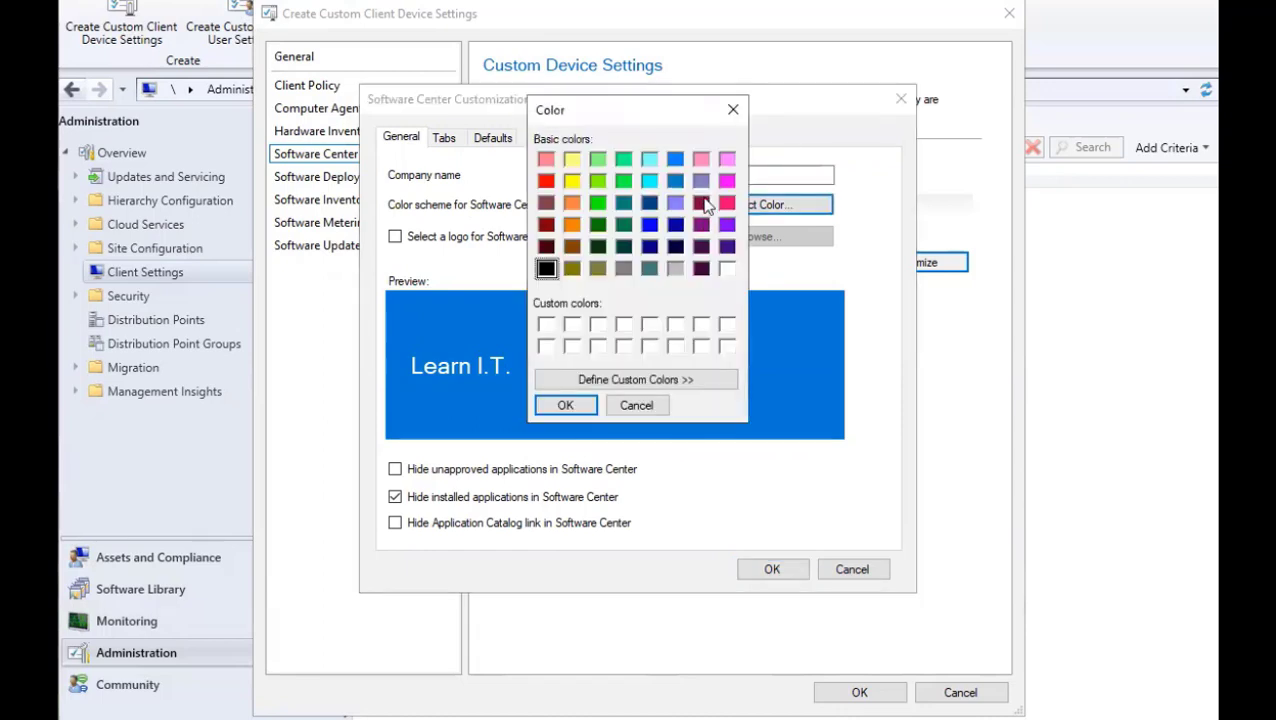
left_click(701, 181)
left_click(566, 403)
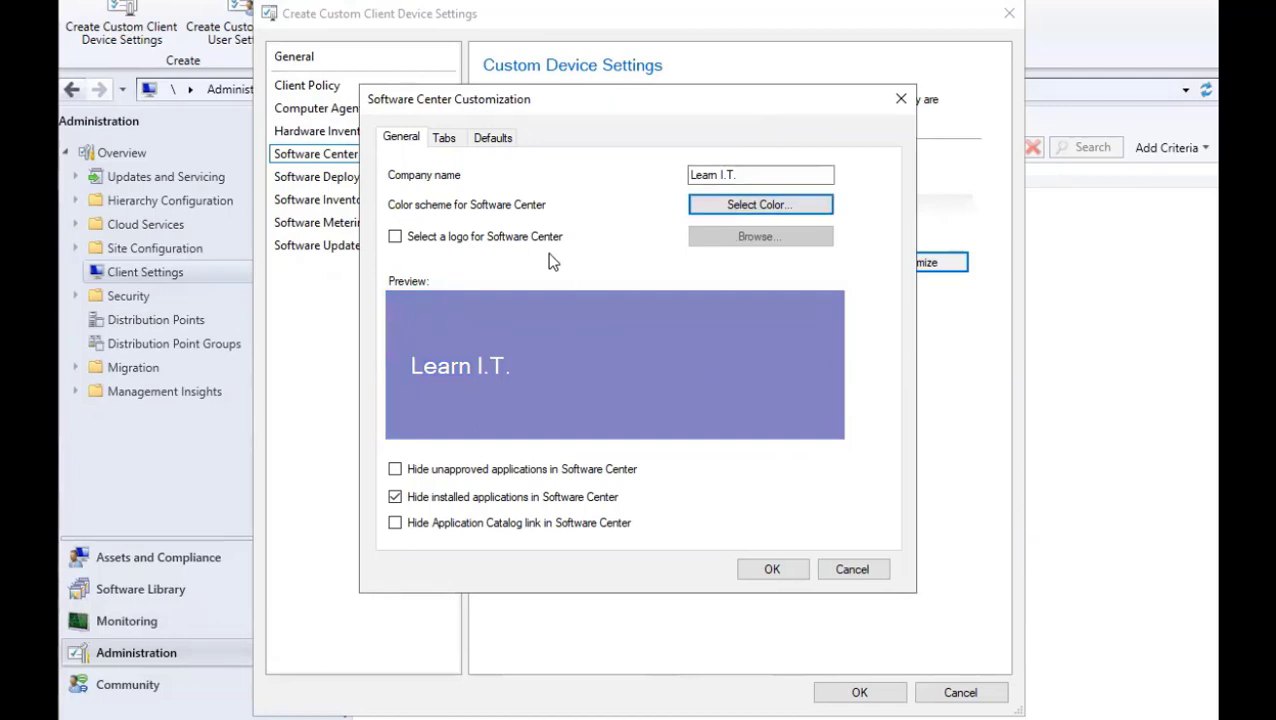
- Enable a logo for Software Center and load the Banner 6 PNG image from the Installation_files network location
left_click(417, 240)
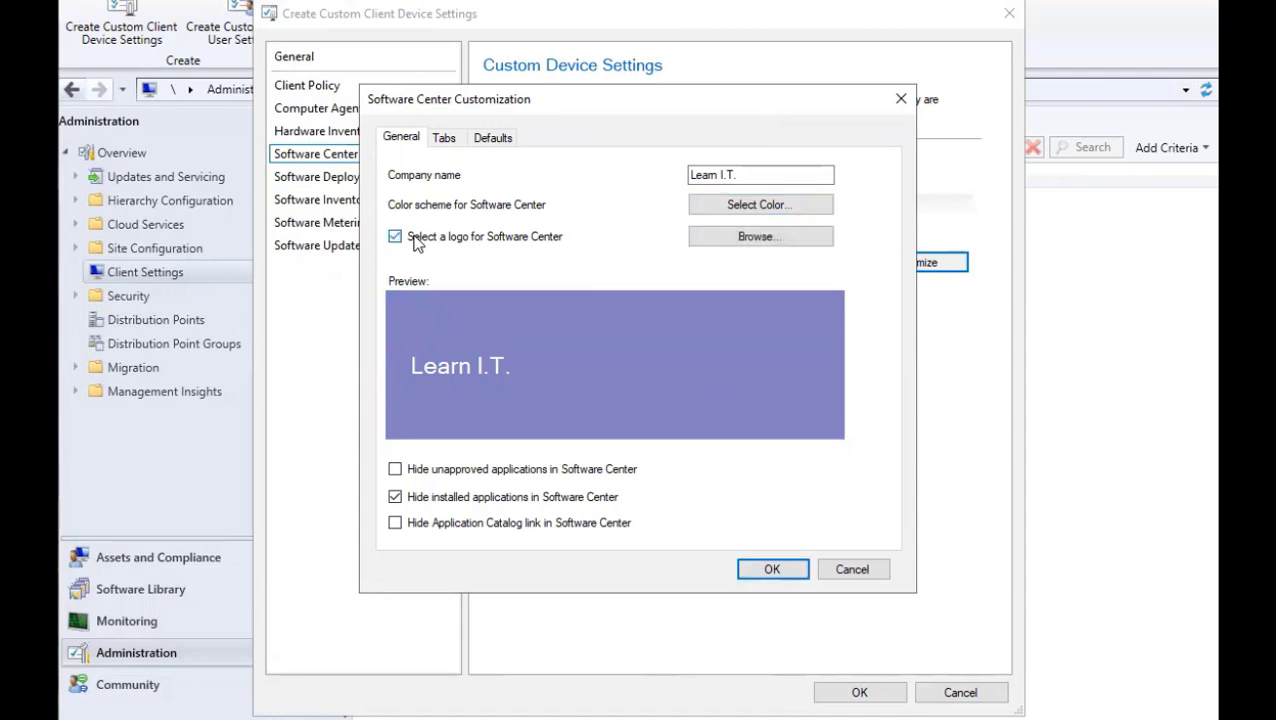
left_click(776, 240)
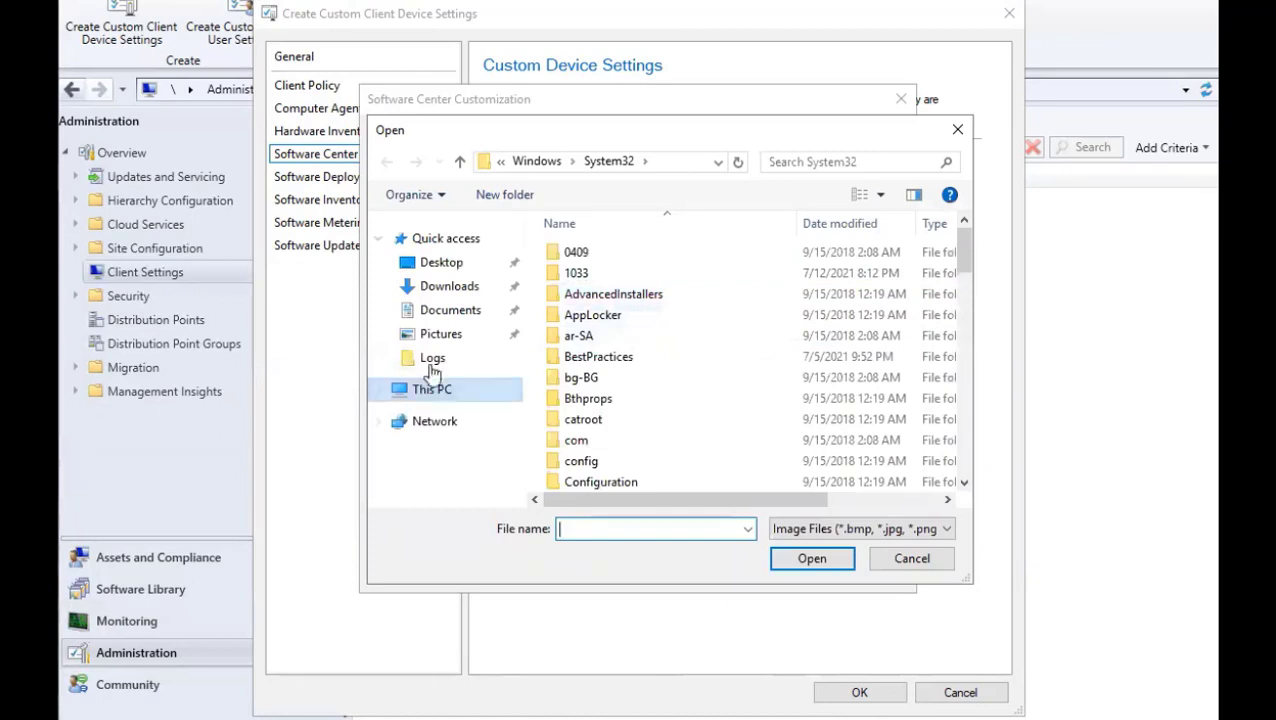
left_click(450, 404)
double_click(644, 468)
left_click(596, 298)
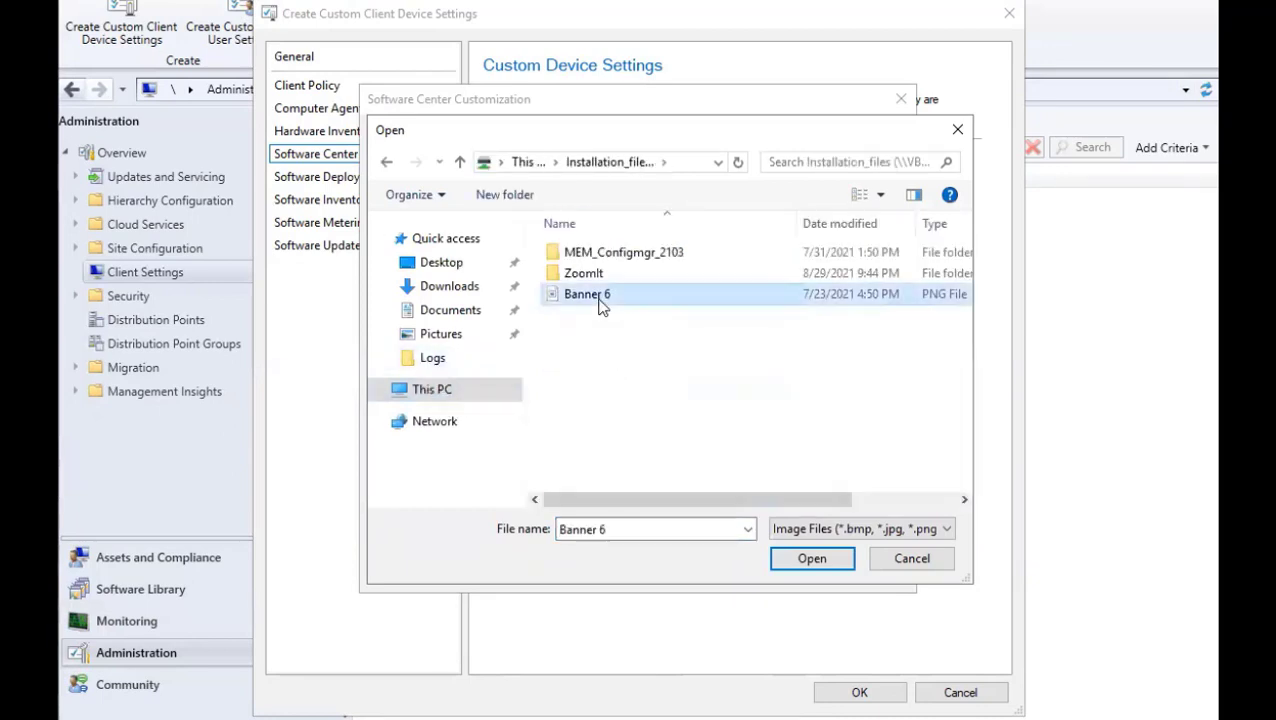
left_click(806, 558)
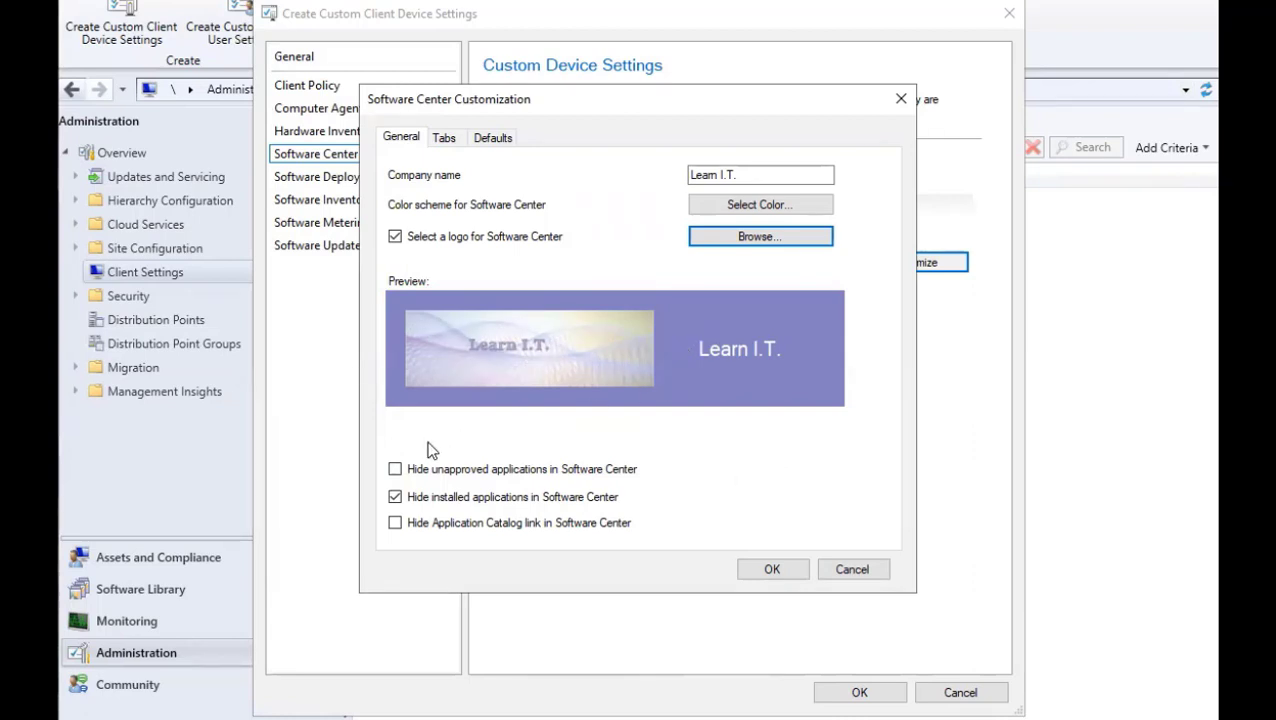
- Turn off hiding installed applications in Software Center, review the visible tabs and default view options, and accept the customization
left_click(396, 498)
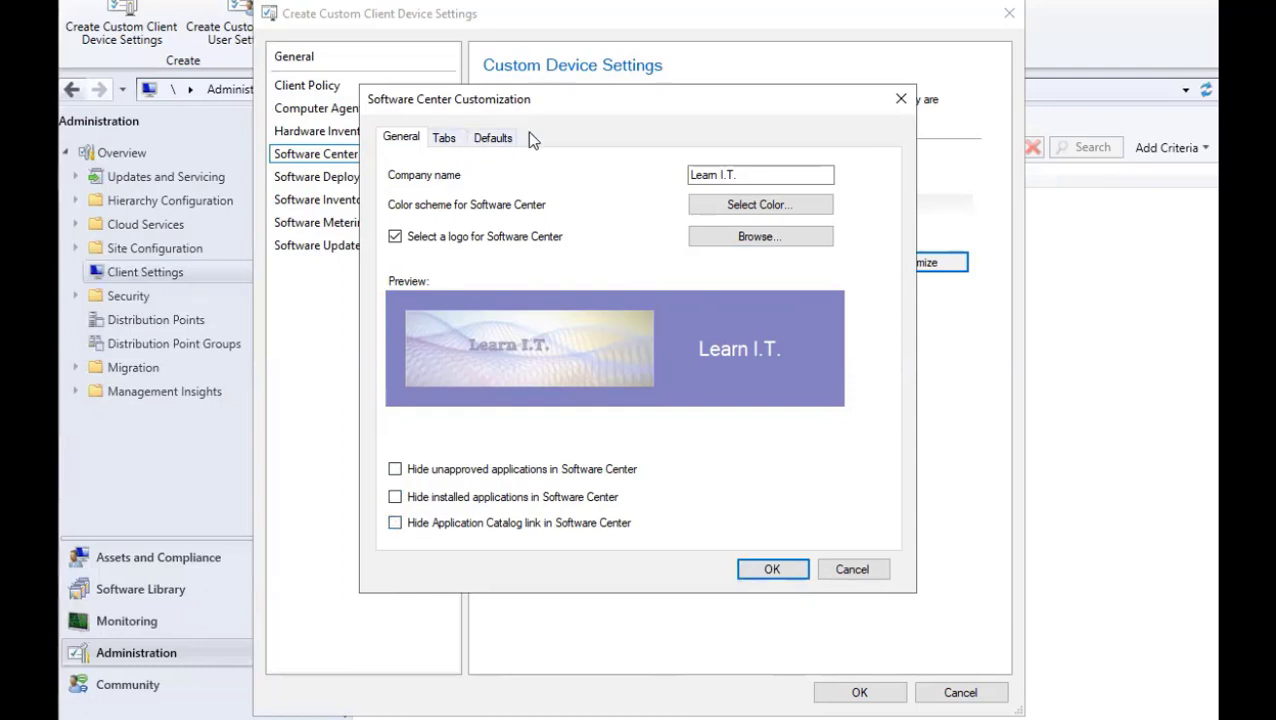
left_click(449, 146)
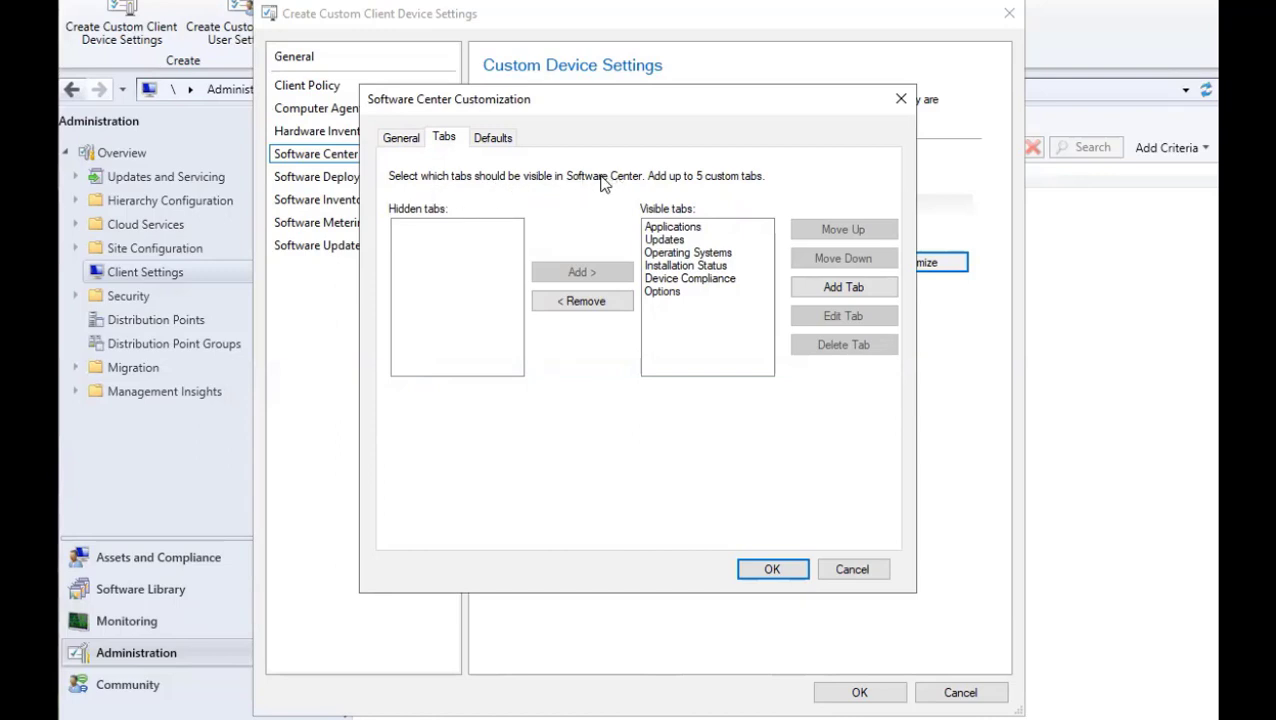
left_click(490, 141)
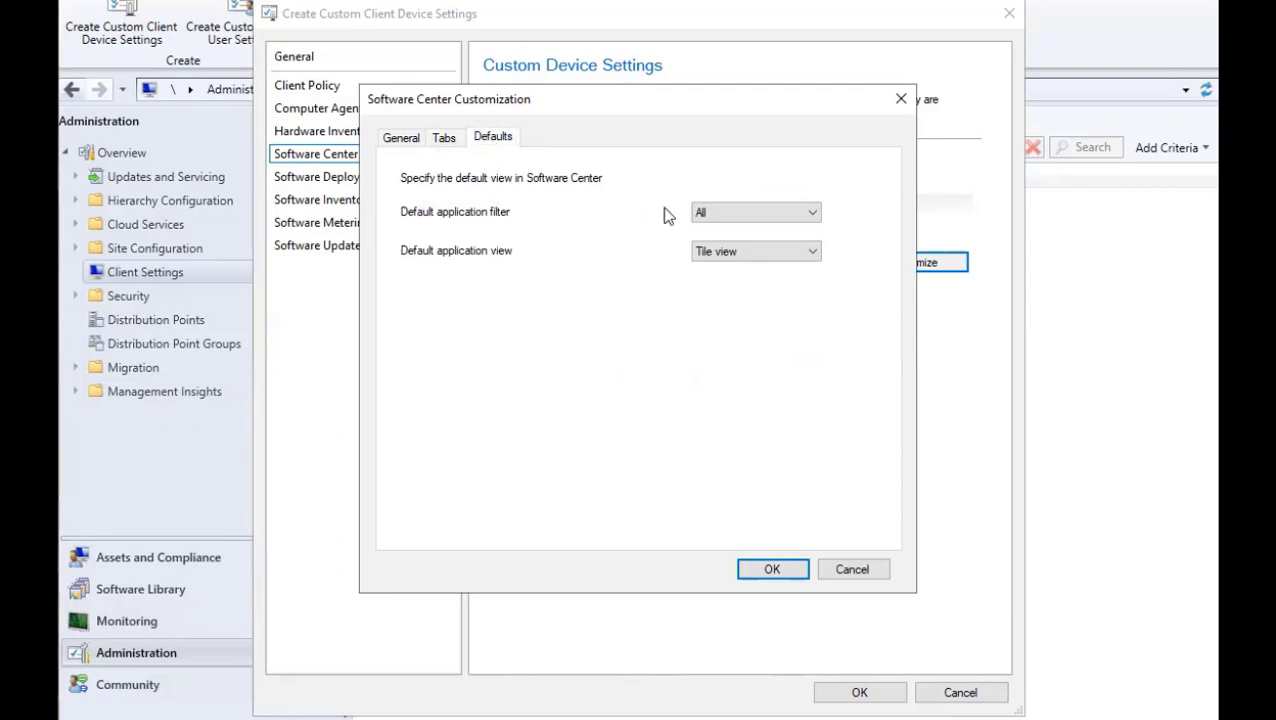
left_click(445, 142)
left_click(772, 569)
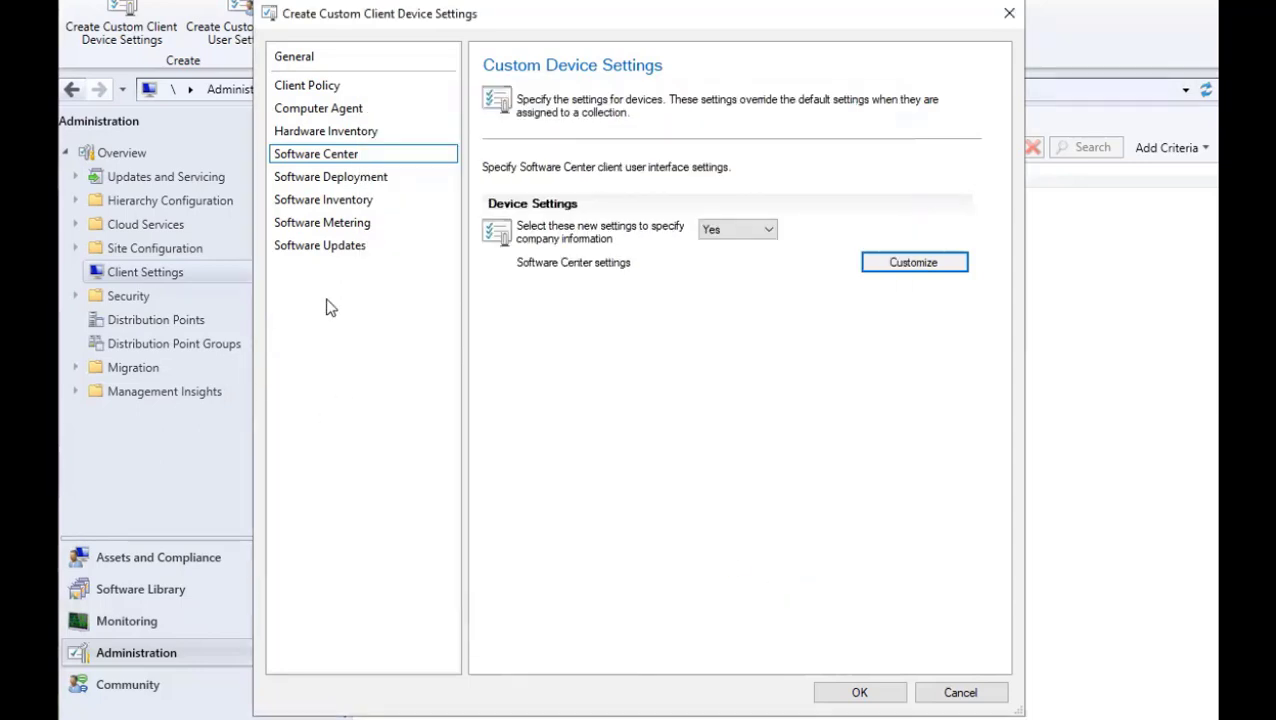
- Set the software deployment re-evaluation to a simple schedule that runs every 2 hours
left_click(328, 178)
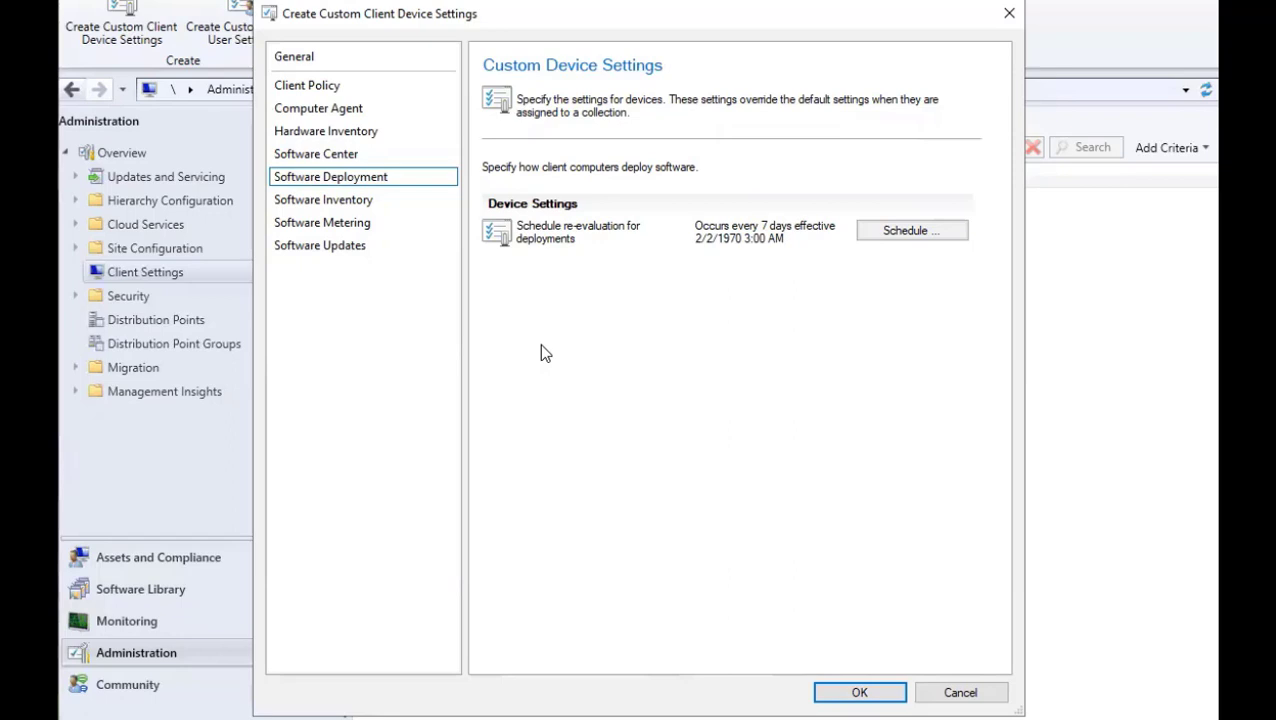
left_click(895, 234)
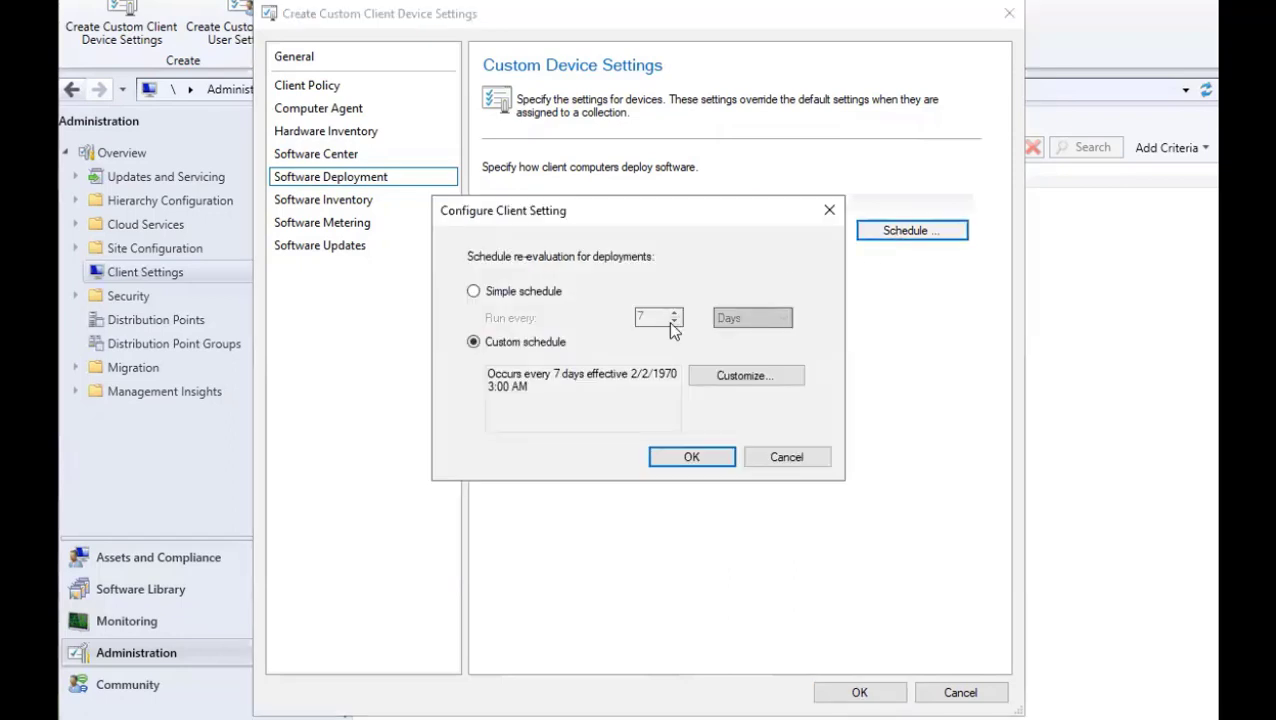
left_click(473, 291)
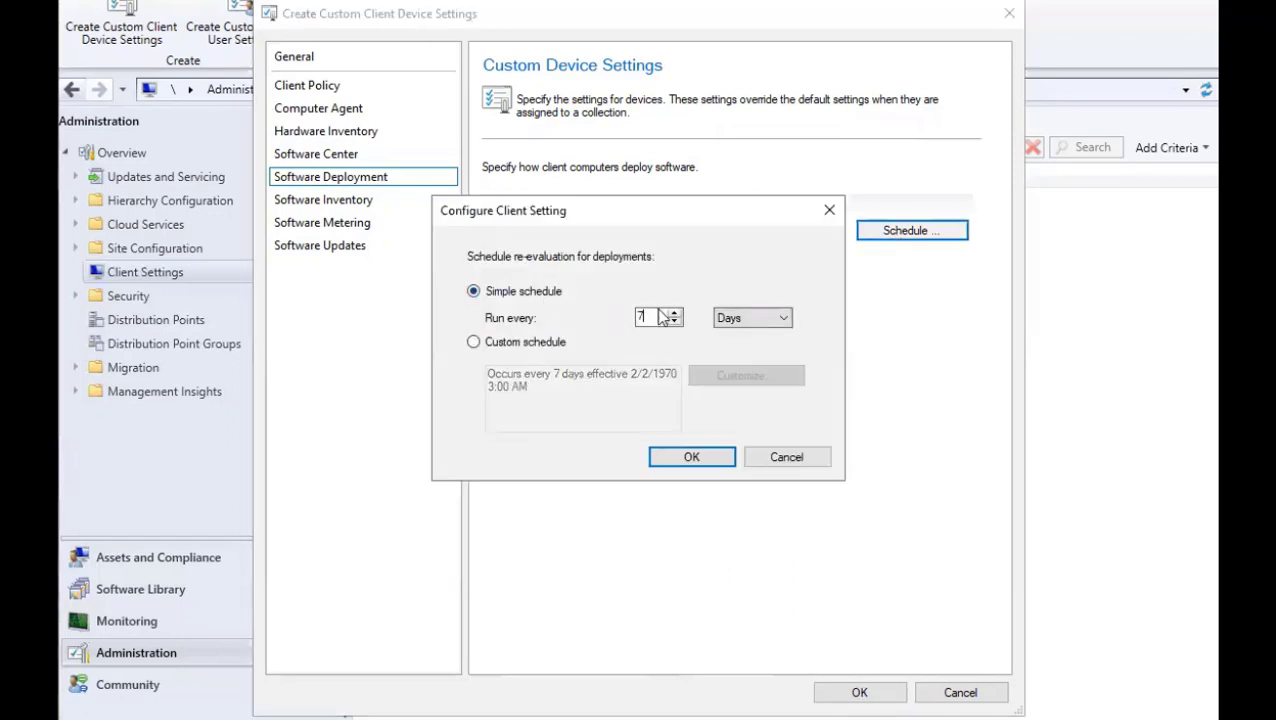
double_click(658, 316)
type("2")
left_click(760, 318)
left_click(736, 350)
left_click(678, 460)
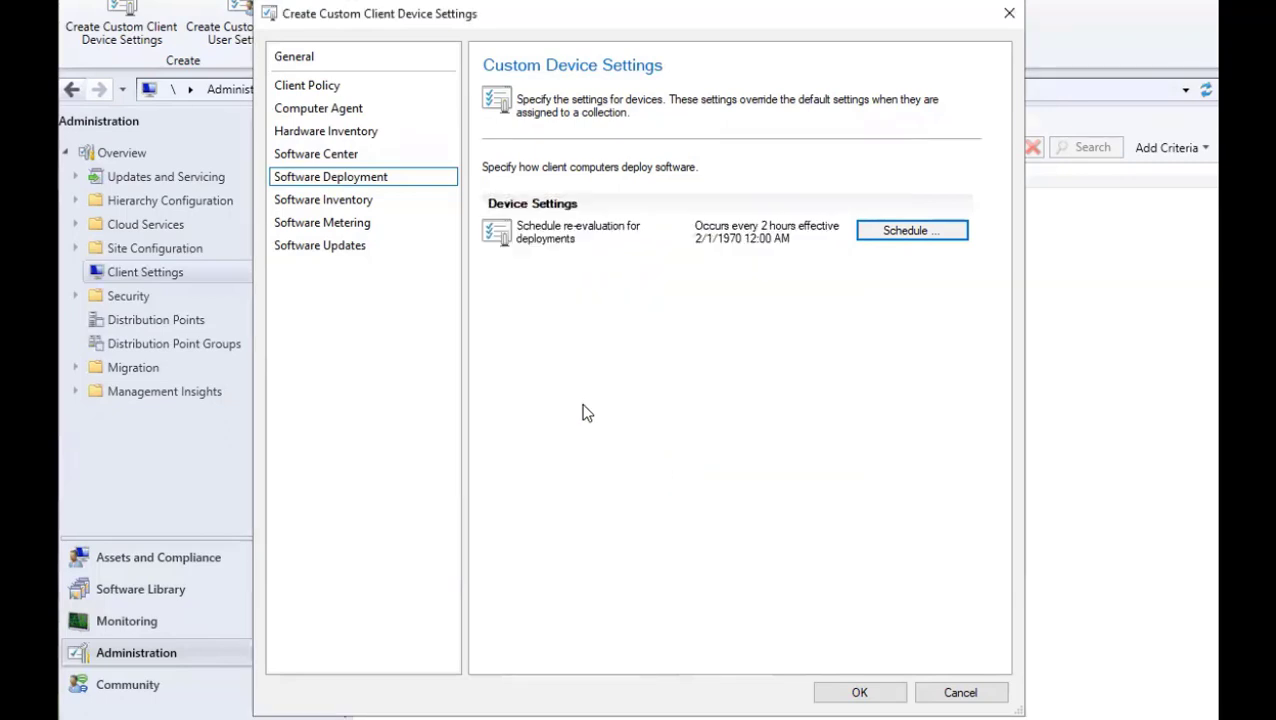
- Set software inventory and file collection to run every 2 hours and check the inventory reporting detail options
left_click(347, 207)
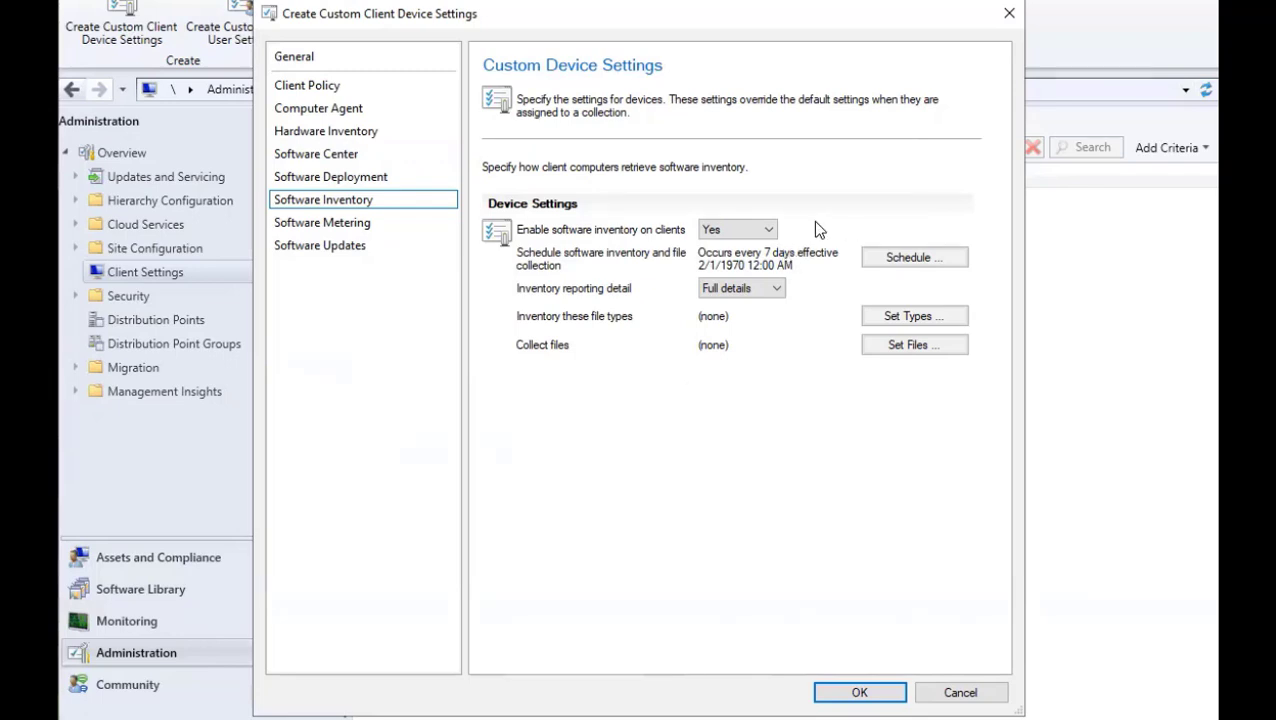
left_click(917, 261)
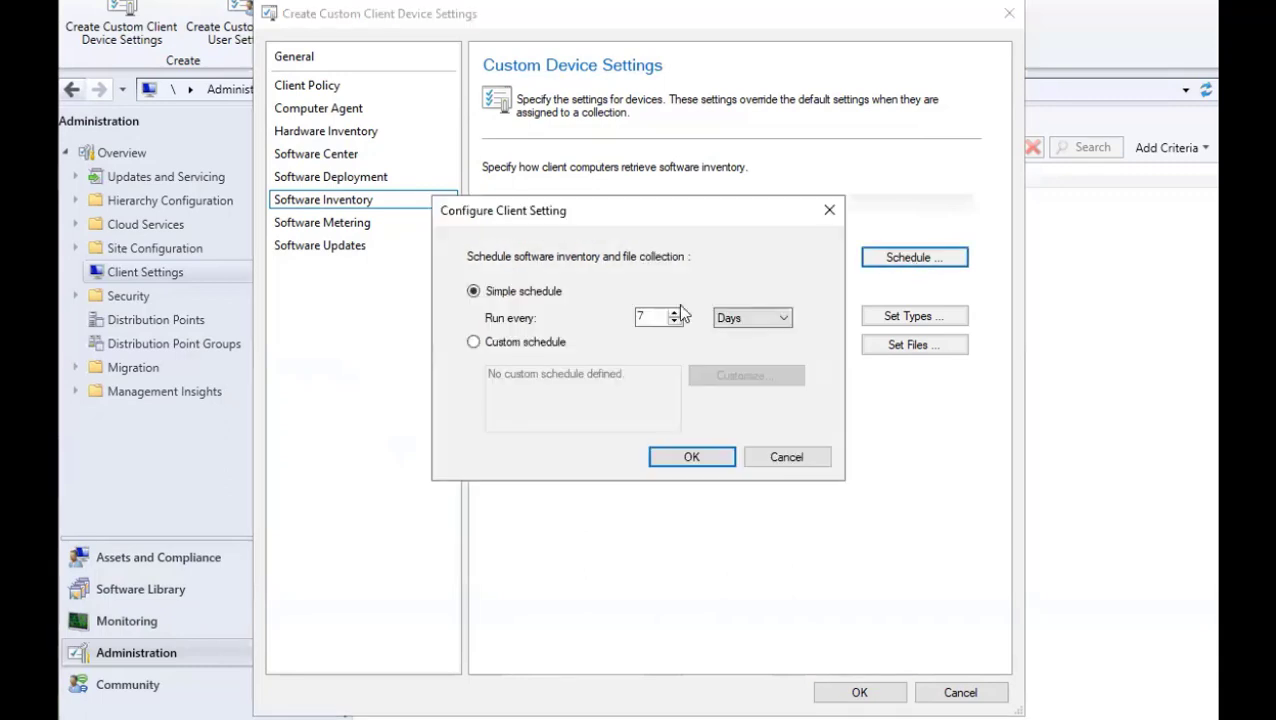
key("BackSpace")
type("2")
left_click(748, 319)
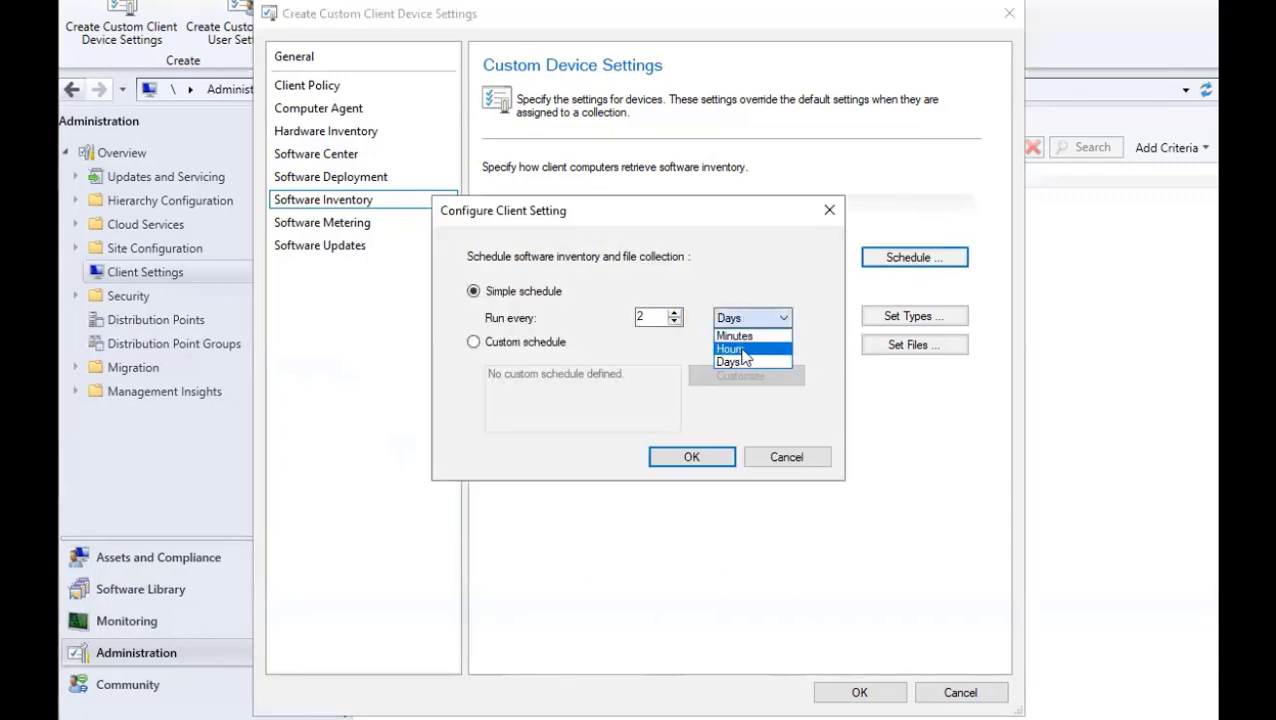
left_click(737, 343)
left_click(692, 457)
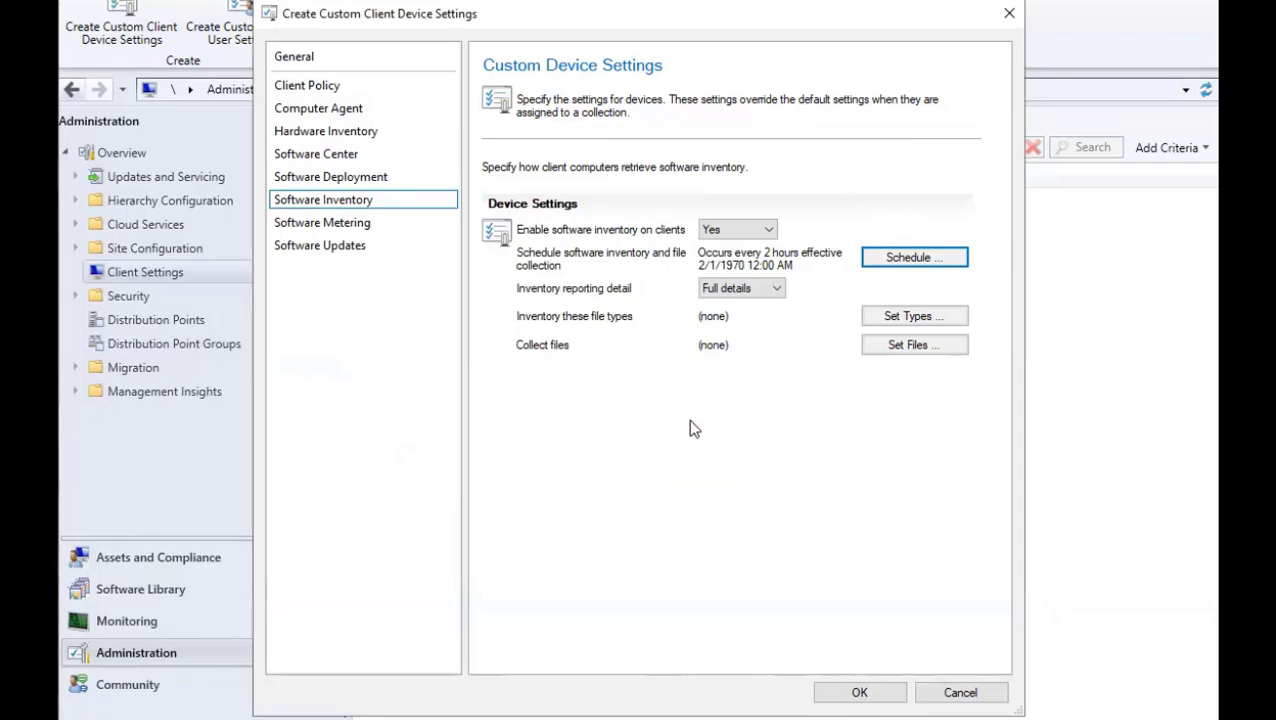
left_click(755, 293)
left_click(755, 334)
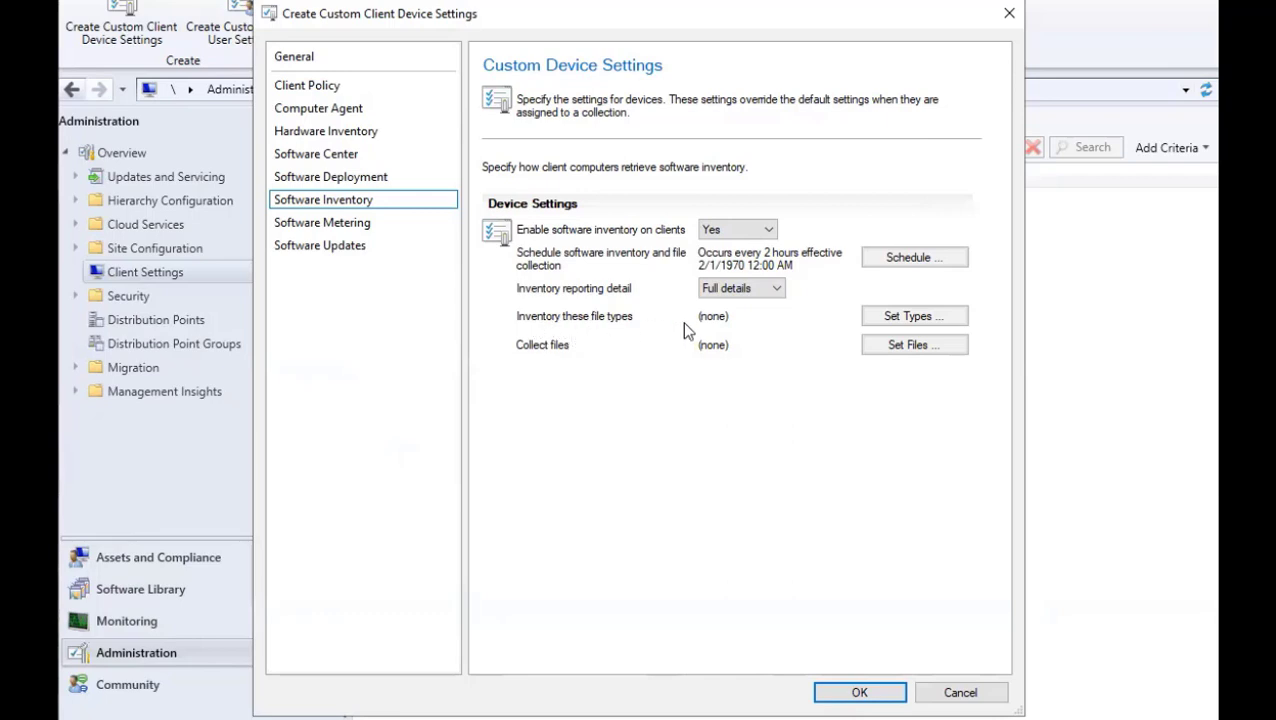
- Add *.exe on all client hard disks to the file types inventoried by software inventory
left_click(884, 318)
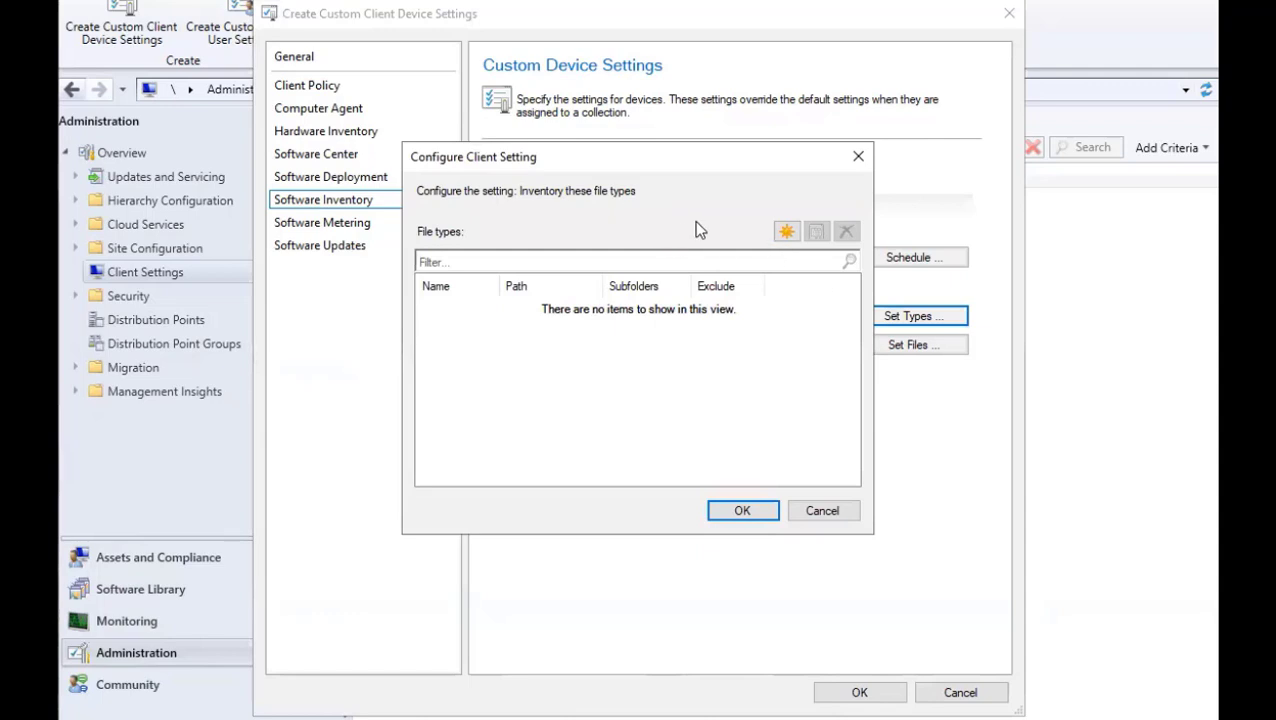
left_click(786, 233)
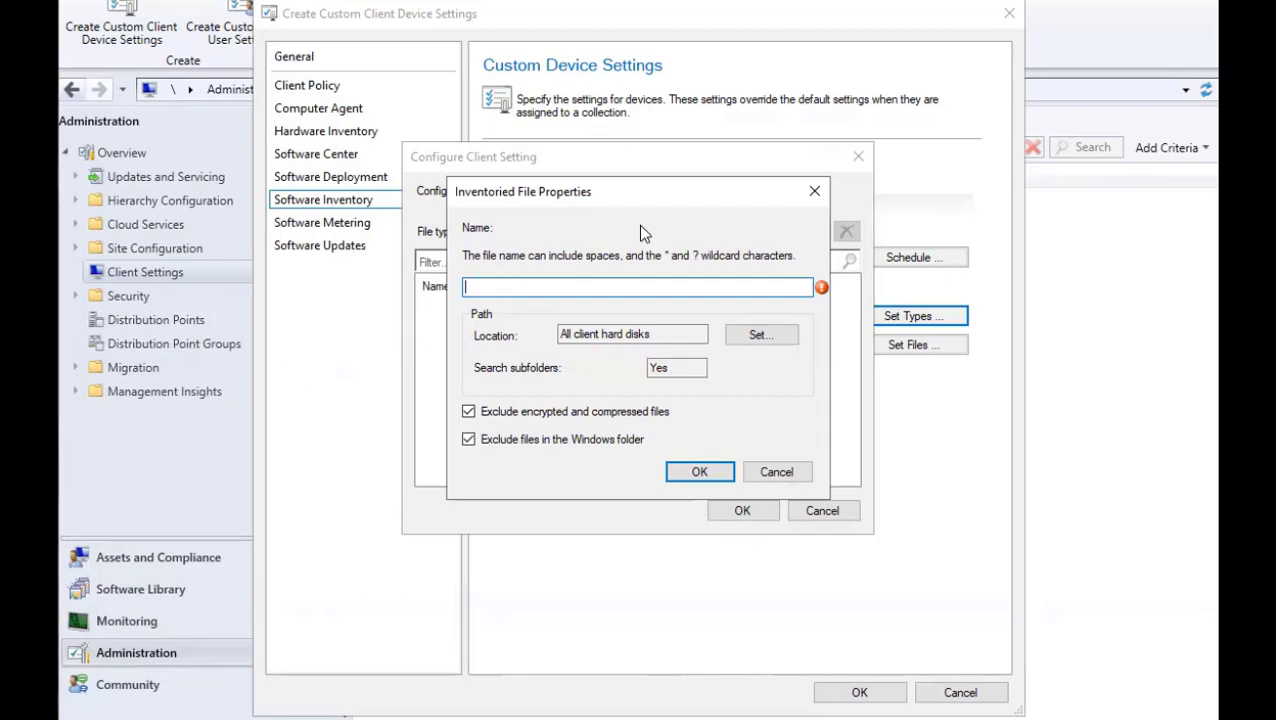
type("*")
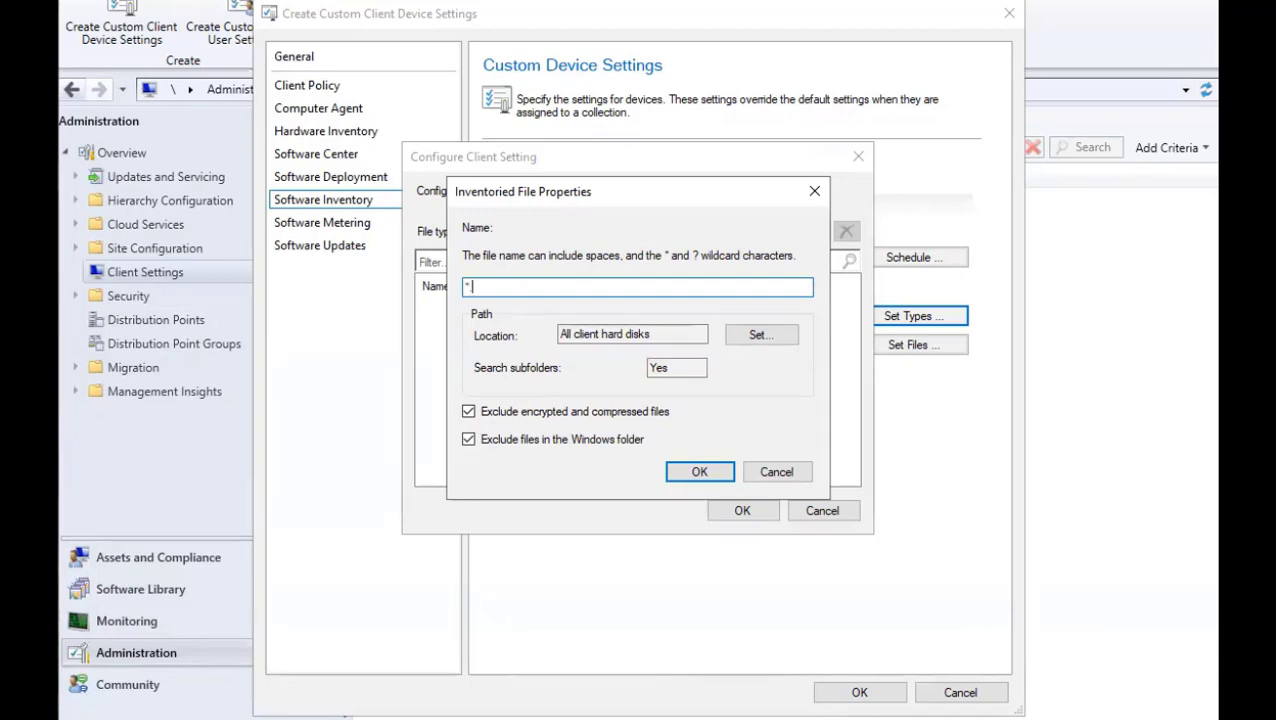
type(".exe")
left_click(712, 471)
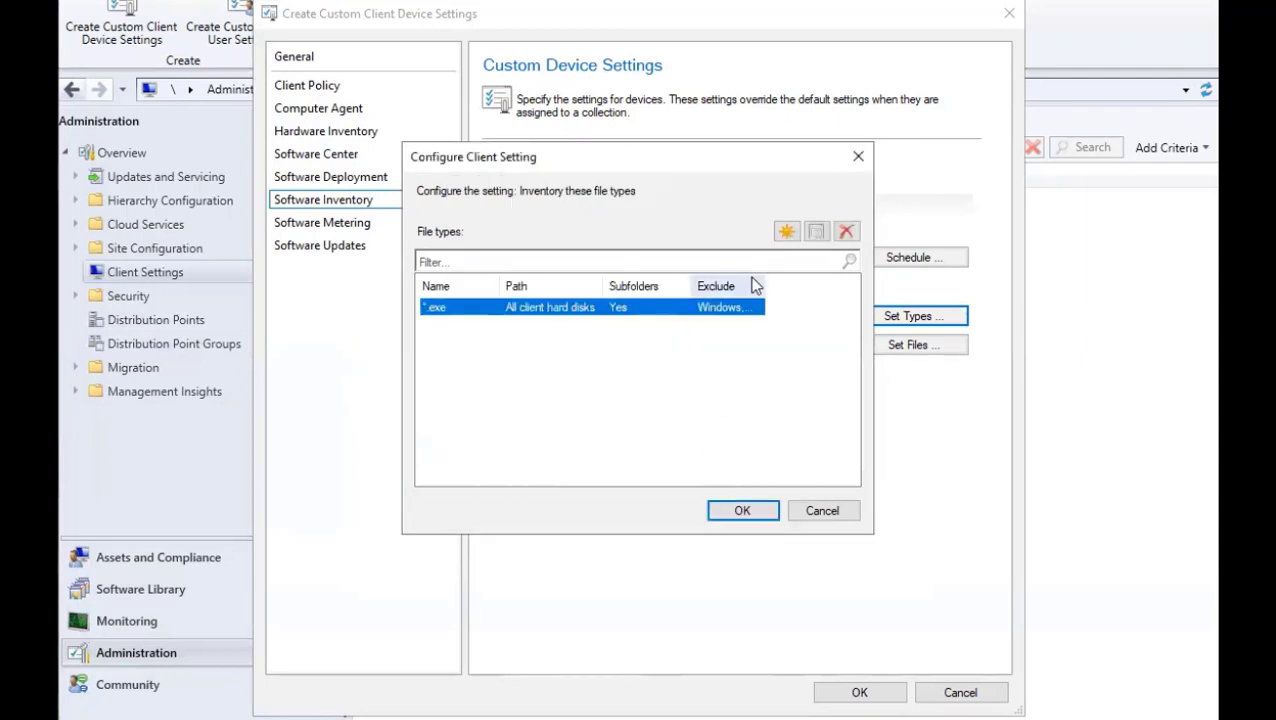
- Add *.msi and *.log to the inventoried file types, using the default location and exclusions
left_click(784, 233)
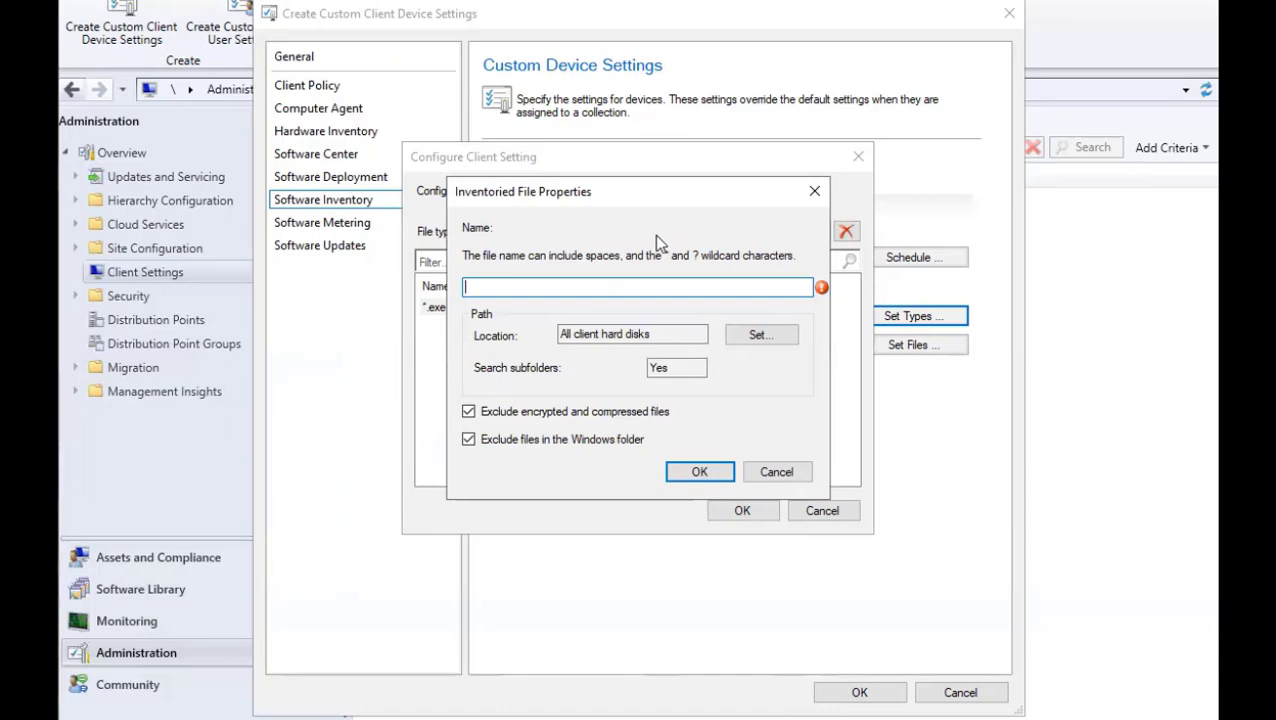
type("*.msi")
left_click(699, 472)
left_click(785, 233)
type("*.log")
left_click(699, 472)
left_click(786, 232)
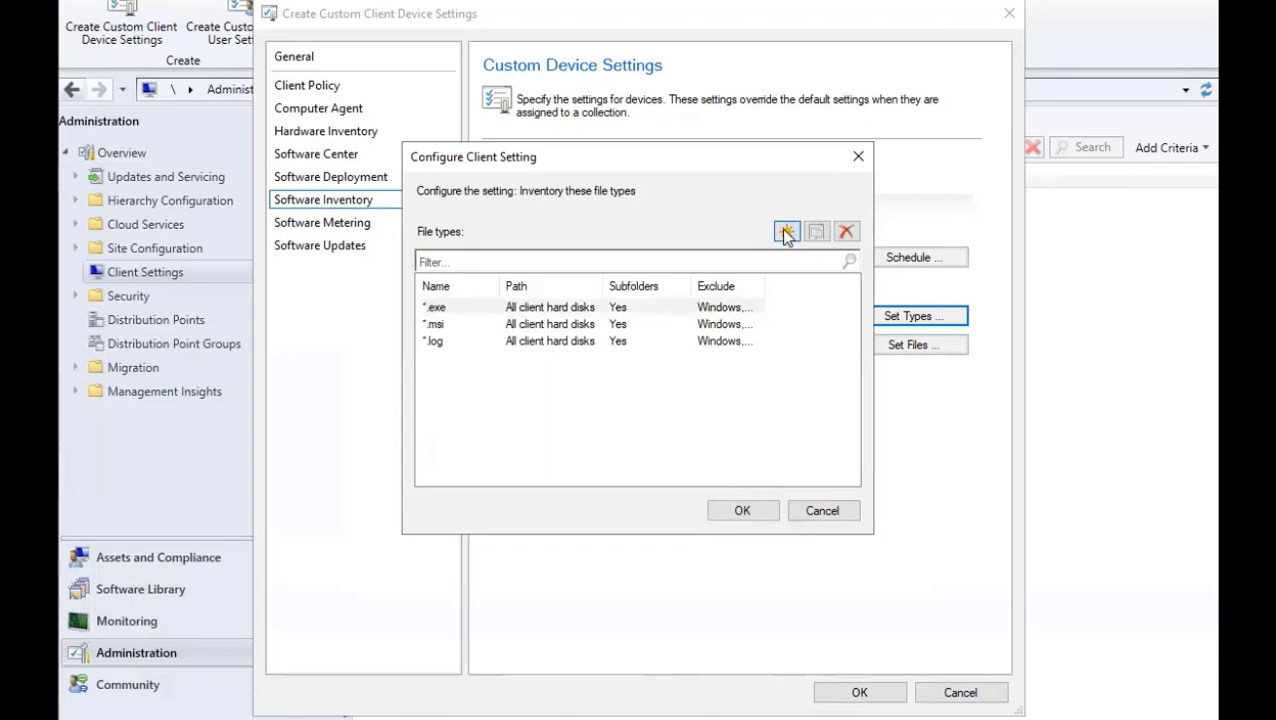
type("*")
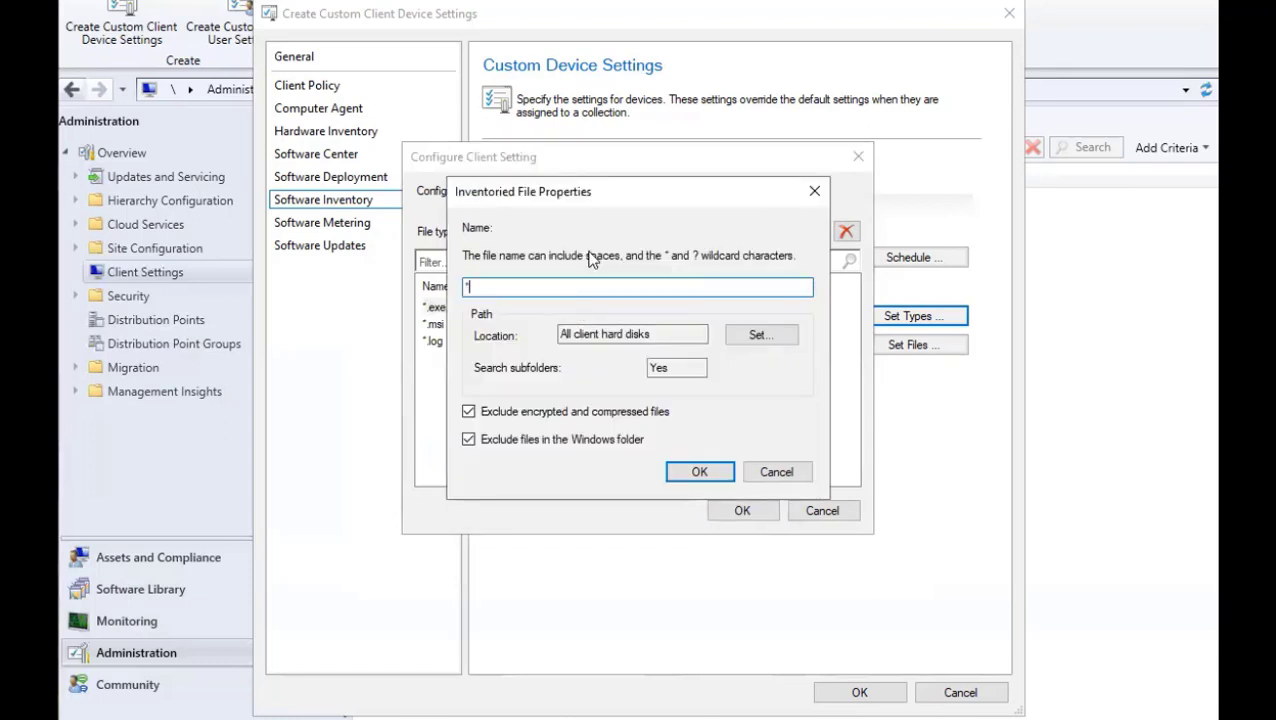
type(".*")
left_click(772, 473)
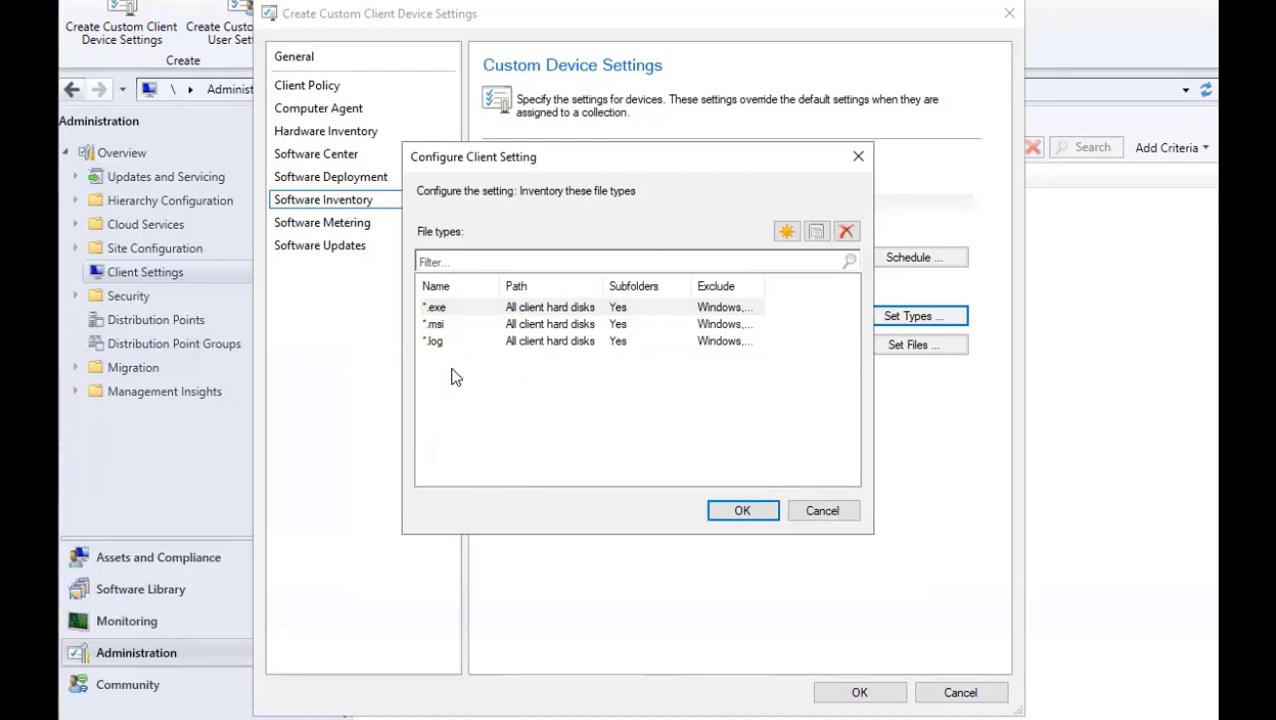
- Accept the inventoried file types and review the collect files setting without adding any files
left_click(738, 512)
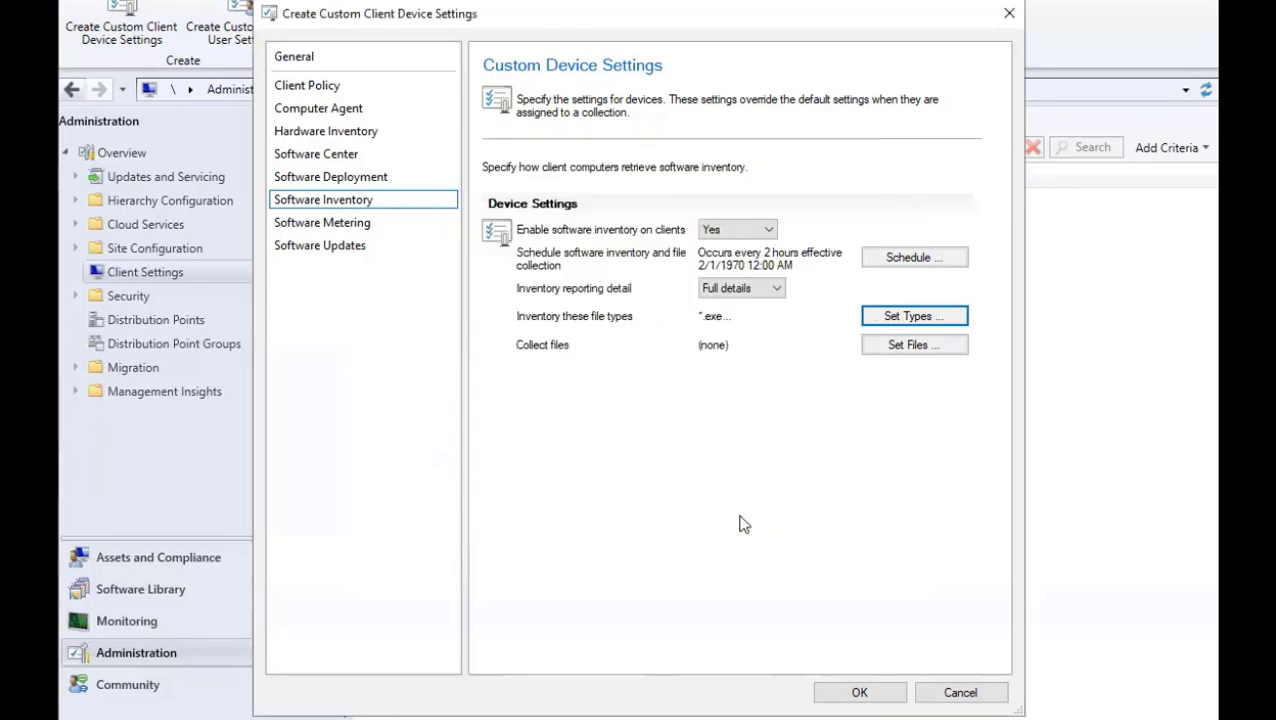
left_click(895, 353)
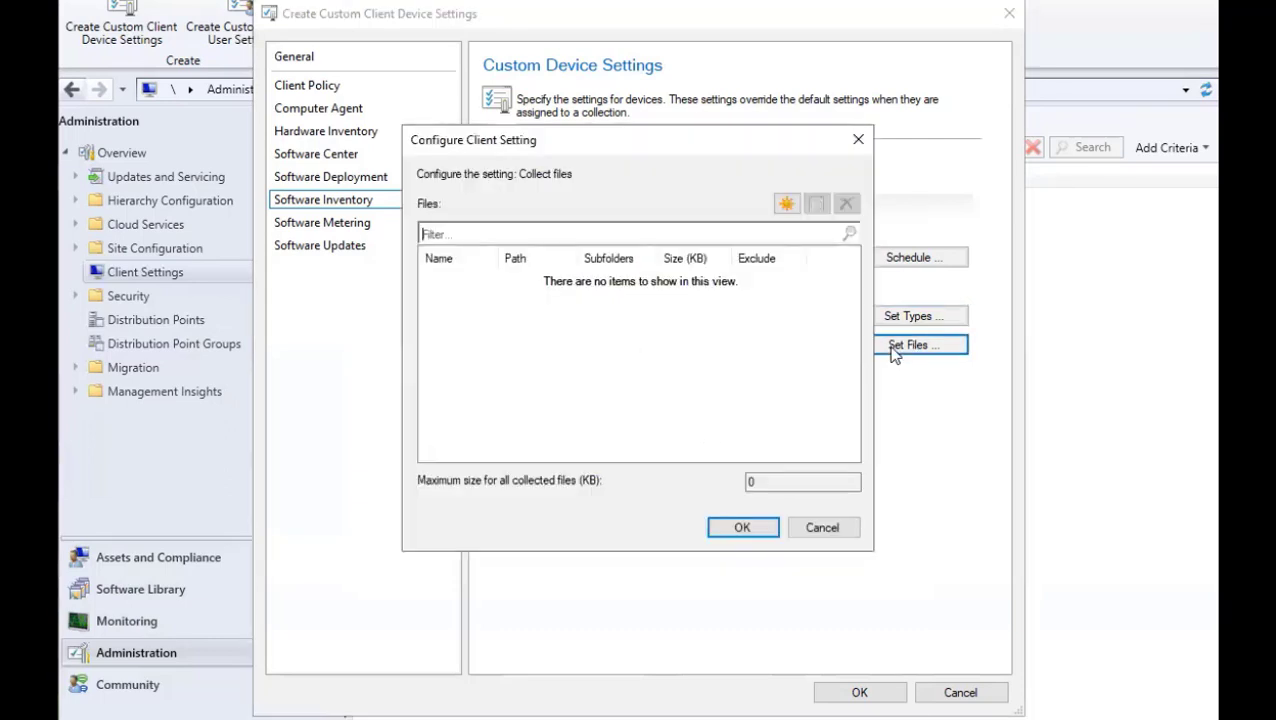
left_click(817, 529)
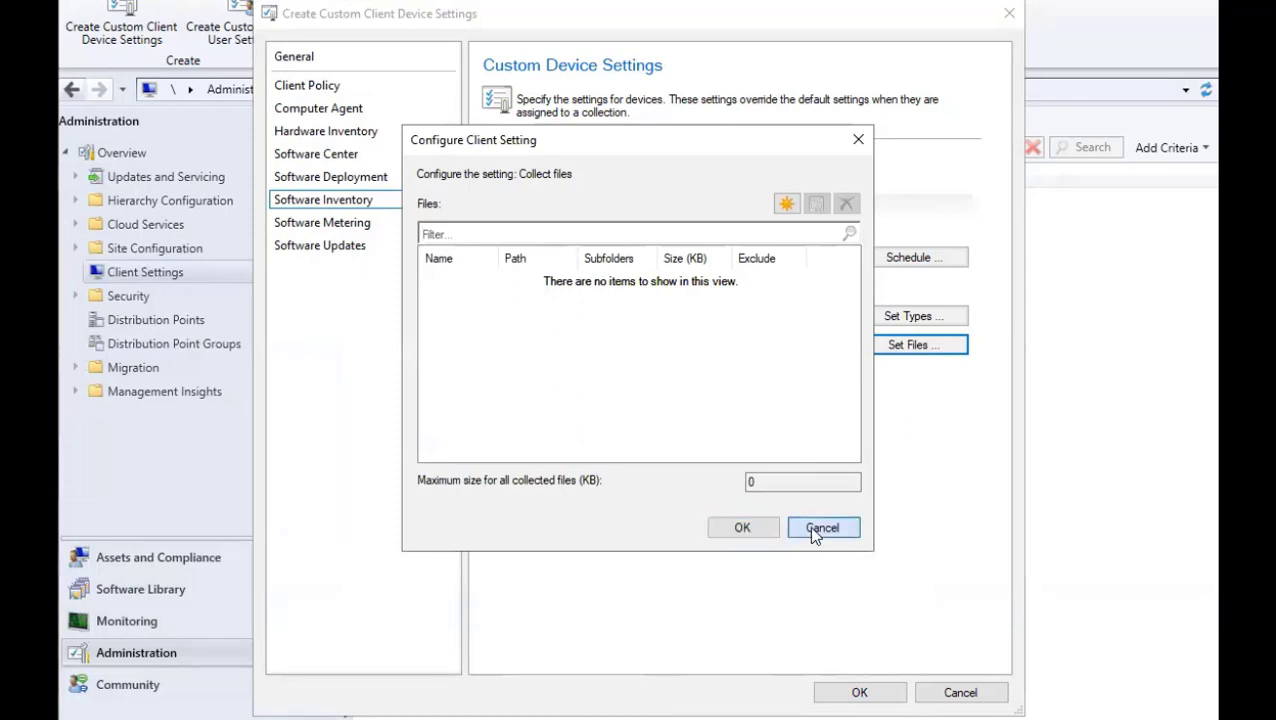
- Set the software metering data collection to a simple schedule that runs every 2 hours
left_click(319, 226)
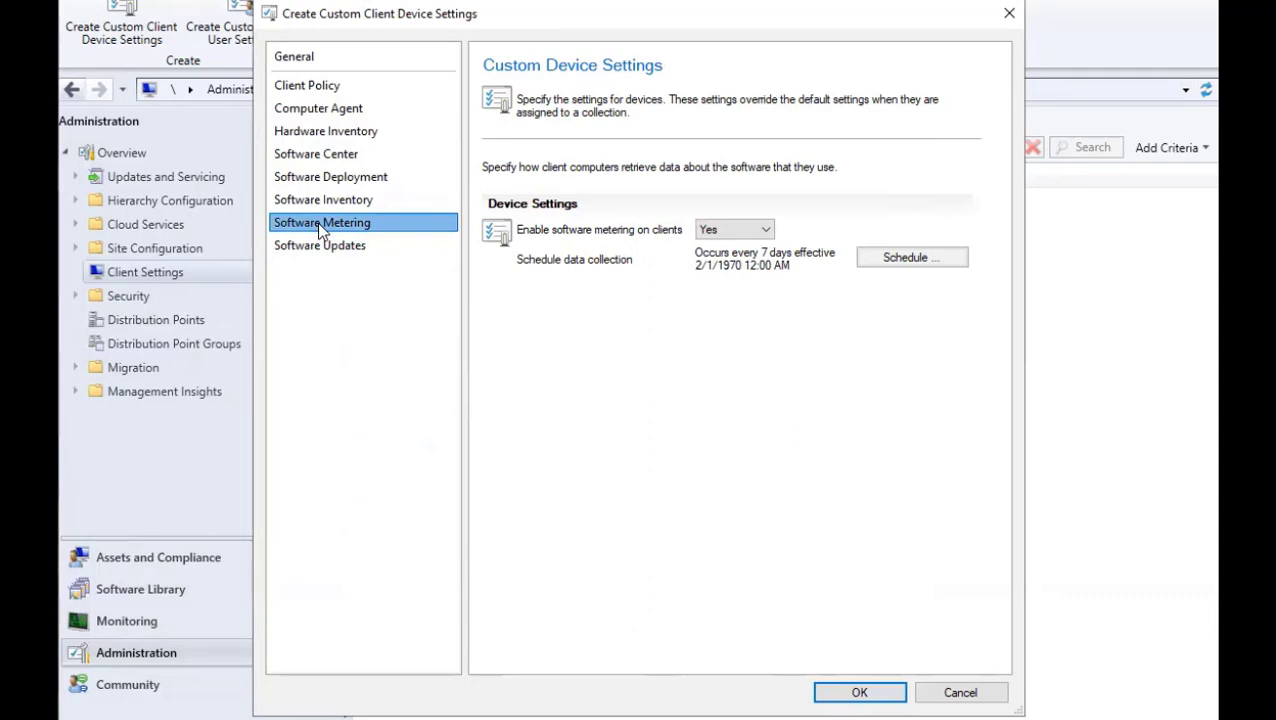
left_click(322, 245)
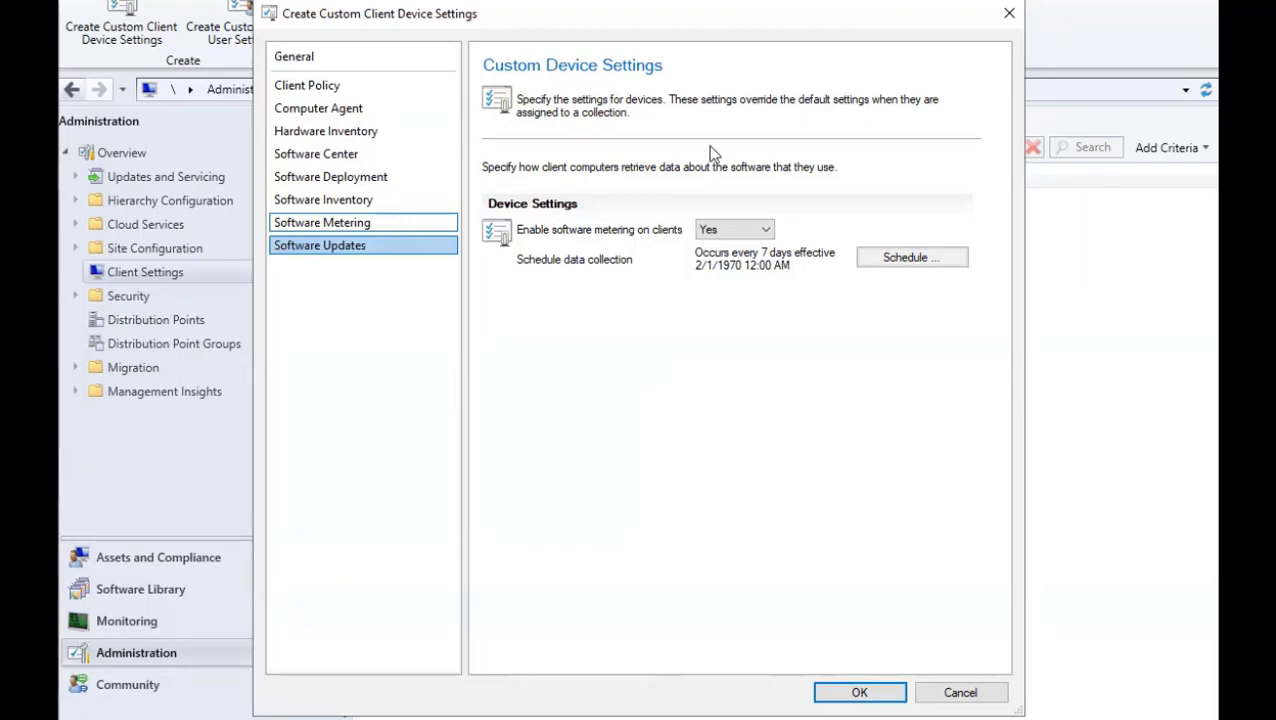
left_click(912, 260)
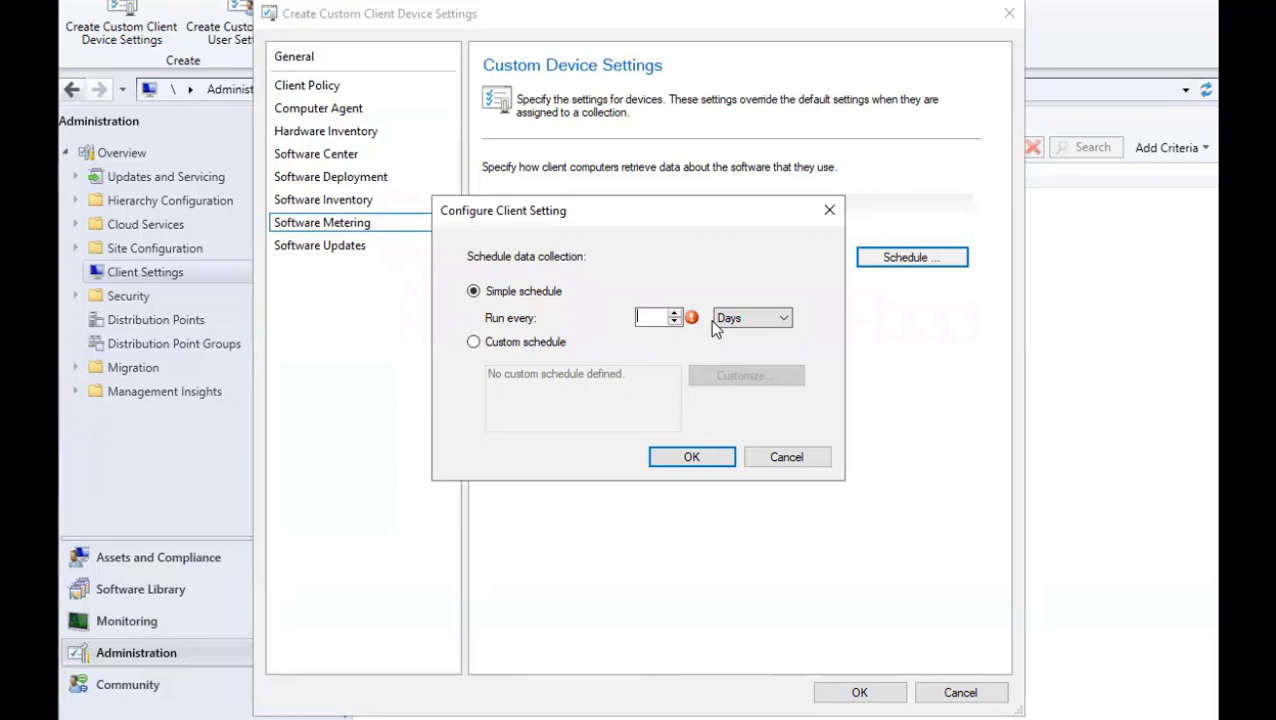
type("2")
left_click(713, 320)
left_click(735, 346)
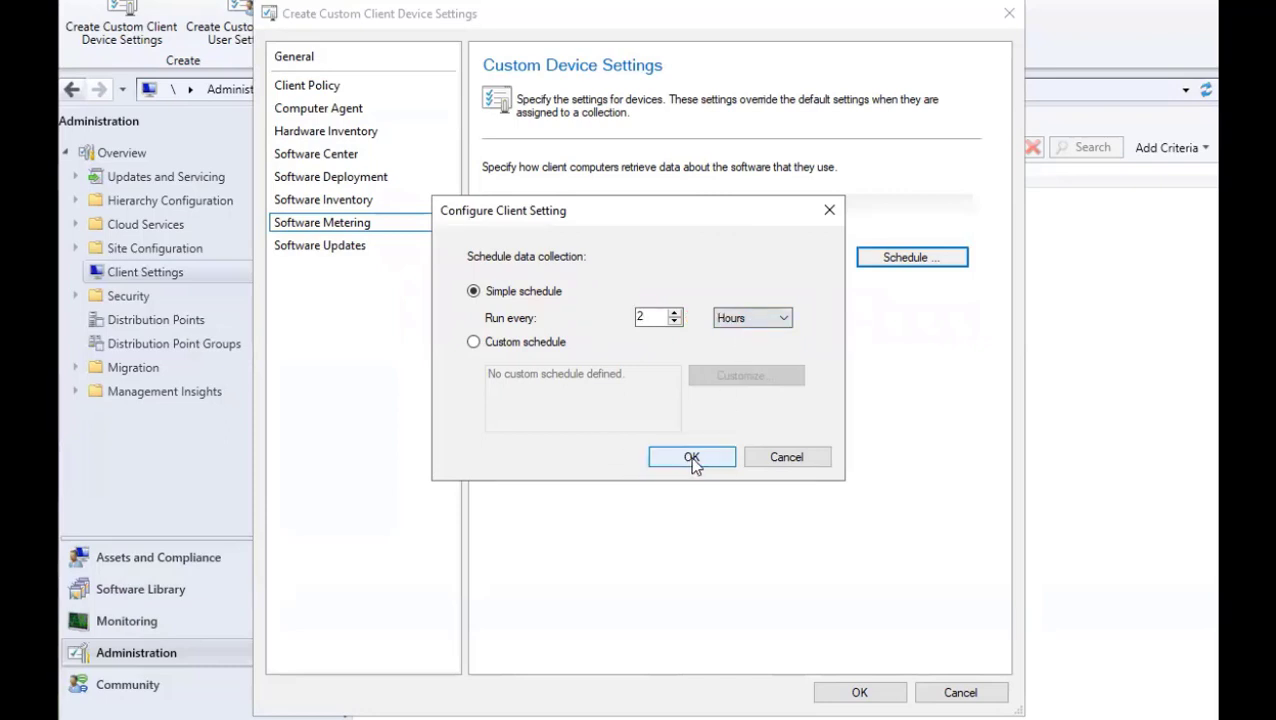
left_click(688, 458)
- Set the software update scan to a simple schedule that runs every 1 hour
left_click(342, 248)
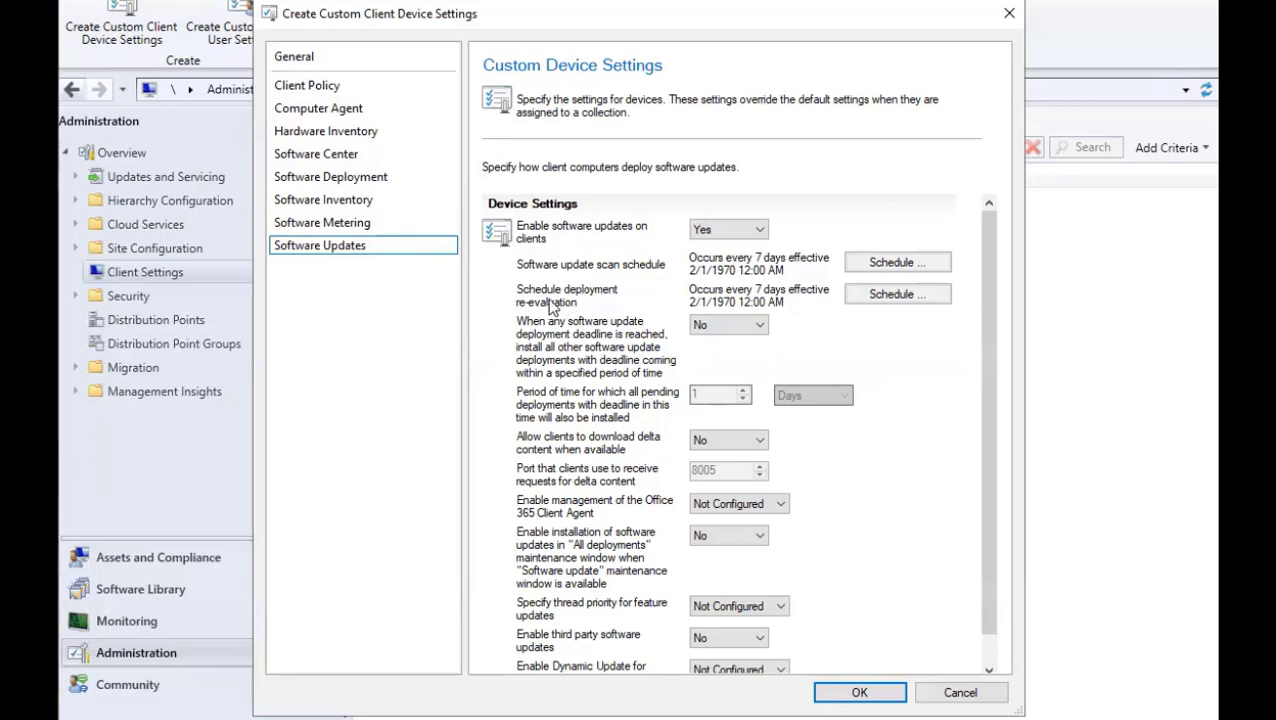
left_click(873, 262)
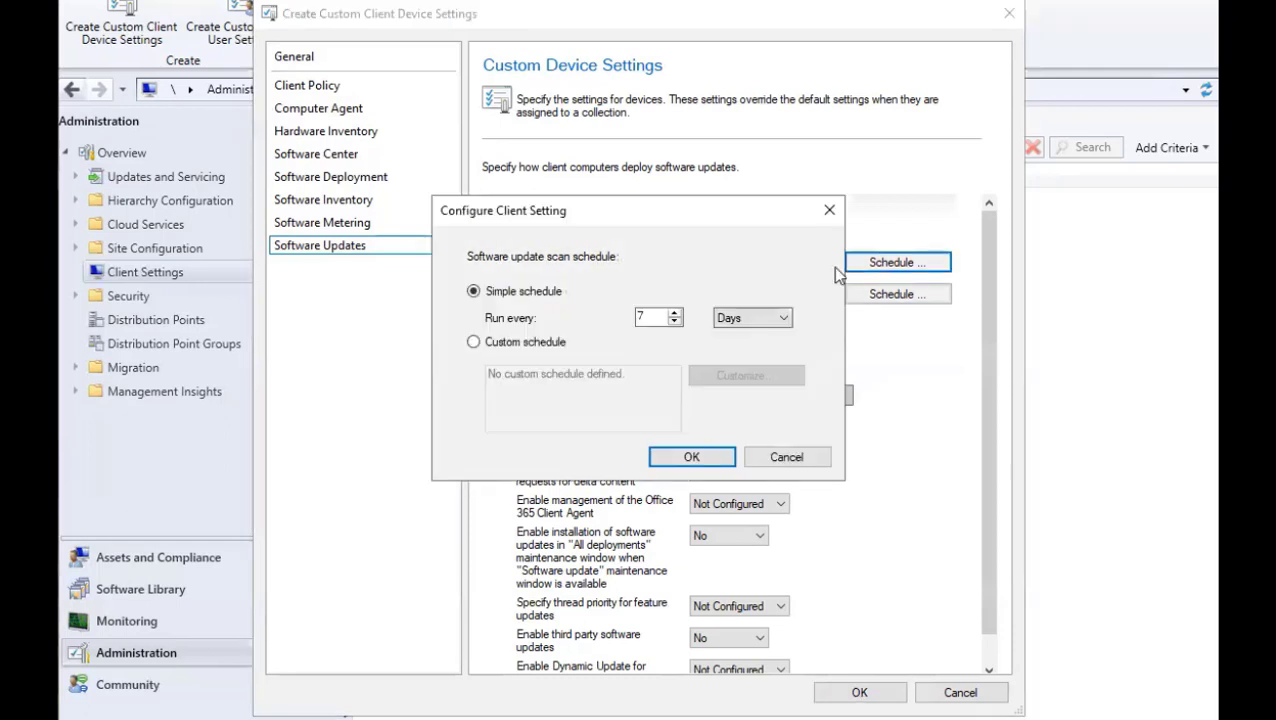
left_click(656, 318)
key("BackSpace")
type("1")
left_click(761, 318)
left_click(740, 349)
left_click(674, 454)
- Set the software updates deployment re-evaluation to run every 1 hour and save the custom client device settings
left_click(855, 292)
left_click(658, 317)
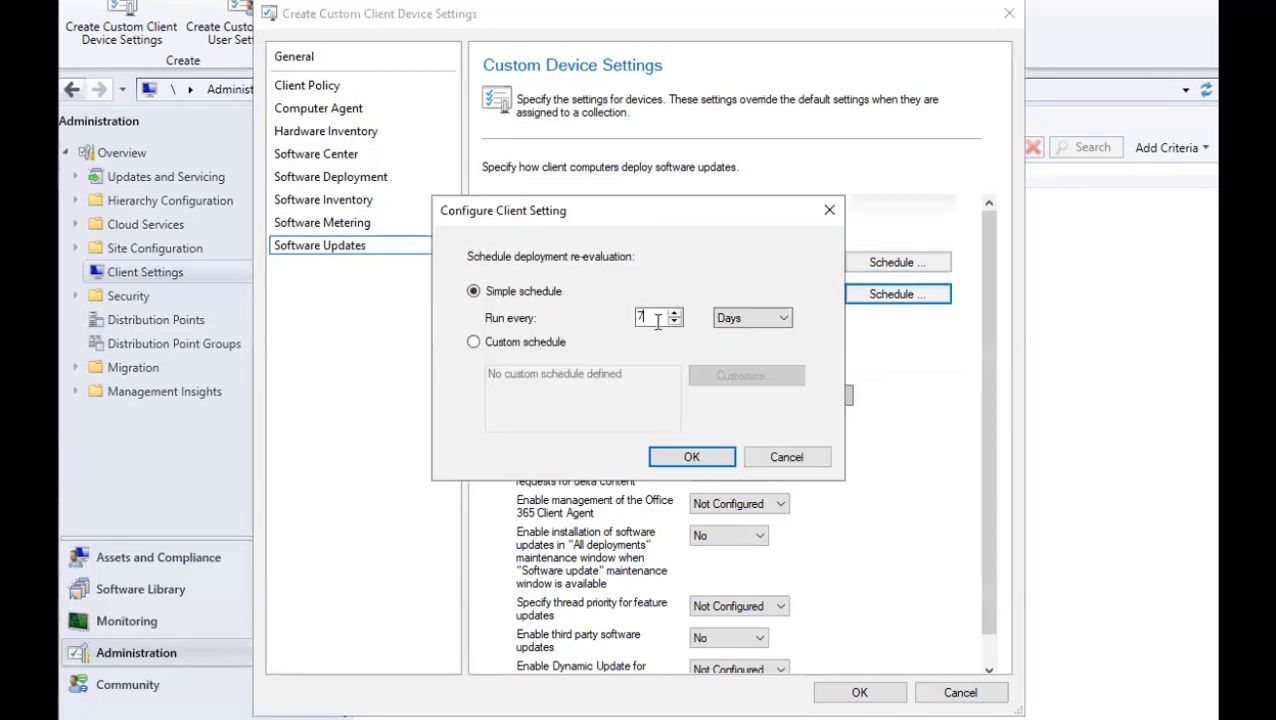
key("BackSpace")
left_click(740, 318)
left_click(650, 321)
type("1")
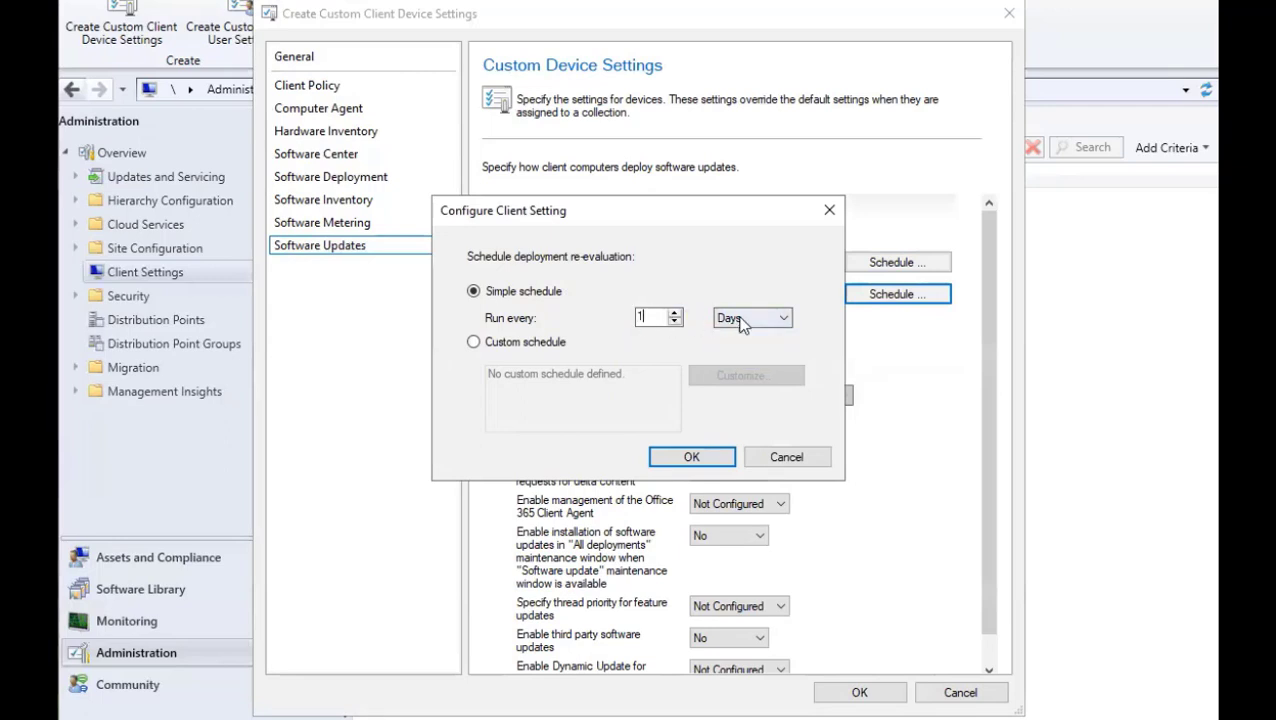
left_click(750, 318)
left_click(744, 350)
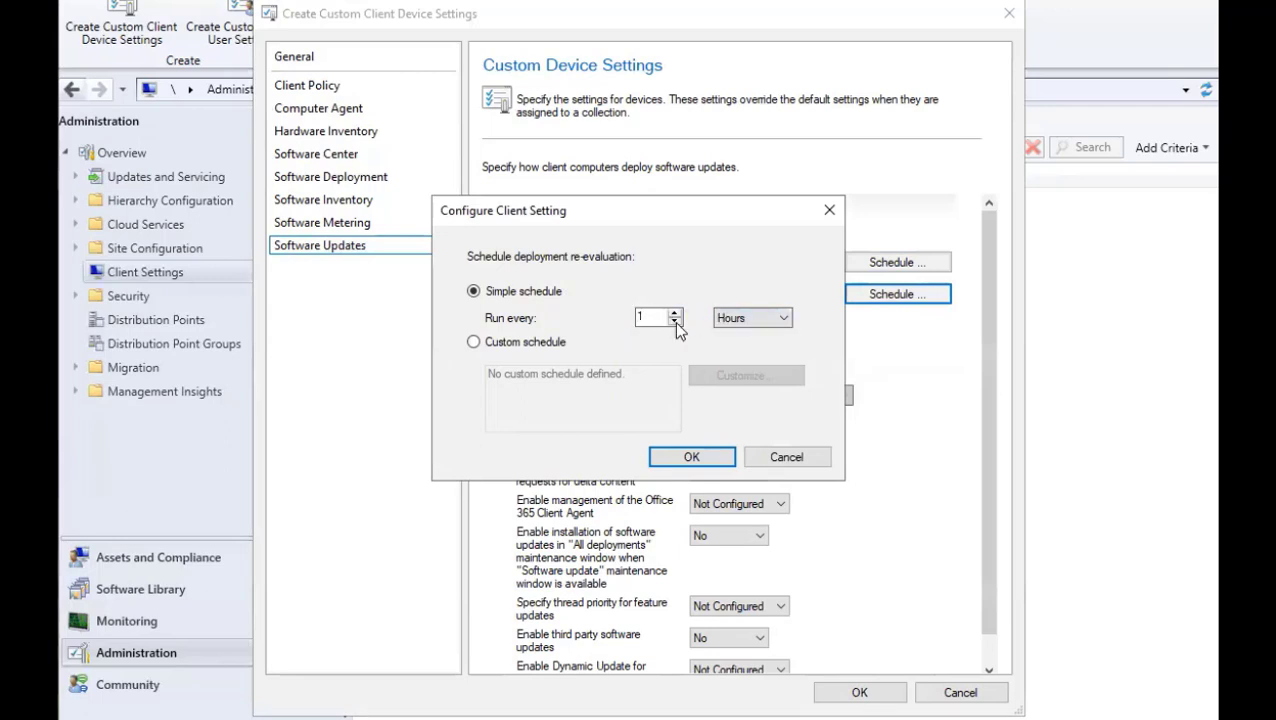
left_click(690, 452)
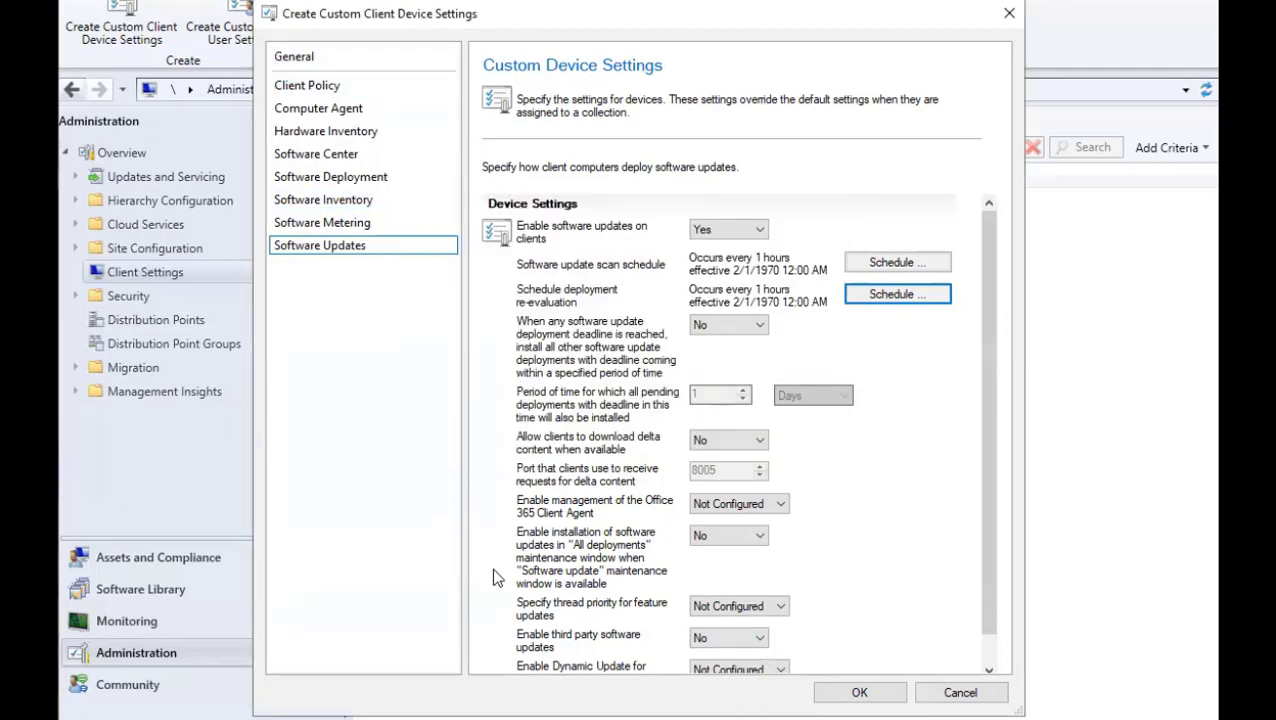
left_click(855, 694)
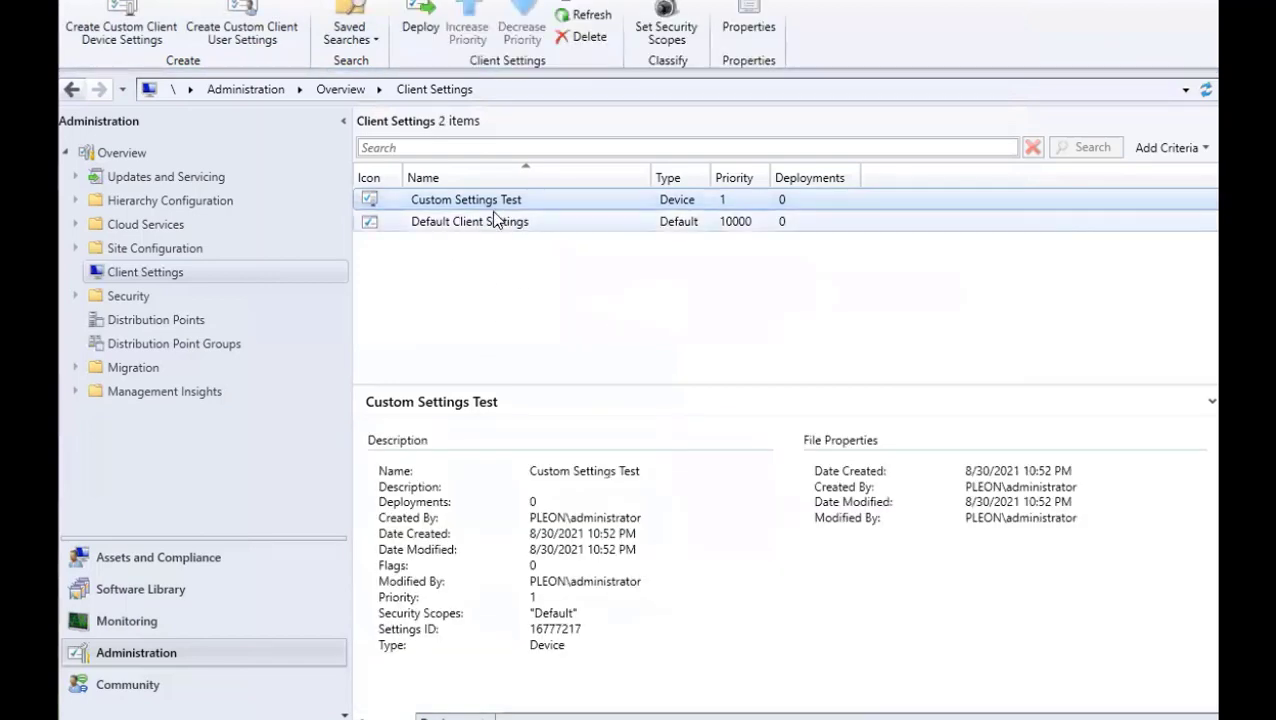
left_click(465, 202)
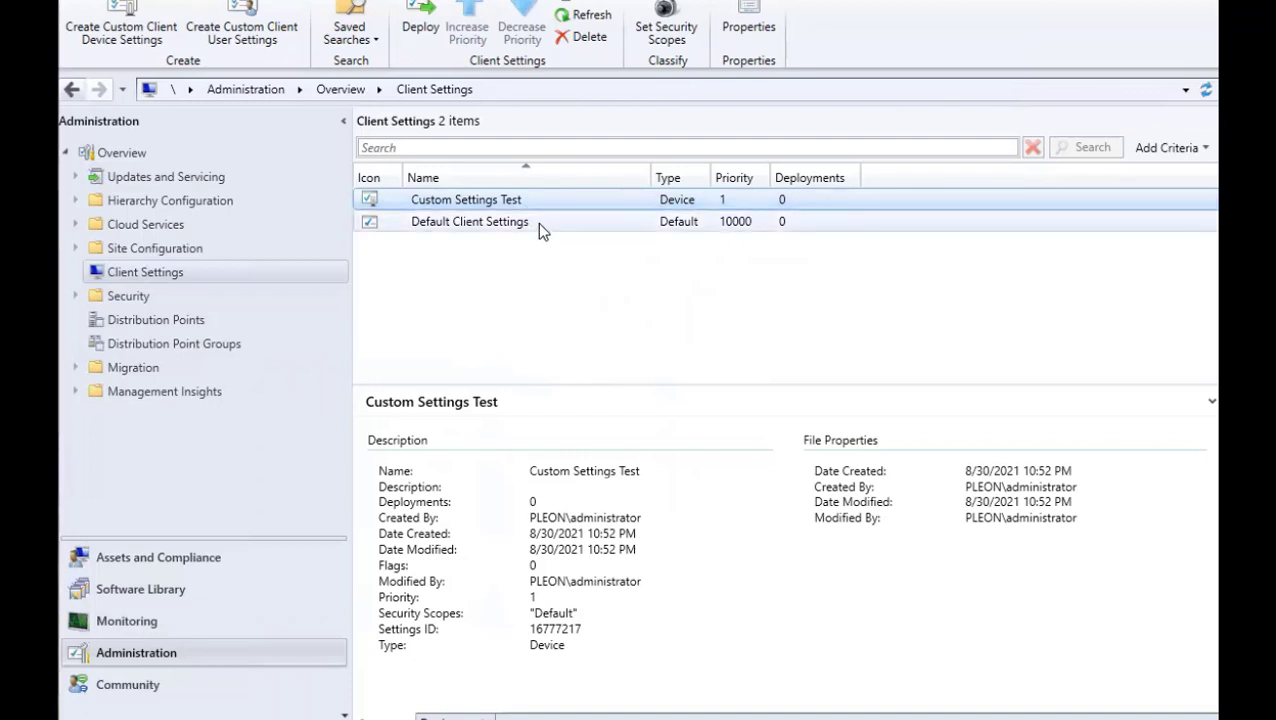
right_click(743, 205)
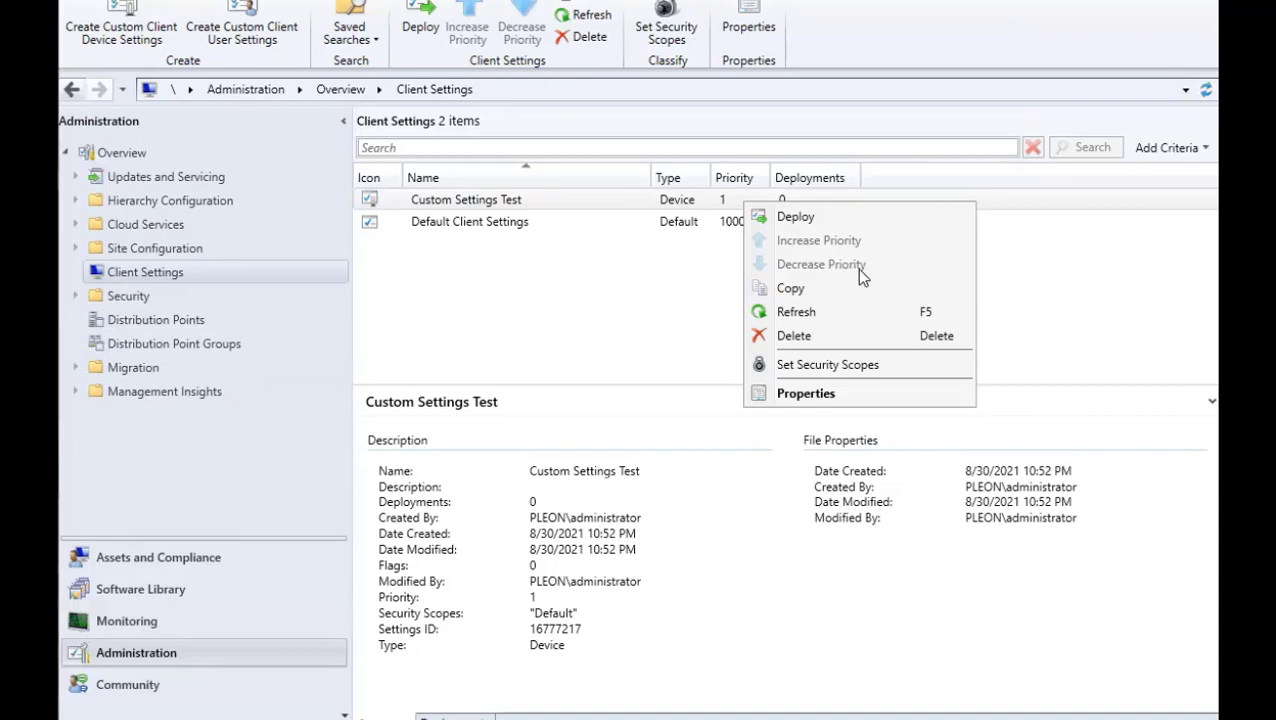
left_click(592, 279)
- Compare the actions available for Custom Settings Test with those available for Default Client Settings
left_click(474, 209)
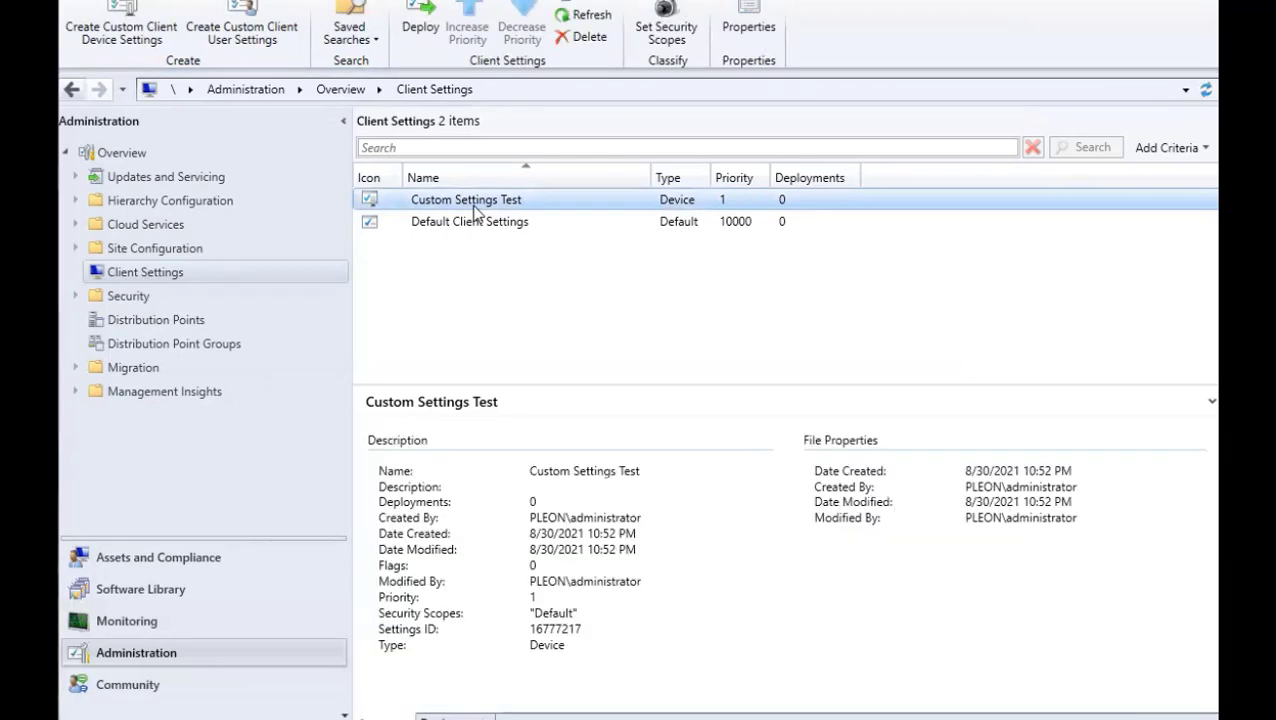
right_click(529, 196)
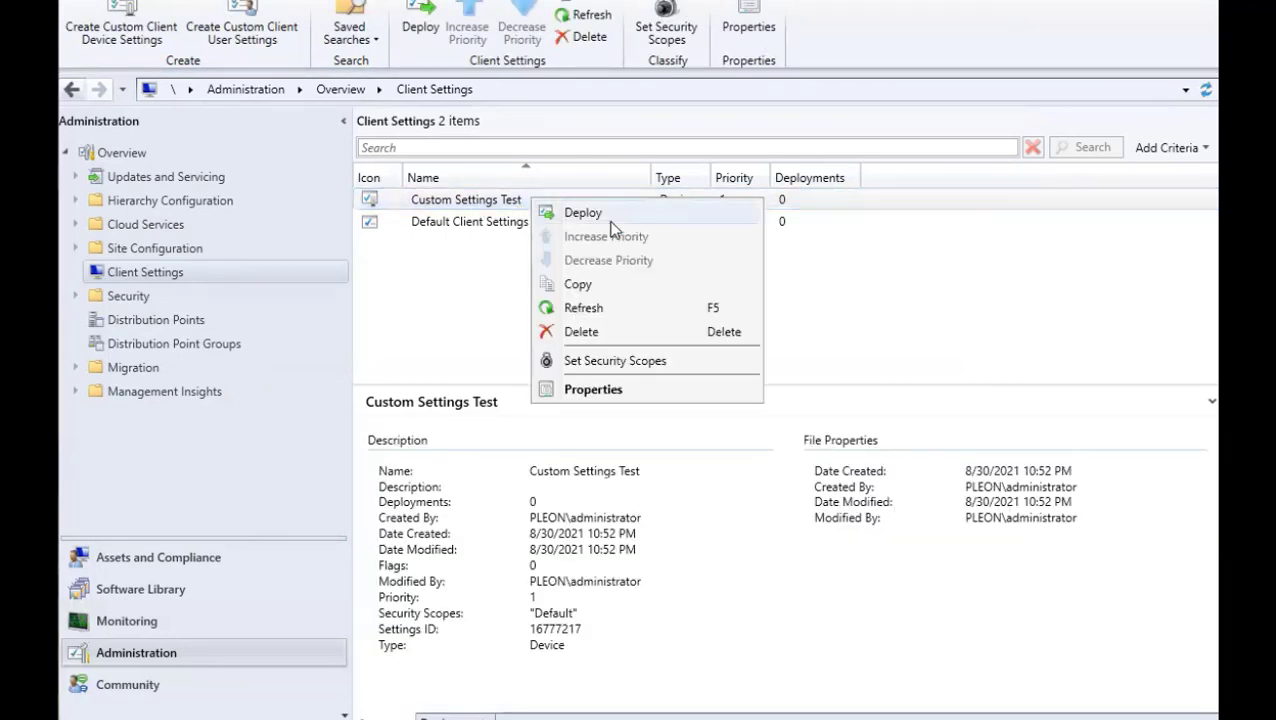
left_click(466, 239)
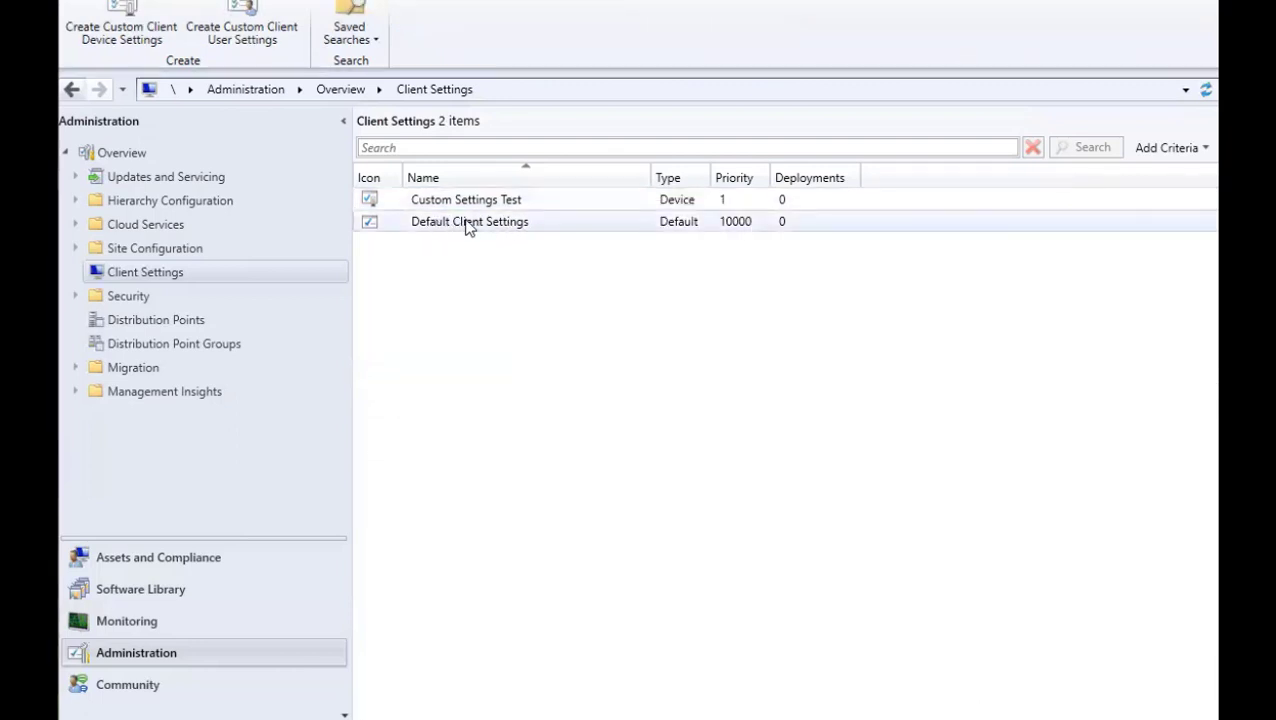
left_click(466, 224)
right_click(466, 224)
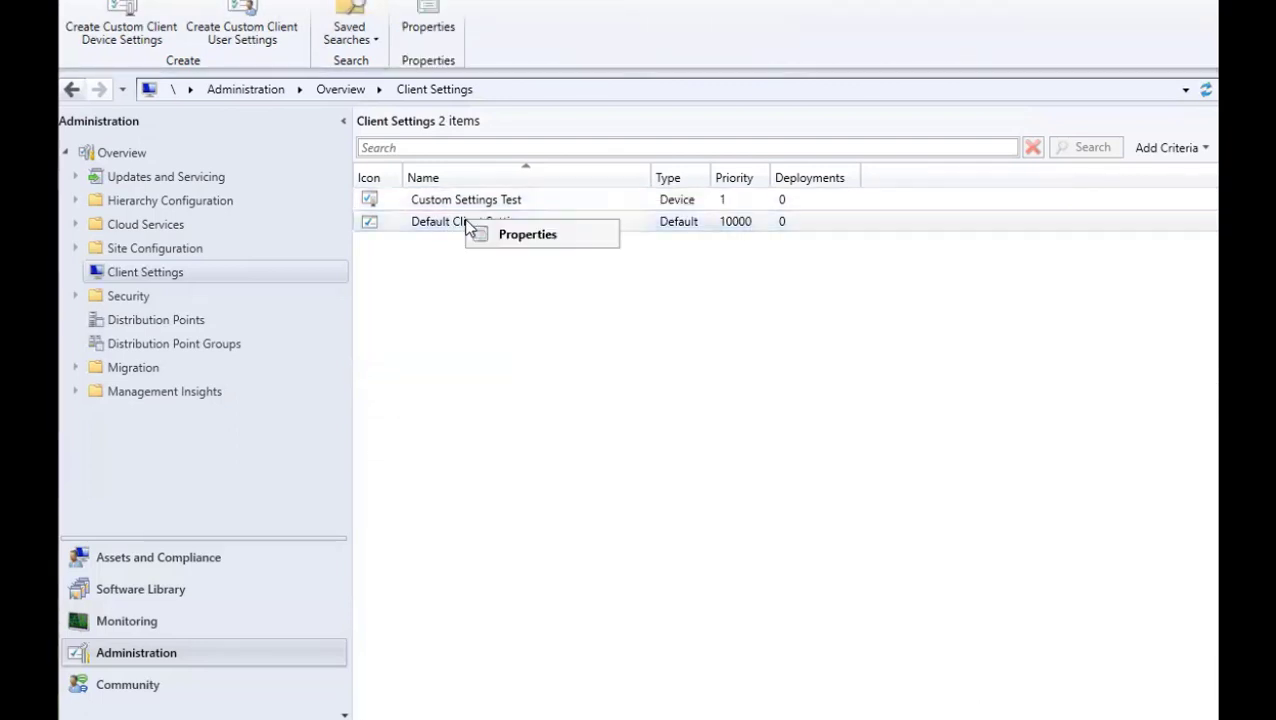
left_click(420, 260)
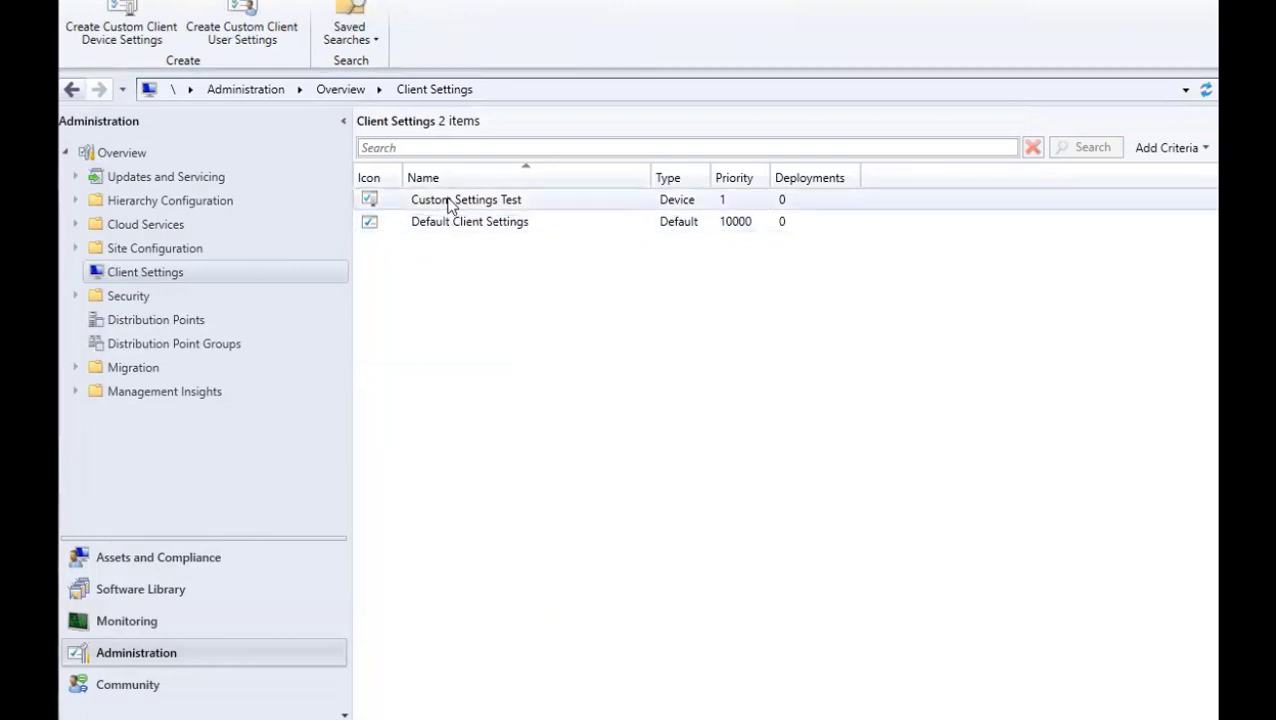
- Deploy Custom Settings Test to the All Desktop and Server Clients device collection
left_click(449, 203)
right_click(449, 203)
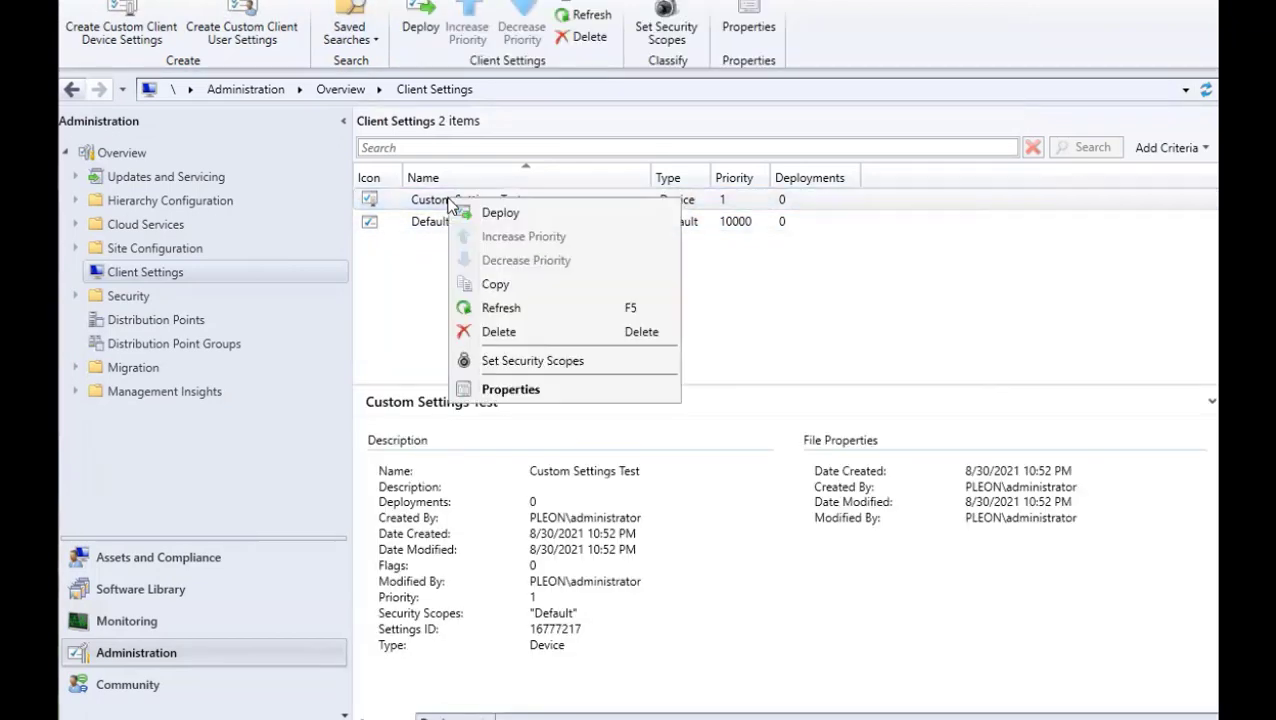
left_click(533, 204)
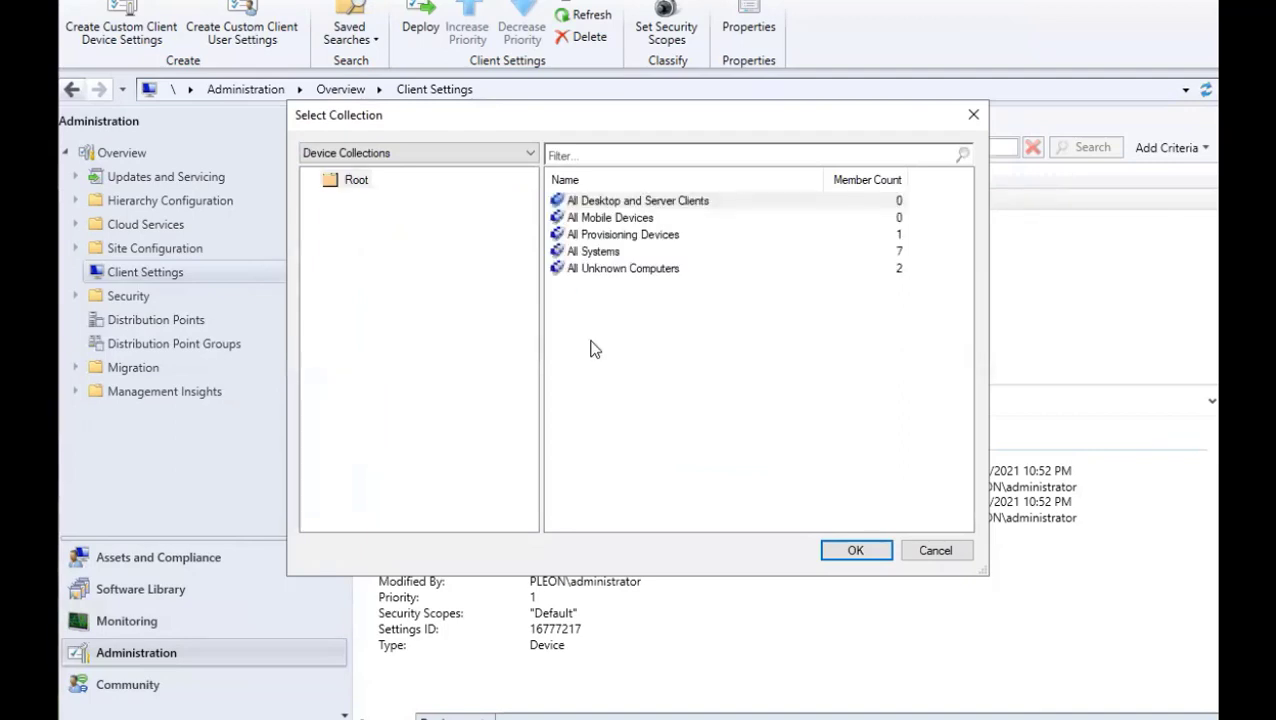
left_click(632, 202)
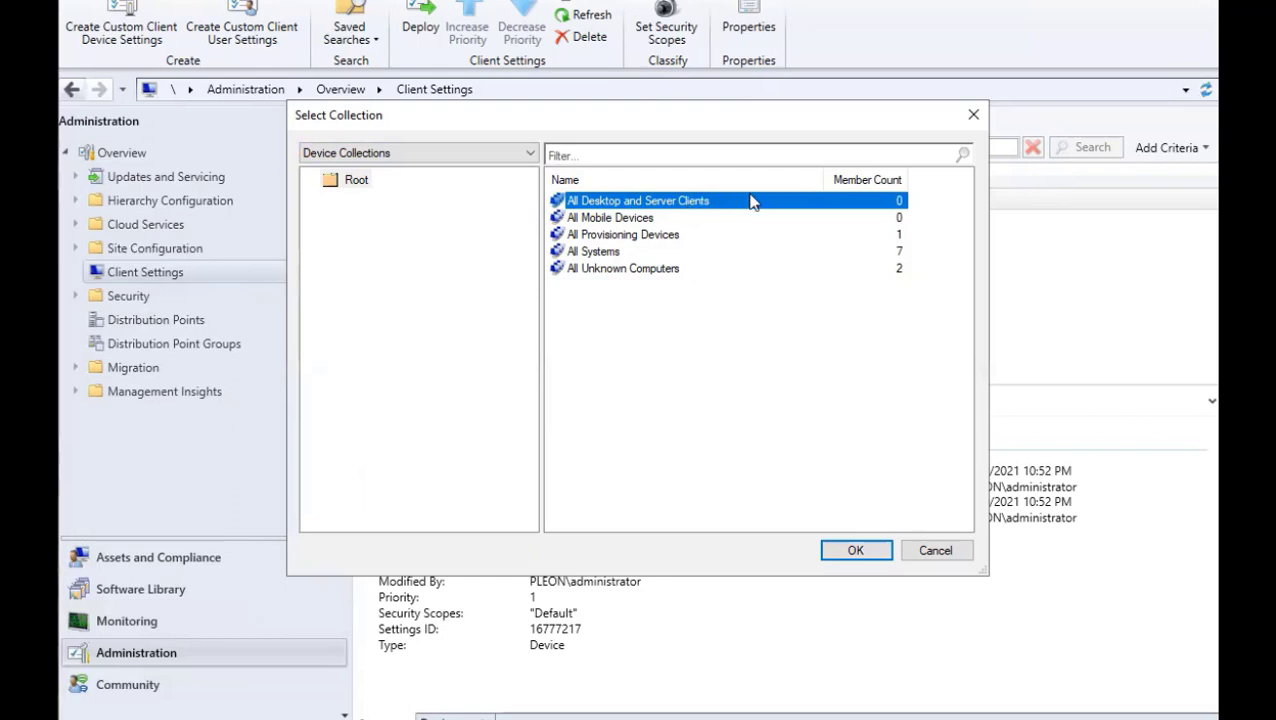
left_click(640, 254)
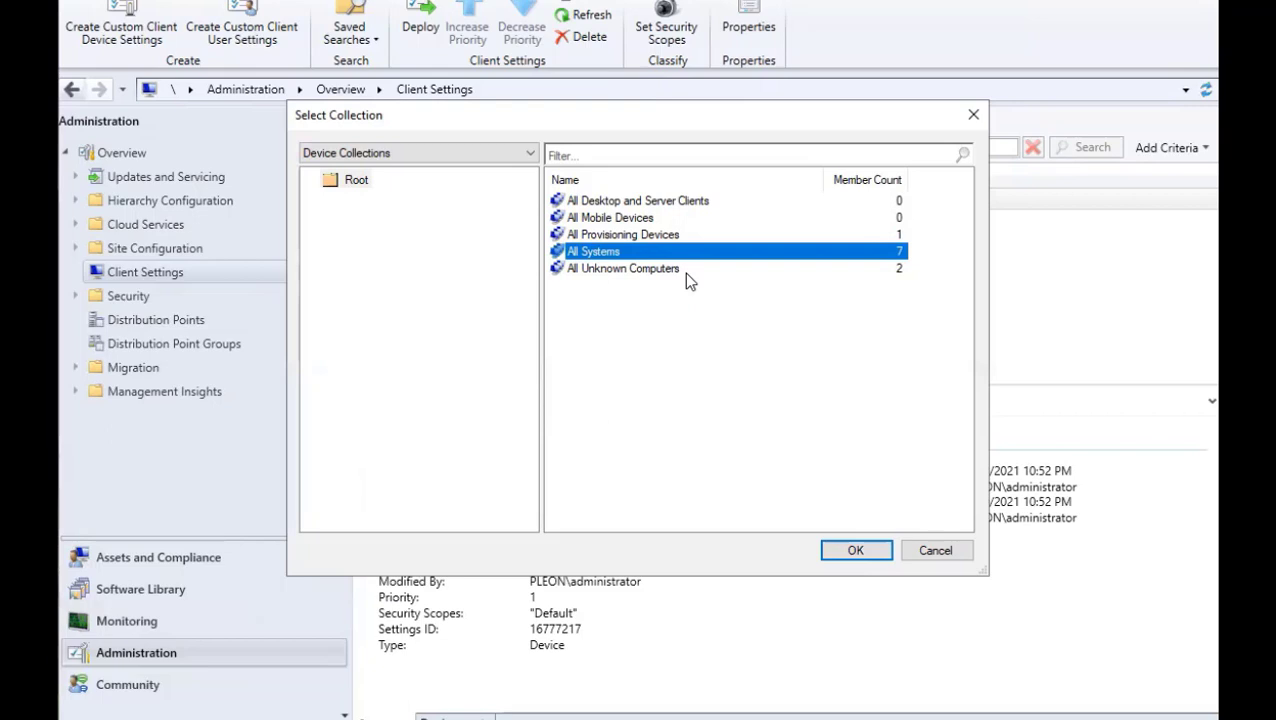
left_click(662, 208)
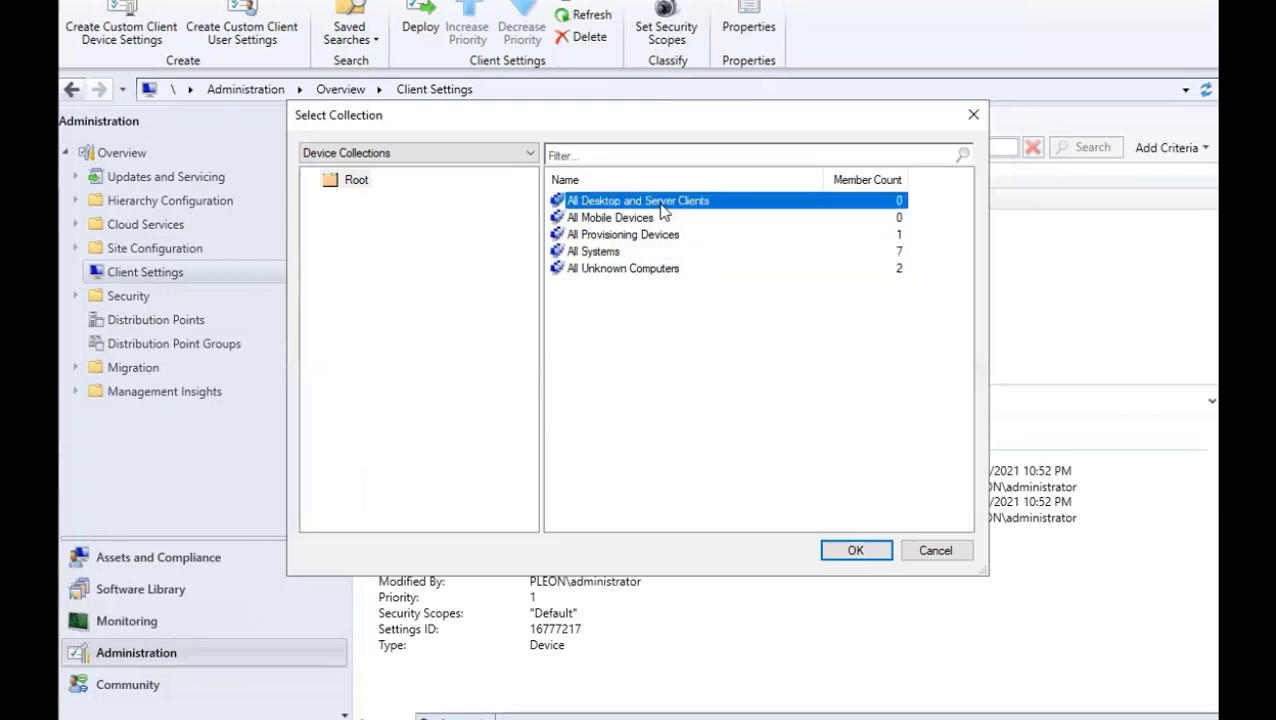
left_click(852, 550)
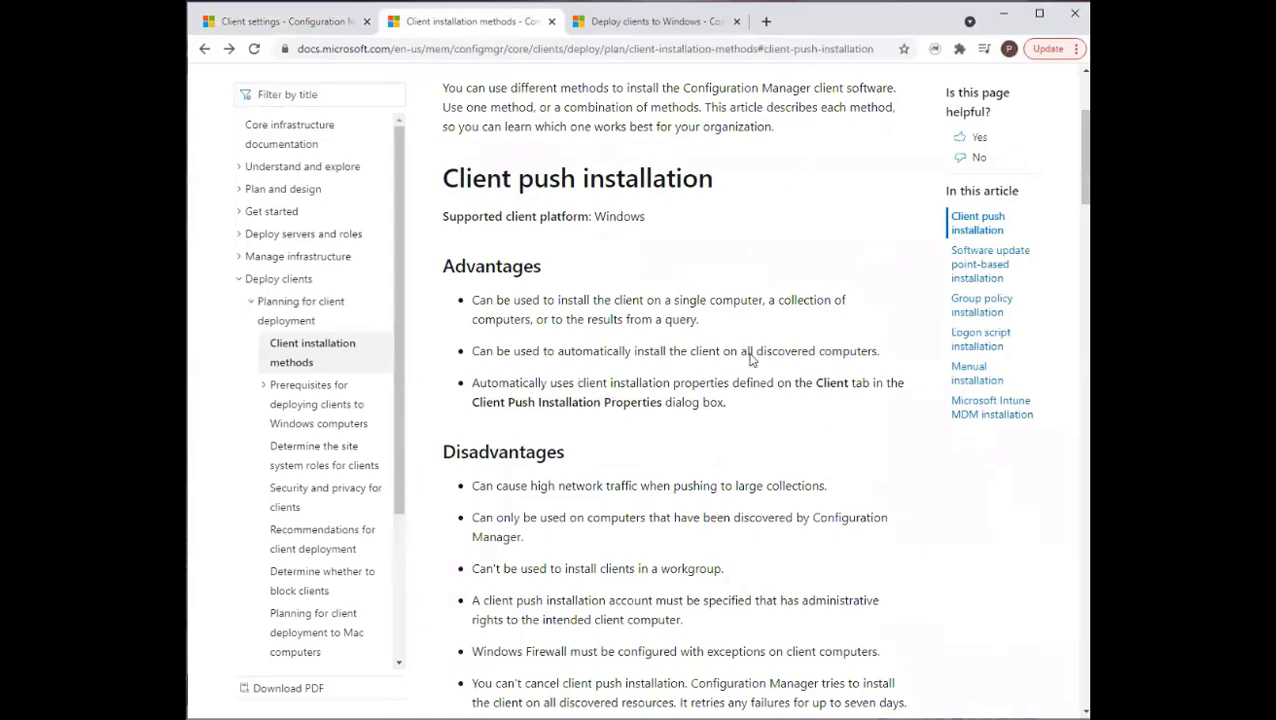
- Read the advantages and disadvantages of client push installation in the browser's Client installation methods article
scroll(778, 362, "up", 3)
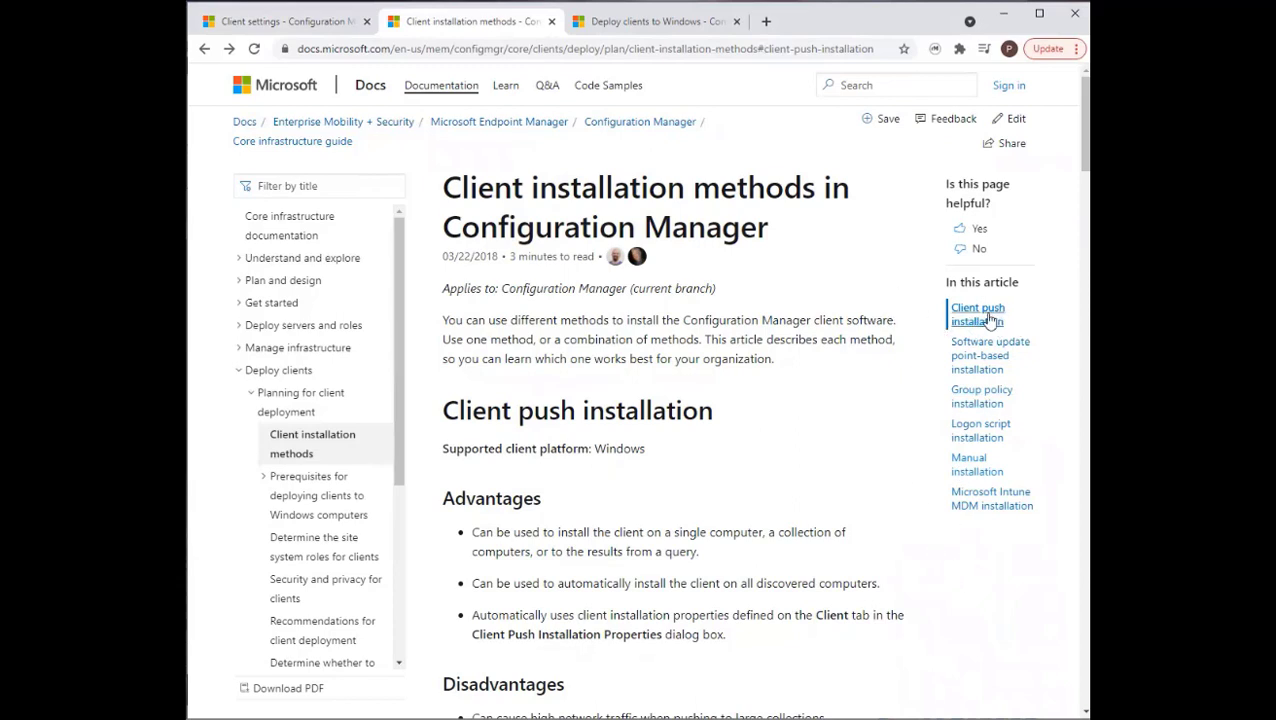
scroll(884, 426, "down", 3)
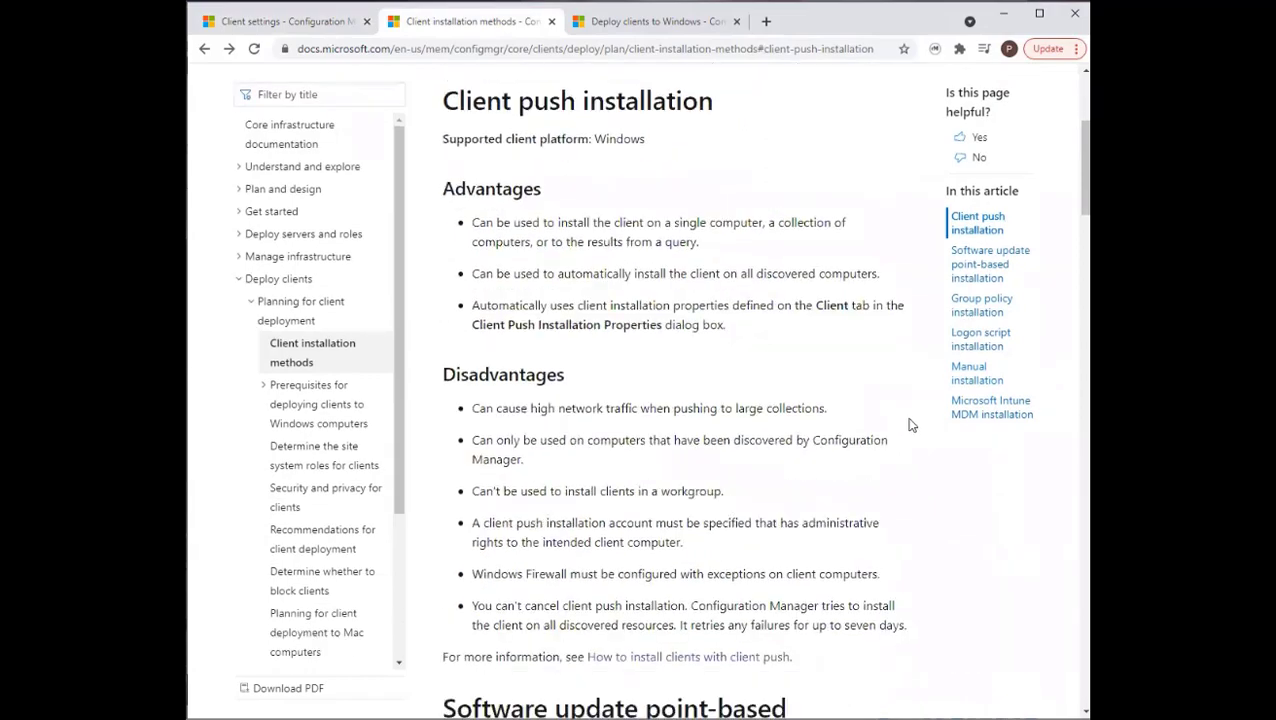
scroll(900, 426, "down", 1)
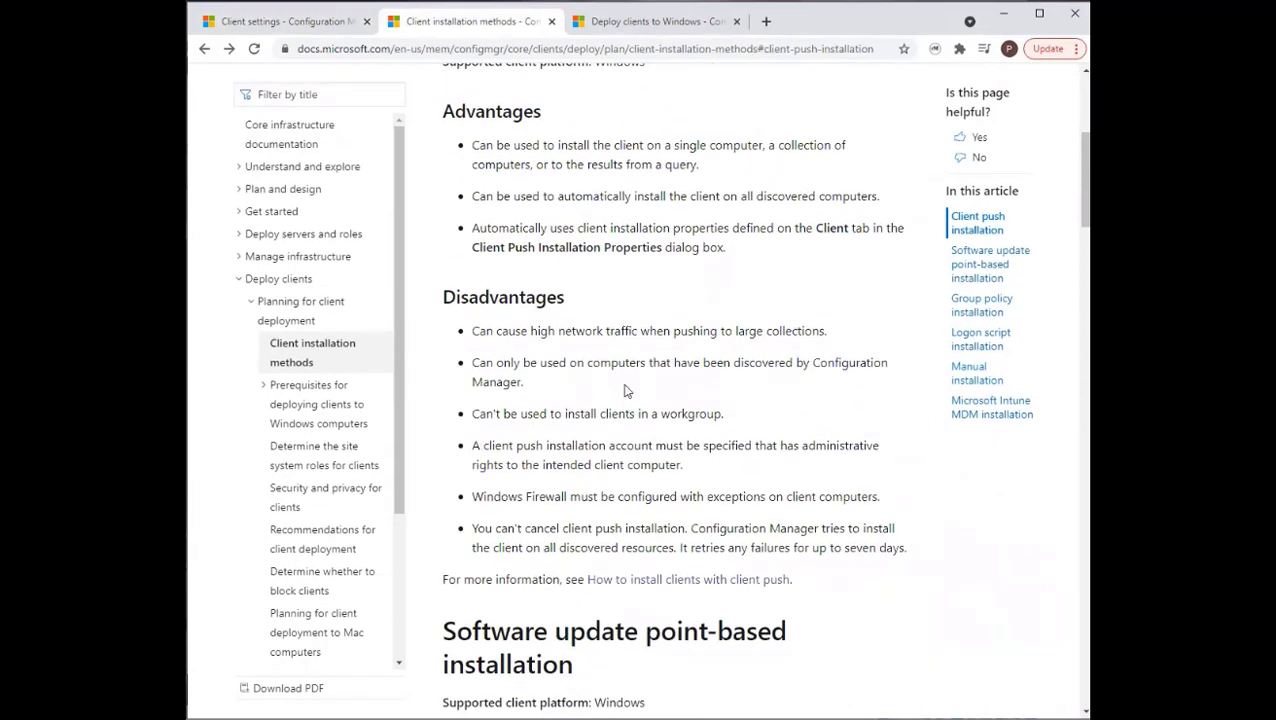
- Review the main ways to use client push in the article on deploying clients to Windows computers, alongside the installation methods article
left_click(630, 33)
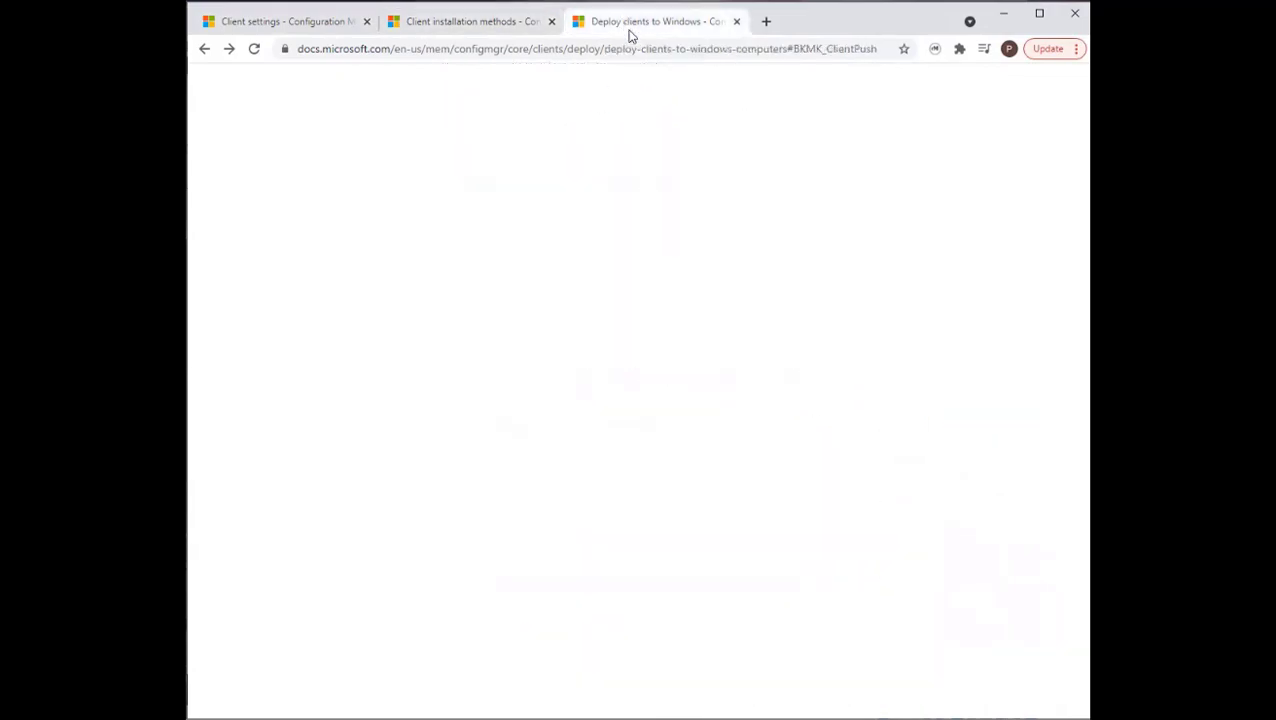
scroll(910, 335, "up", 4)
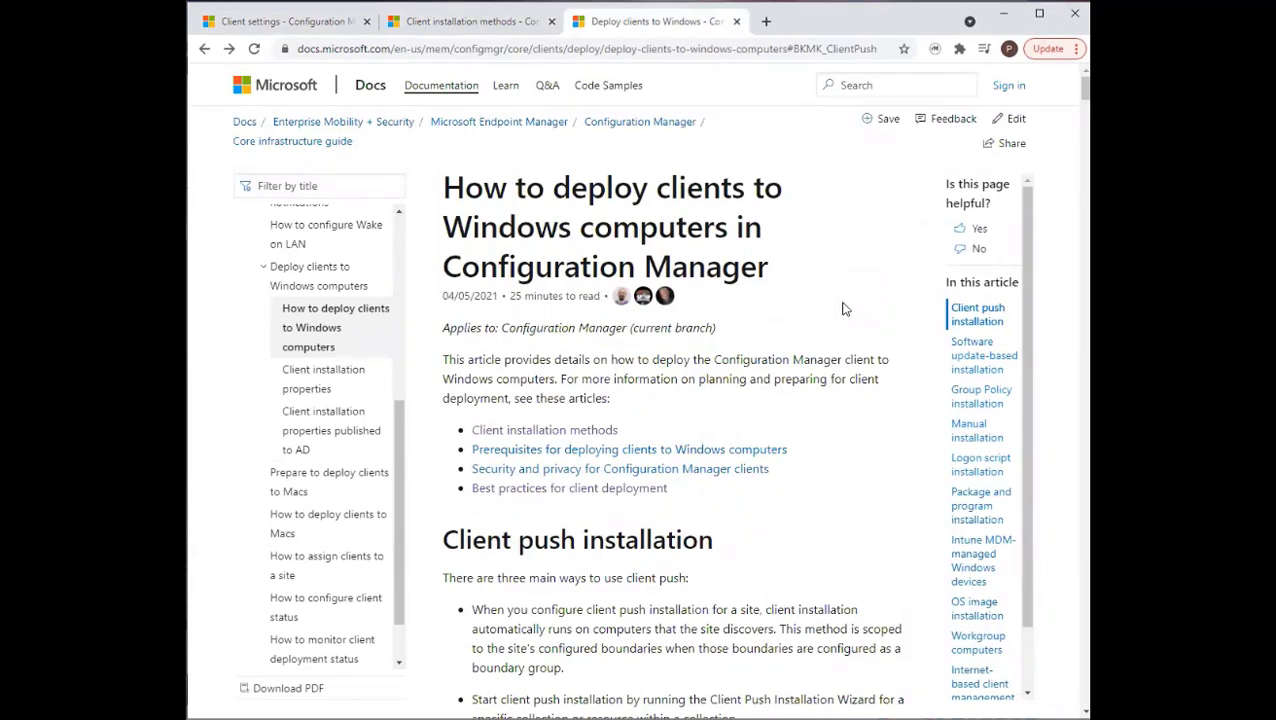
scroll(842, 309, "down", 2)
scroll(842, 309, "down", 2)
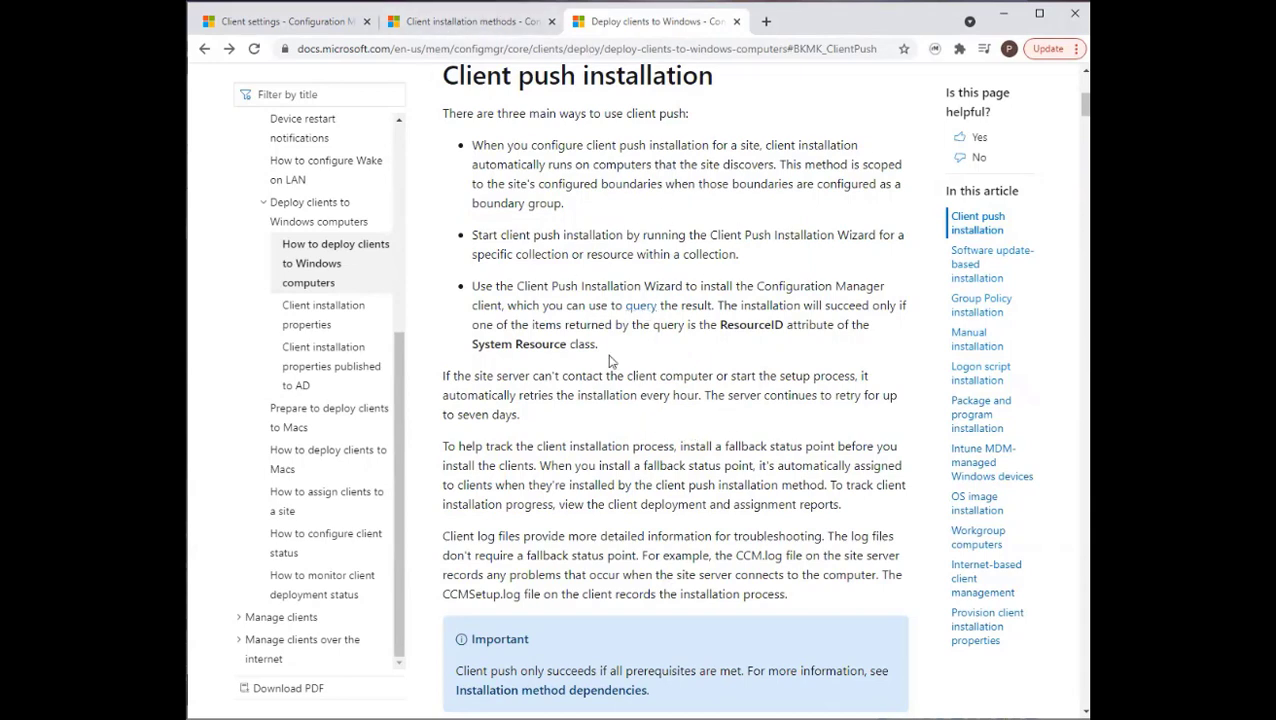
left_click(420, 20)
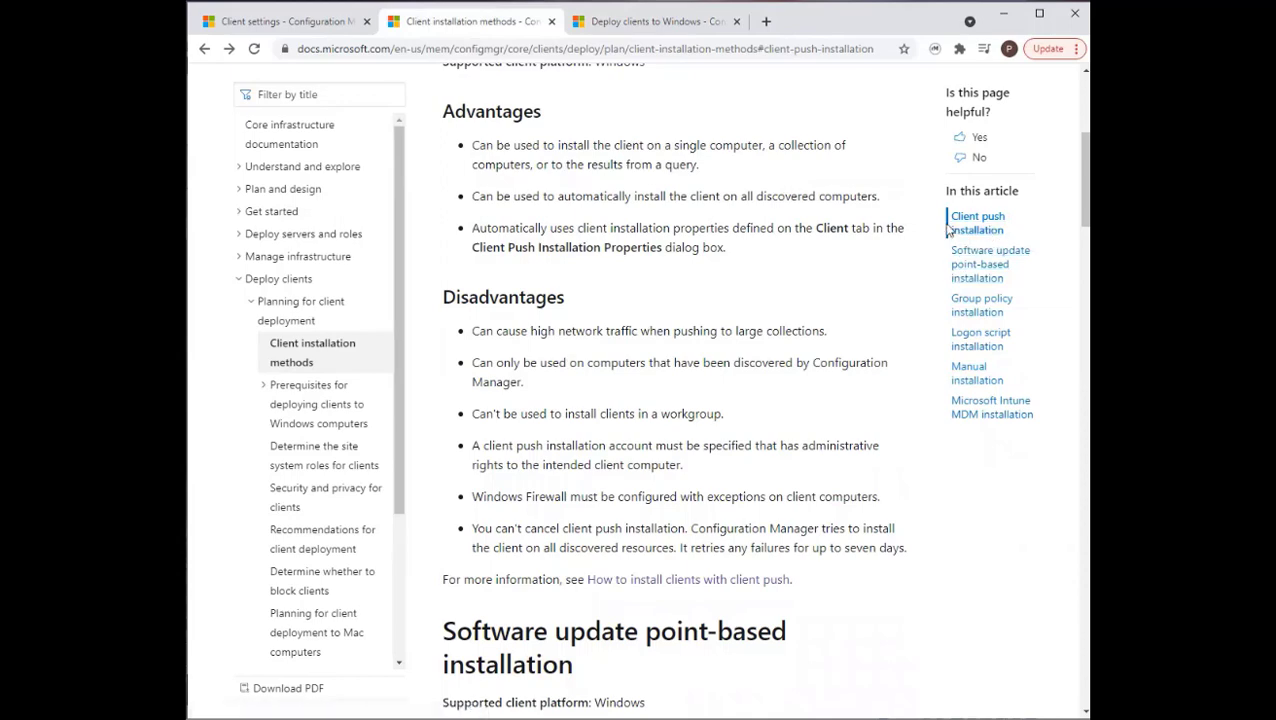
left_click(658, 21)
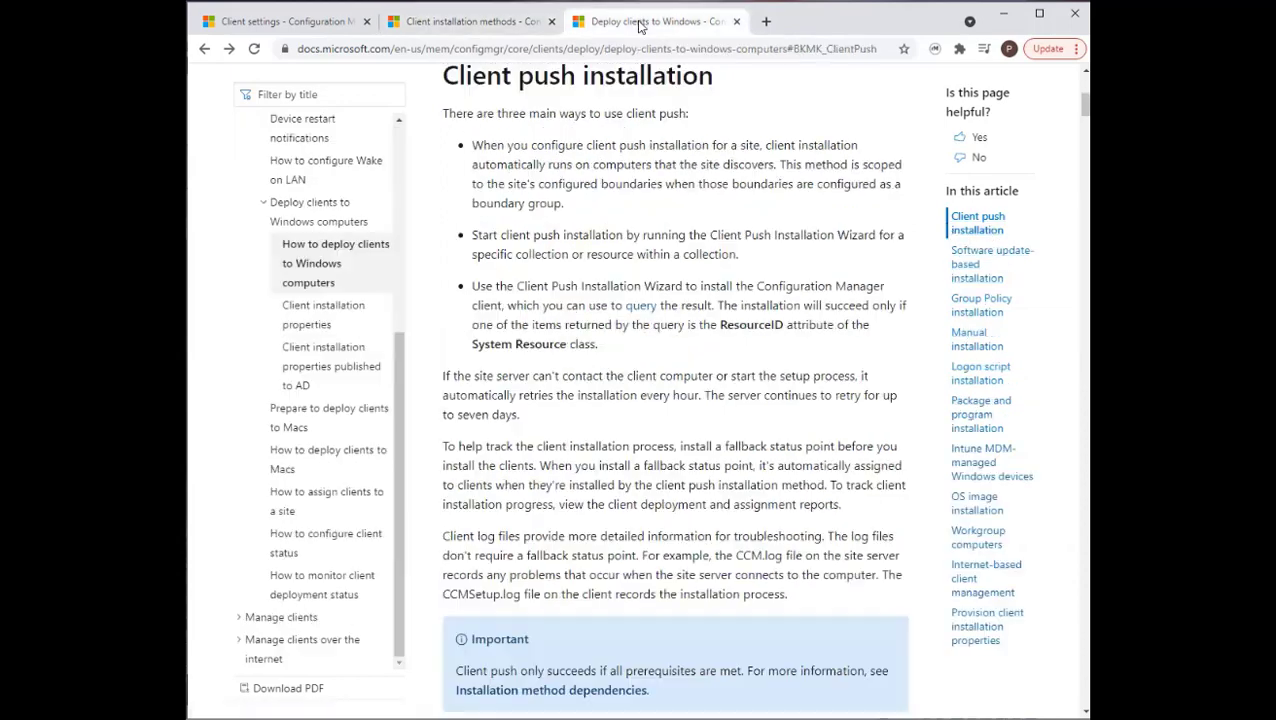
left_click(506, 24)
left_click(642, 22)
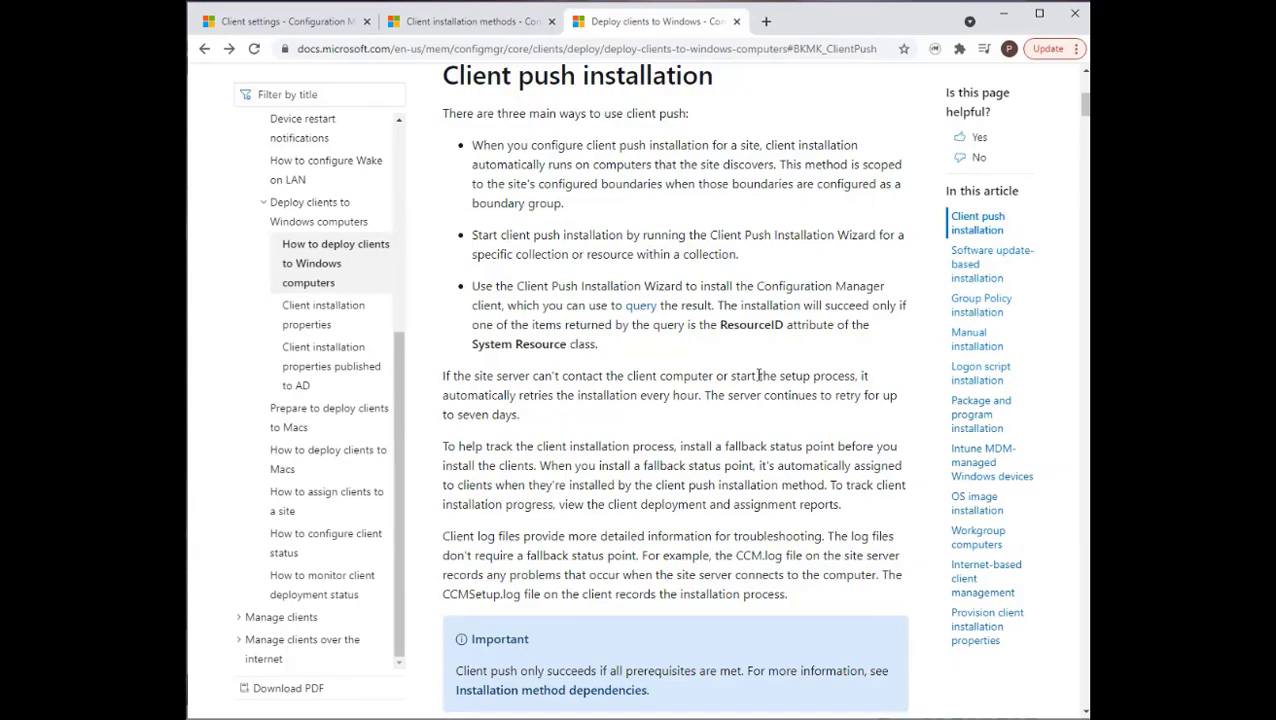
- Return to the Configuration Manager console and open the Client Push Installation settings of the Pleon Headquarters primary site
left_click(1003, 14)
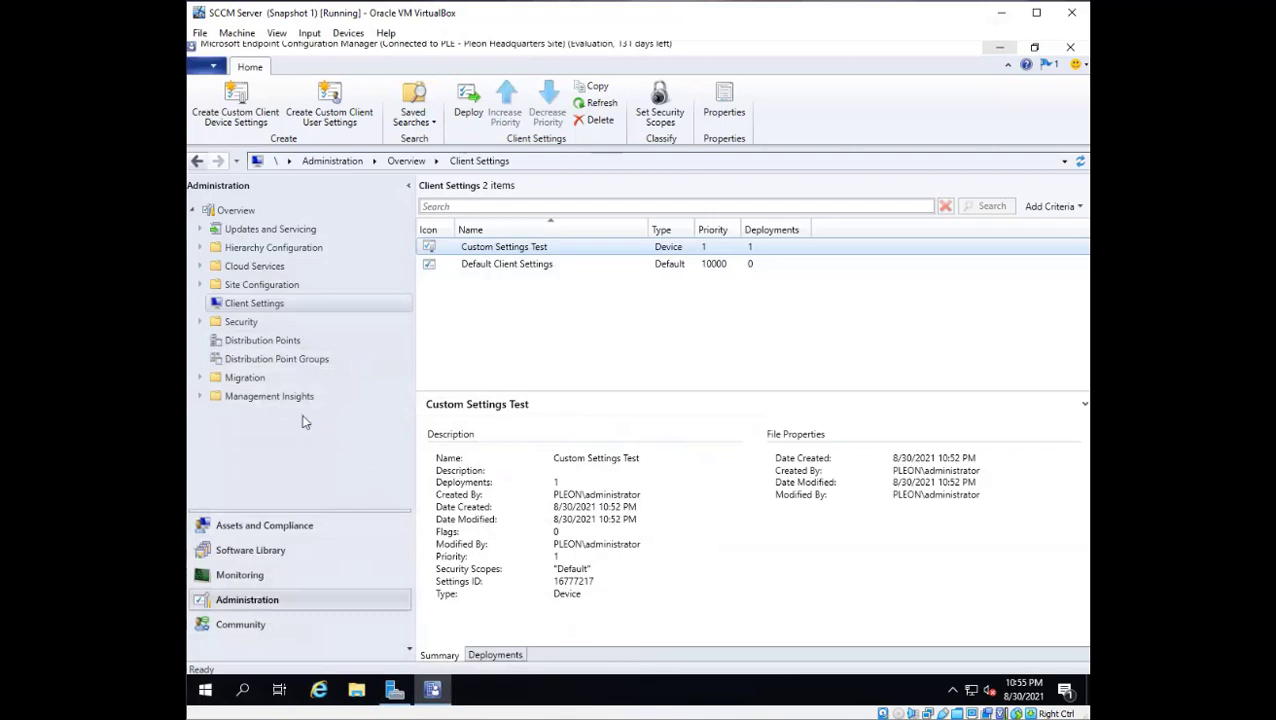
left_click(250, 286)
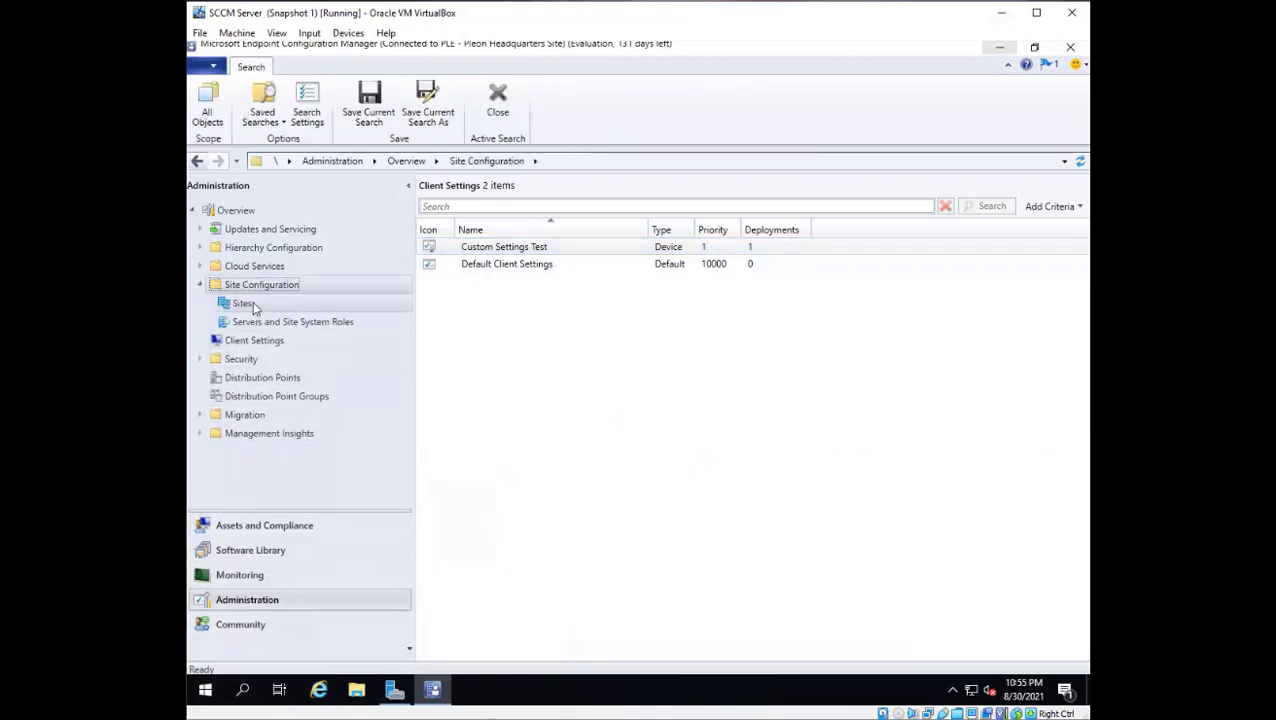
left_click(252, 303)
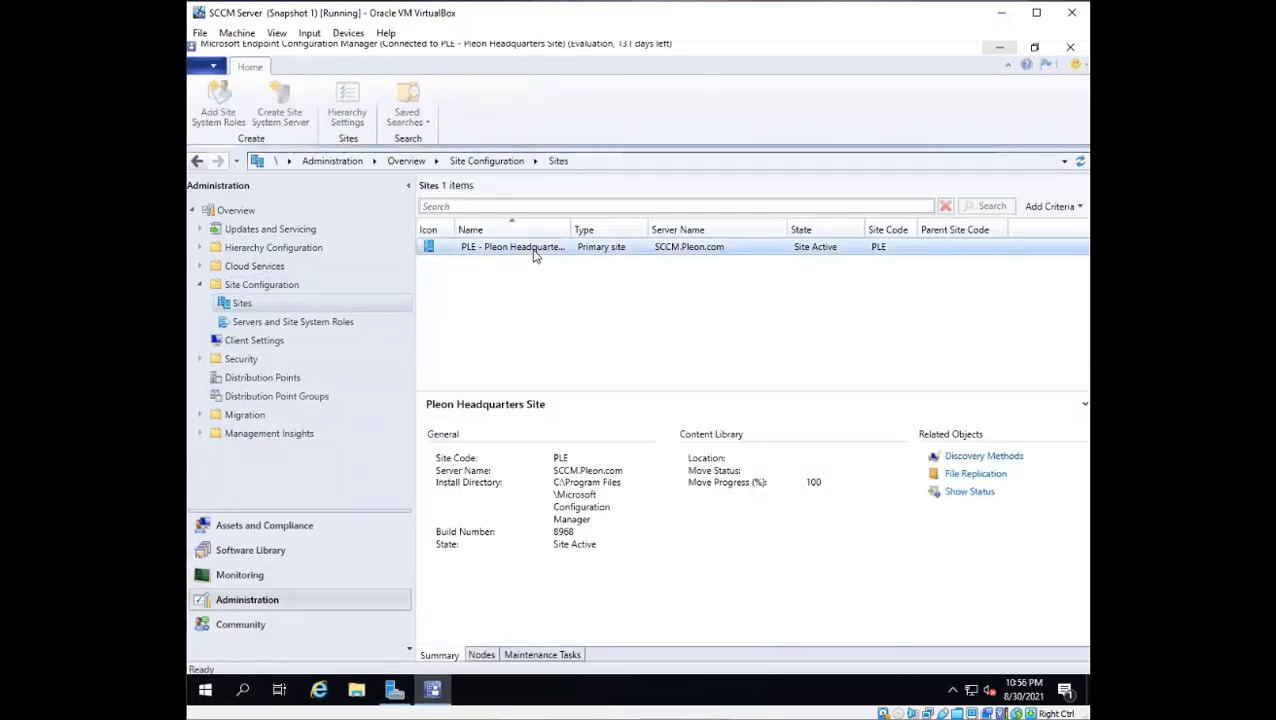
right_click(536, 249)
mouse_move(729, 464)
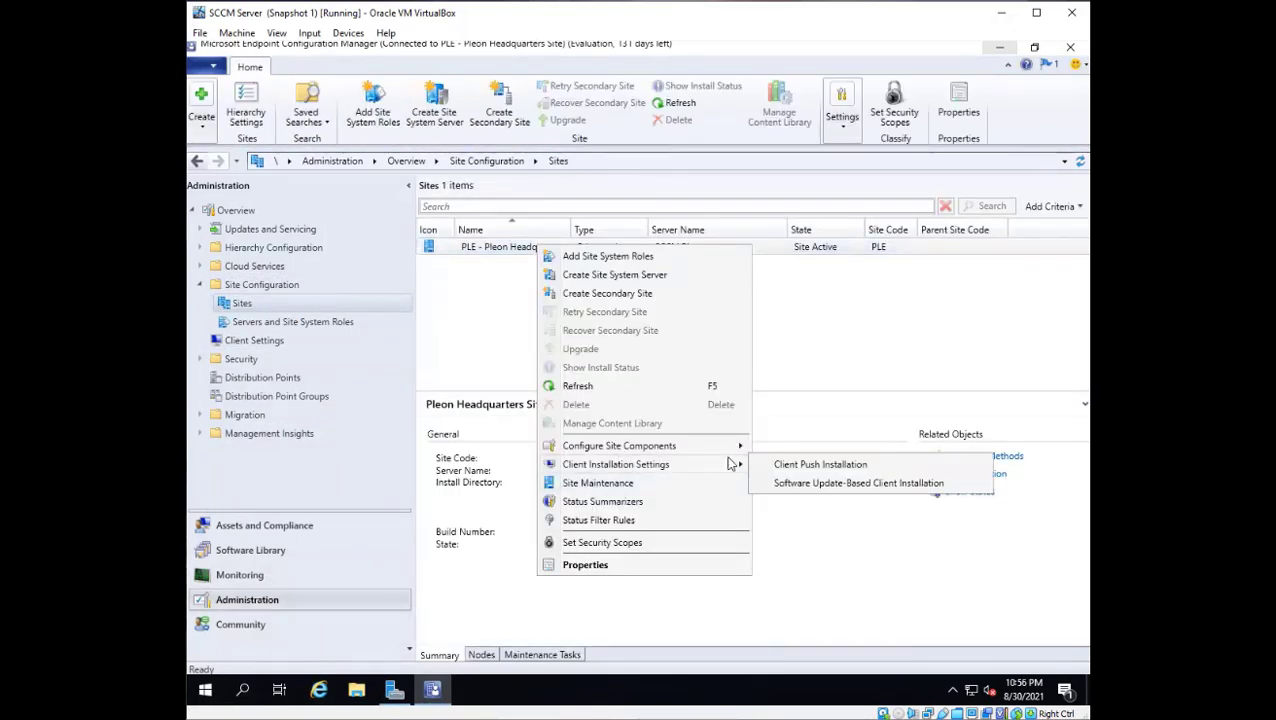
left_click(795, 466)
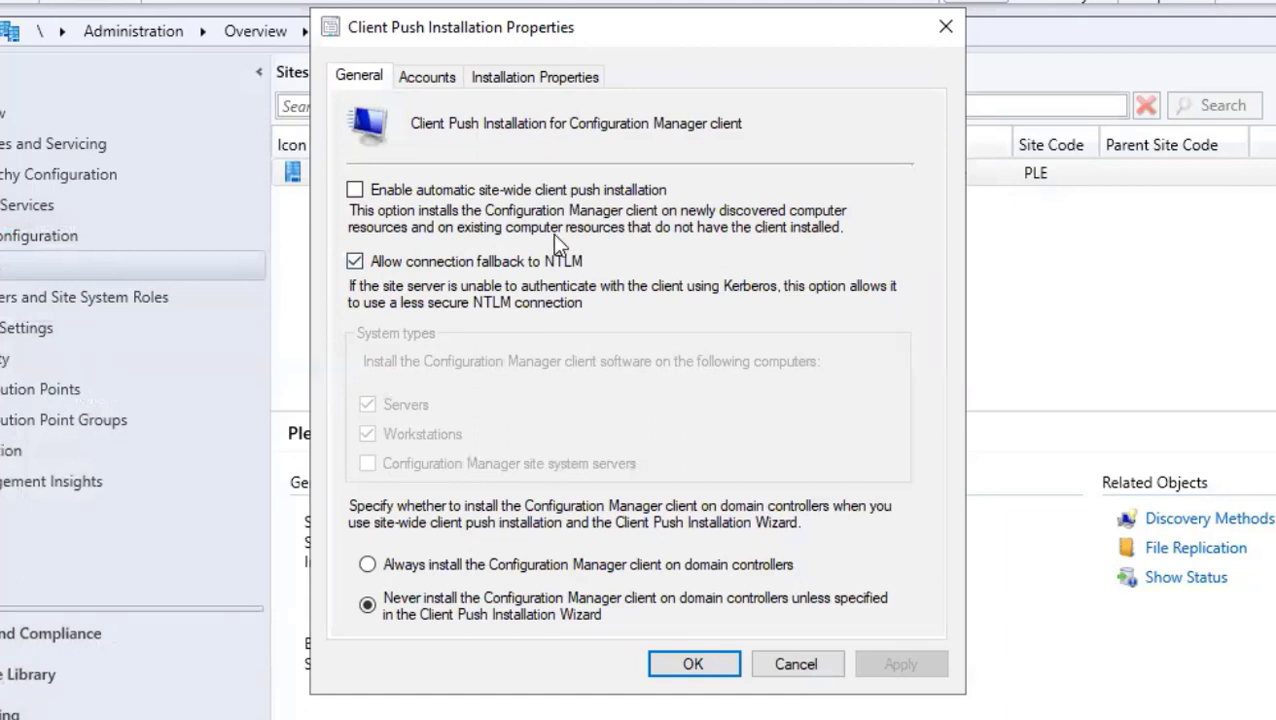
- Enable automatic site-wide client push installation and include Configuration Manager site system servers
left_click(354, 190)
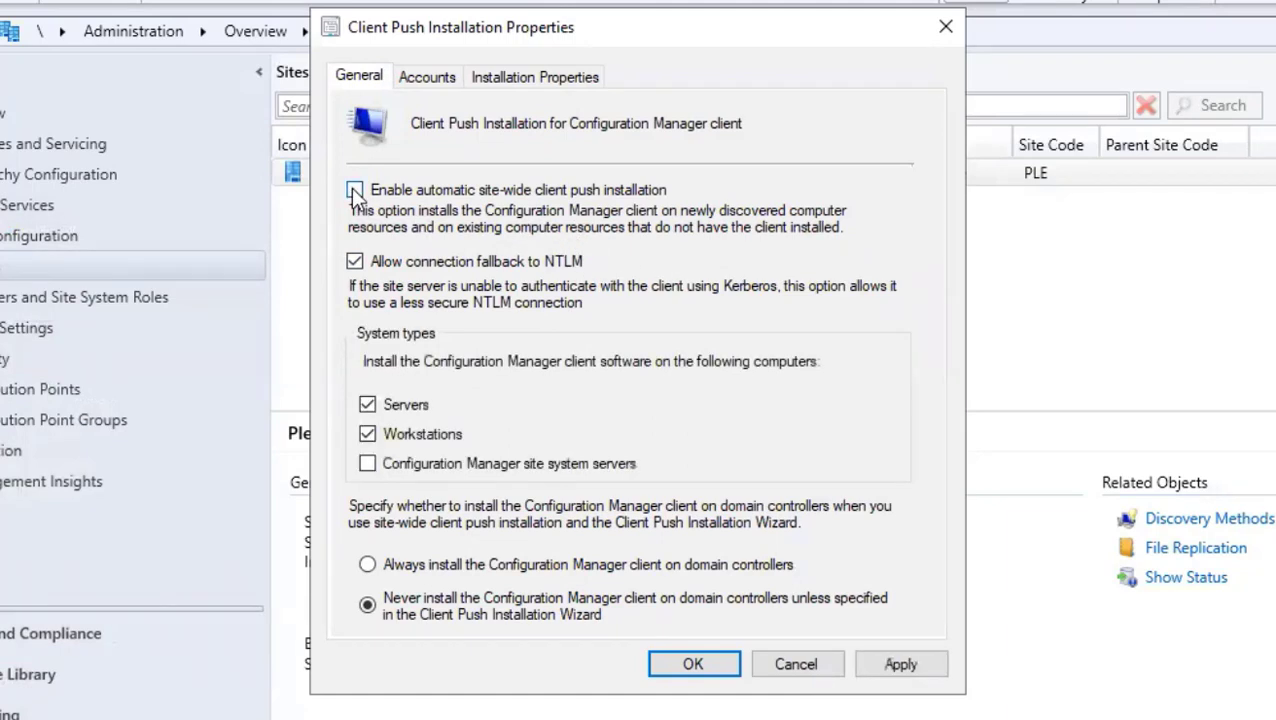
left_click(498, 191)
left_click(369, 465)
- Add a client push installation account and choose the SCCM Admin user from the Pleon.com domain by searching for "sccm"
left_click(425, 80)
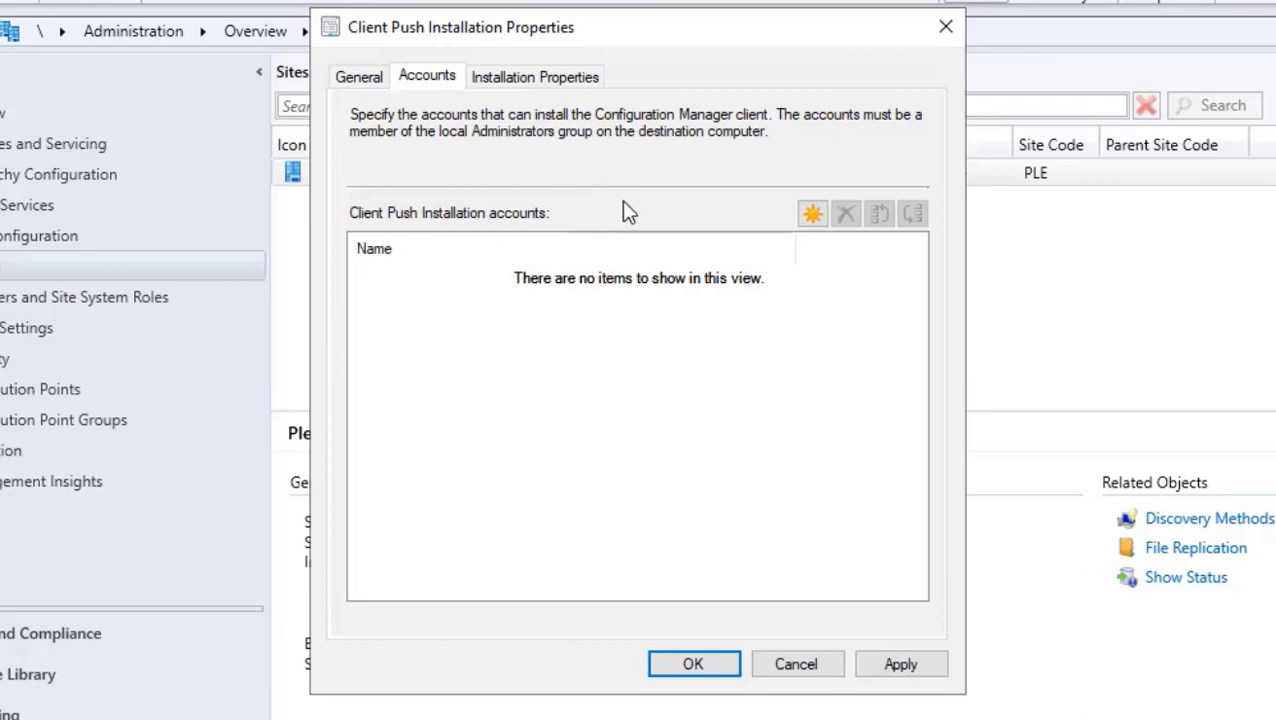
left_click(812, 213)
left_click(872, 274)
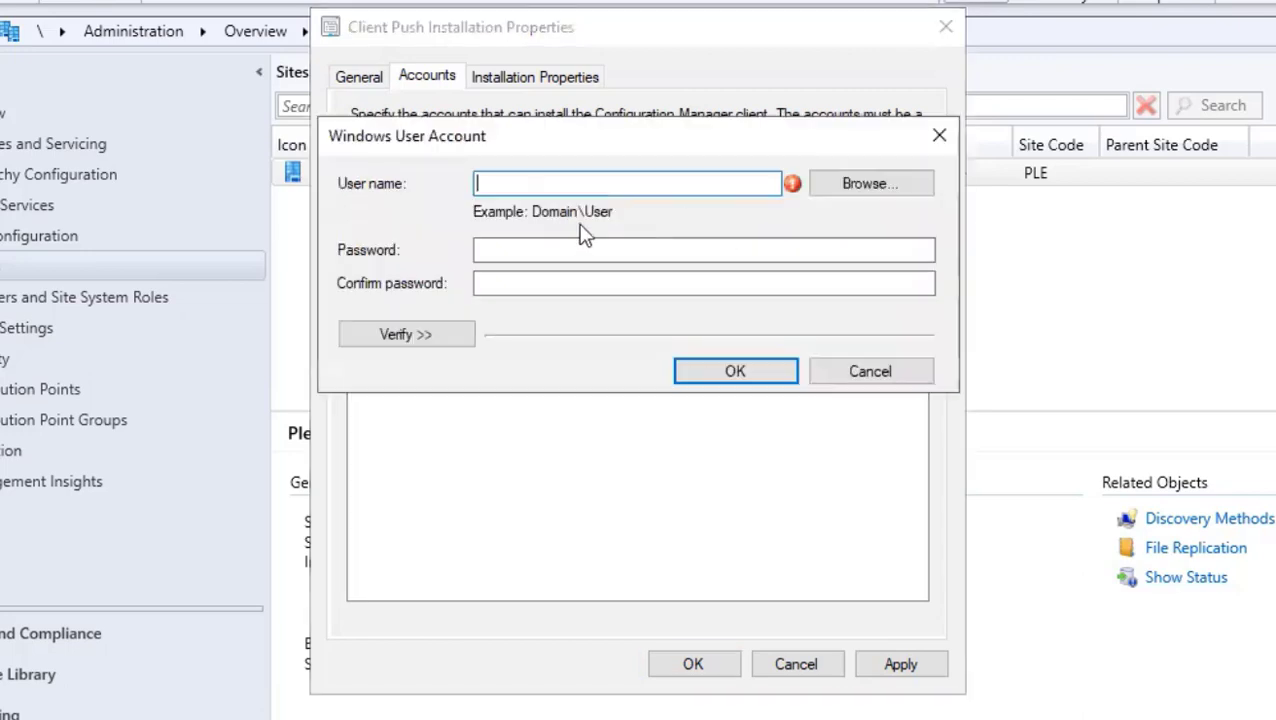
left_click(914, 182)
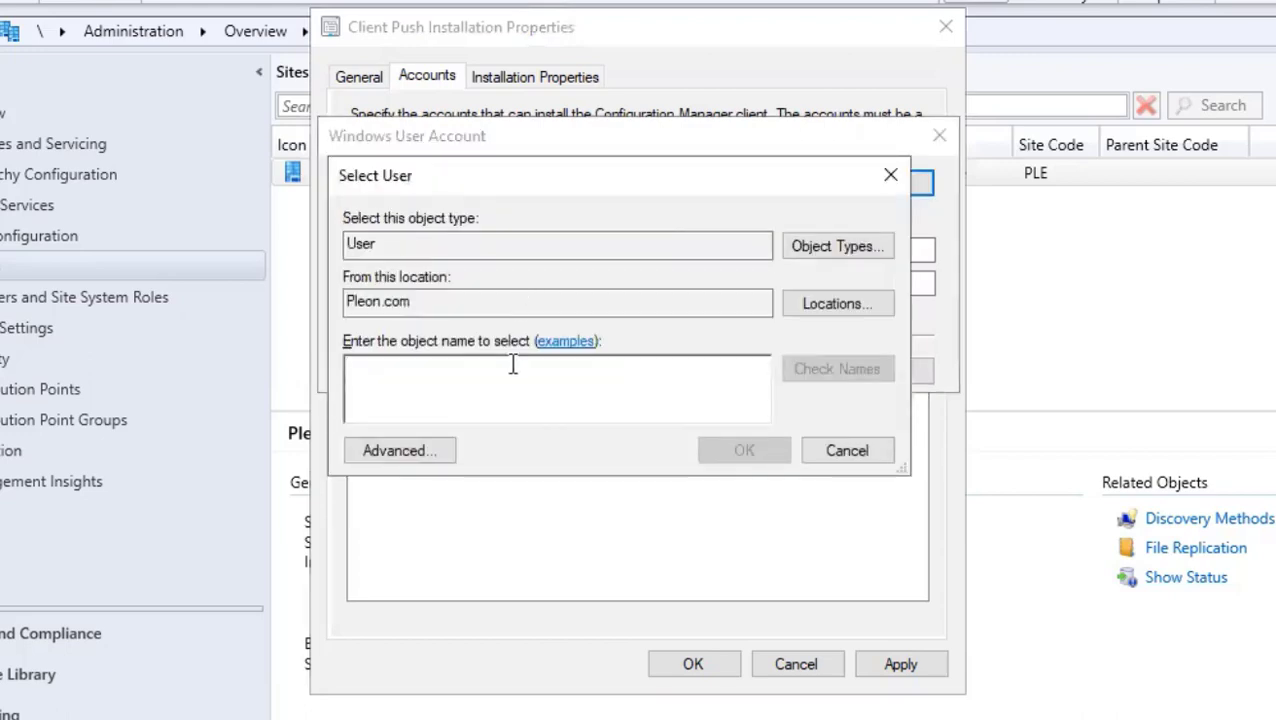
type("sccm")
key("Tab")
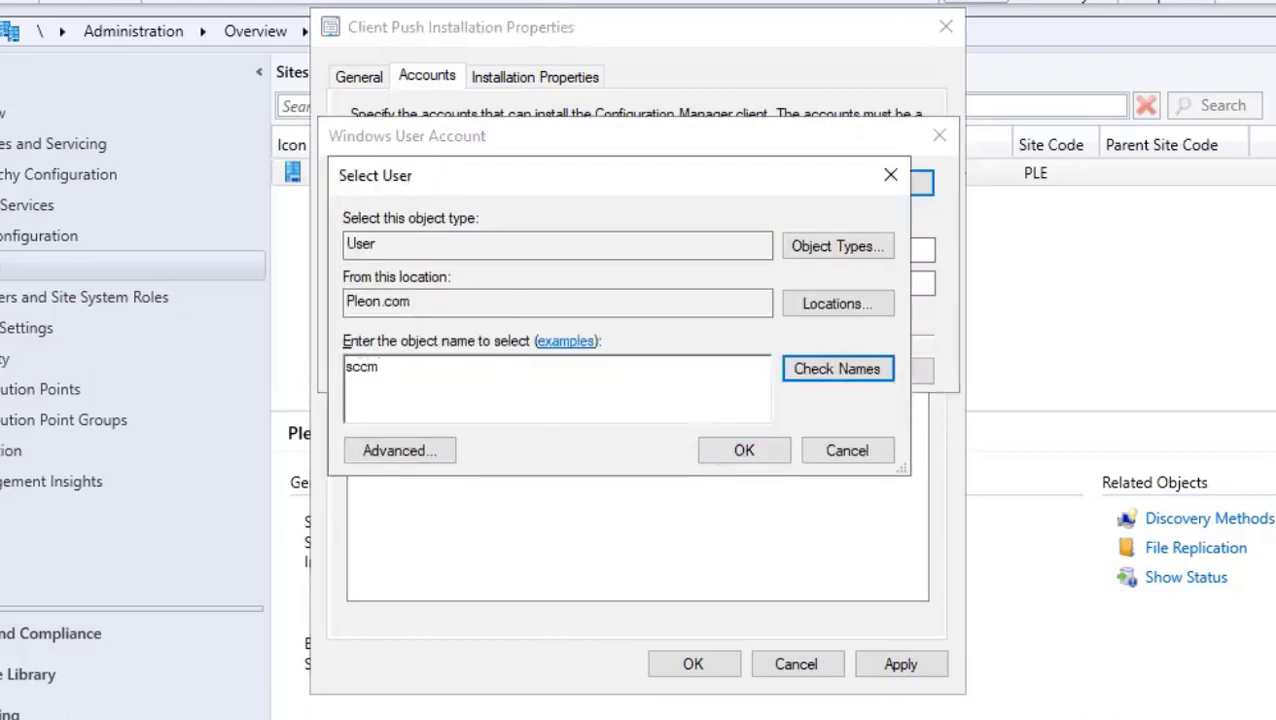
key("Return")
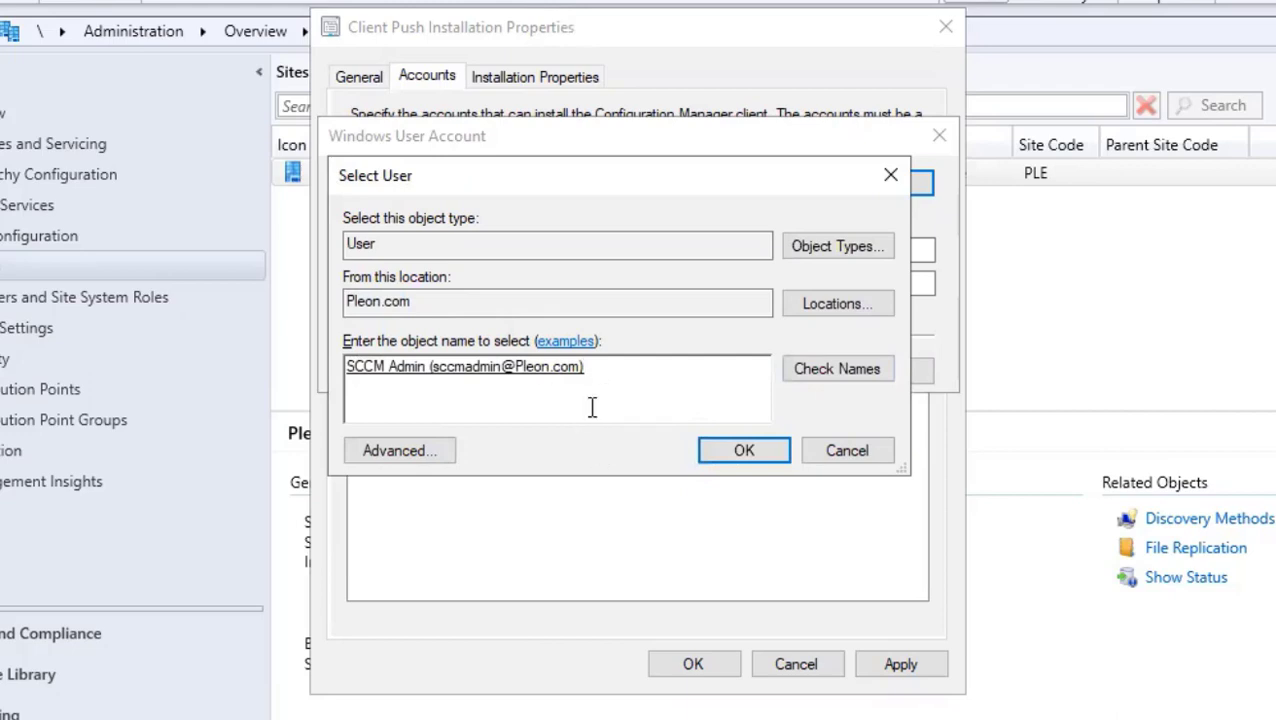
left_click(735, 458)
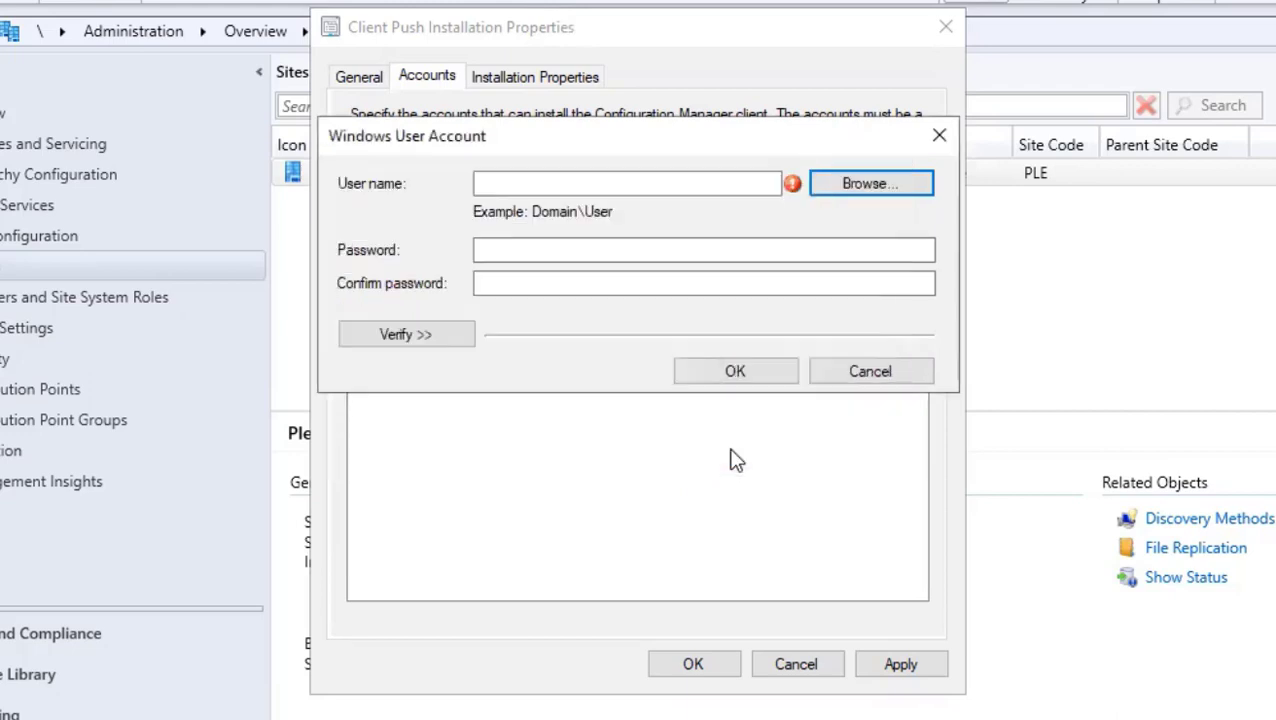
- Enter and confirm the account password for the client push installation account and accept the Windows user account
left_click(620, 248)
type("•••••••")
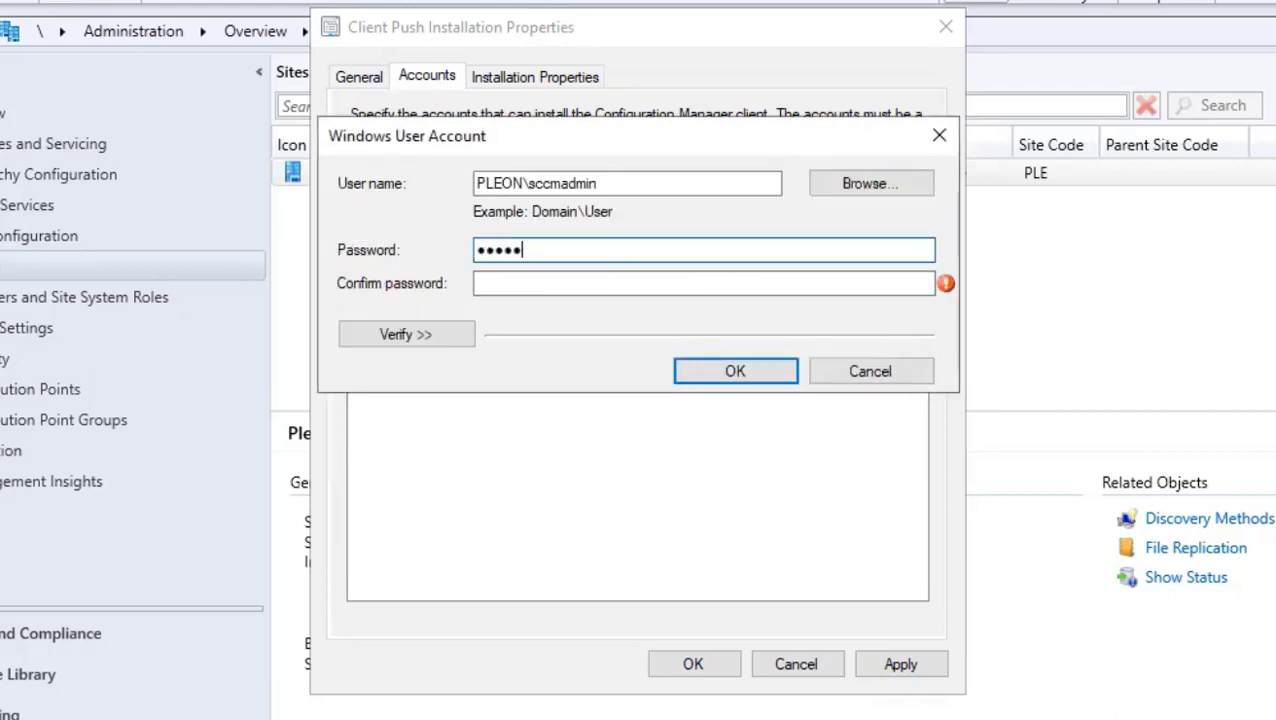
type("•")
key("Tab")
type("••••••••")
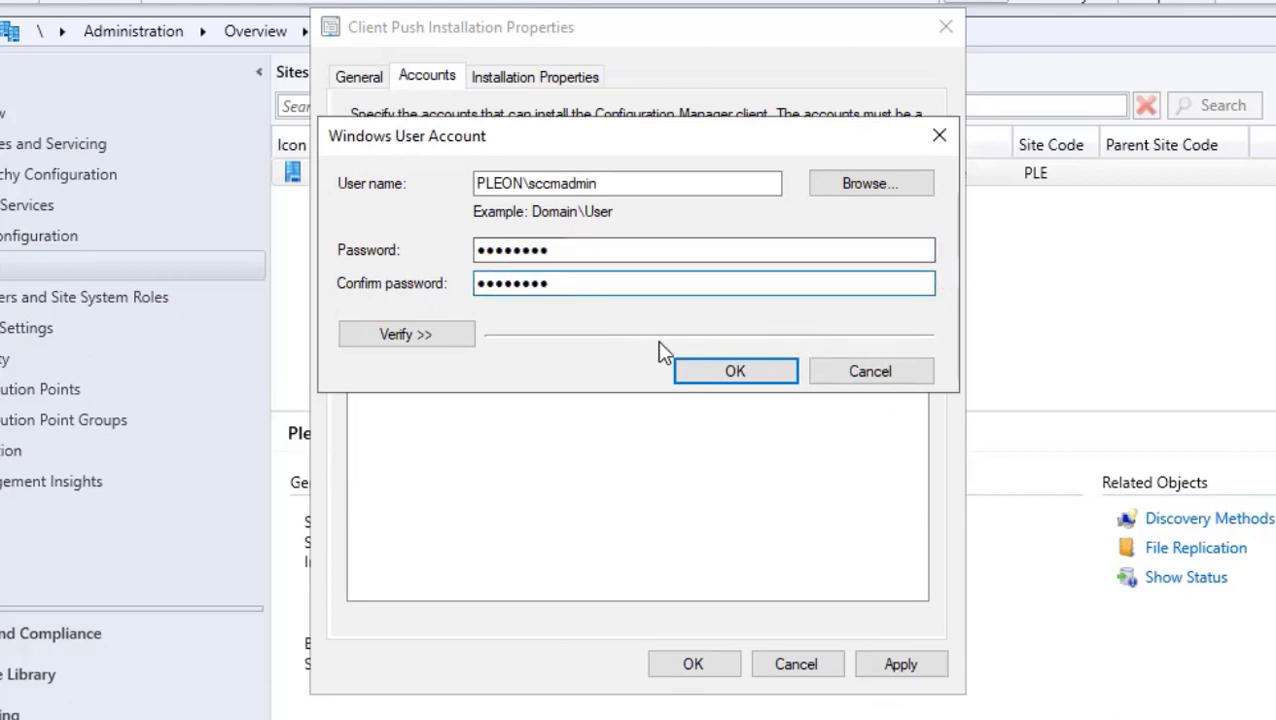
left_click(720, 376)
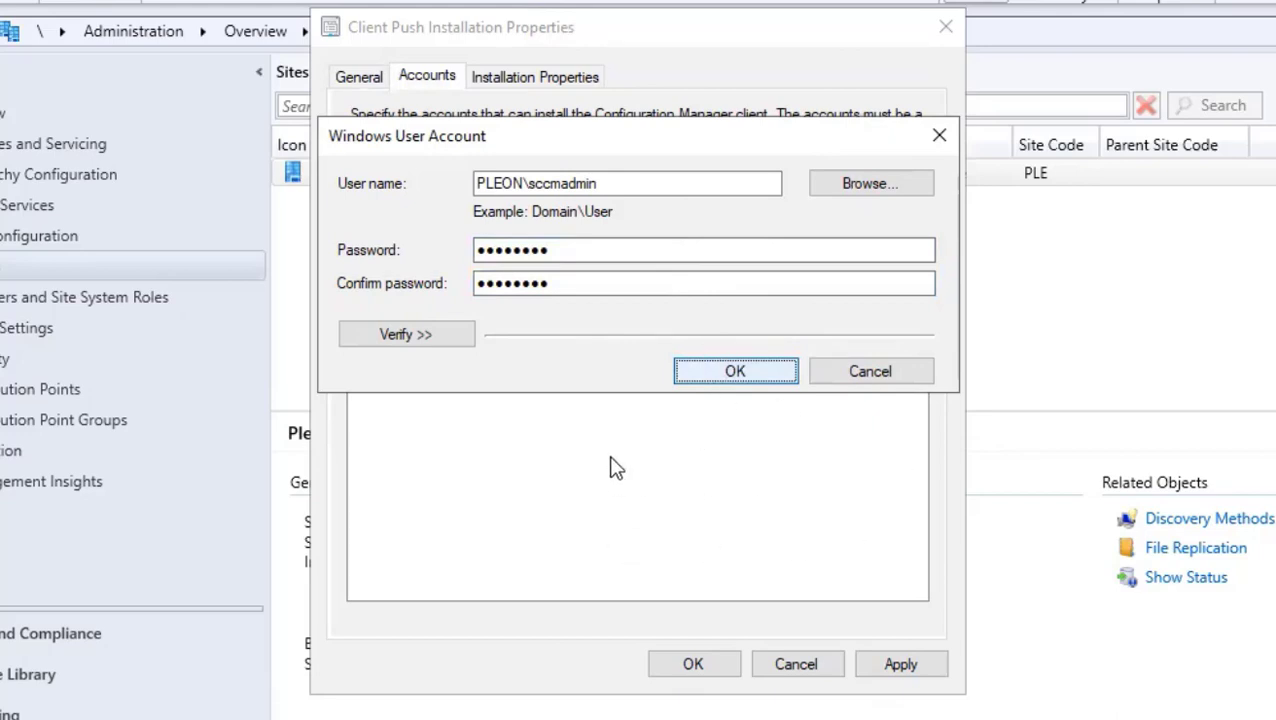
- Accept the client push installation account, check the installation properties, and apply and save the Client Push Installation settings
key("Return")
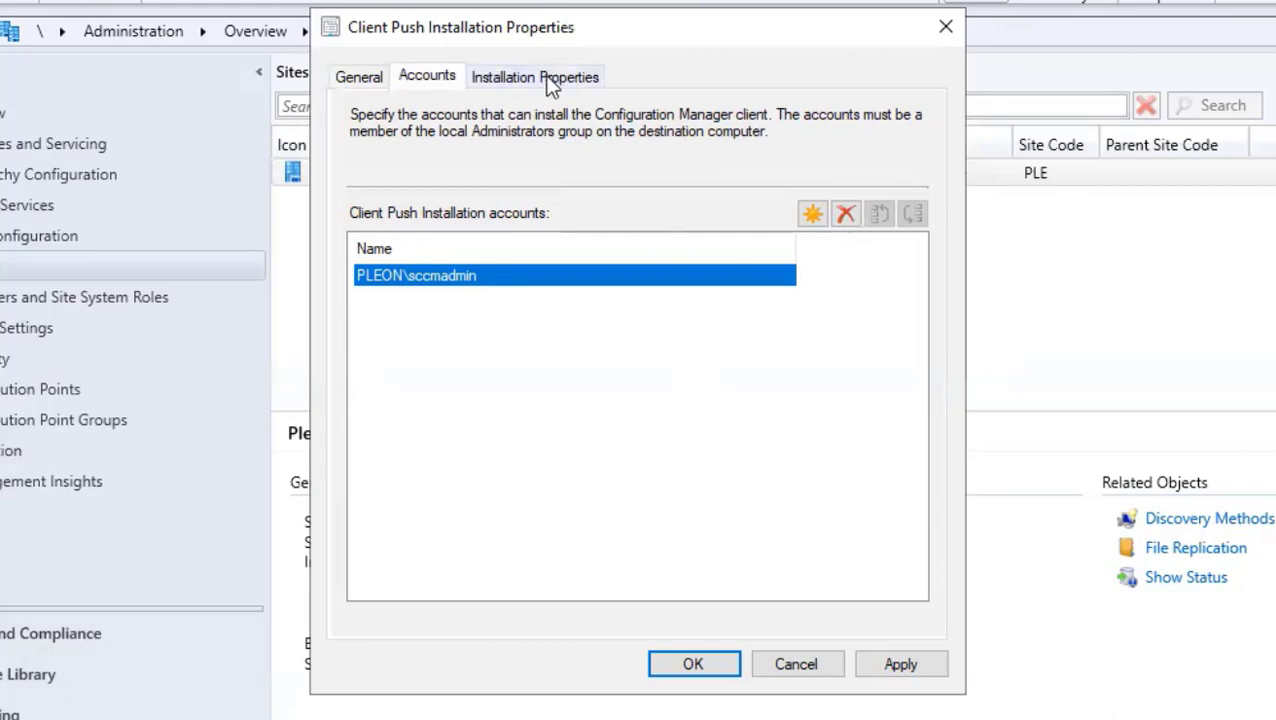
left_click(585, 80)
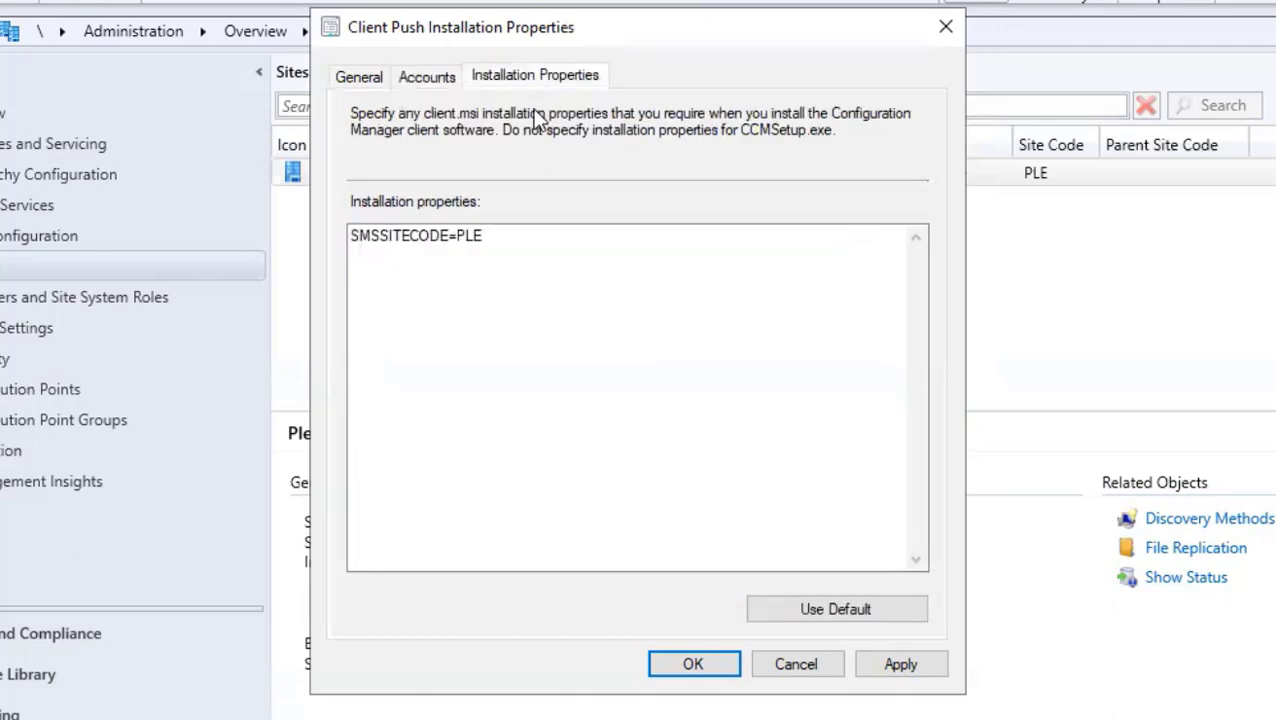
left_click(428, 78)
left_click(932, 672)
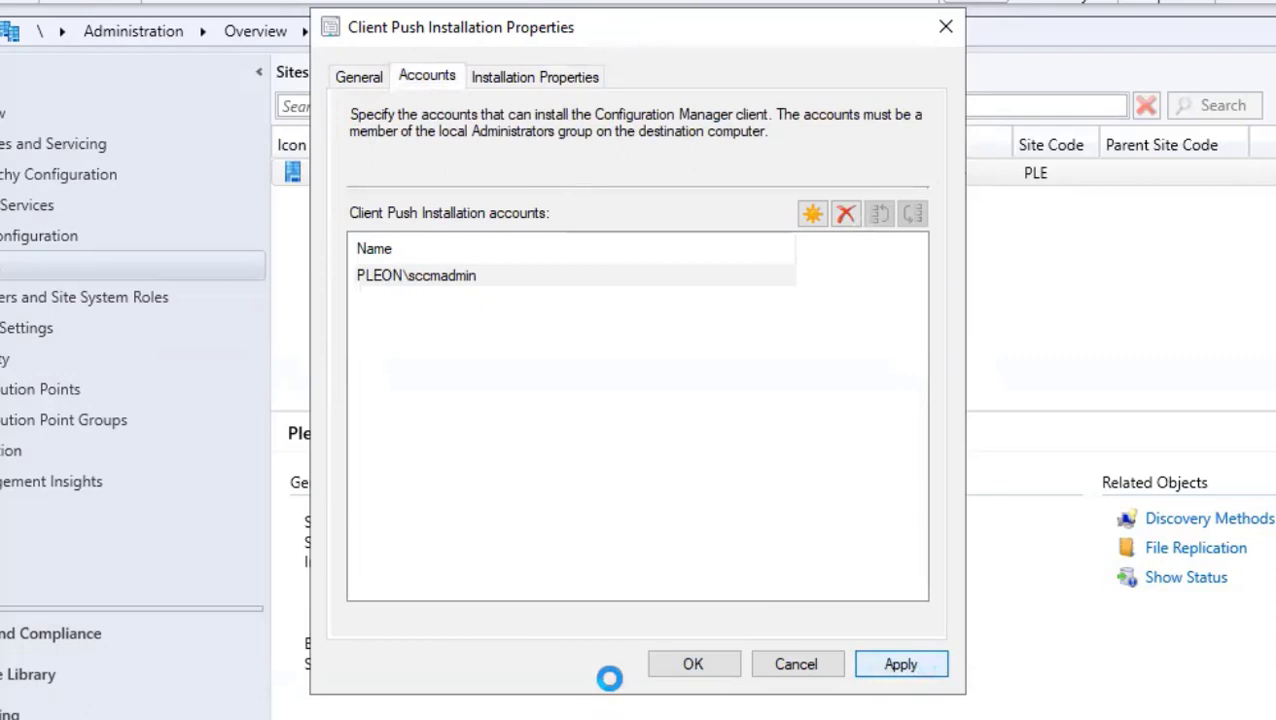
left_click(700, 663)
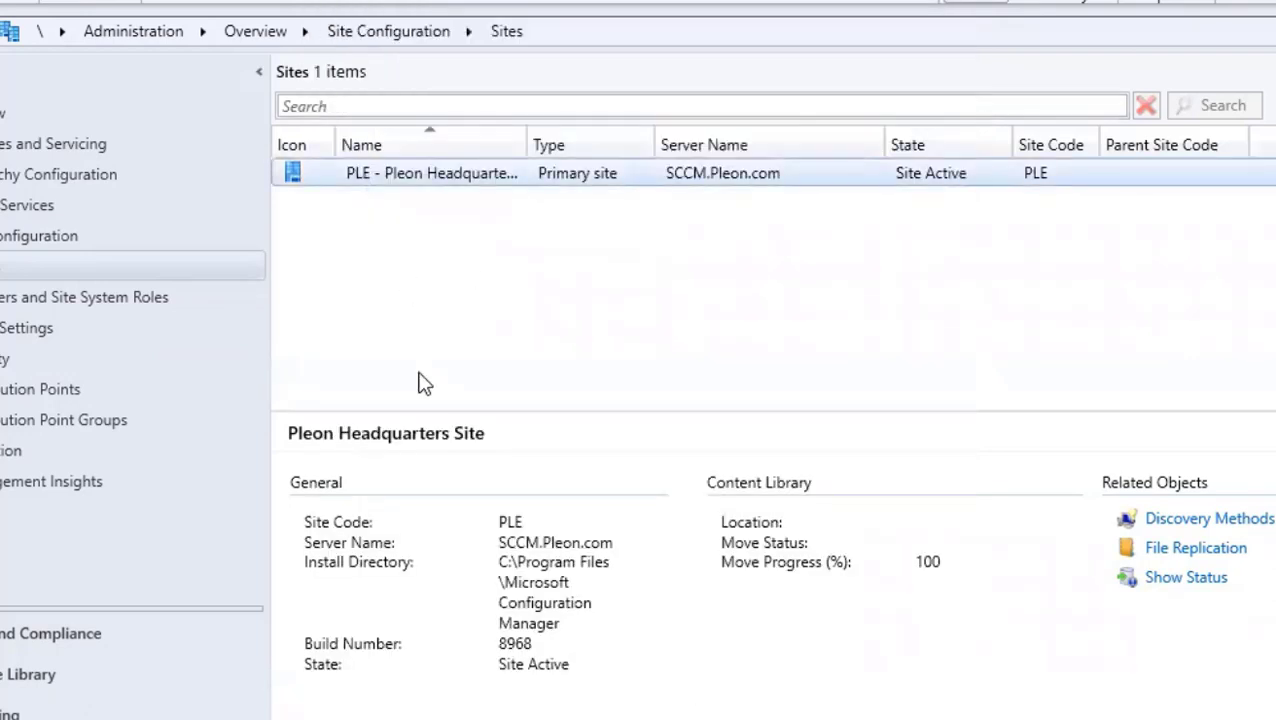
- Reopen the primary site's Client Push Installation settings, review the general options, and close them without changes
right_click(455, 179)
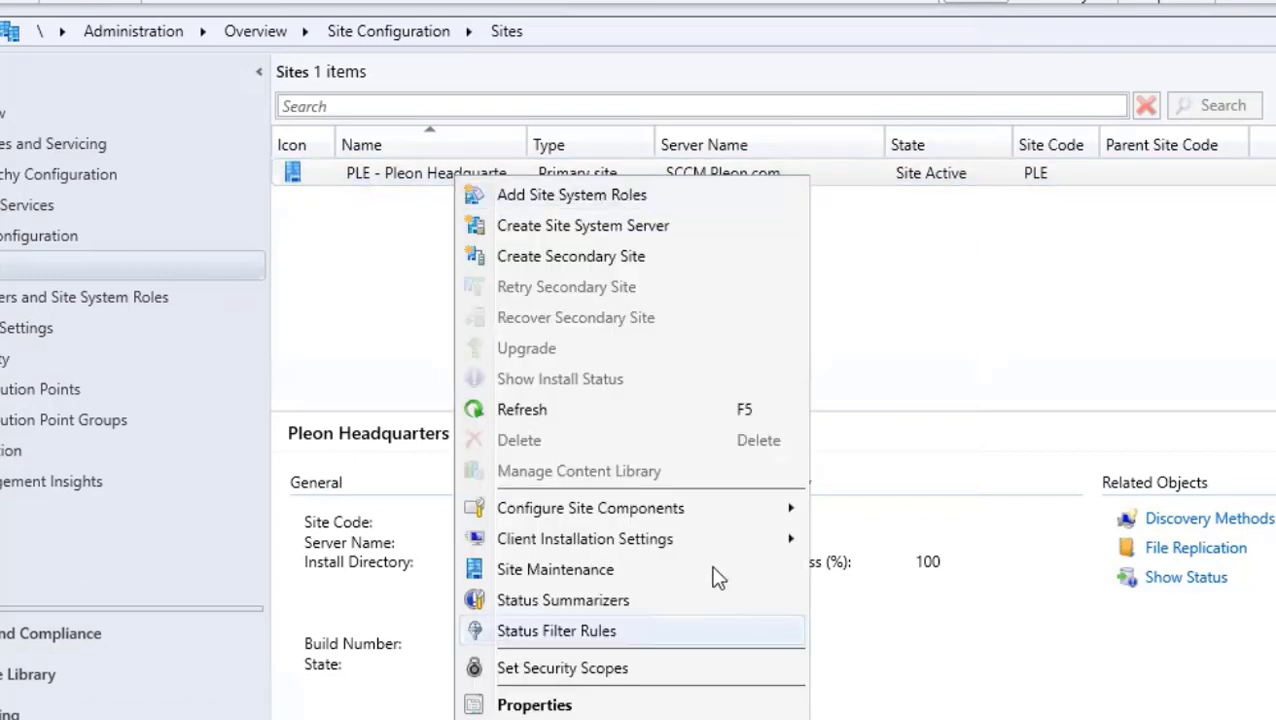
mouse_move(696, 540)
left_click(890, 538)
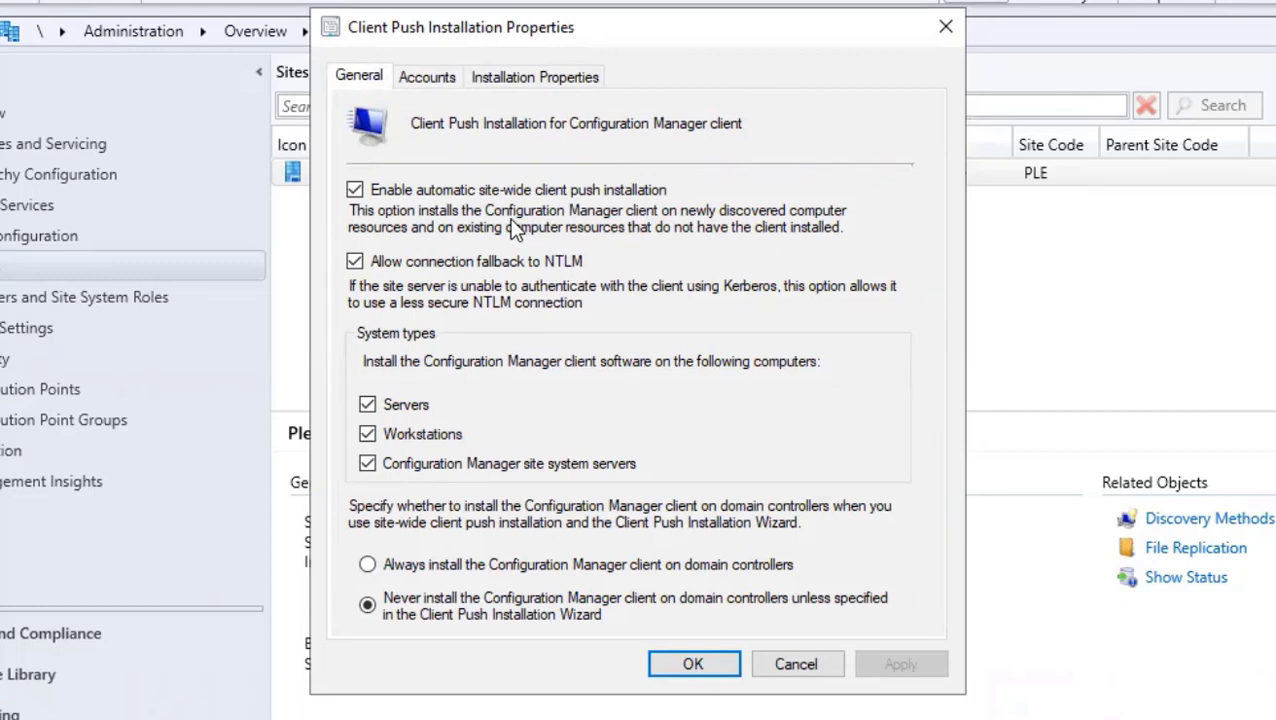
left_click(945, 27)
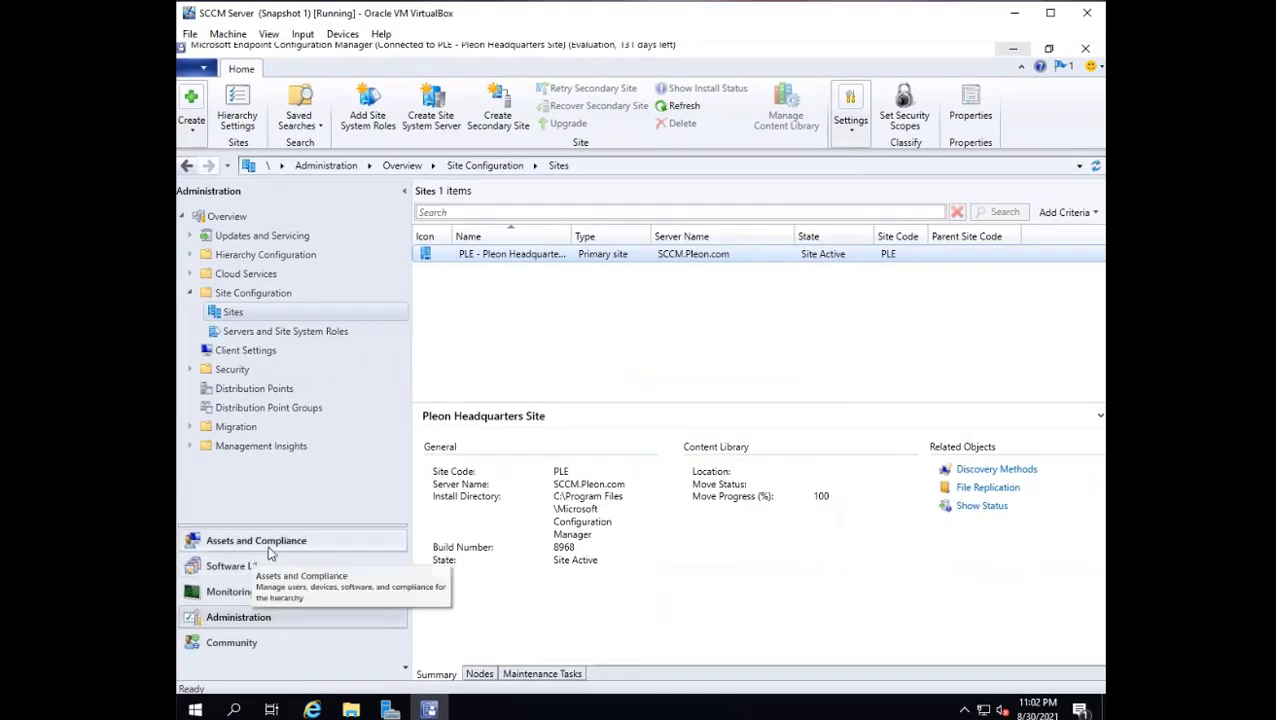
- Start the client installation wizard for the TESTPC device in Assets and Compliance
left_click(254, 546)
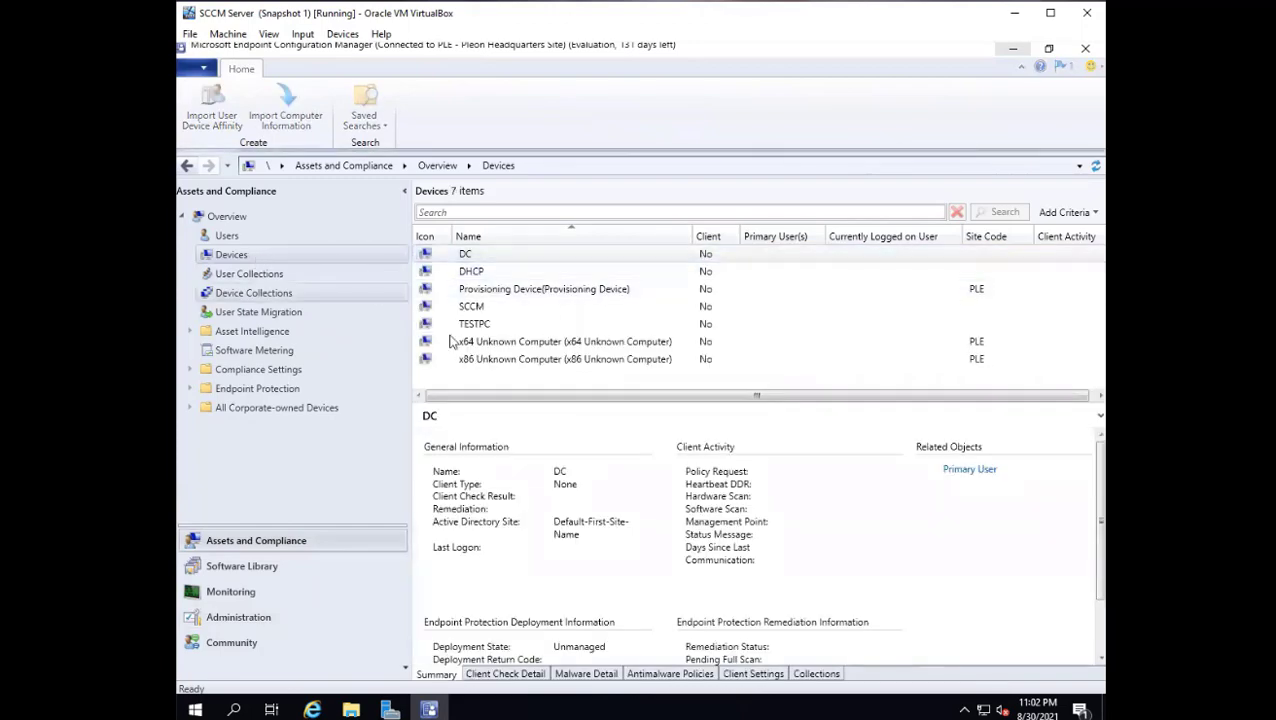
left_click(472, 327)
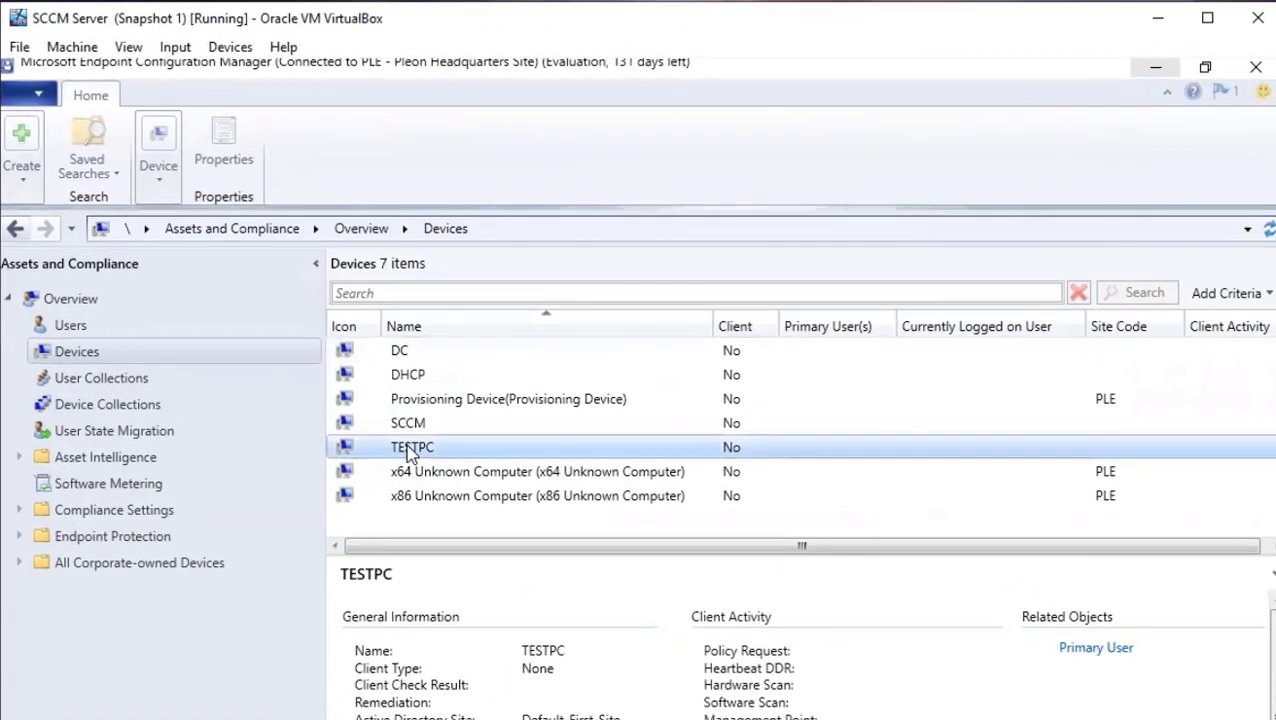
right_click(401, 454)
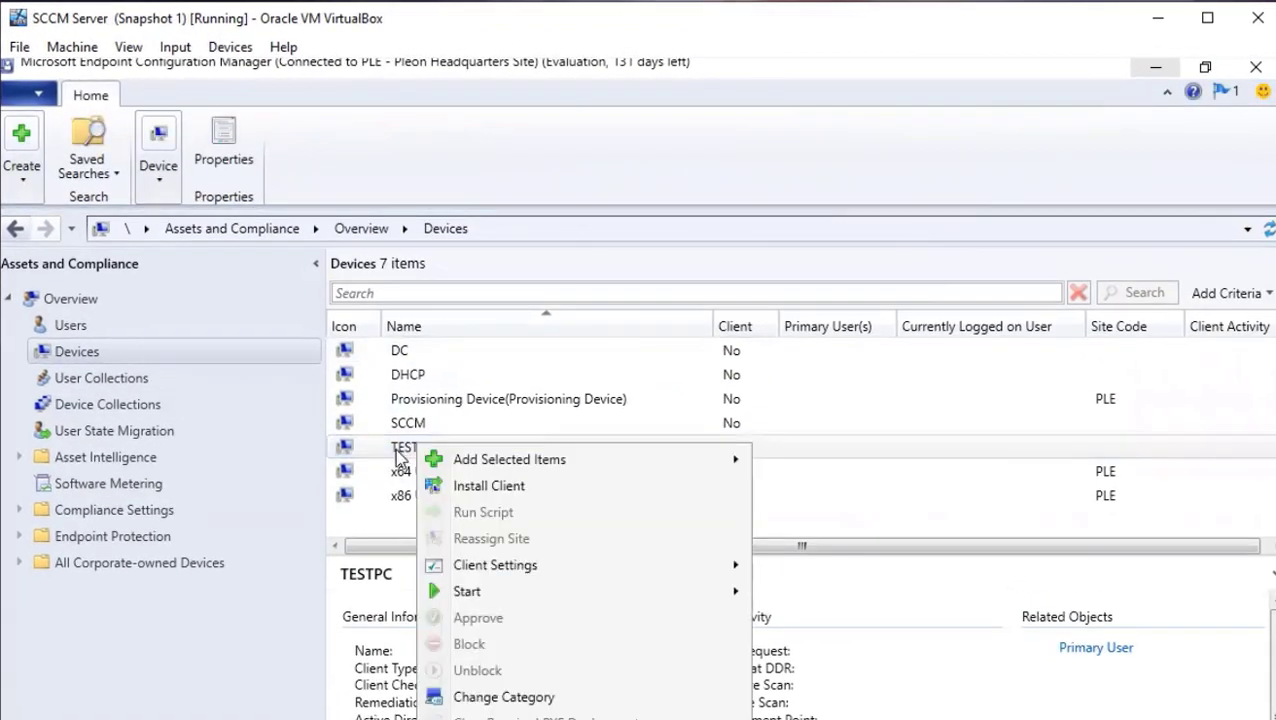
left_click(485, 488)
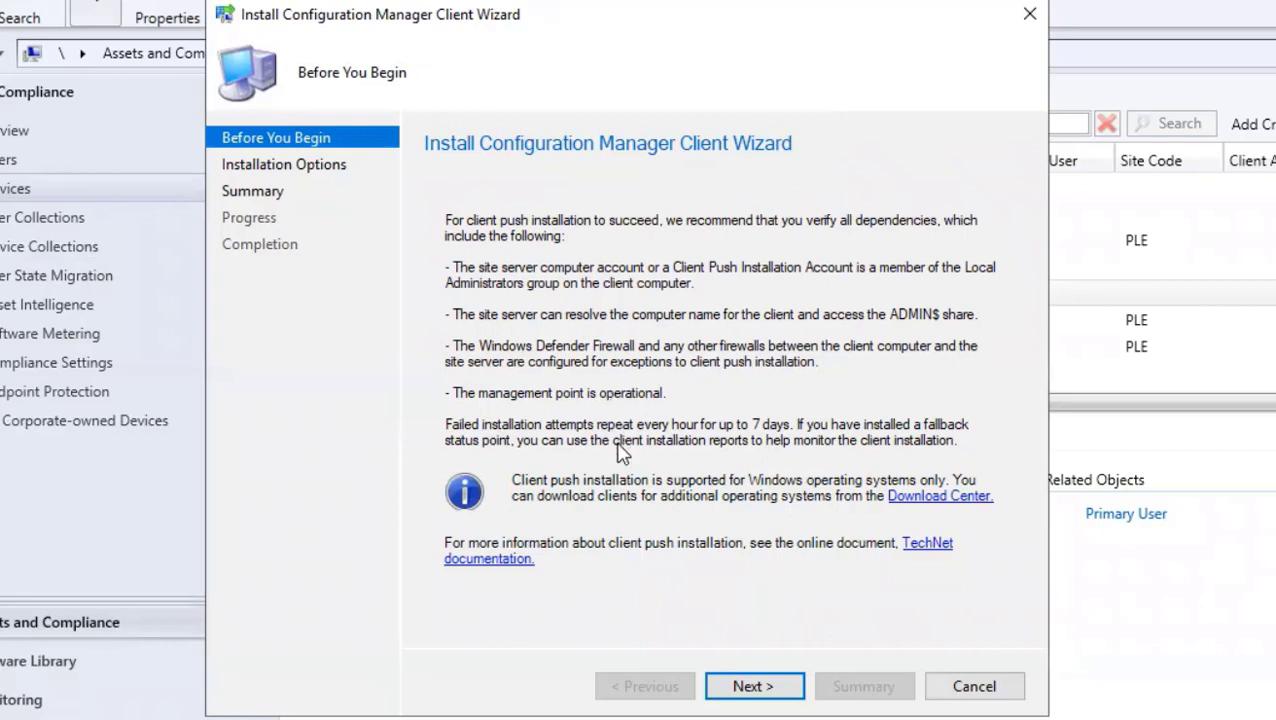
- Complete the Install Configuration Manager Client Wizard for TESTPC with all client push options left unselected
left_click(763, 686)
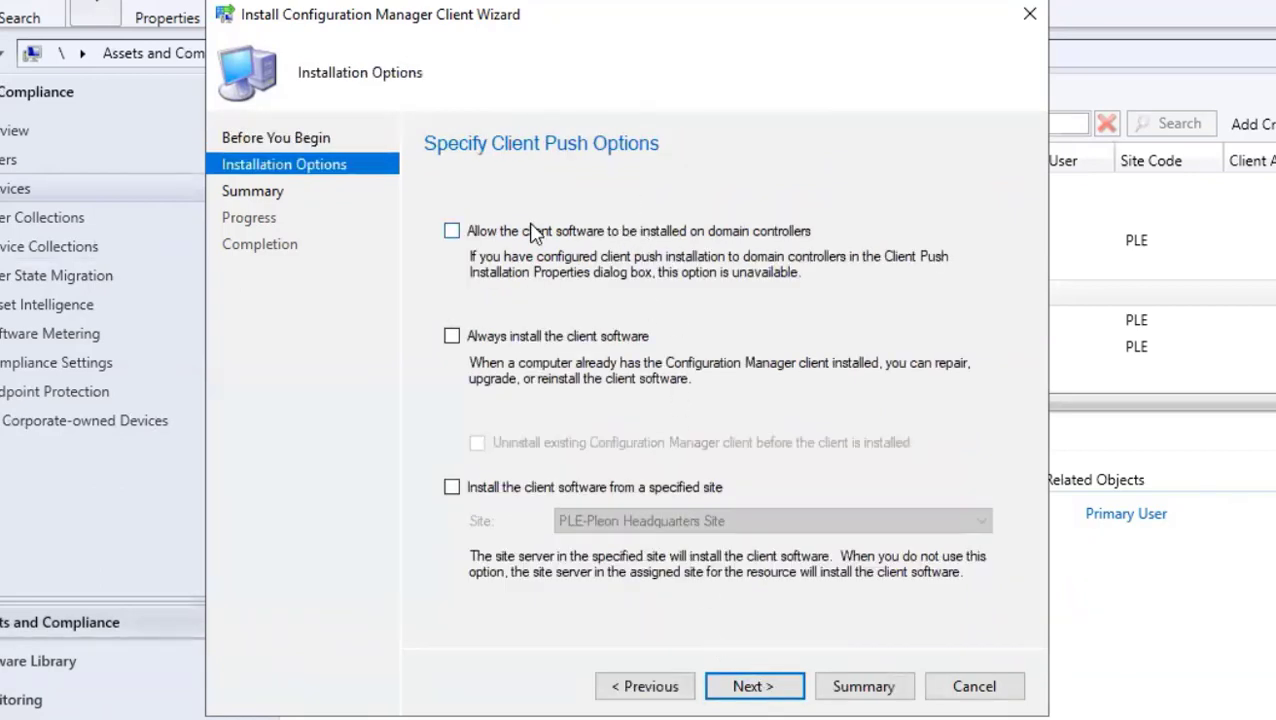
left_click(768, 688)
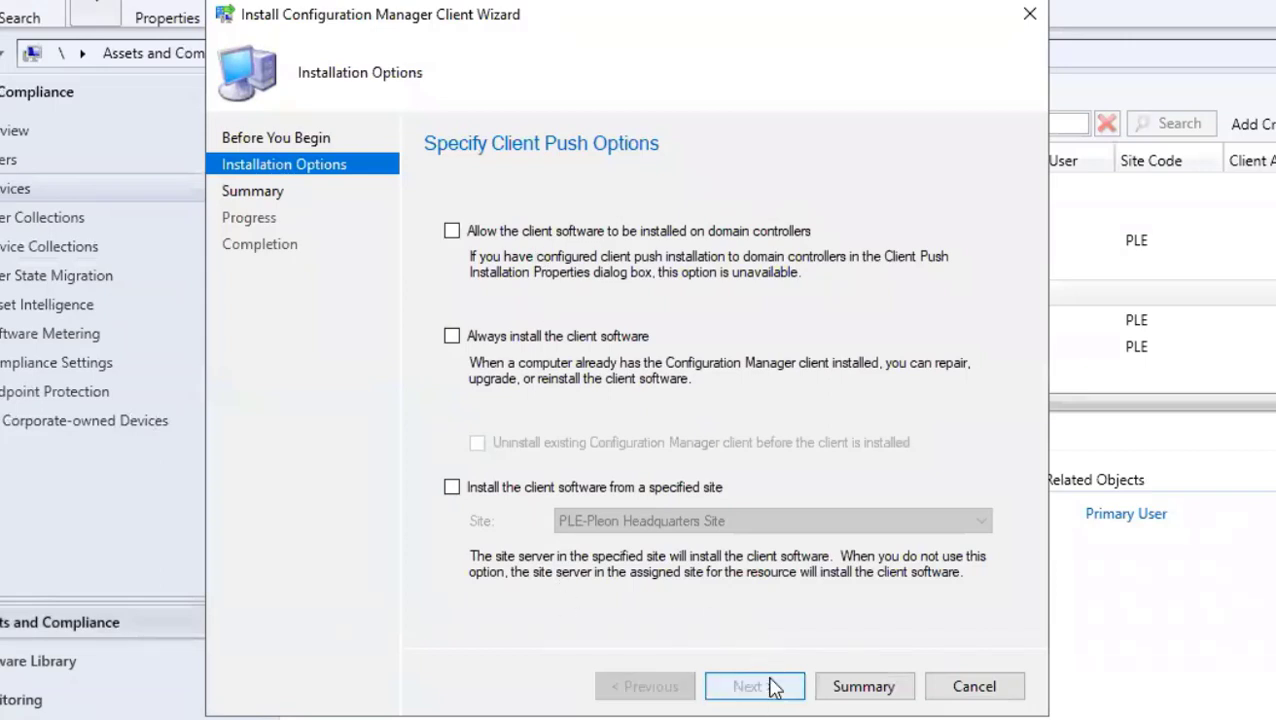
left_click(760, 688)
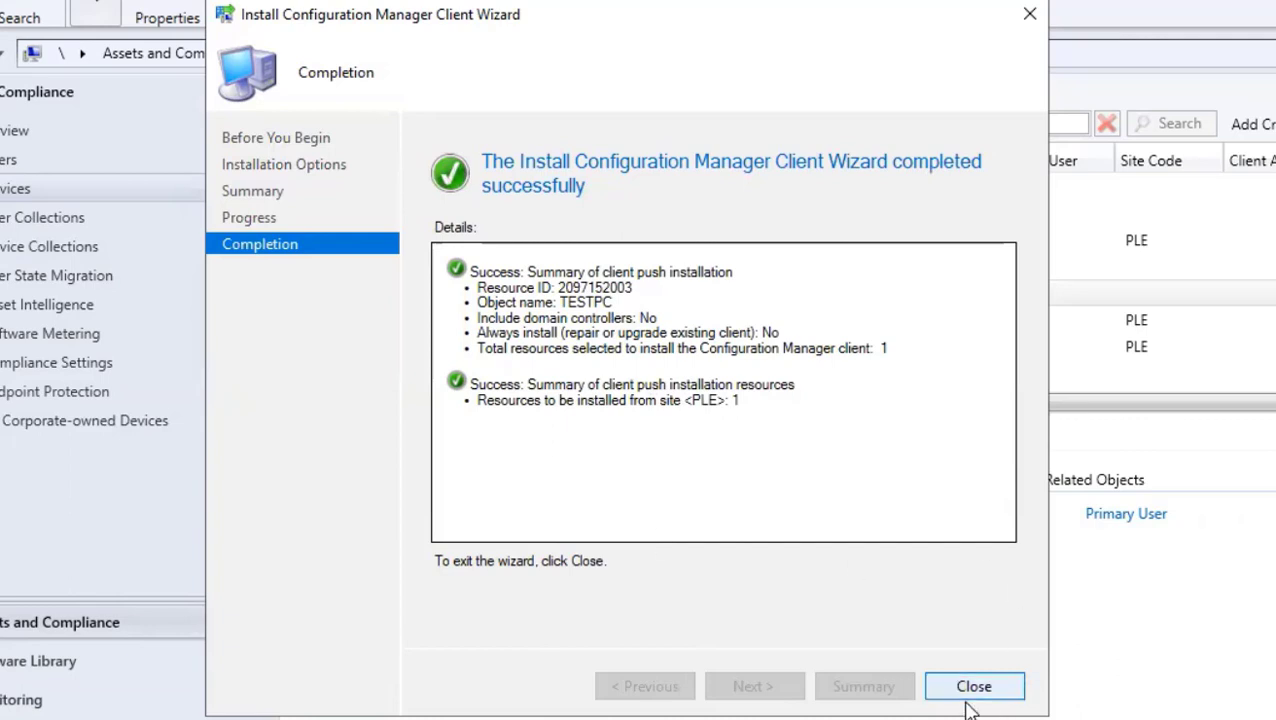
left_click(972, 687)
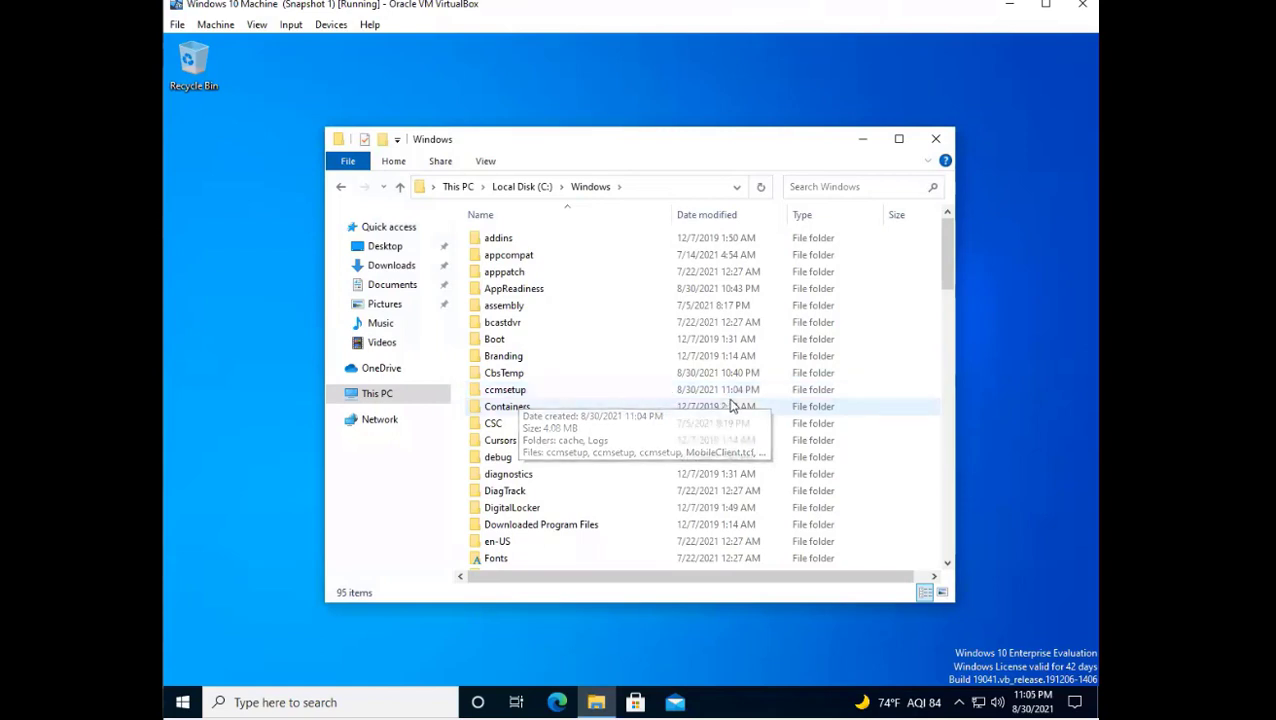
- On the Windows 10 machine, run CMTrace from C:\Windows\CCM, accept it as the default viewer for log files, and close it
double_click(510, 390)
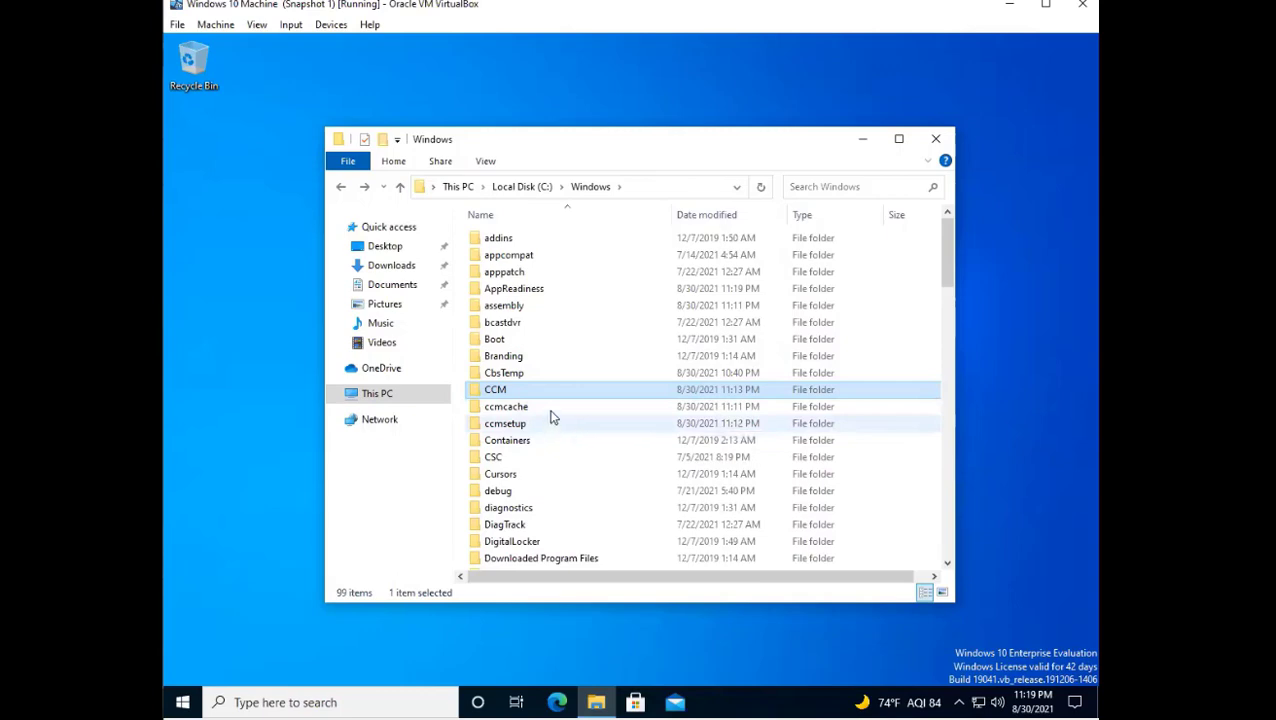
double_click(515, 391)
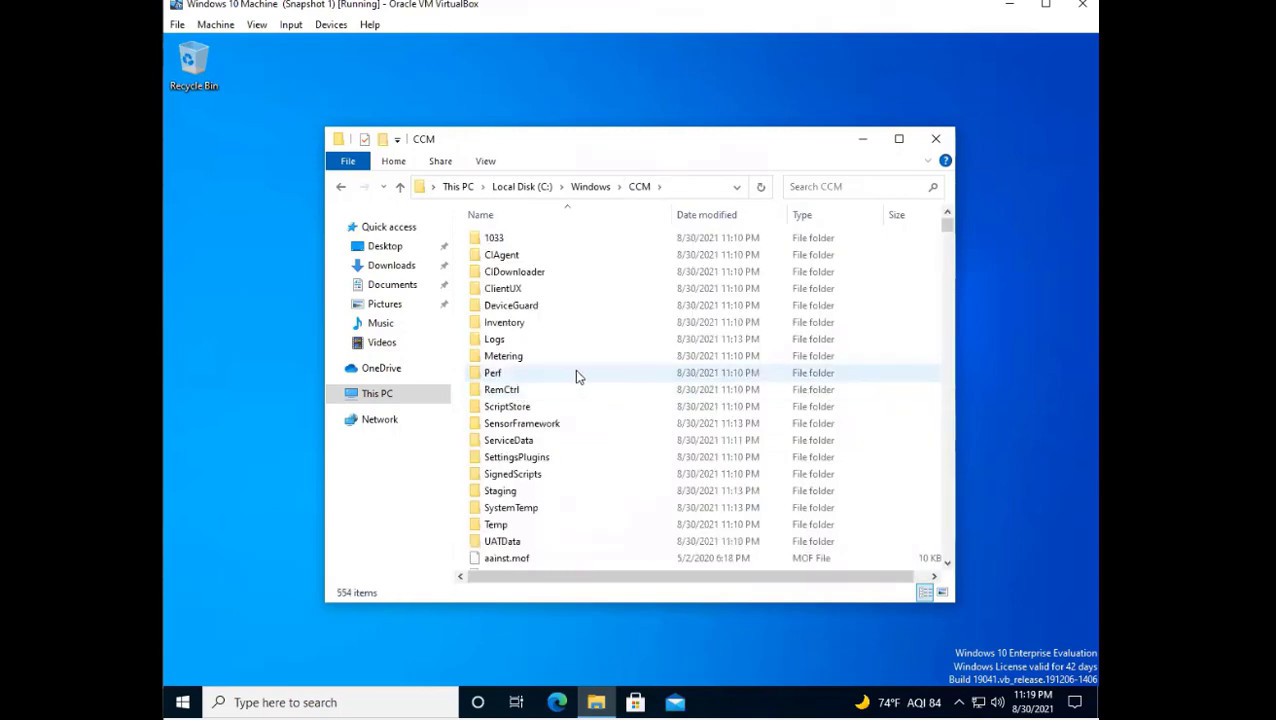
scroll(576, 380, "down", 15)
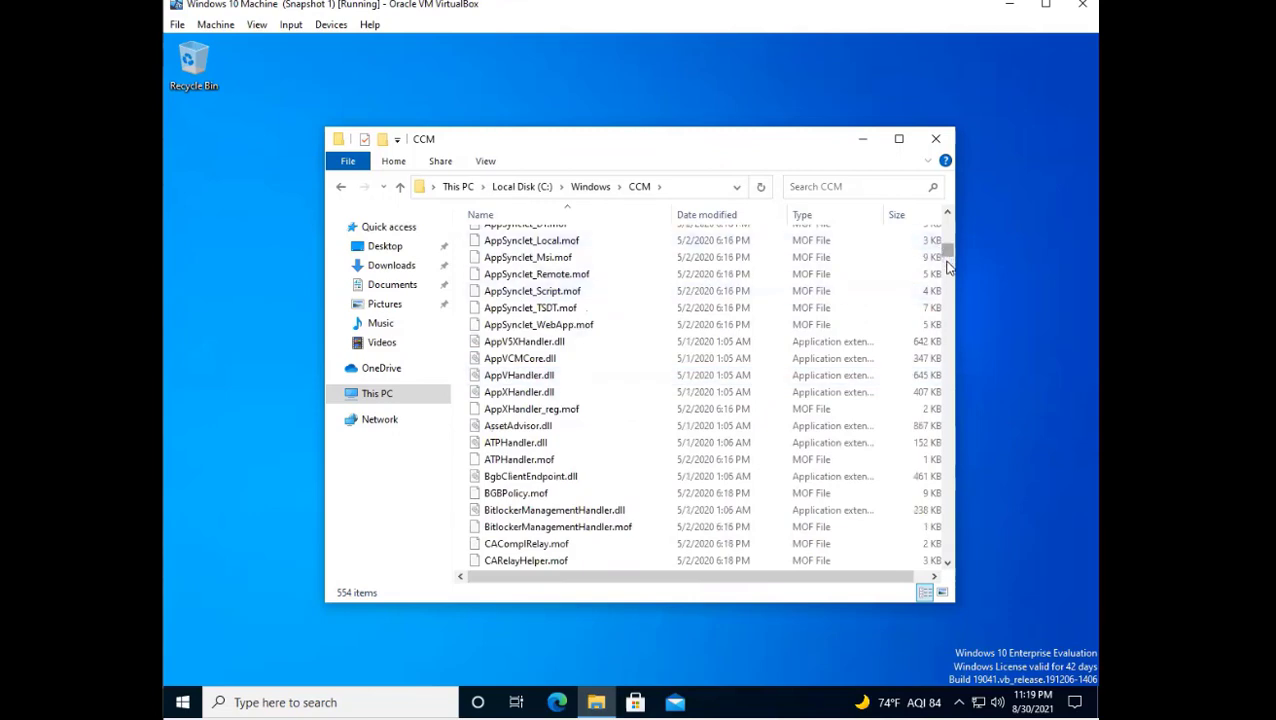
left_click_drag(944, 255, 947, 327)
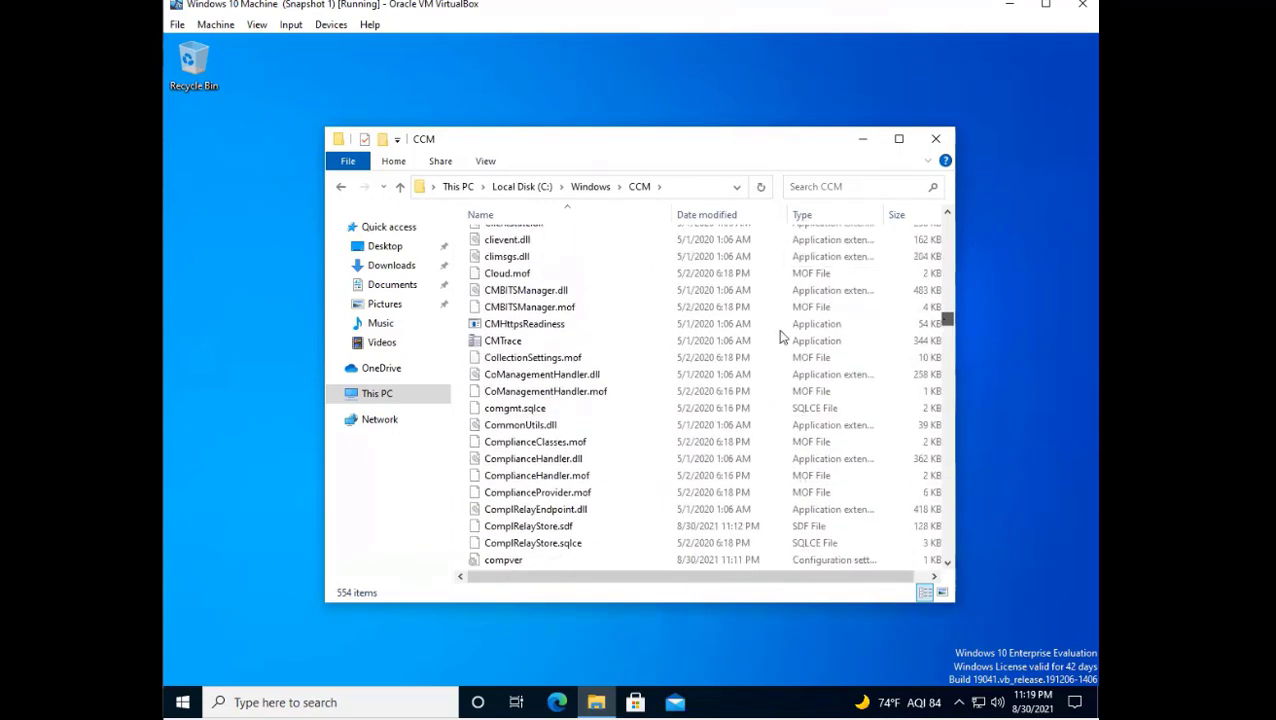
double_click(521, 341)
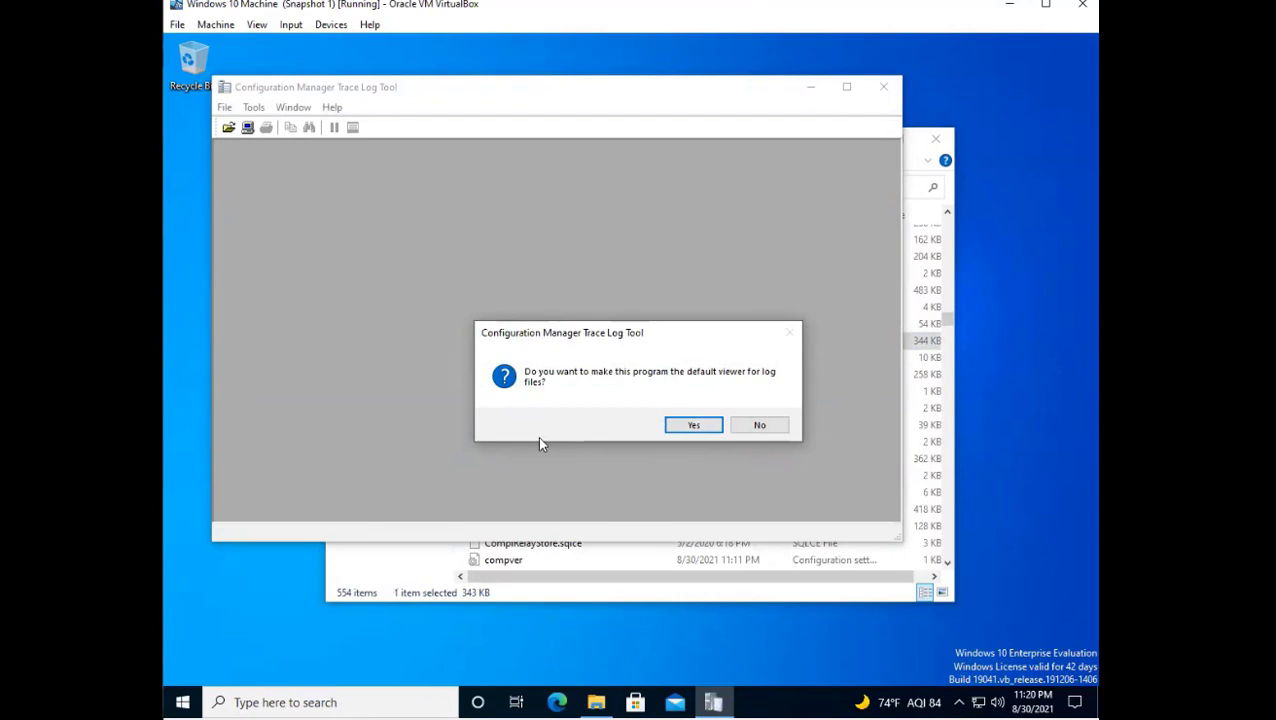
left_click(691, 428)
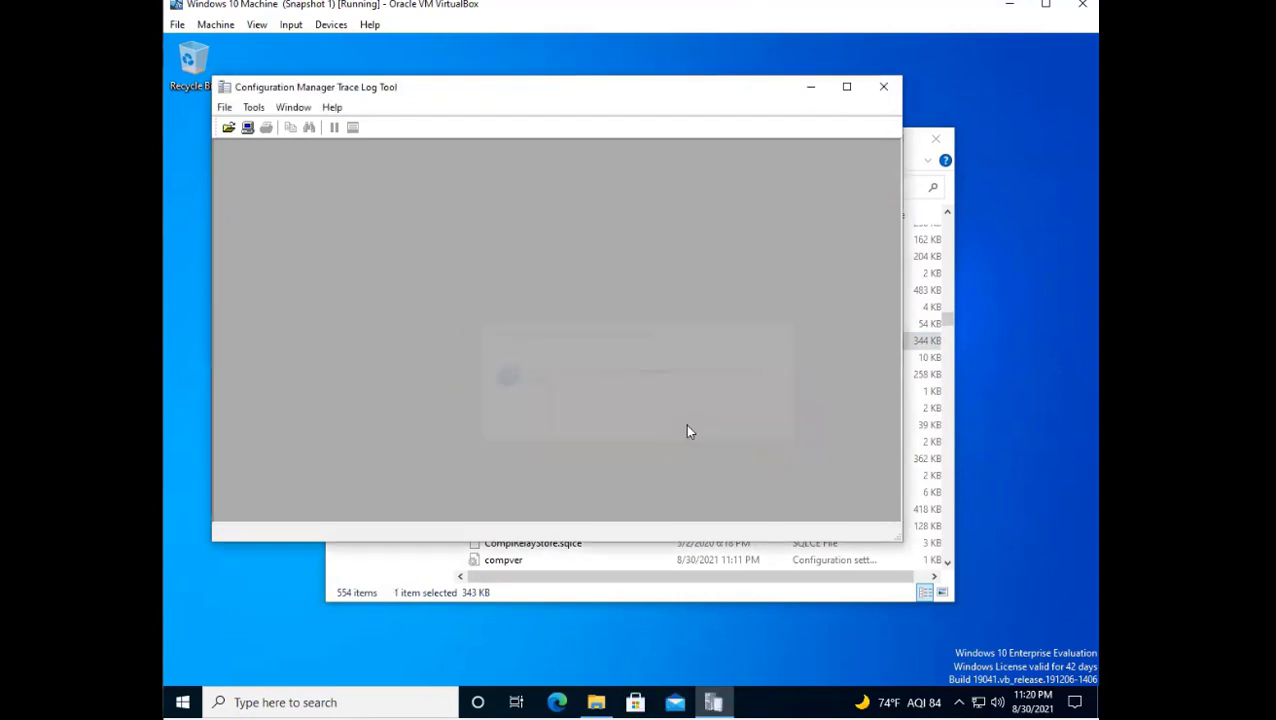
left_click(883, 86)
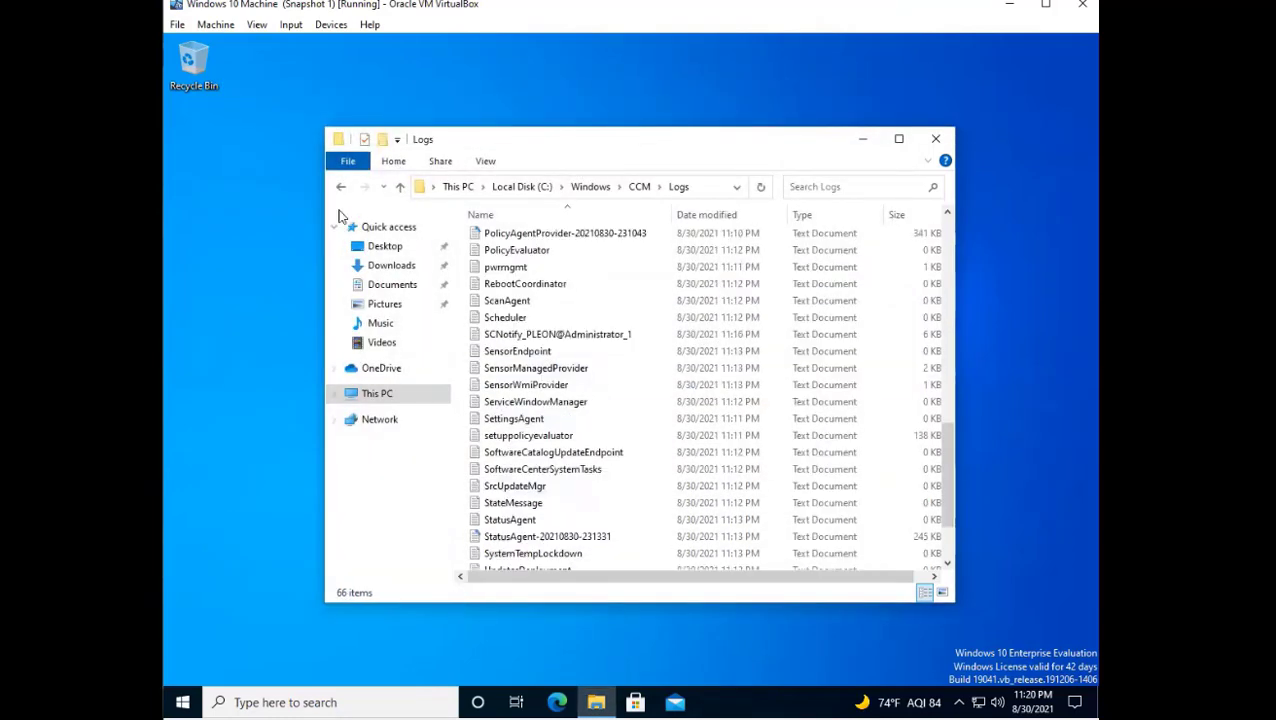
- Open the ccmsetup log in C:\Windows\ccmsetup\Logs with CMTrace_x86.exe and make that app the permanent choice for .log files
left_click(340, 187)
left_click(340, 187)
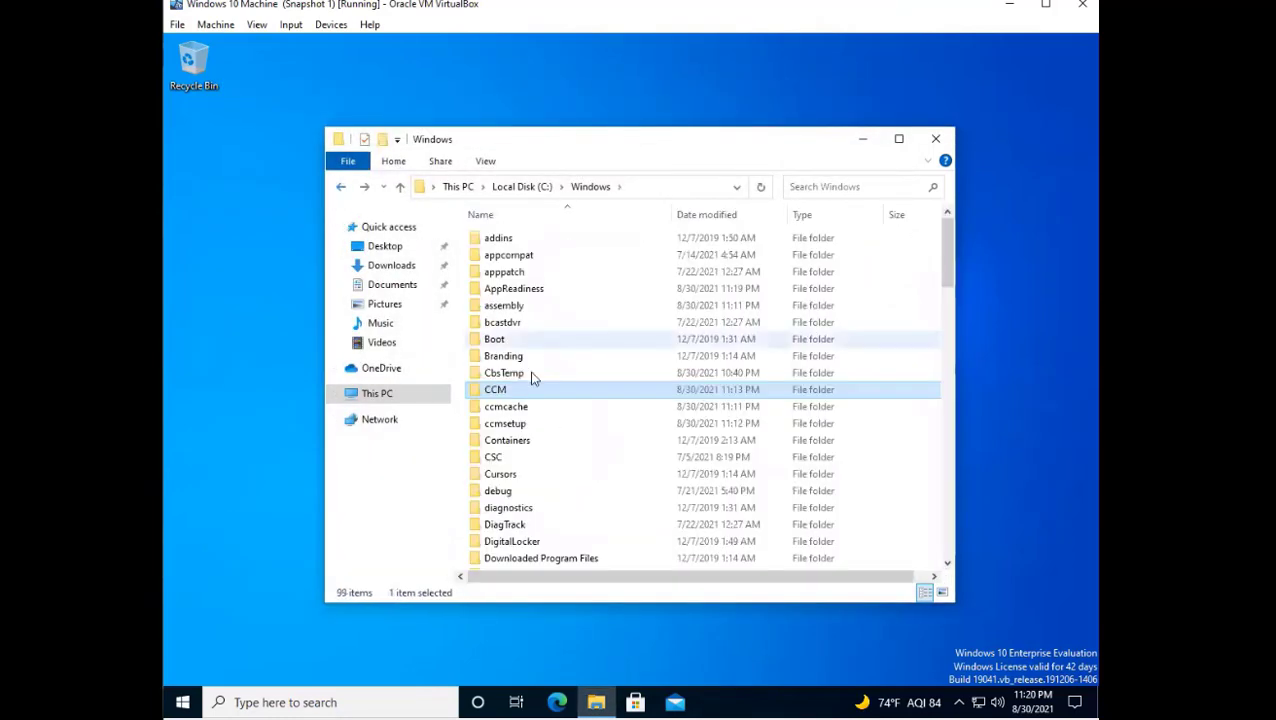
double_click(508, 424)
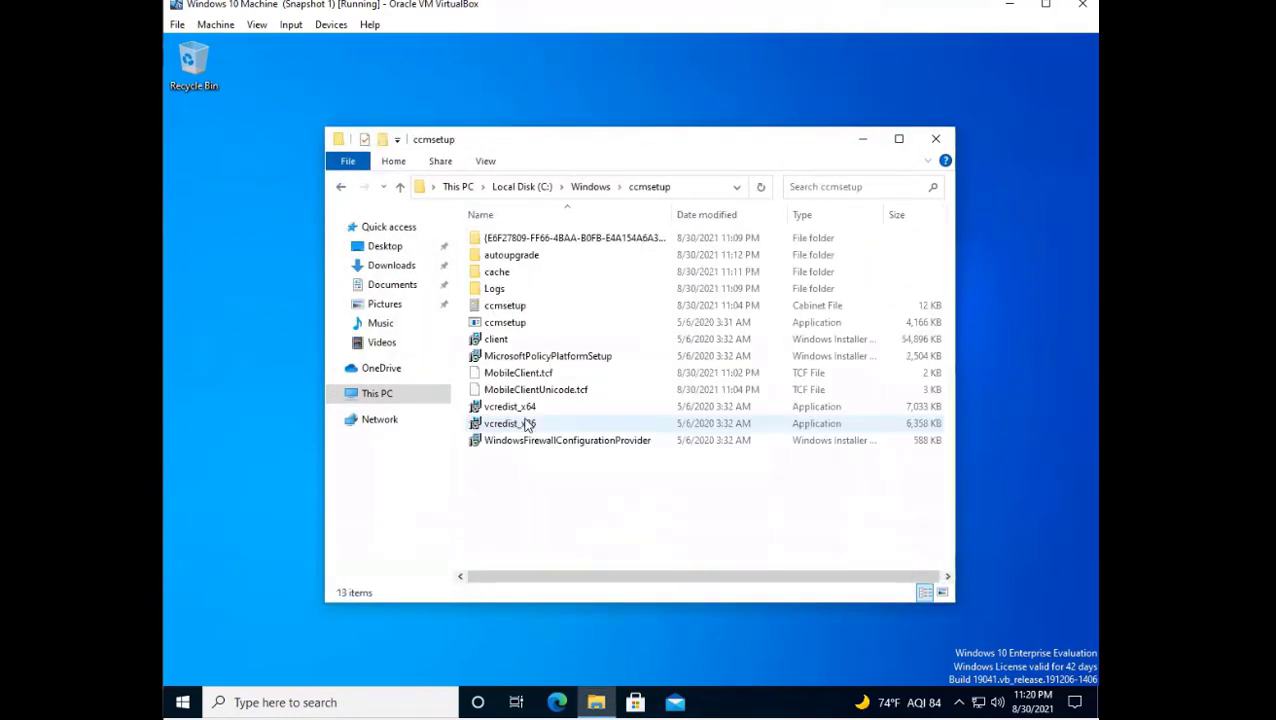
double_click(520, 288)
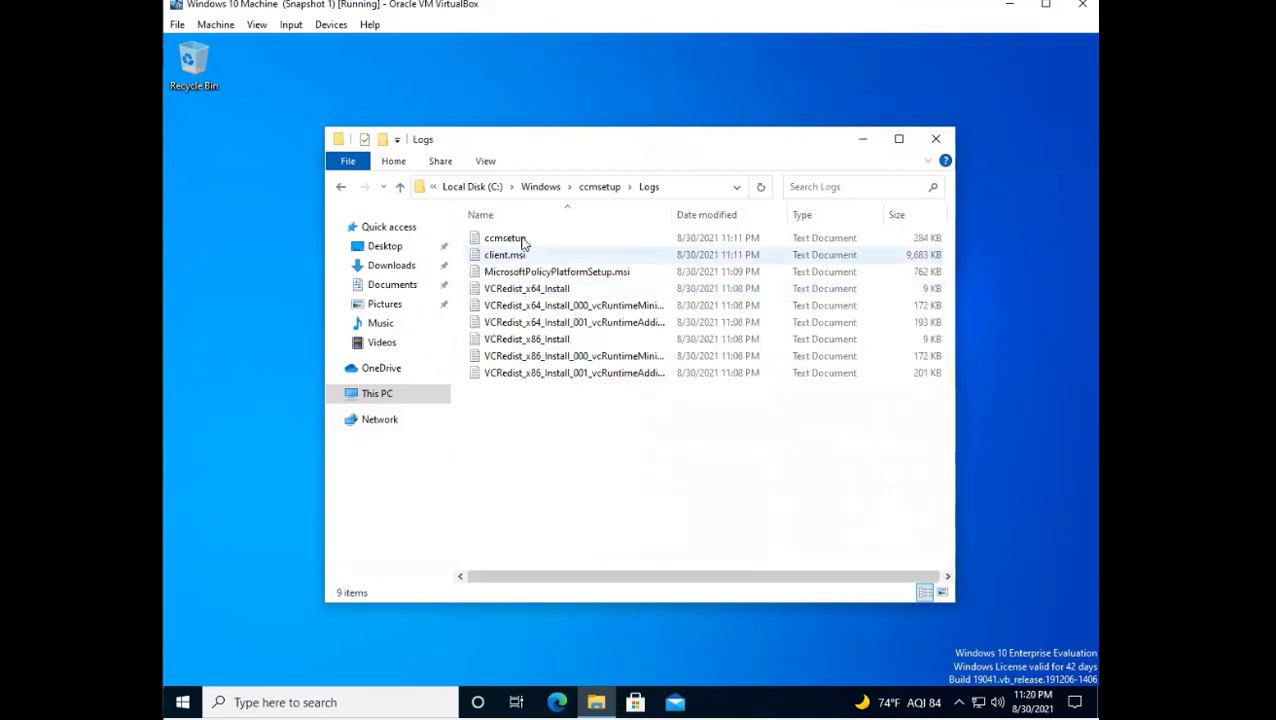
left_click(522, 243)
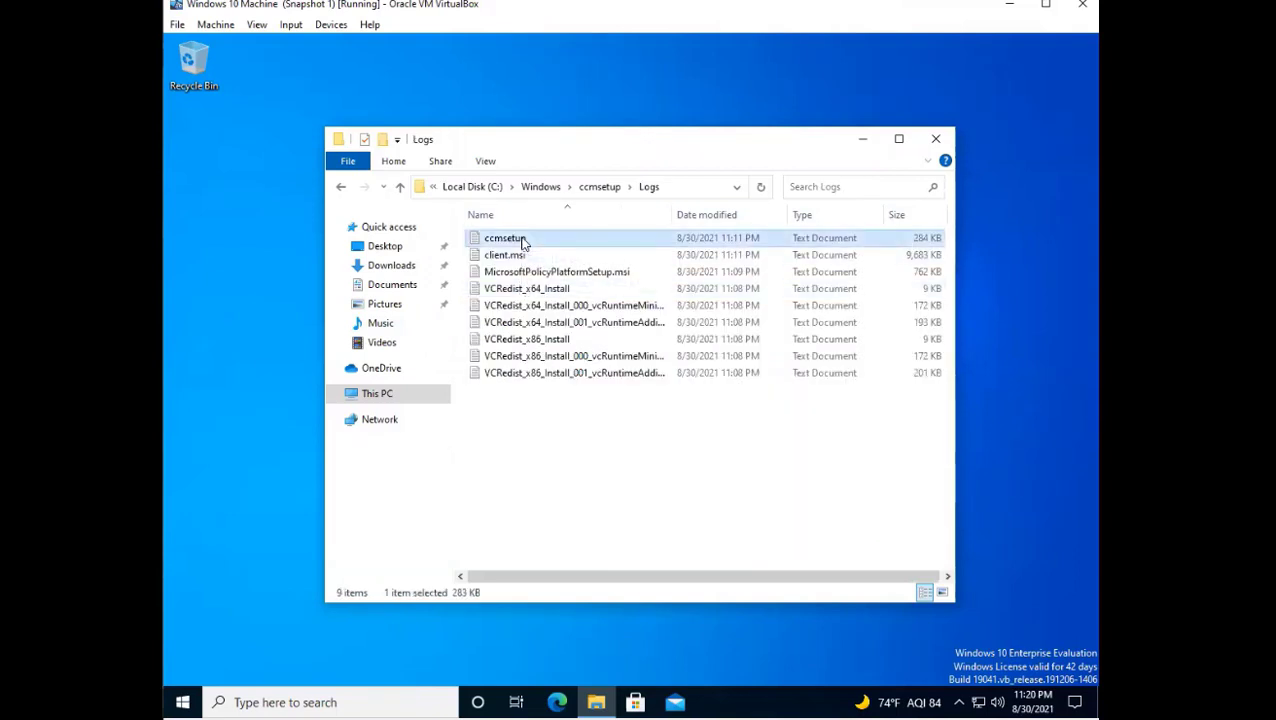
double_click(522, 243)
left_click(572, 365)
left_click(500, 484)
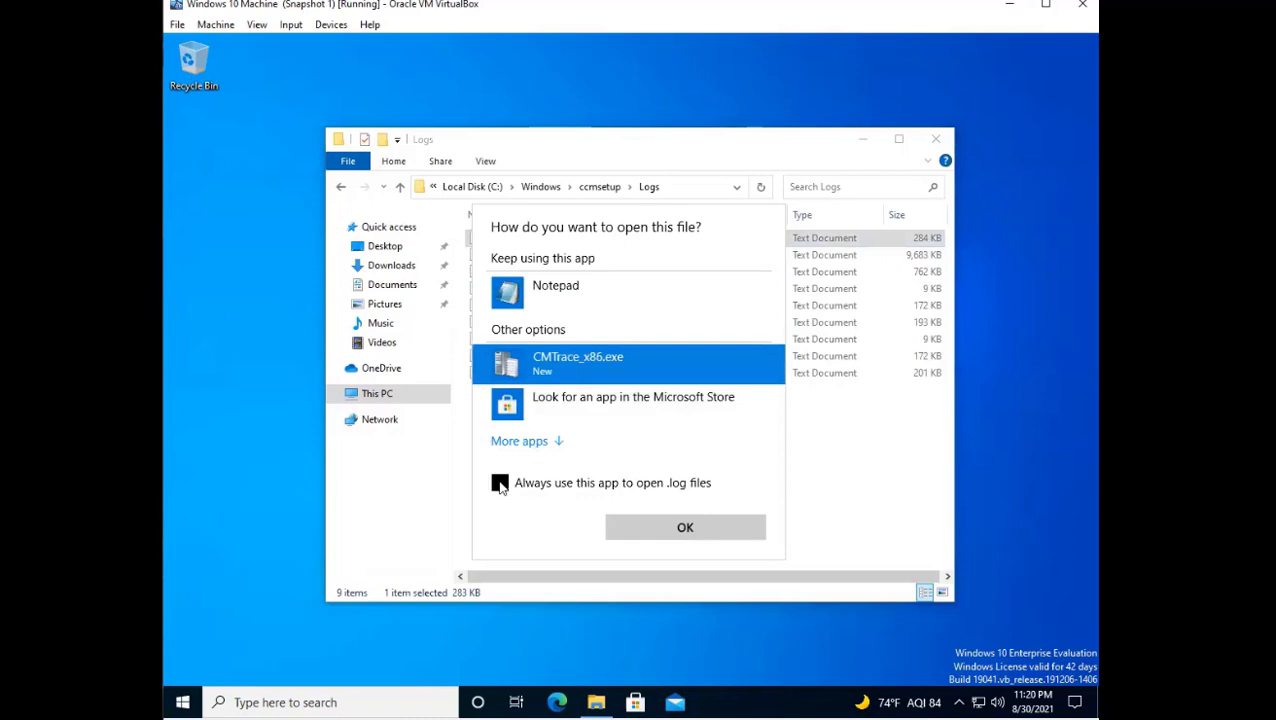
left_click(652, 524)
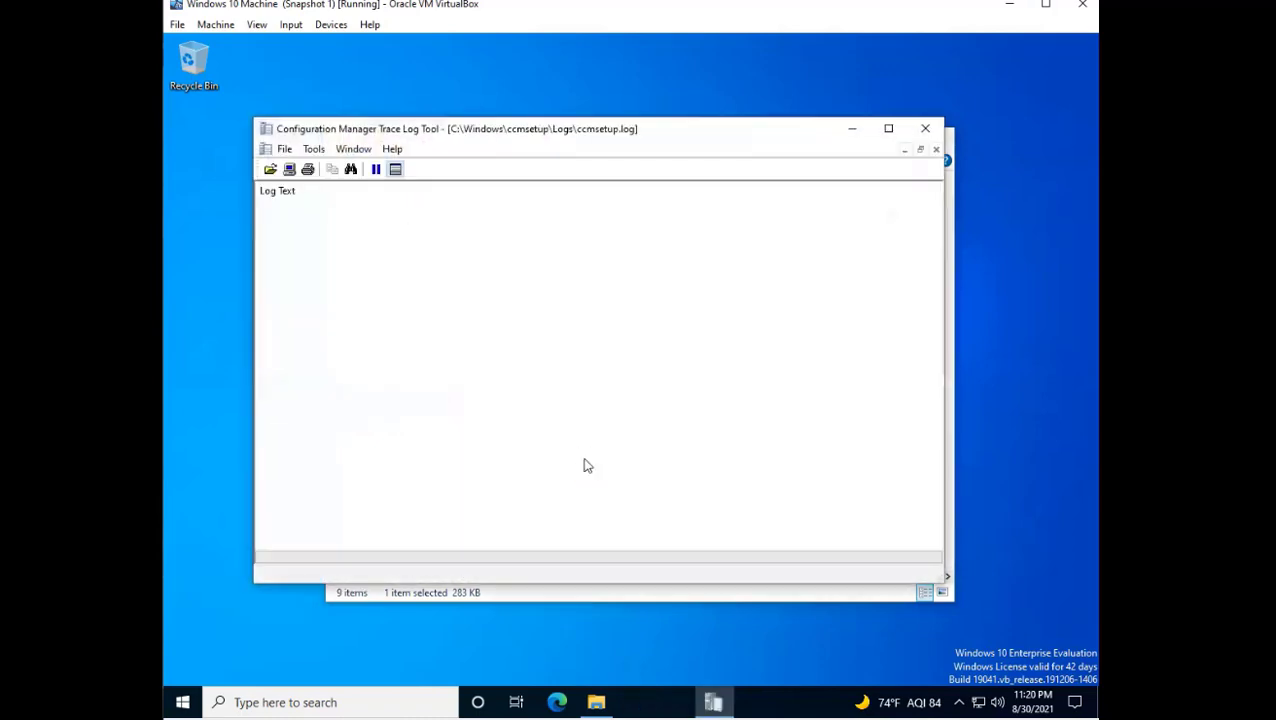
- Enlarge the log viewer, review the final client installation entries in ccmsetup.log, and close the log
left_click_drag(718, 140, 676, 116)
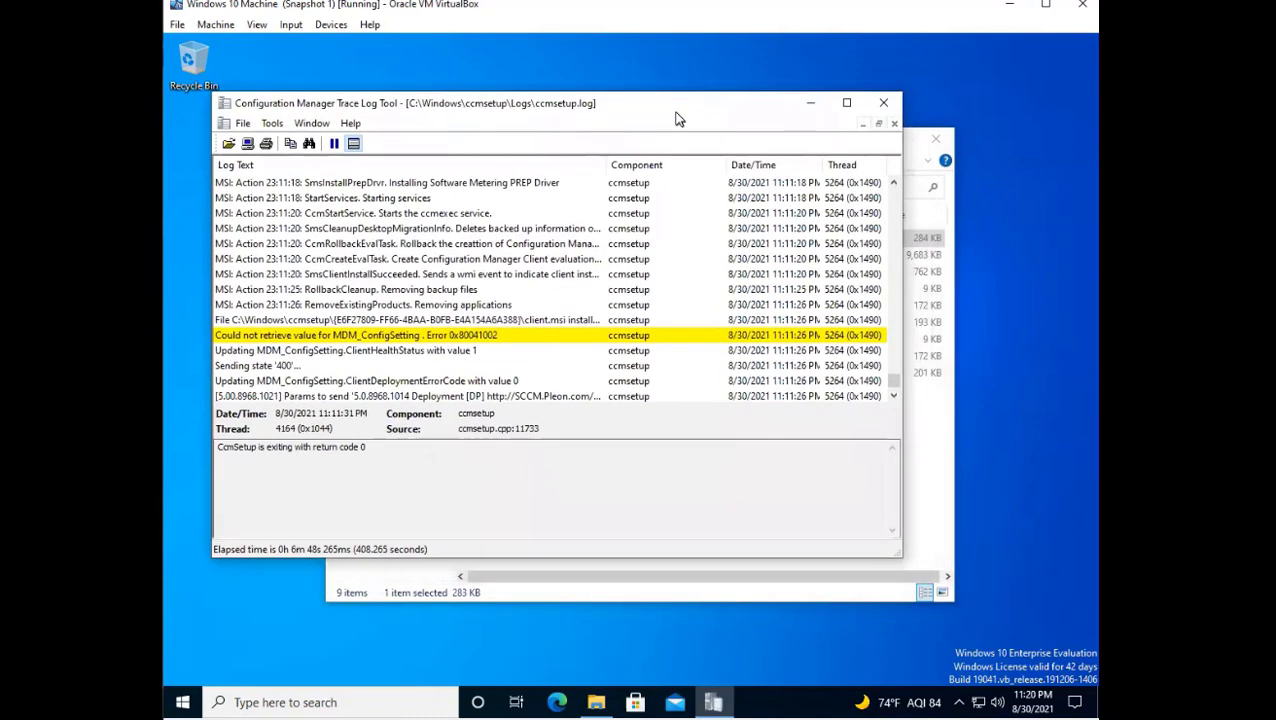
left_click_drag(900, 555, 953, 639)
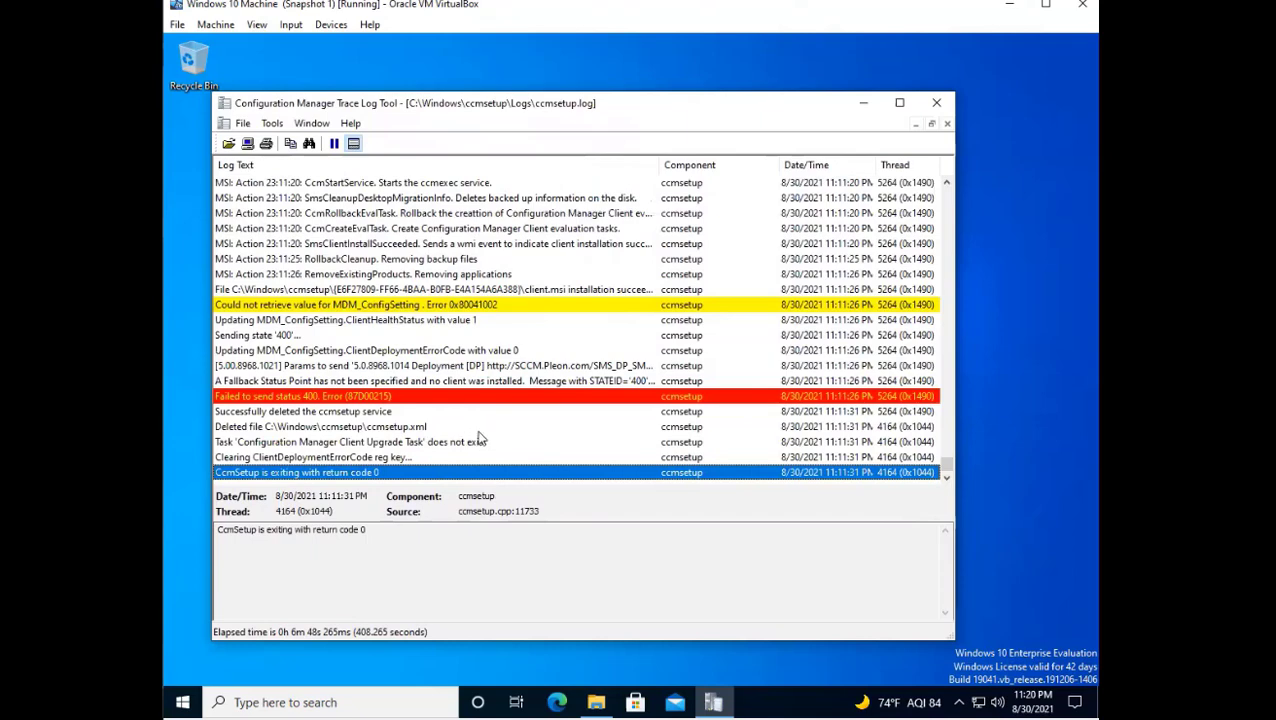
scroll(478, 437, "up", 3)
scroll(420, 390, "up", 2)
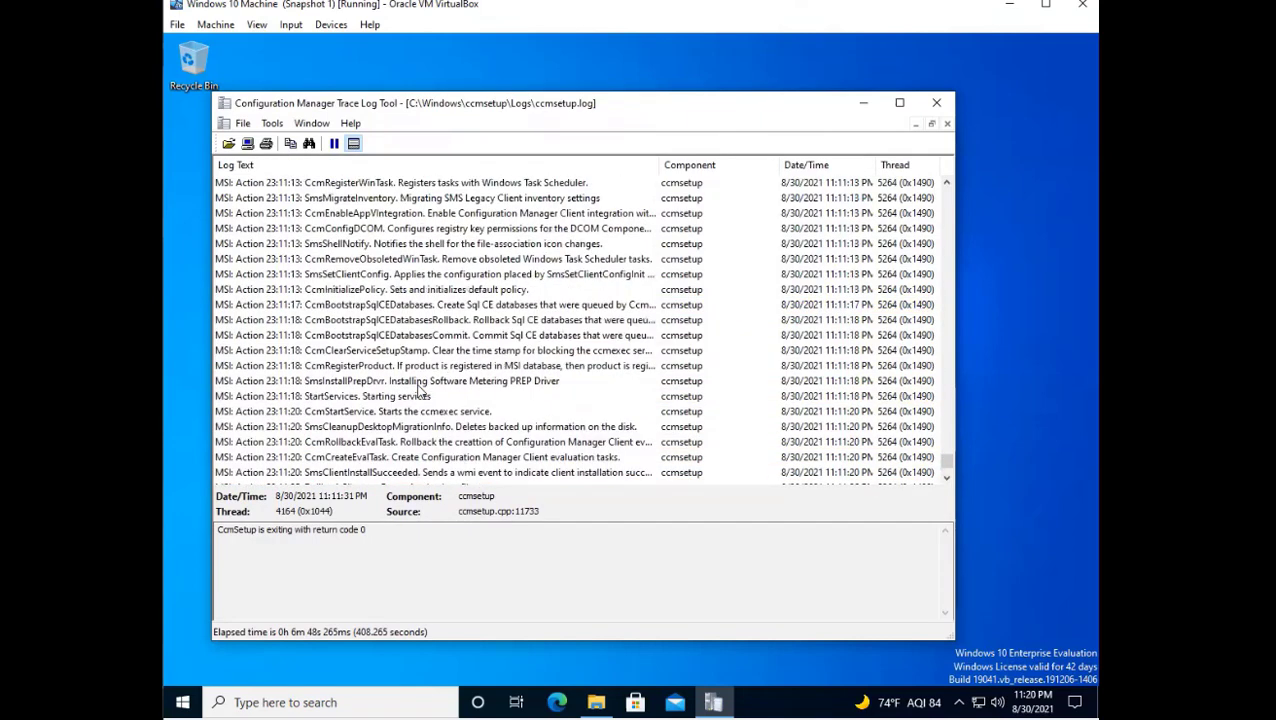
scroll(420, 390, "up", 4)
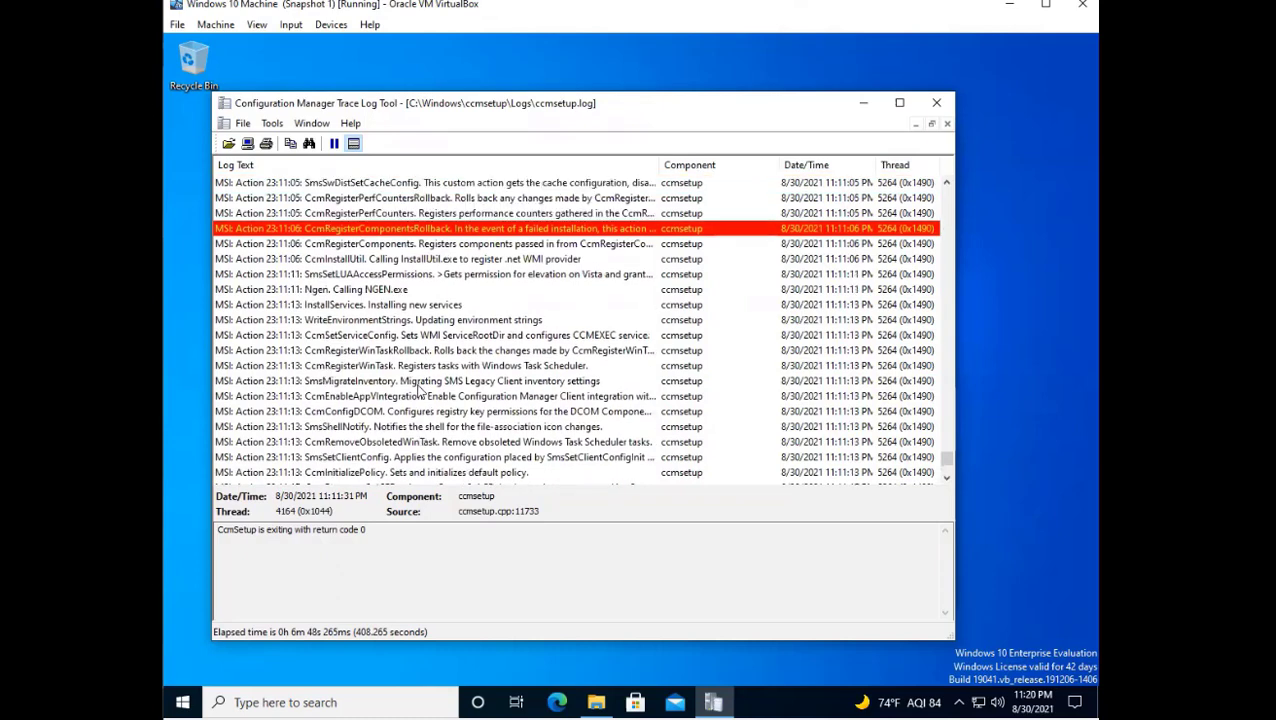
scroll(420, 390, "up", 7)
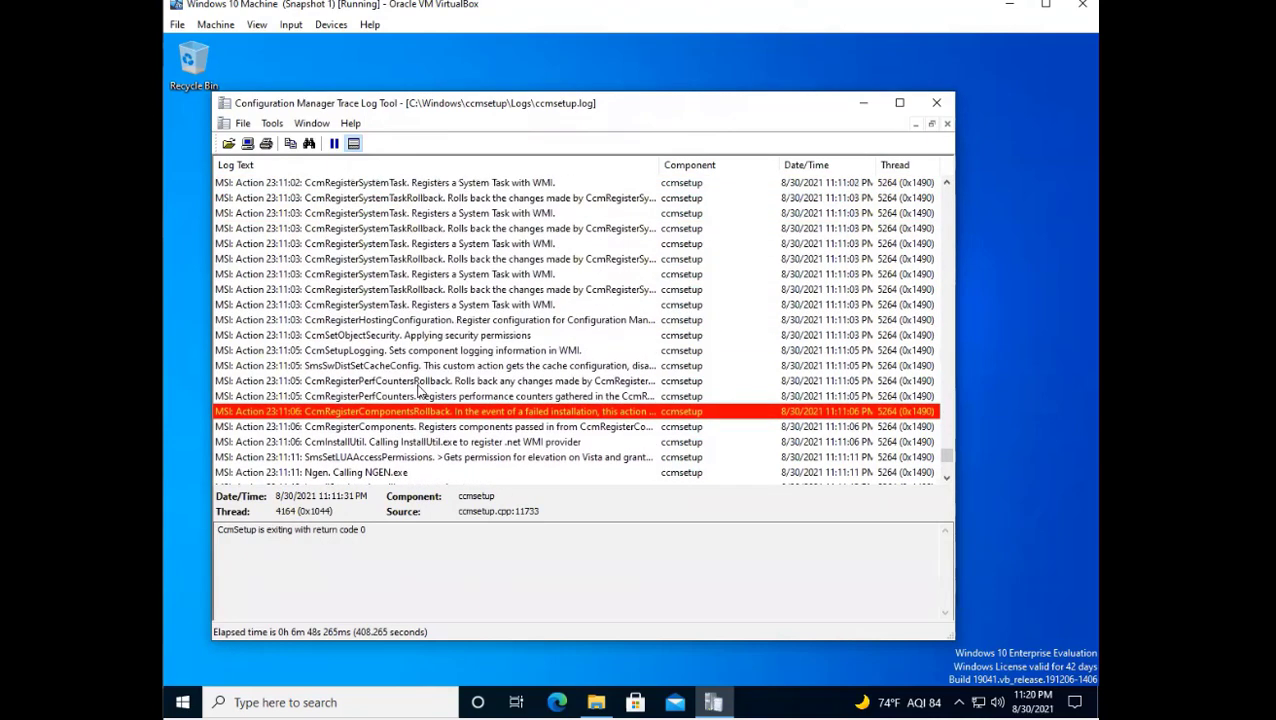
scroll(420, 390, "down", 5)
scroll(420, 390, "down", 10)
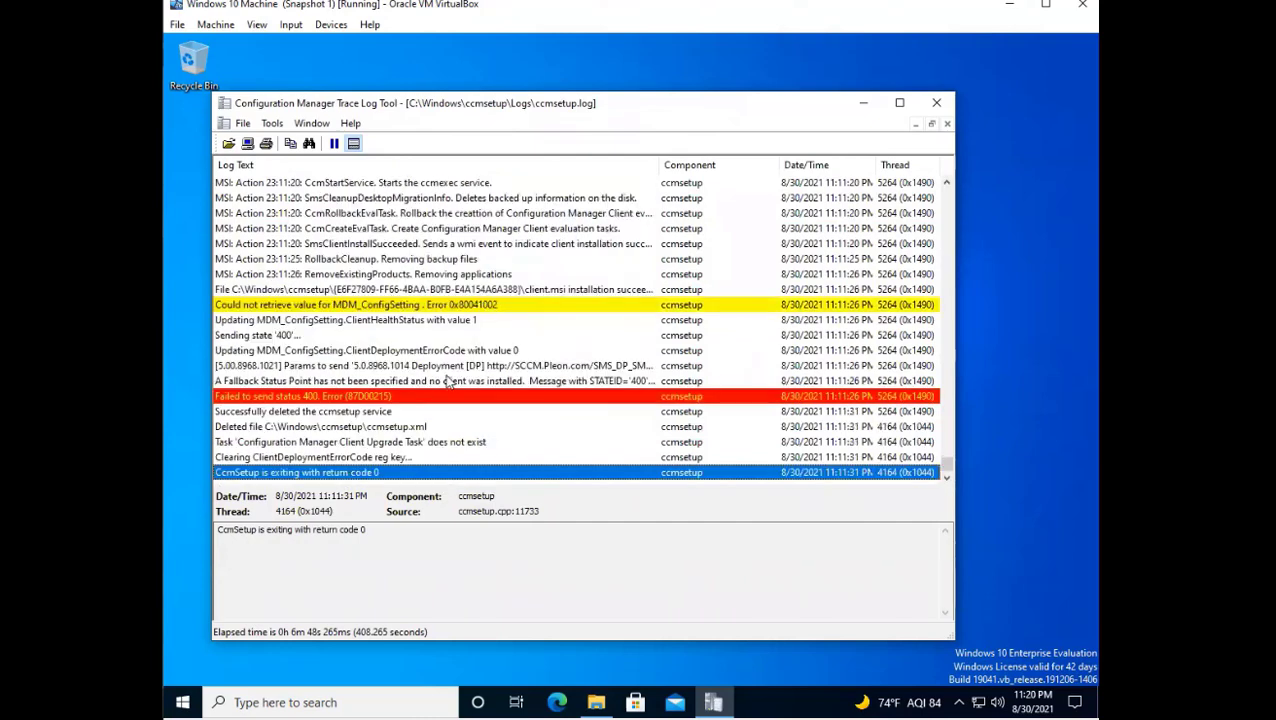
left_click(936, 102)
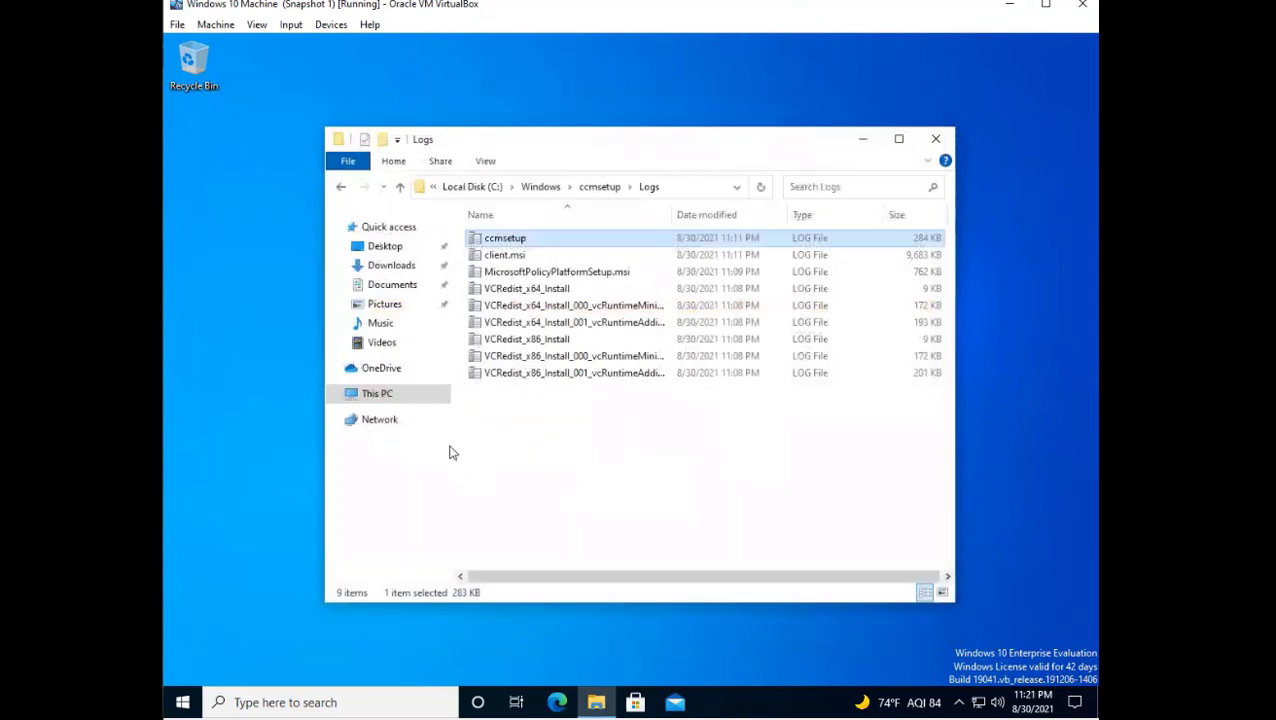
- Return to the Windows folder, then open Control Panel and display its items as small icons
left_click(342, 188)
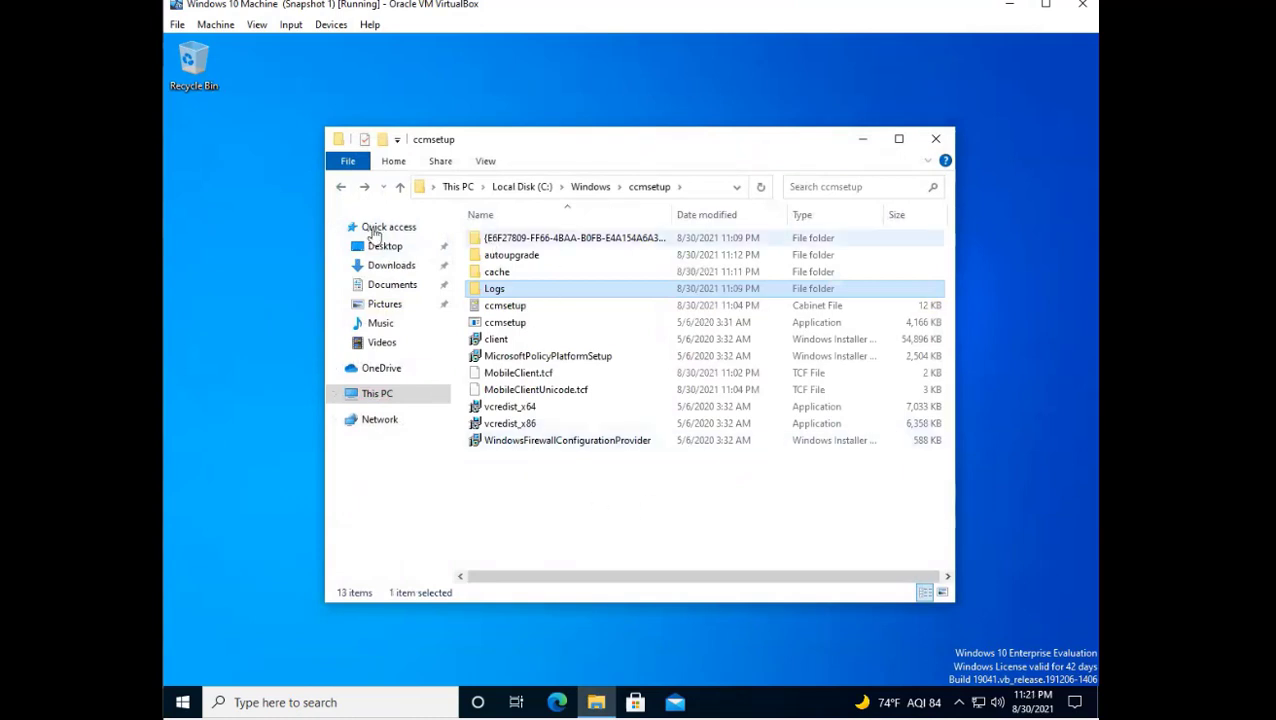
left_click(341, 188)
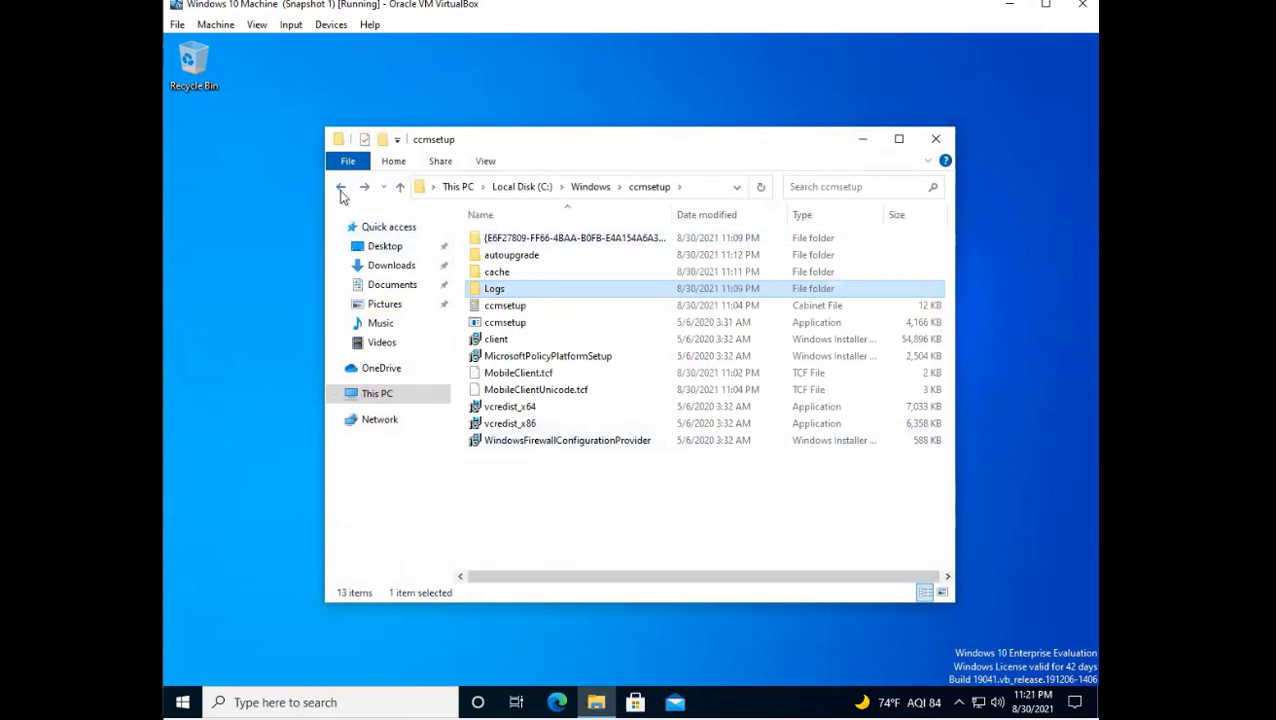
left_click(184, 703)
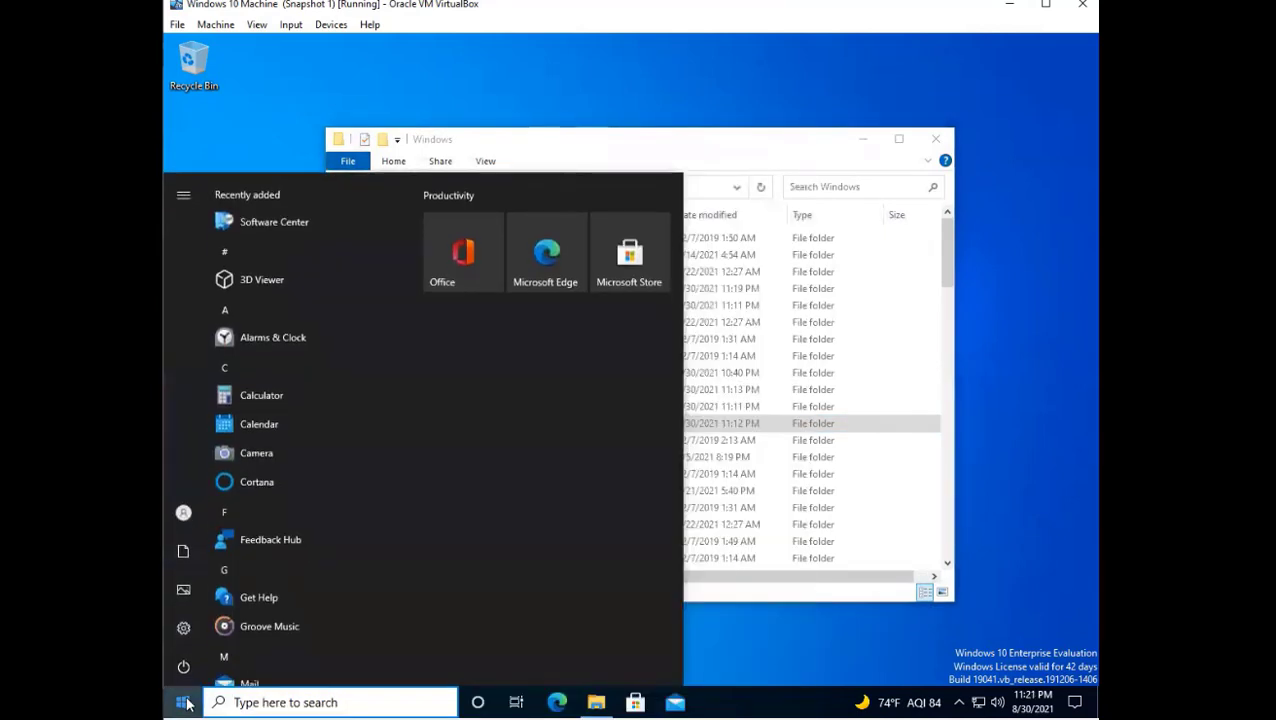
type("cont")
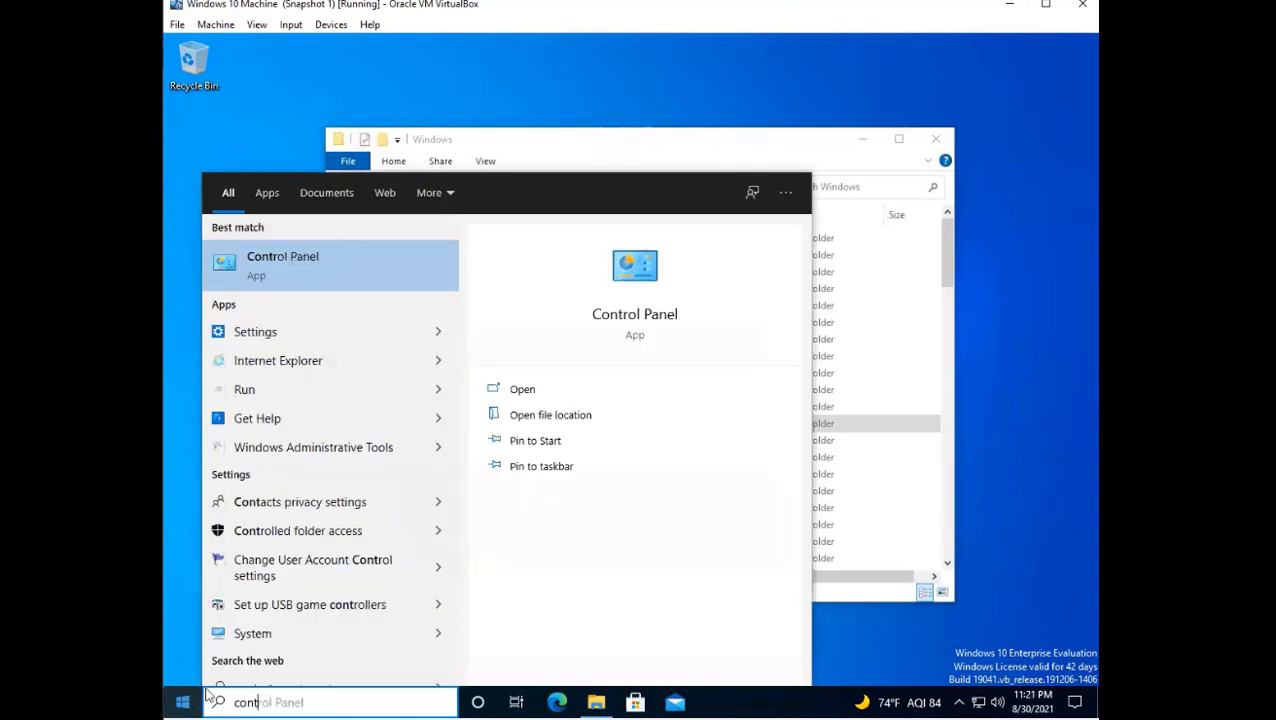
left_click(350, 270)
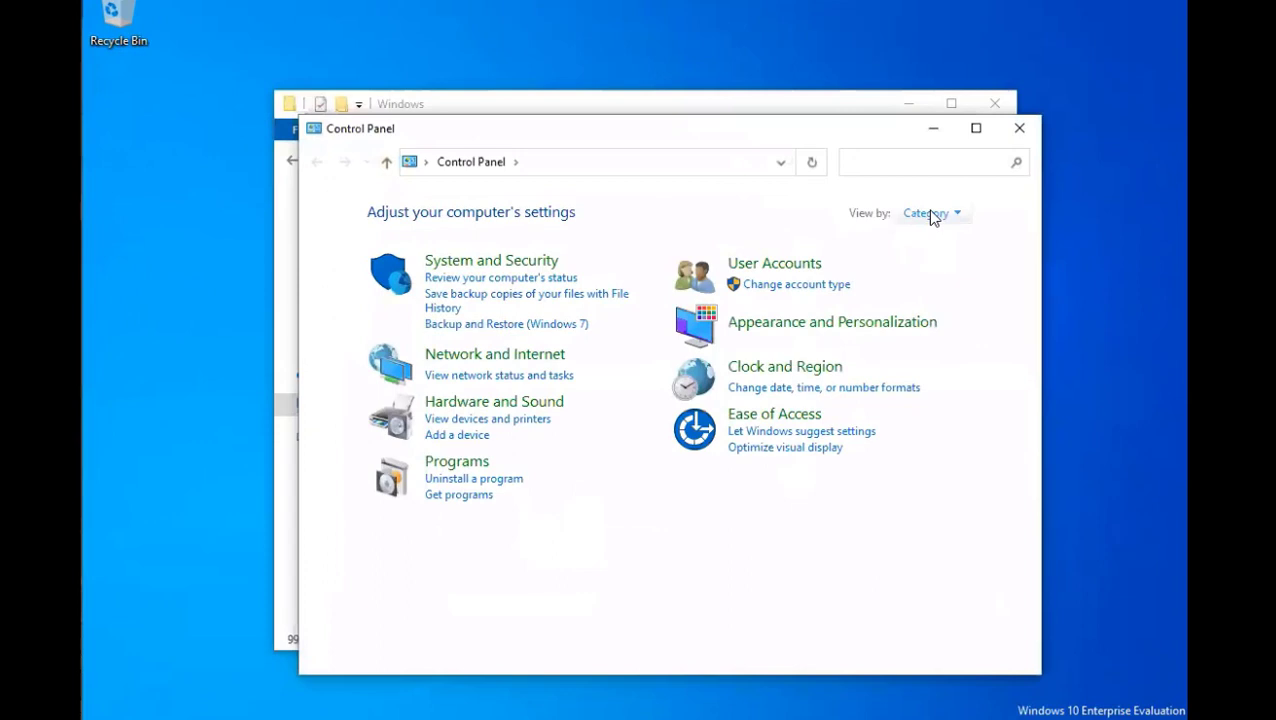
left_click(880, 231)
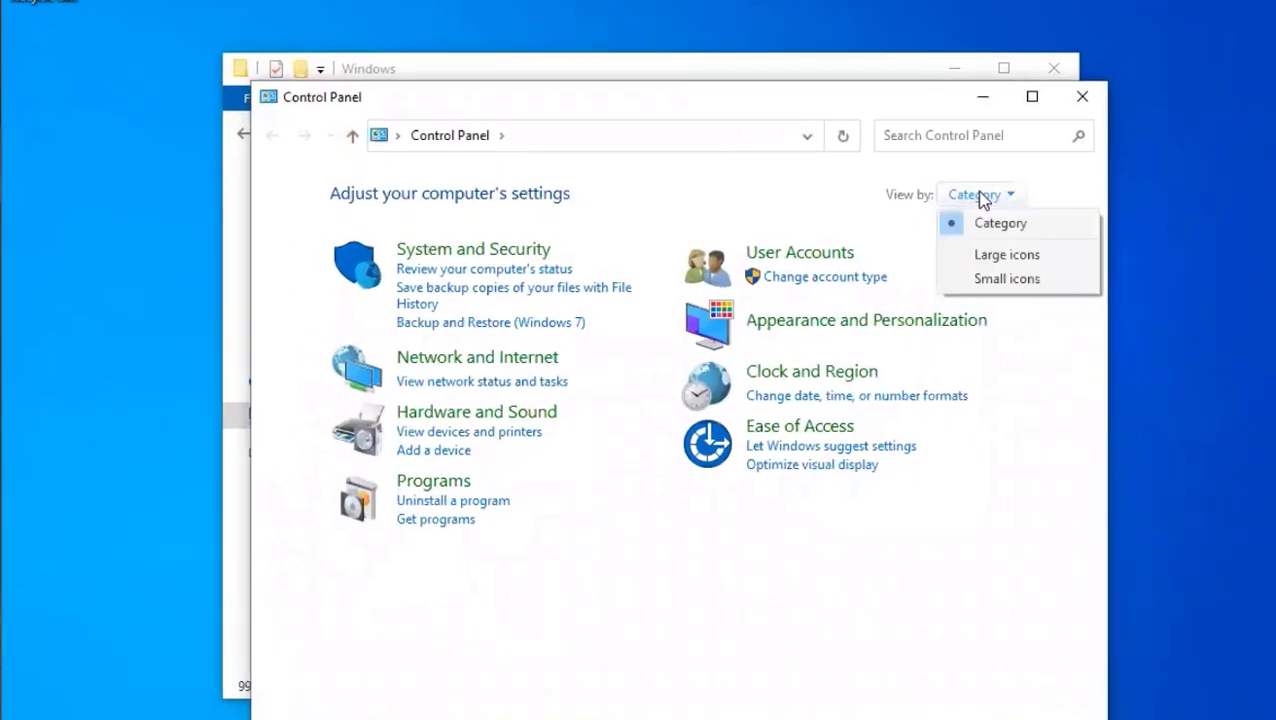
left_click(1005, 278)
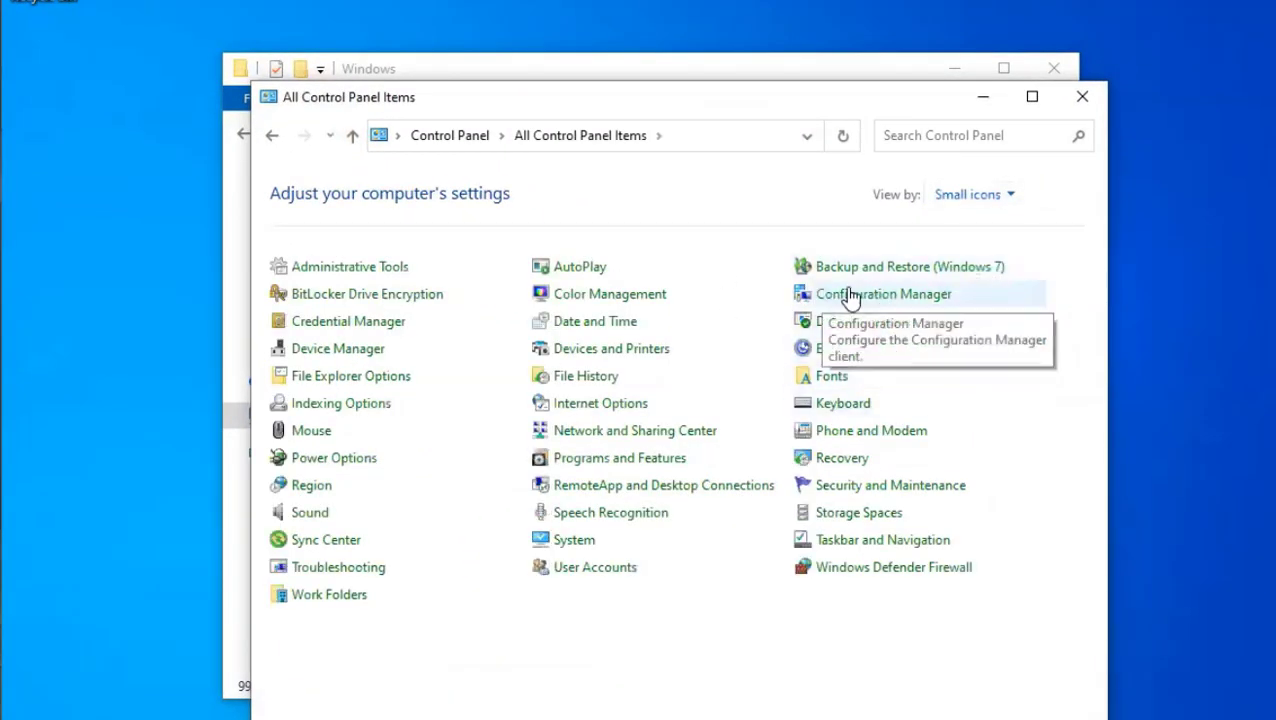
- Open the Configuration Manager properties, review the general client properties, components and available actions such as Machine Policy Retrieval & Evaluation Cycle, and close the dialog
left_click(849, 297)
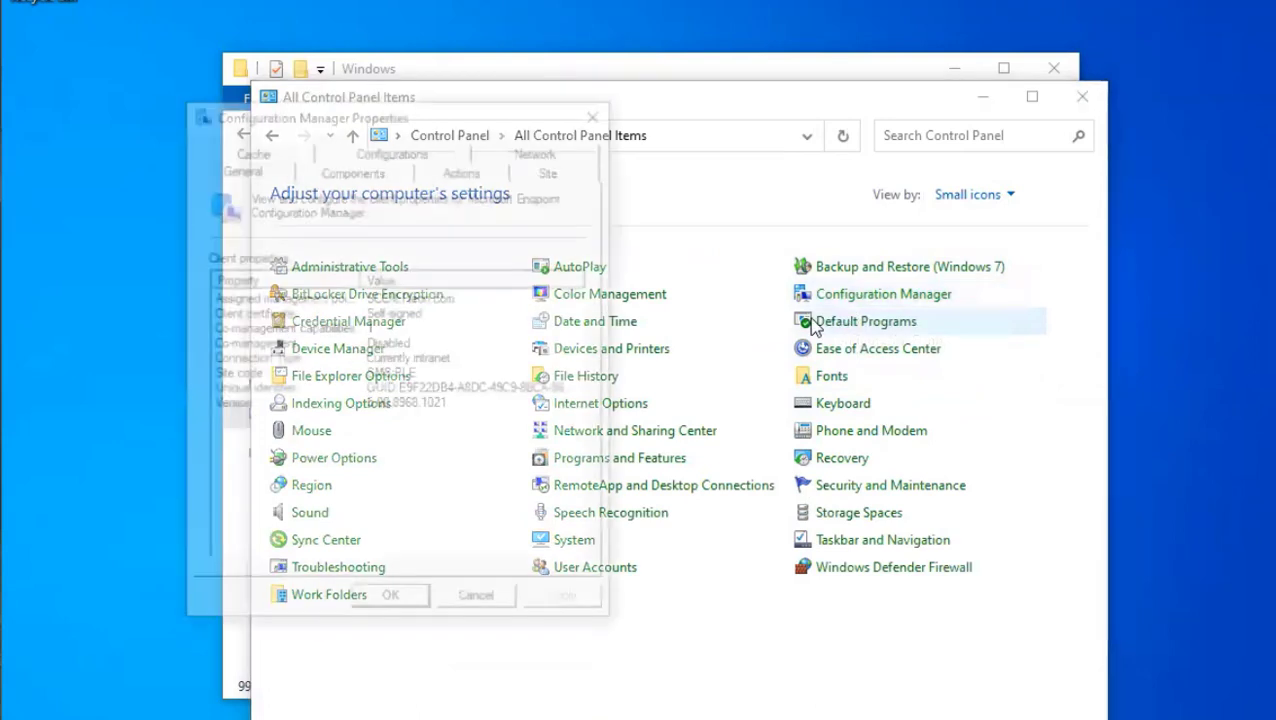
left_click_drag(465, 124, 363, 98)
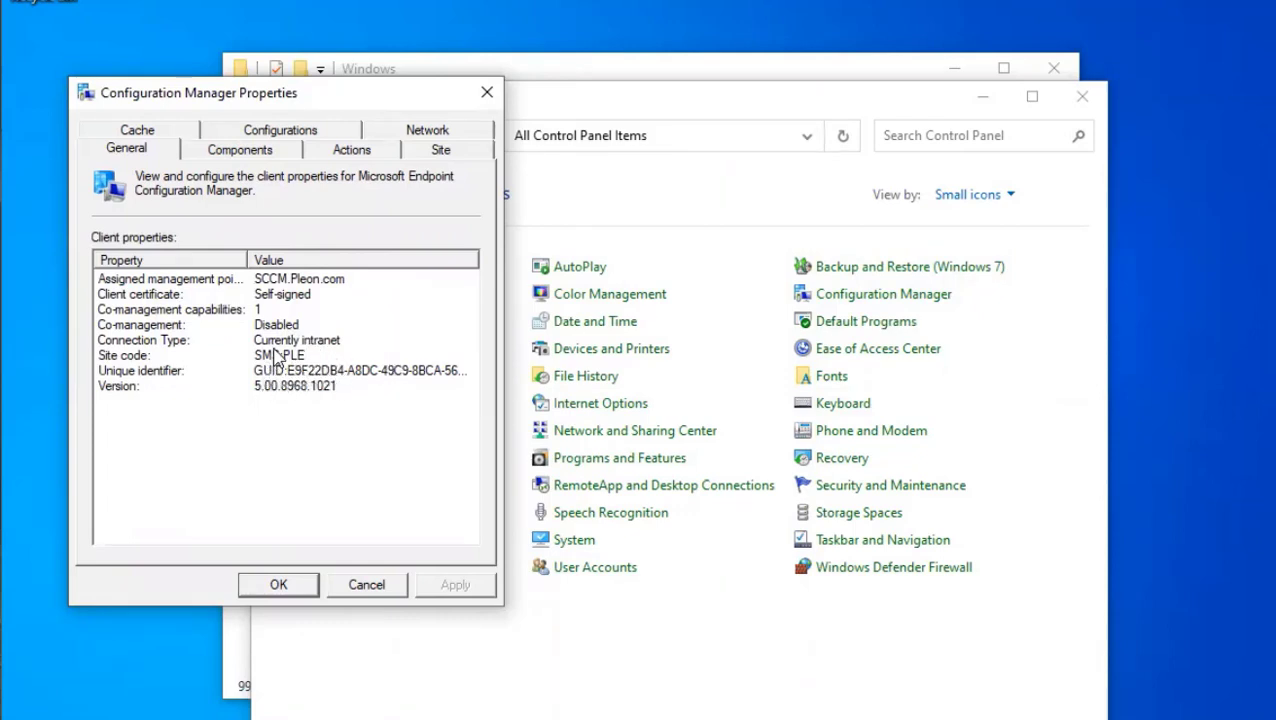
left_click(250, 157)
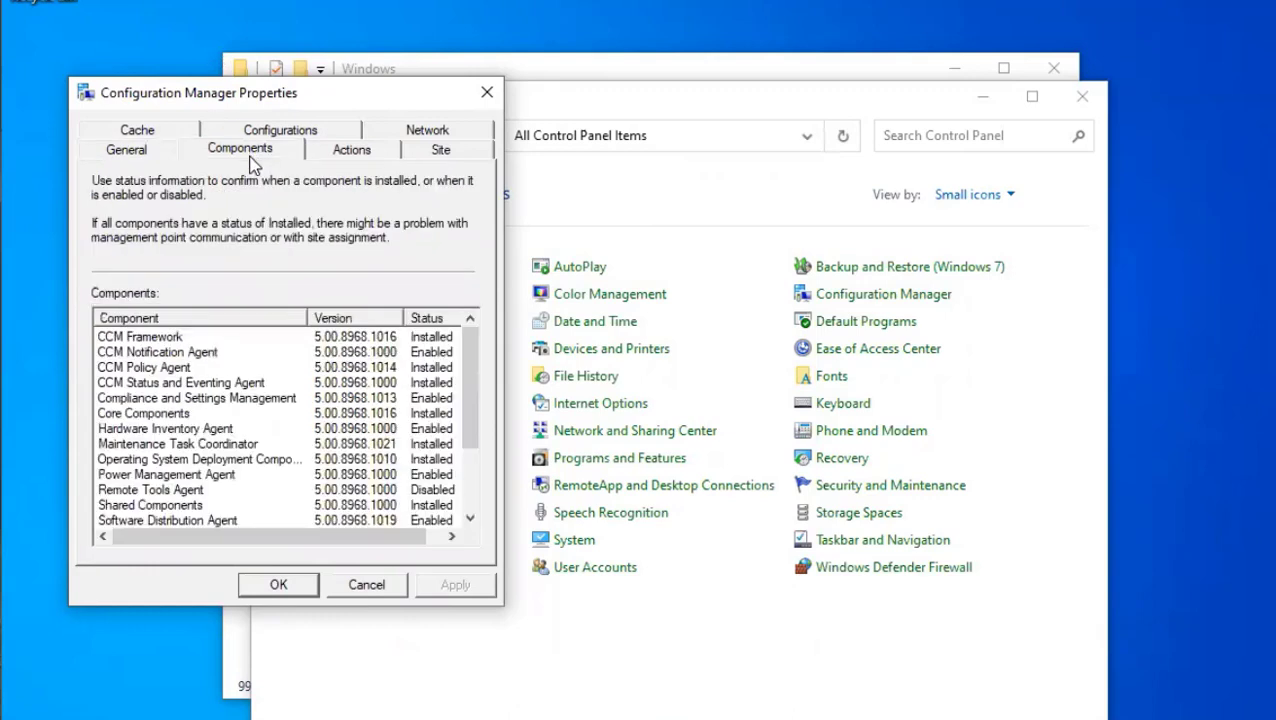
left_click(349, 163)
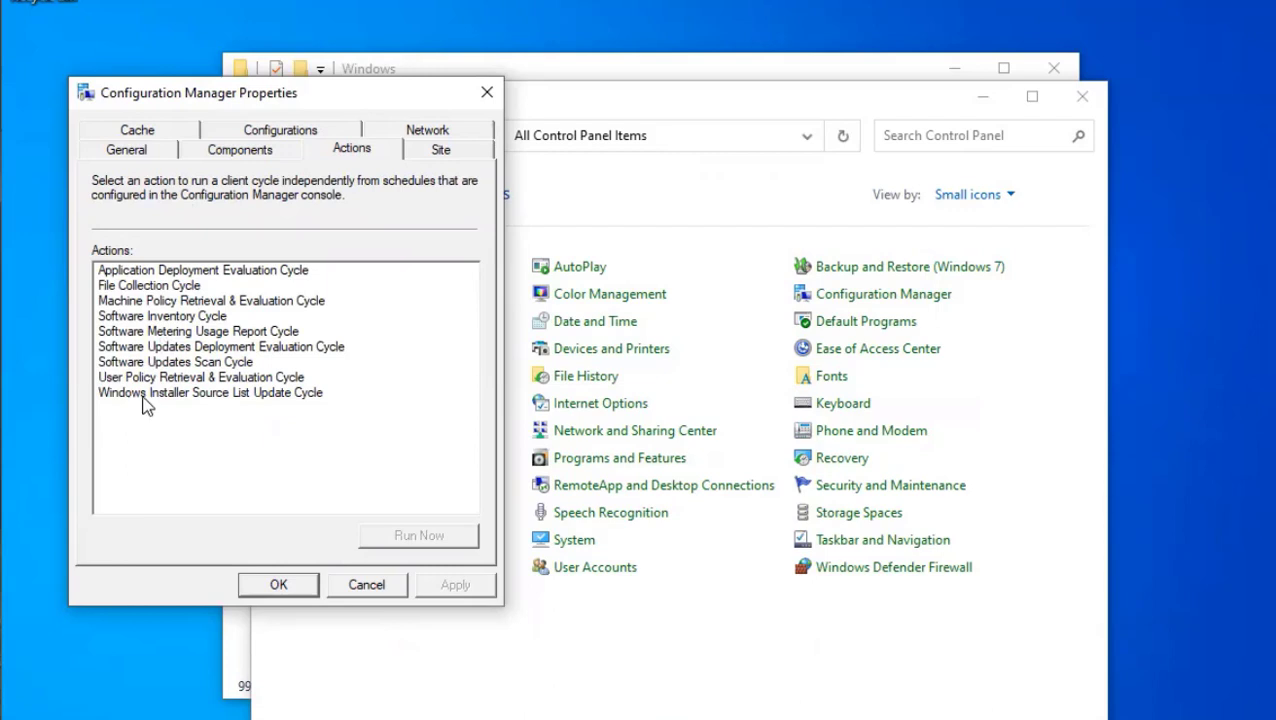
left_click(150, 301)
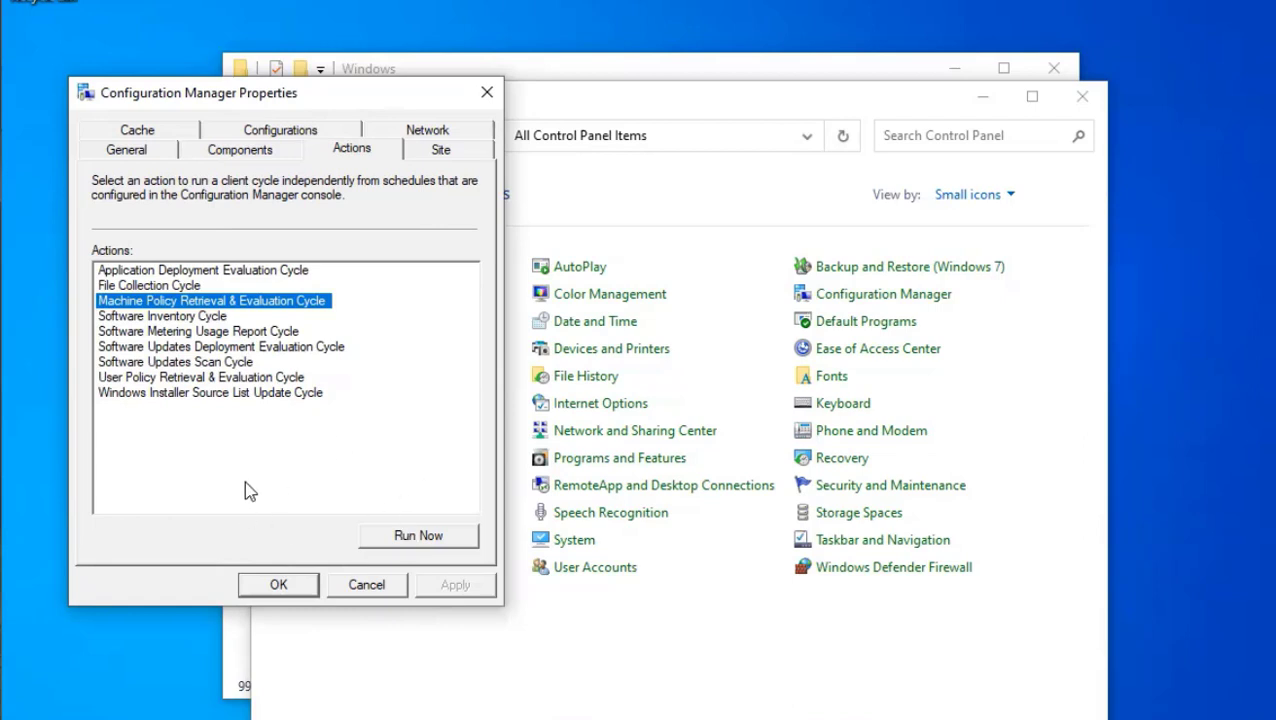
left_click(488, 92)
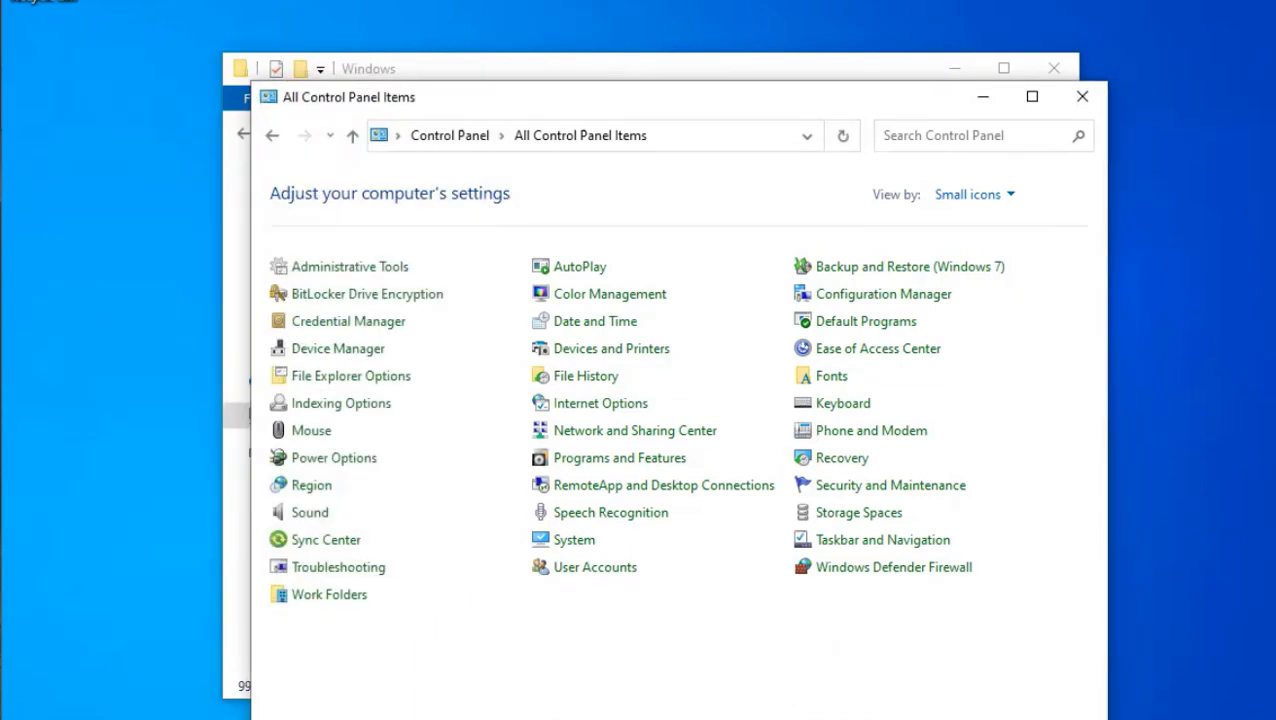
- Check the status of the CcmExec (SMS Agent Host) service in Task Manager, and close it
key("super")
type("tas")
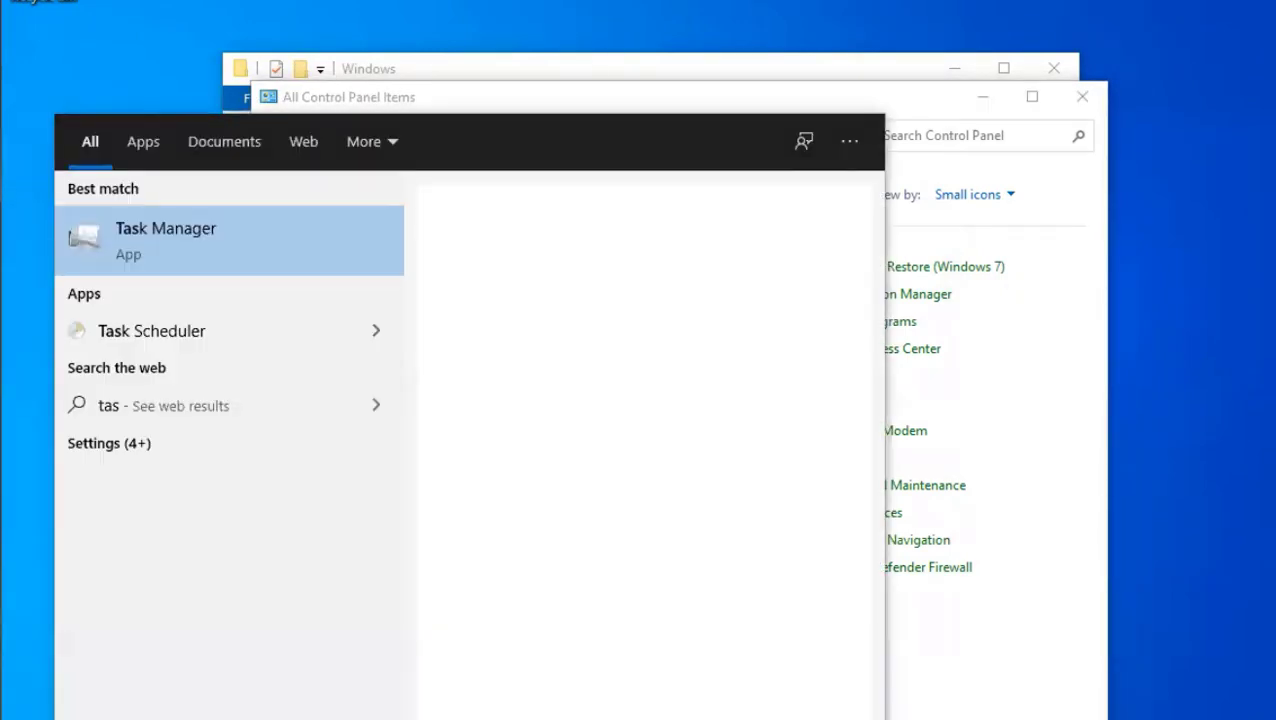
type("k")
key("Return")
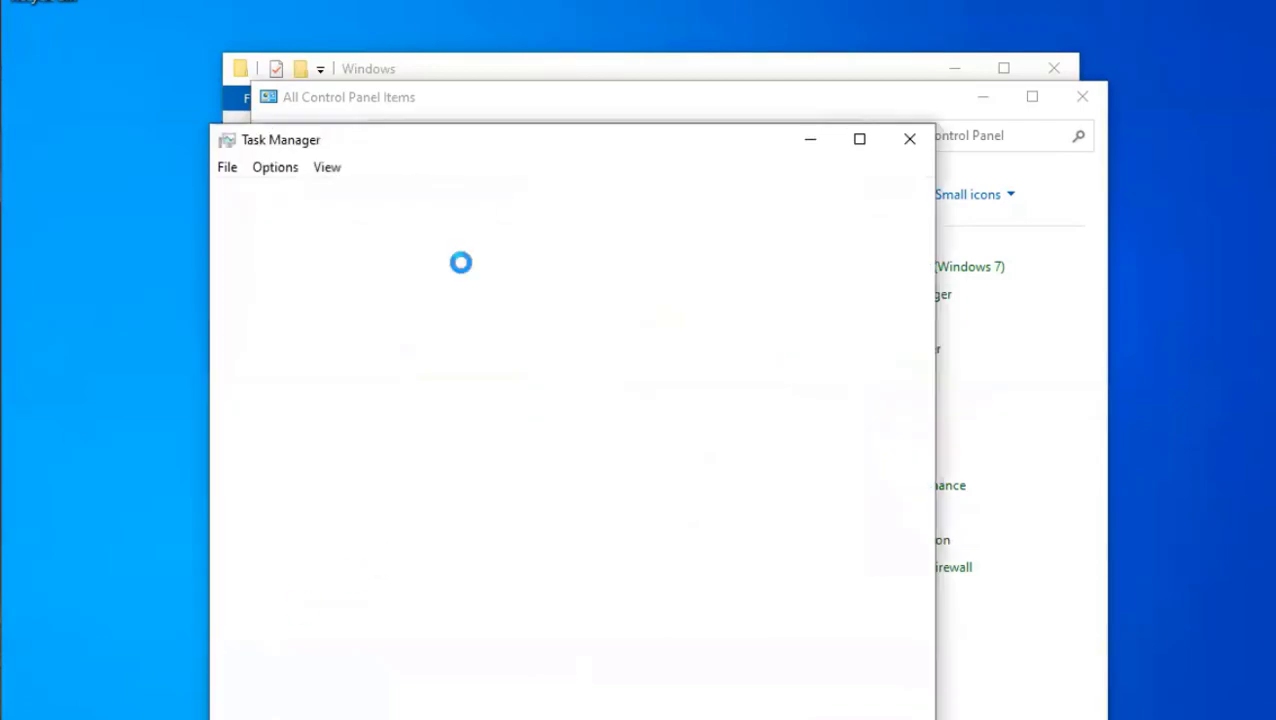
left_click_drag(480, 141, 450, 27)
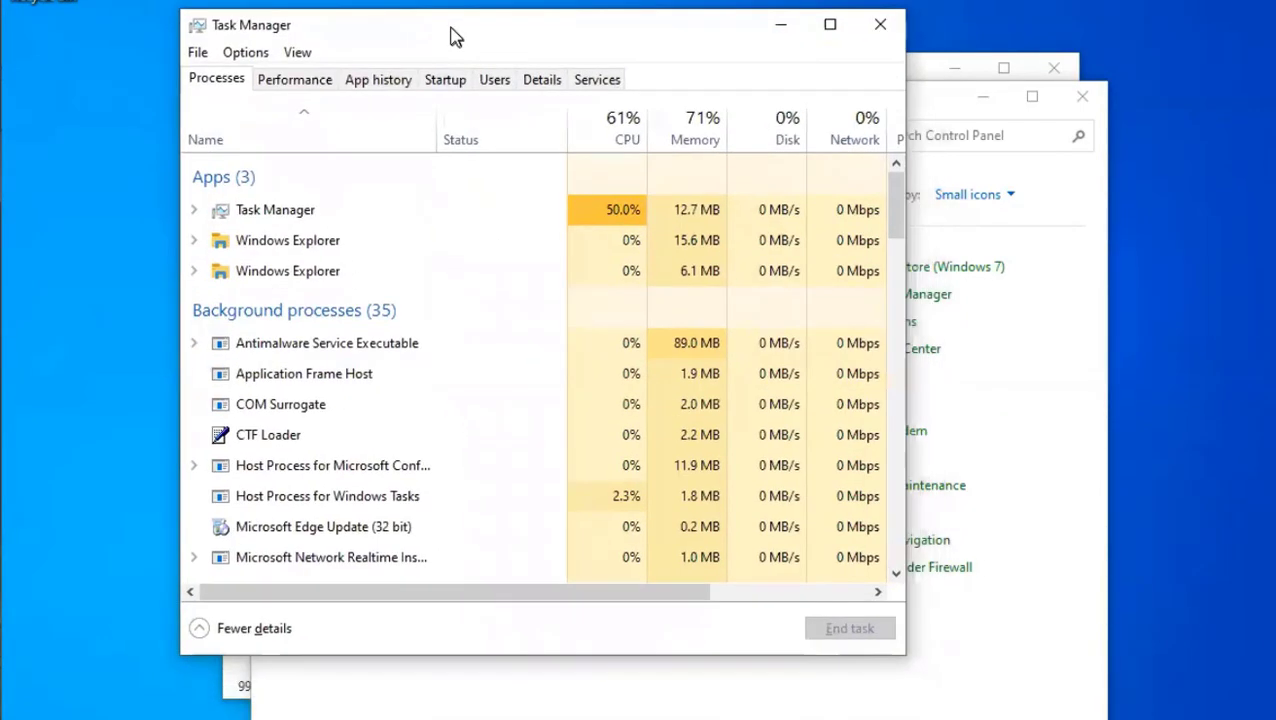
left_click(571, 78)
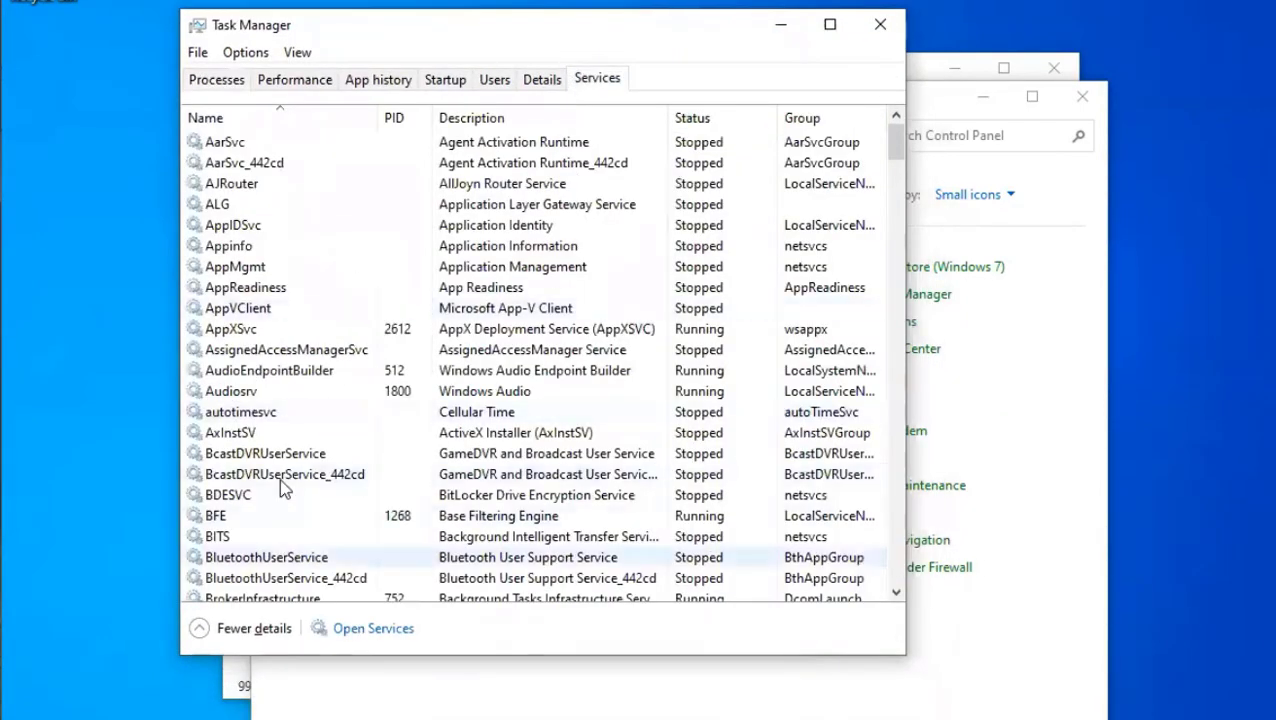
left_click(295, 456)
scroll(293, 456, "down", 5)
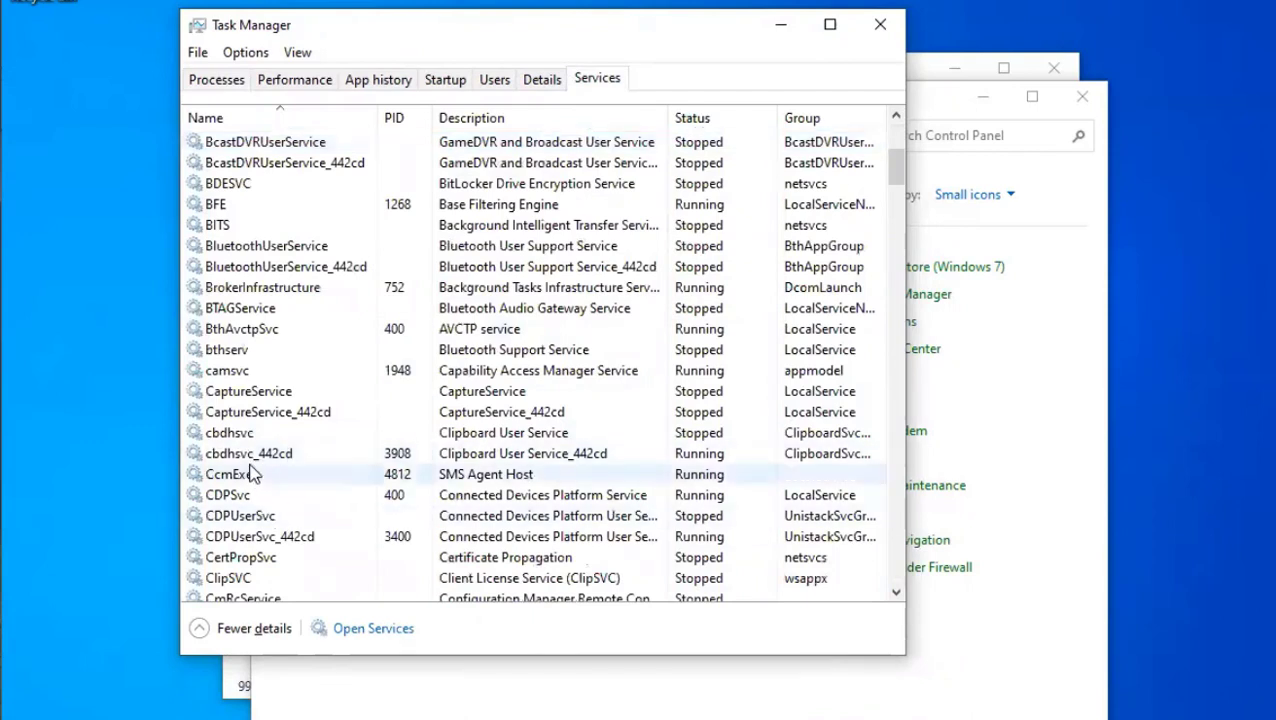
left_click(236, 476)
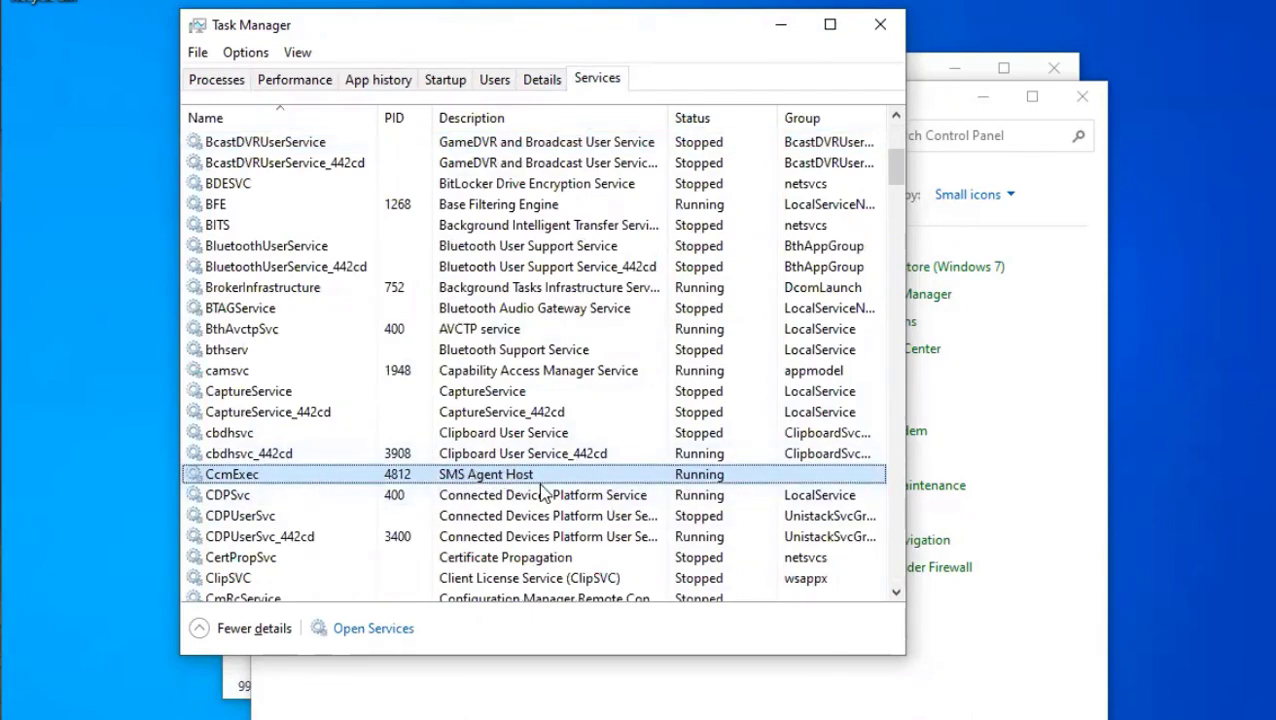
left_click(880, 24)
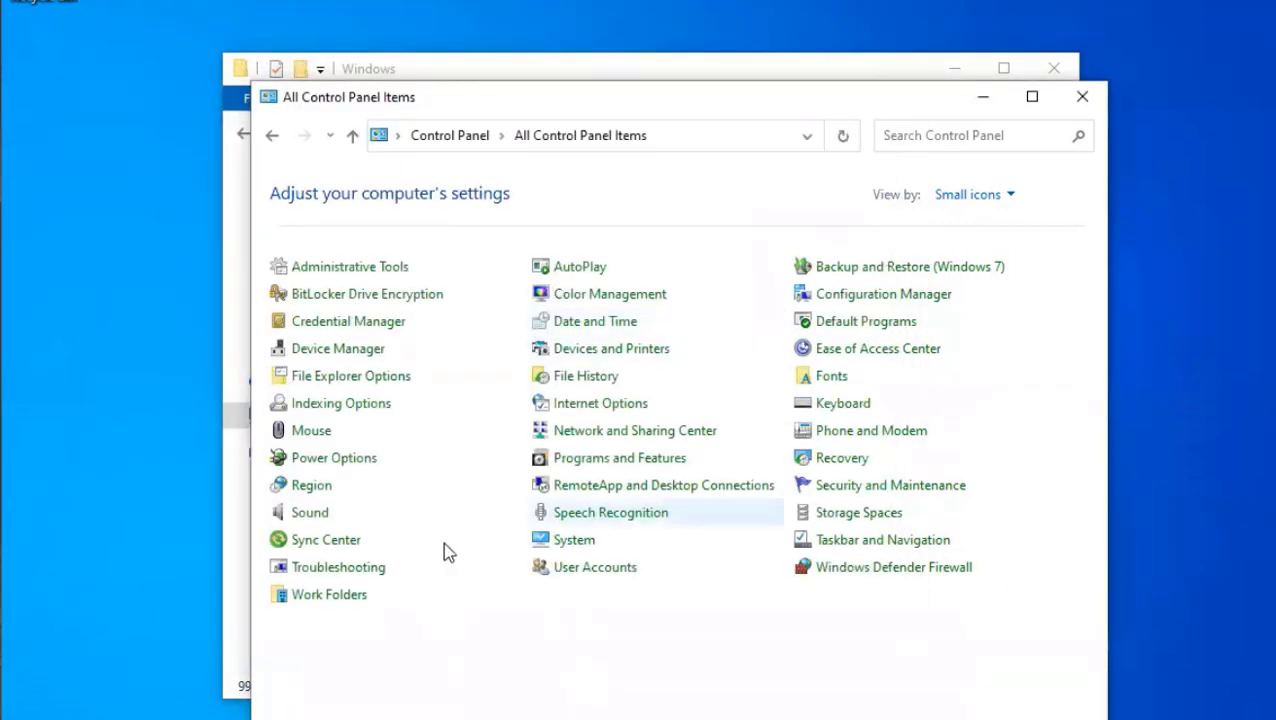
- Open Software Center from the Microsoft Endpoint Manager folder and examine its organization name and sections
key("super")
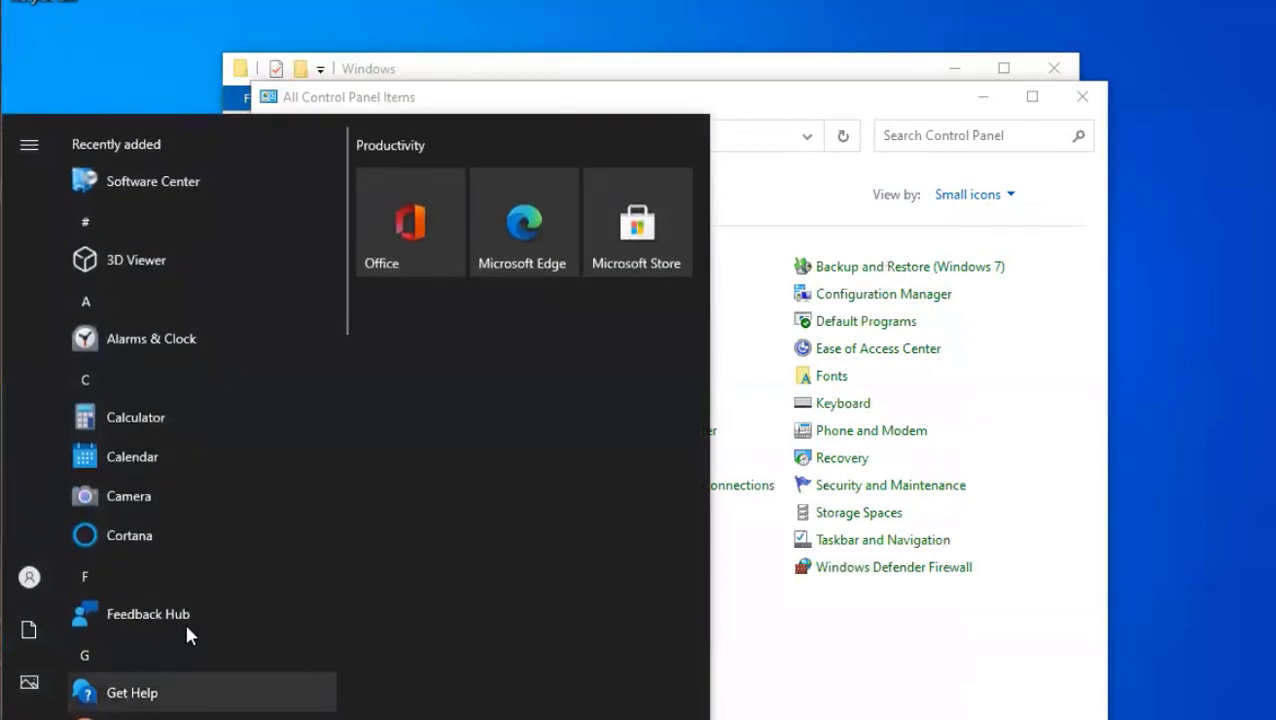
scroll(188, 619, "down", 6)
scroll(200, 577, "up", 1)
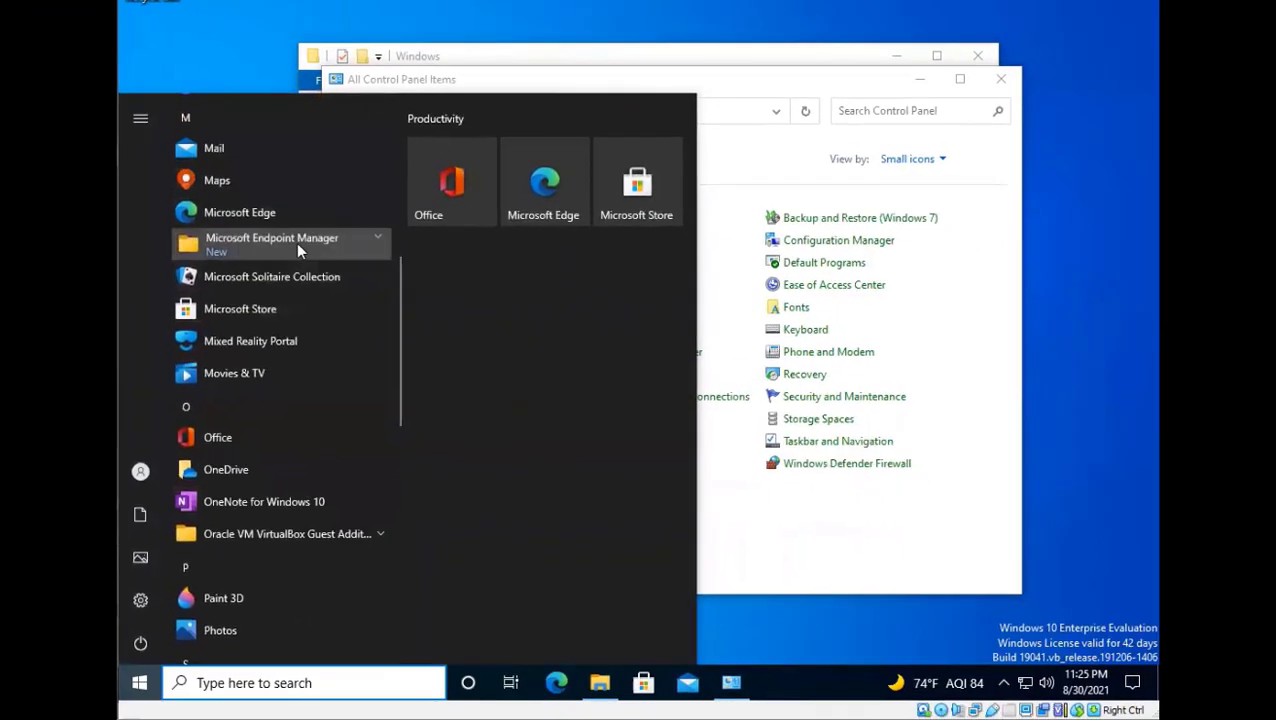
left_click(223, 301)
left_click(264, 283)
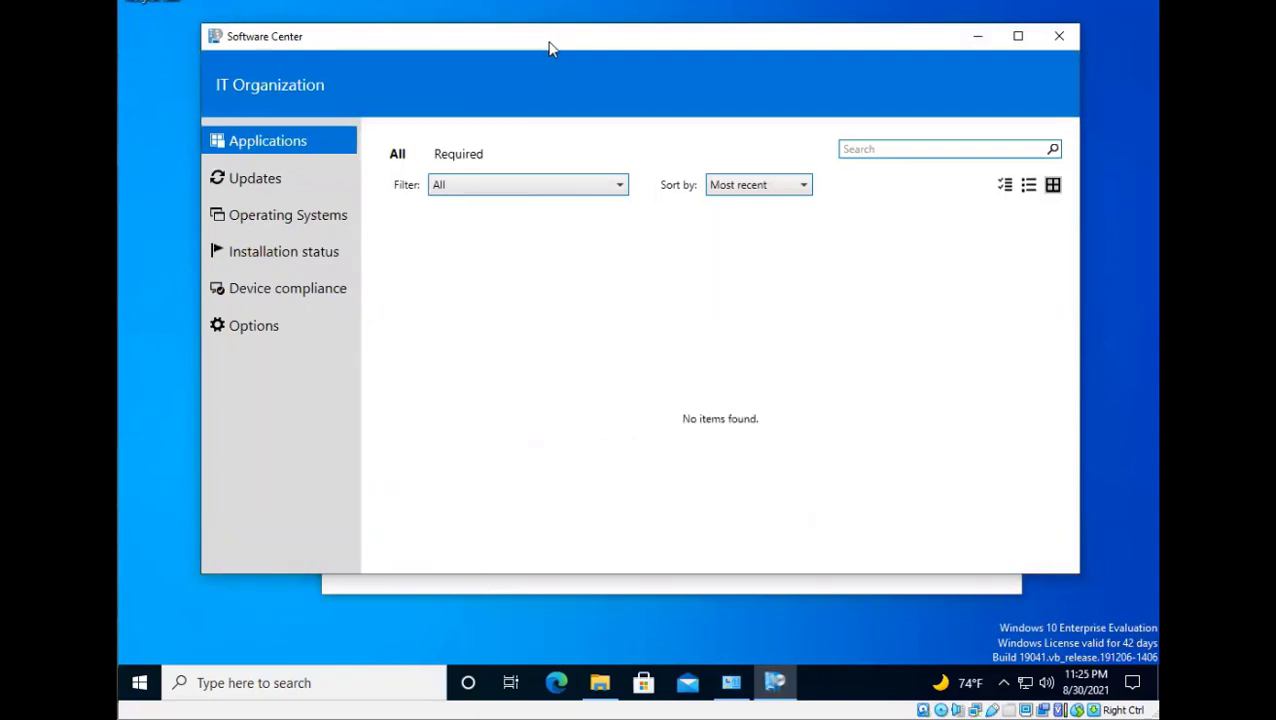
left_click_drag(542, 26, 536, 0)
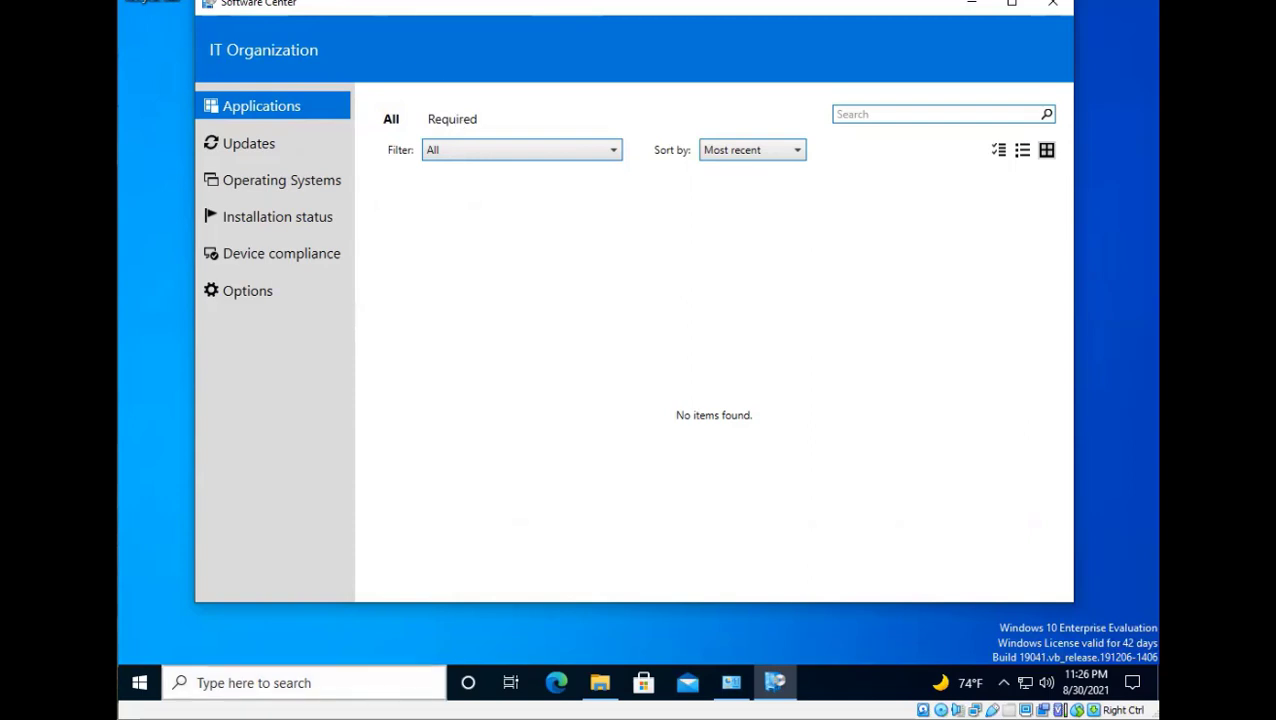
- Switch to the Configuration Manager console on the server and open the properties of the default client settings
left_click(200, 665)
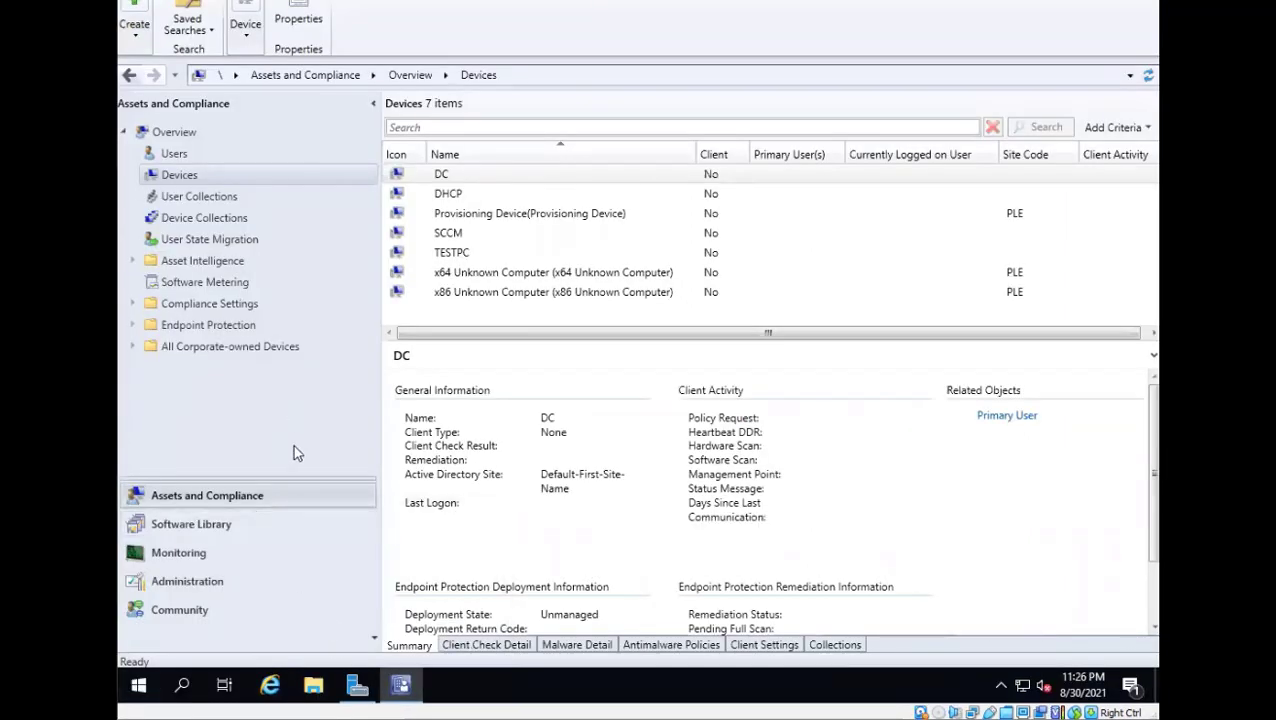
left_click(213, 582)
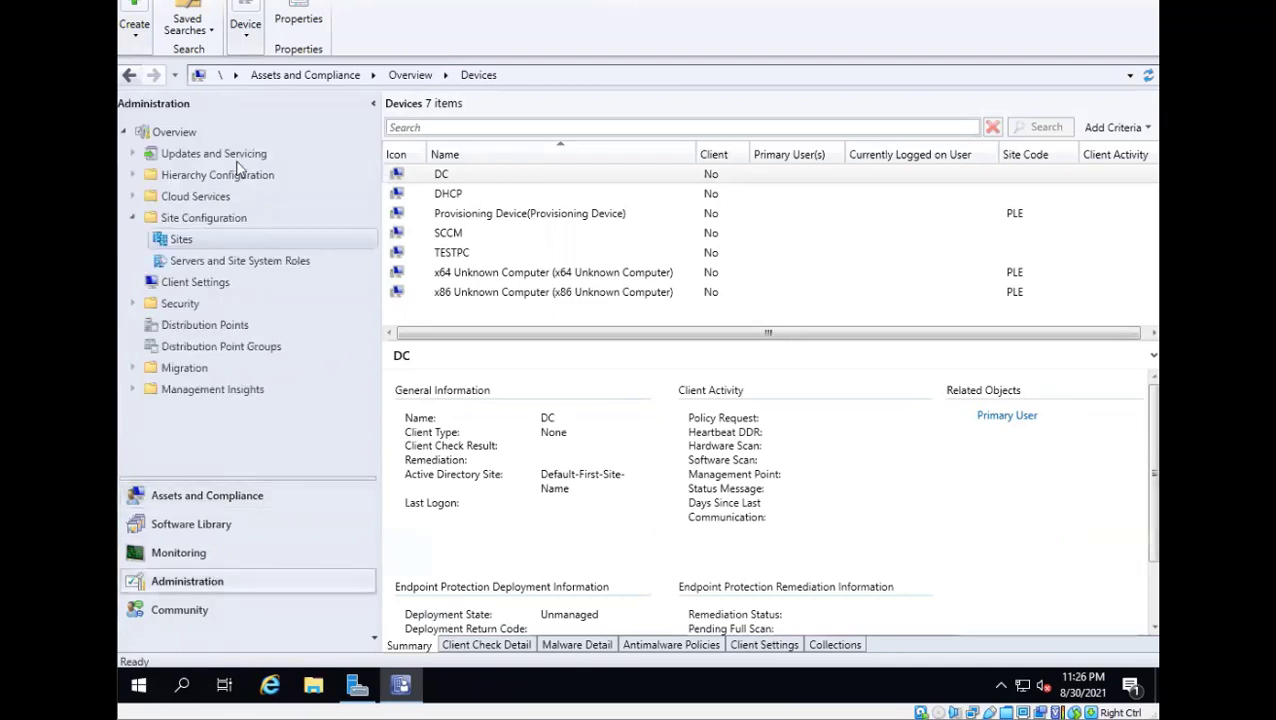
left_click(207, 287)
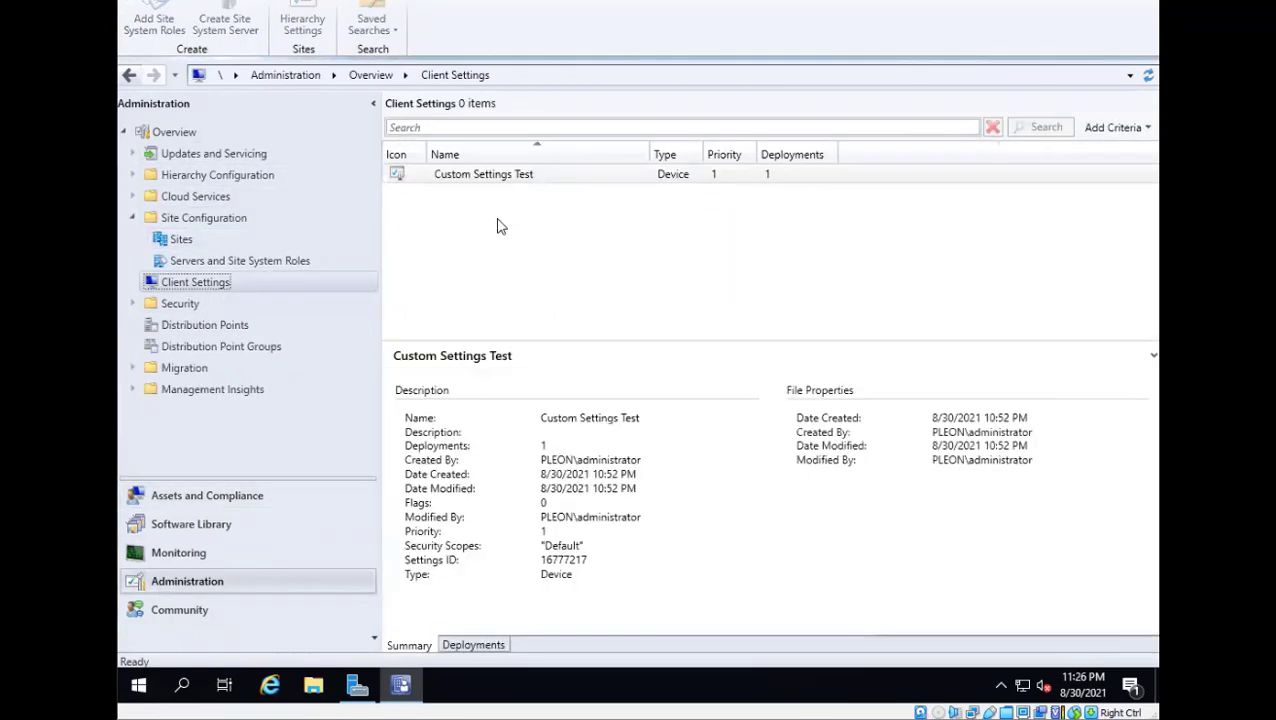
left_click(503, 197)
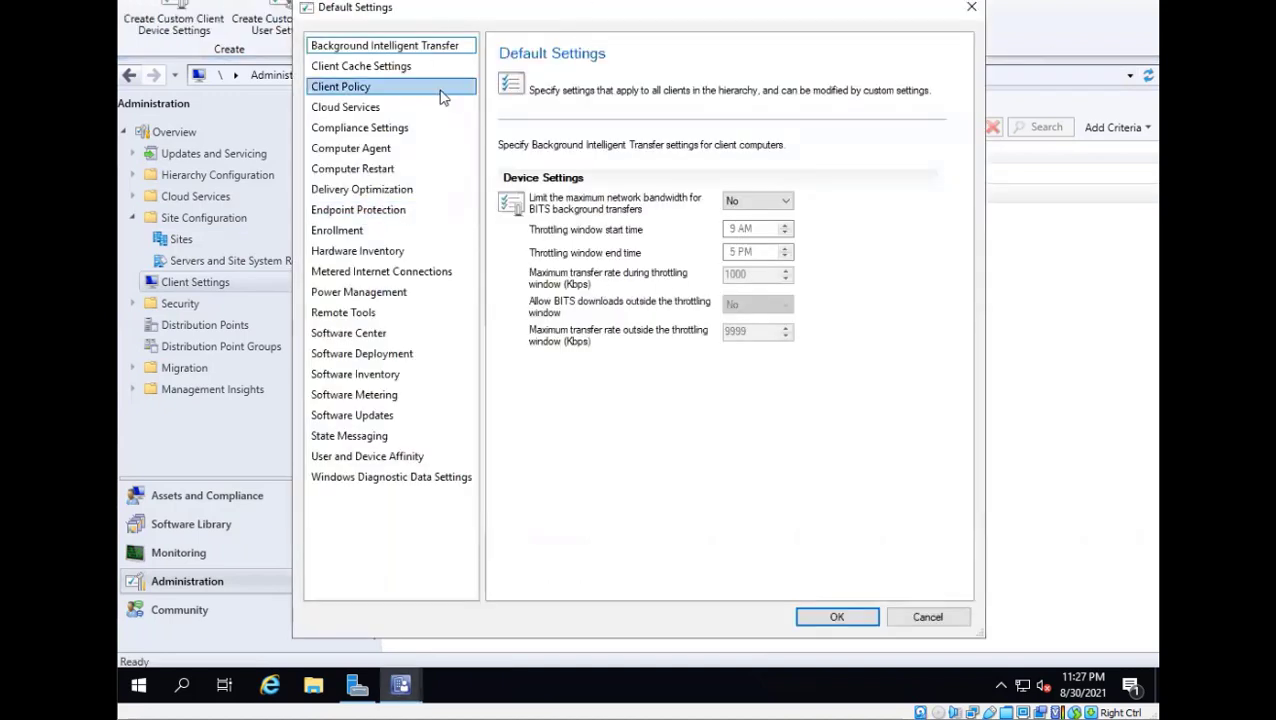
- In the Software Center settings, set the option to specify company information to Yes and open the customization dialog
left_click(361, 337)
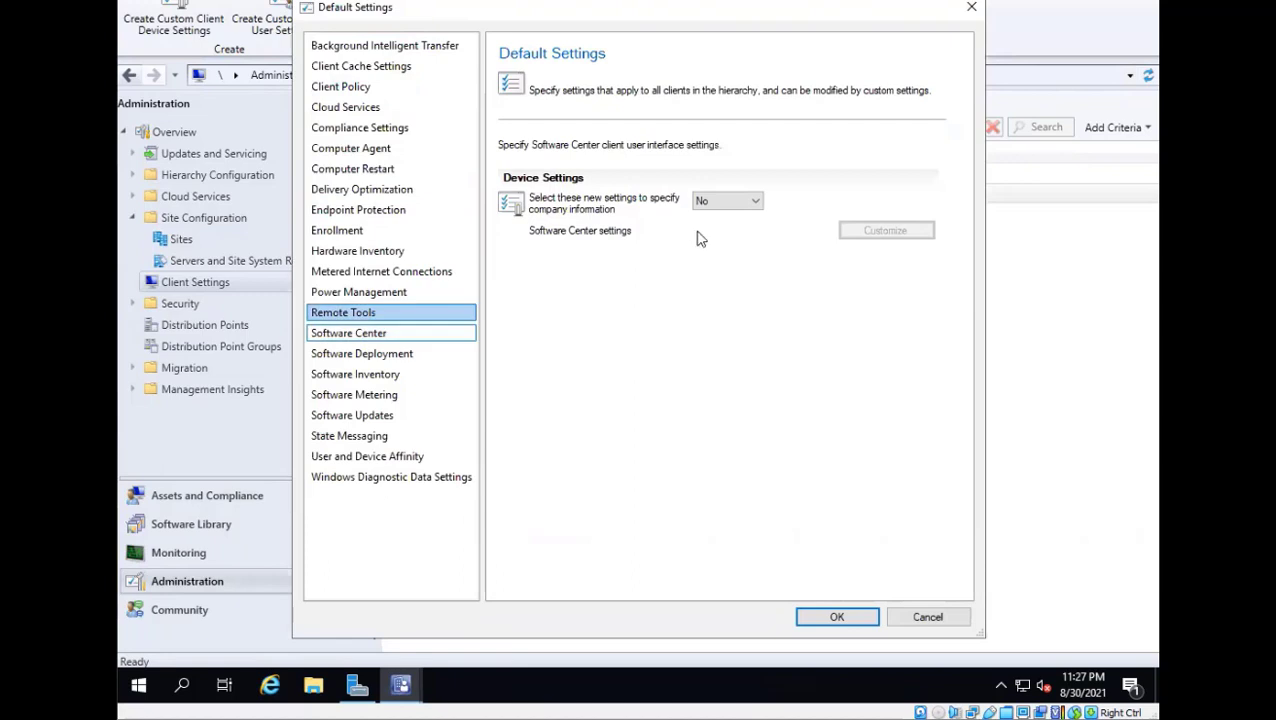
left_click(742, 202)
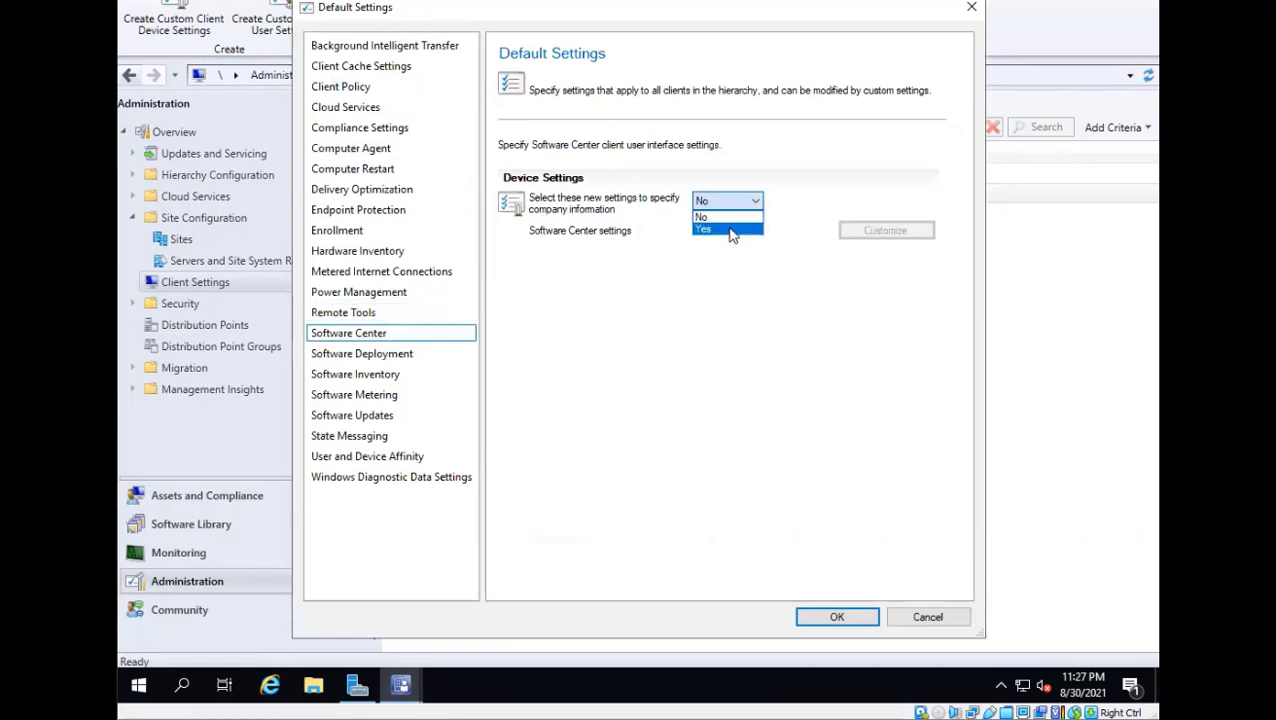
left_click(730, 229)
left_click(850, 232)
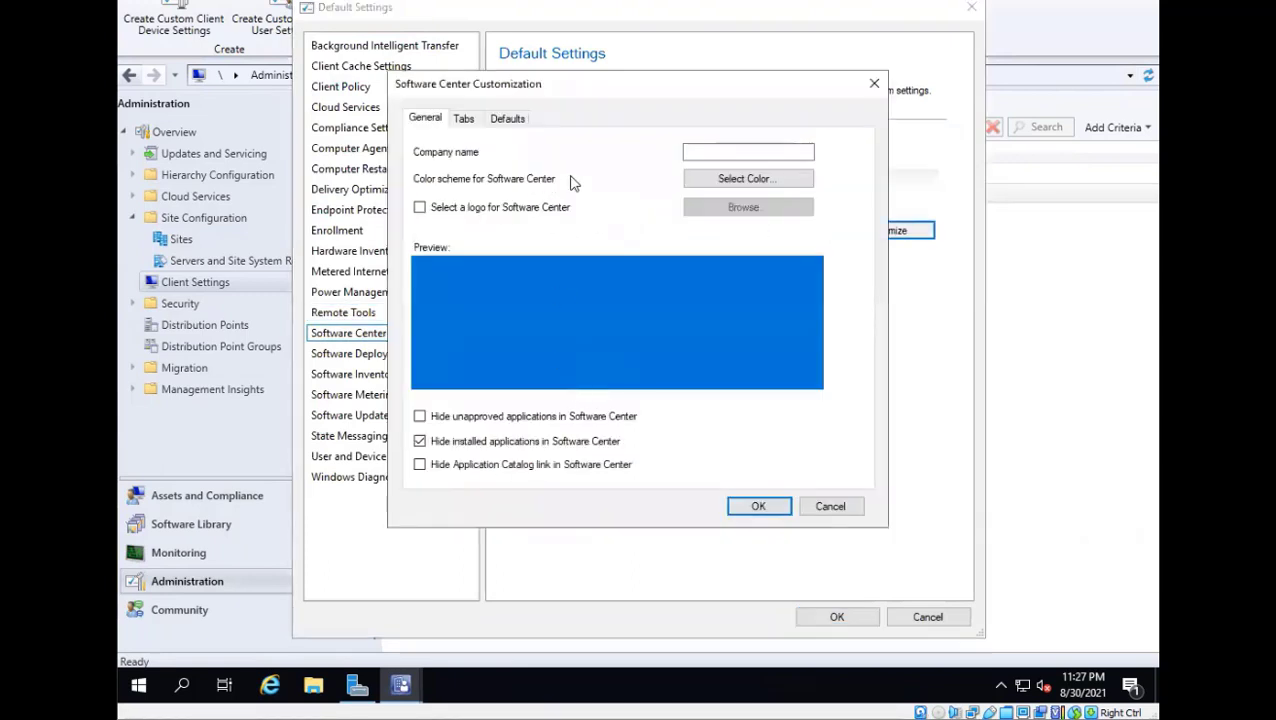
- Enter Learn I.T. as the Software Center company name and choose the muted violet-blue basic color as its color scheme
left_click(731, 152)
type("Learn I.T.")
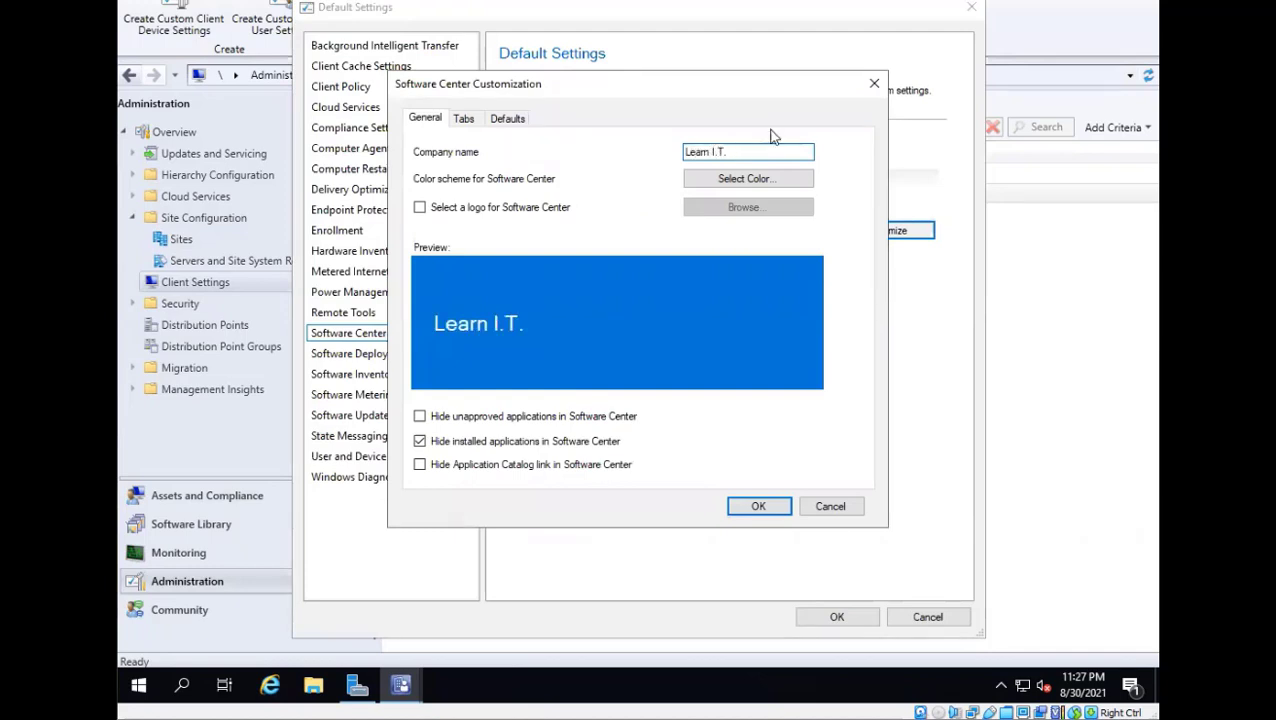
left_click(750, 178)
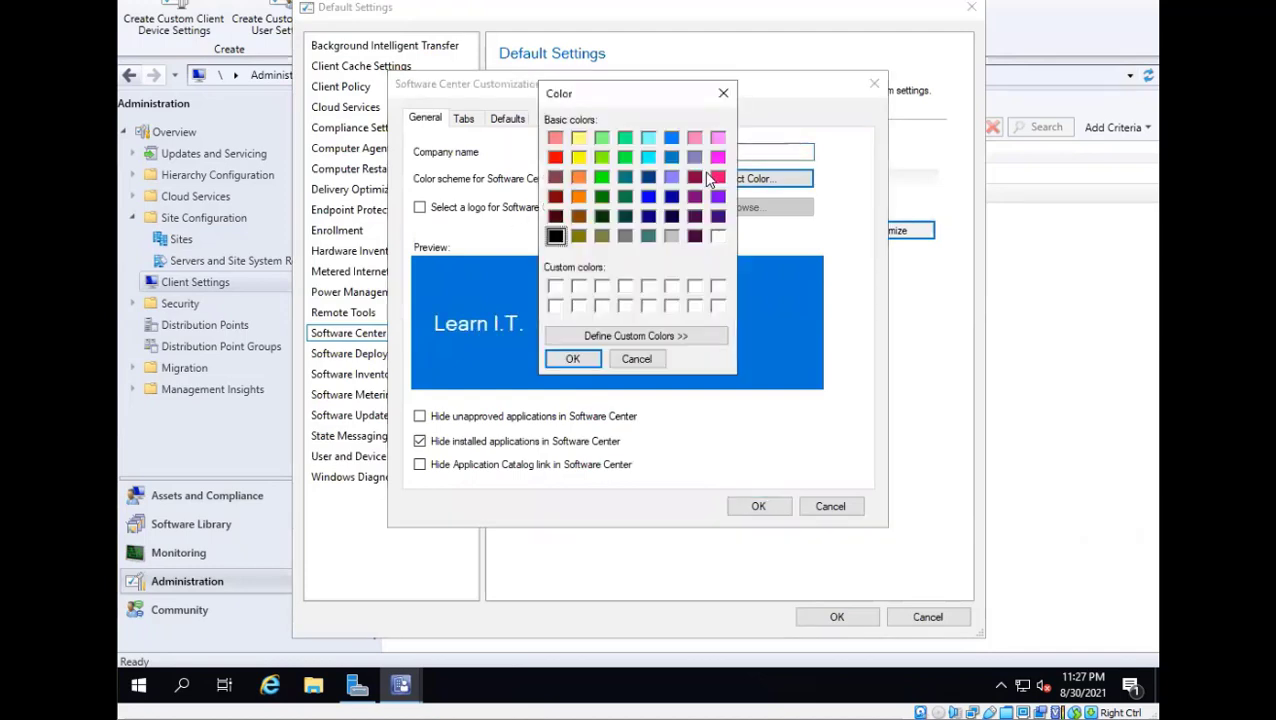
left_click(698, 158)
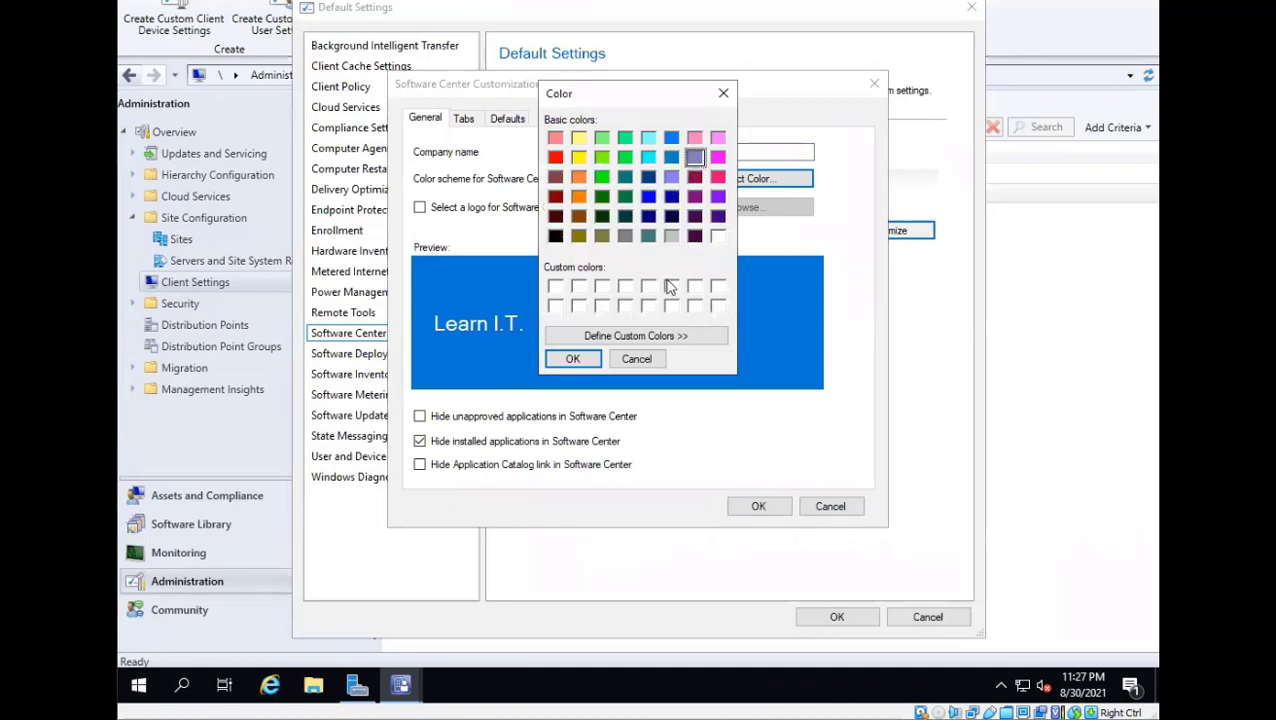
left_click(573, 364)
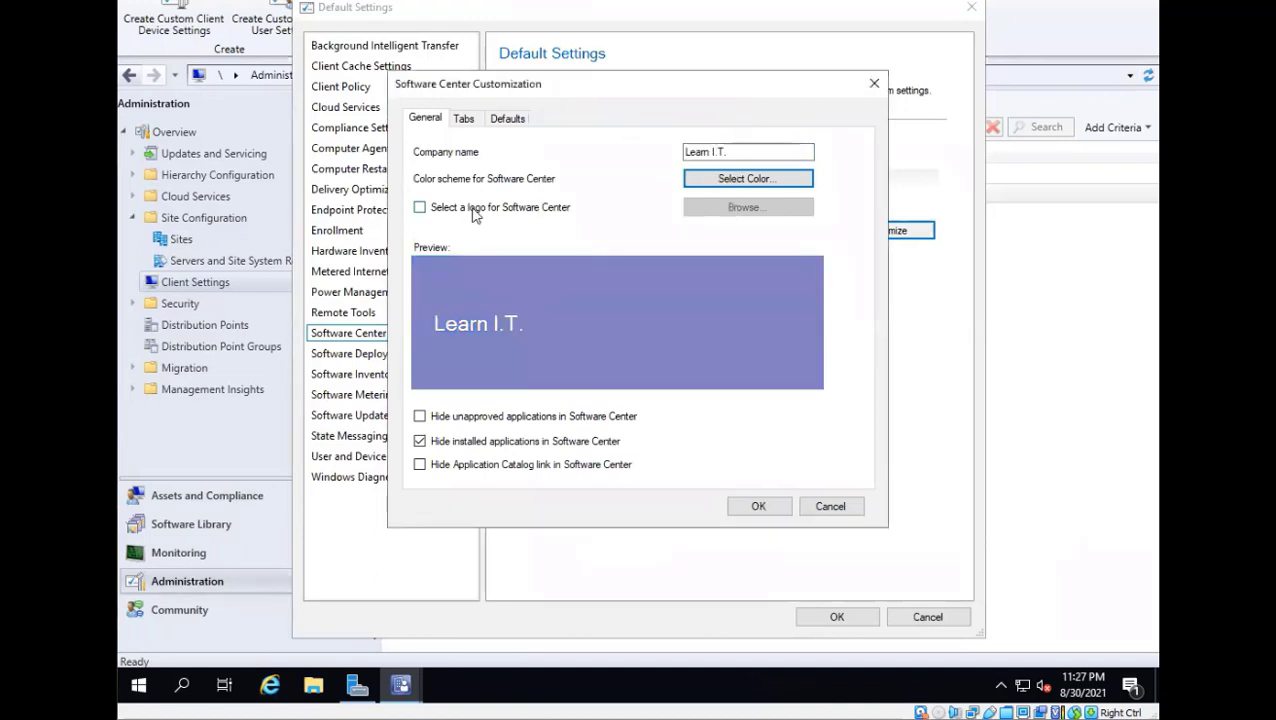
- Enable a logo for Software Center and load the Learn I.T. logo image from the Installation_files network drive
left_click(474, 212)
left_click(700, 208)
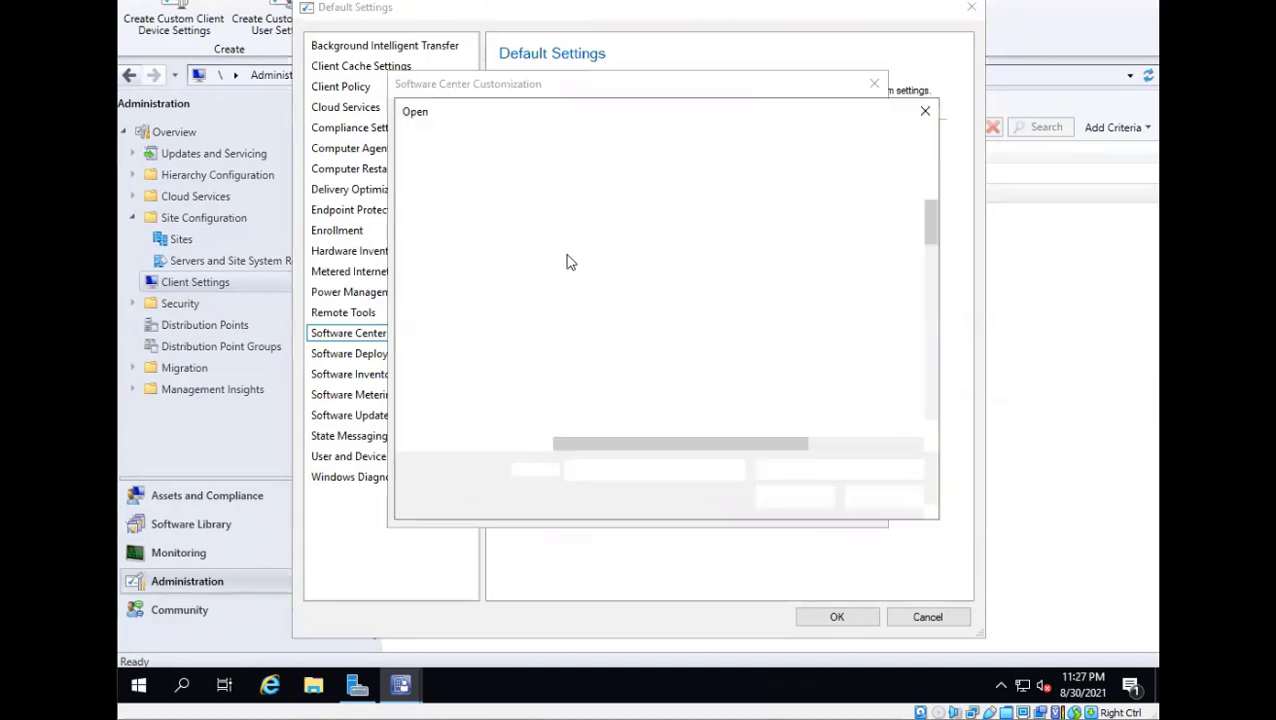
left_click(455, 344)
double_click(665, 421)
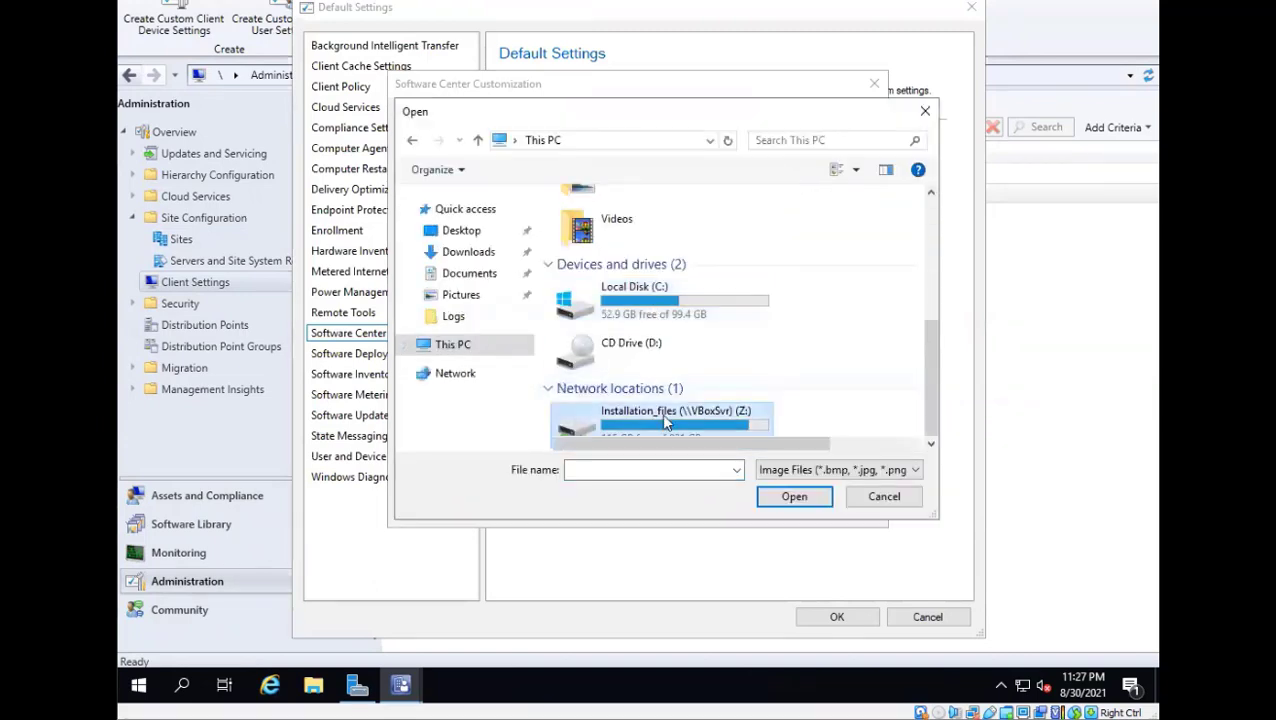
left_click(600, 262)
left_click(790, 500)
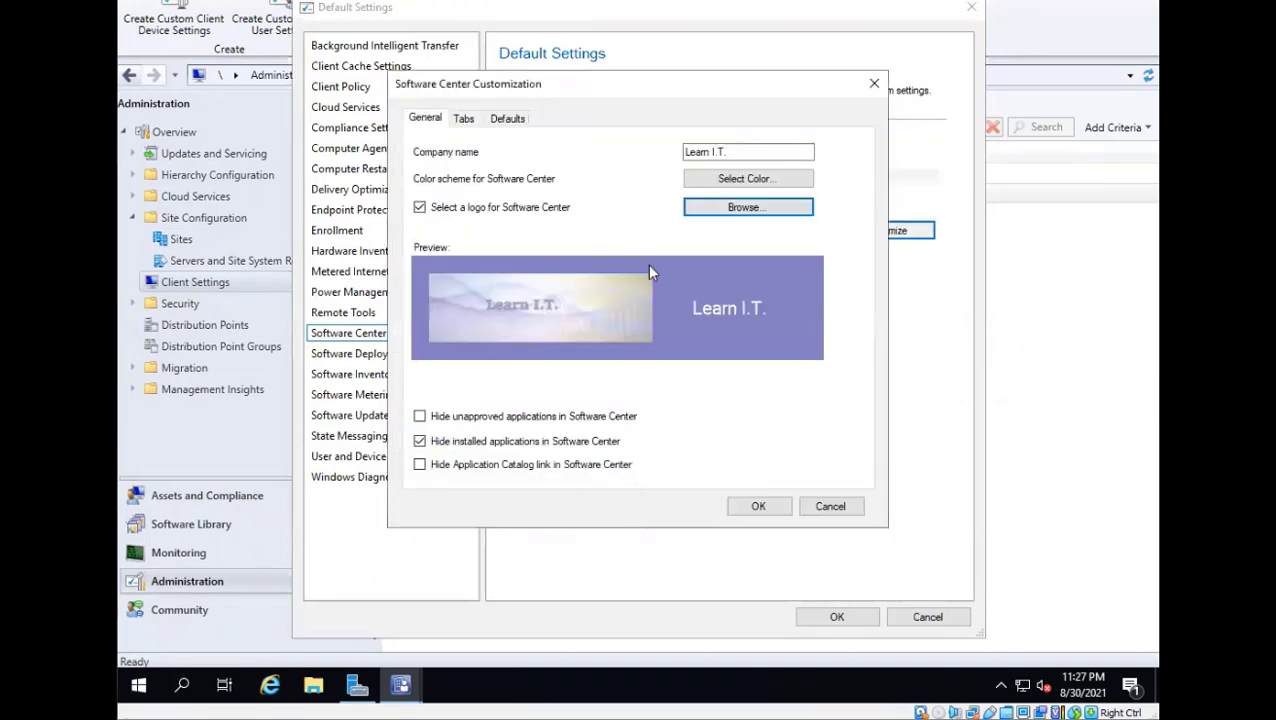
- Turn off hiding installed applications, review the customization's tab and default options, and save the default client settings
left_click(421, 442)
left_click(463, 118)
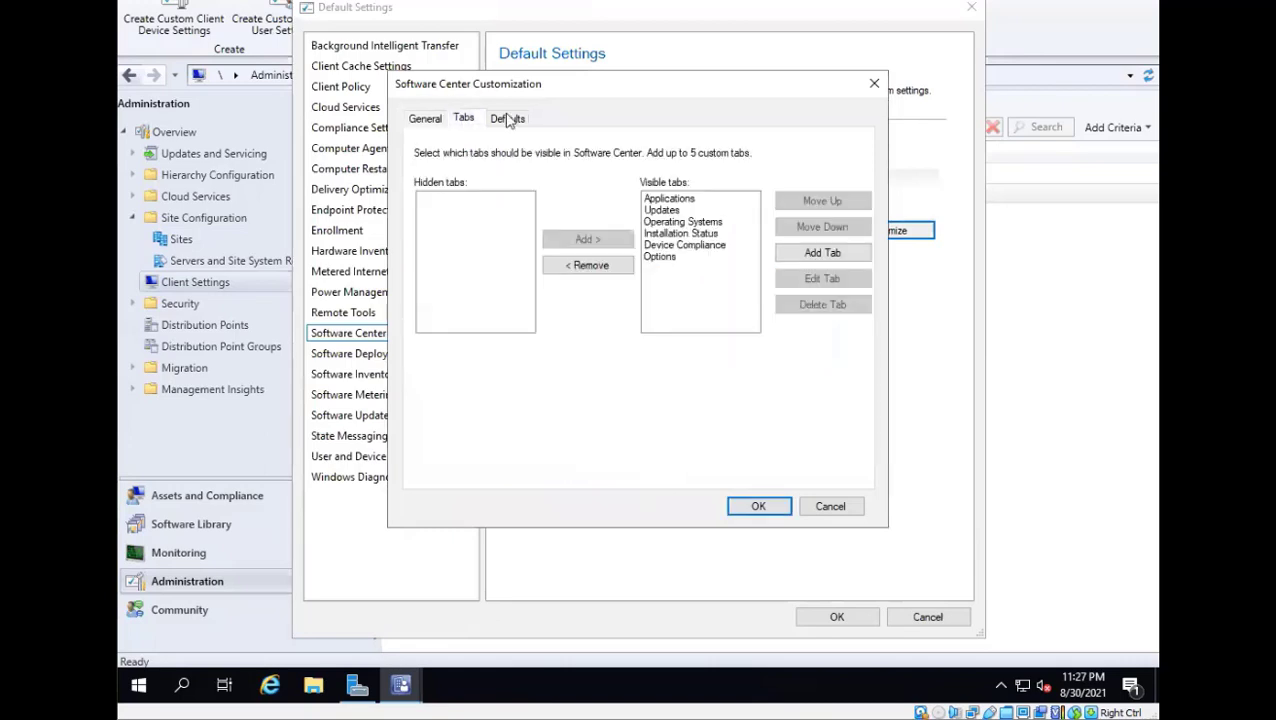
left_click(507, 119)
left_click(430, 119)
left_click(762, 508)
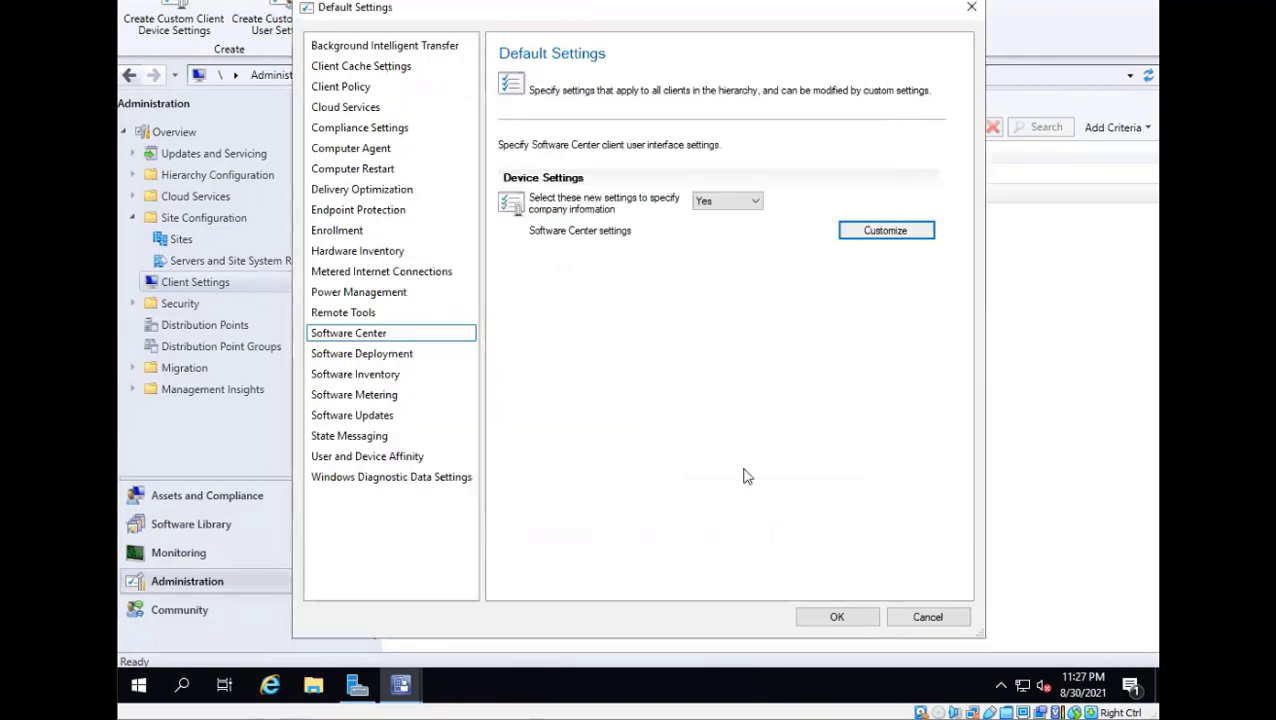
left_click(836, 617)
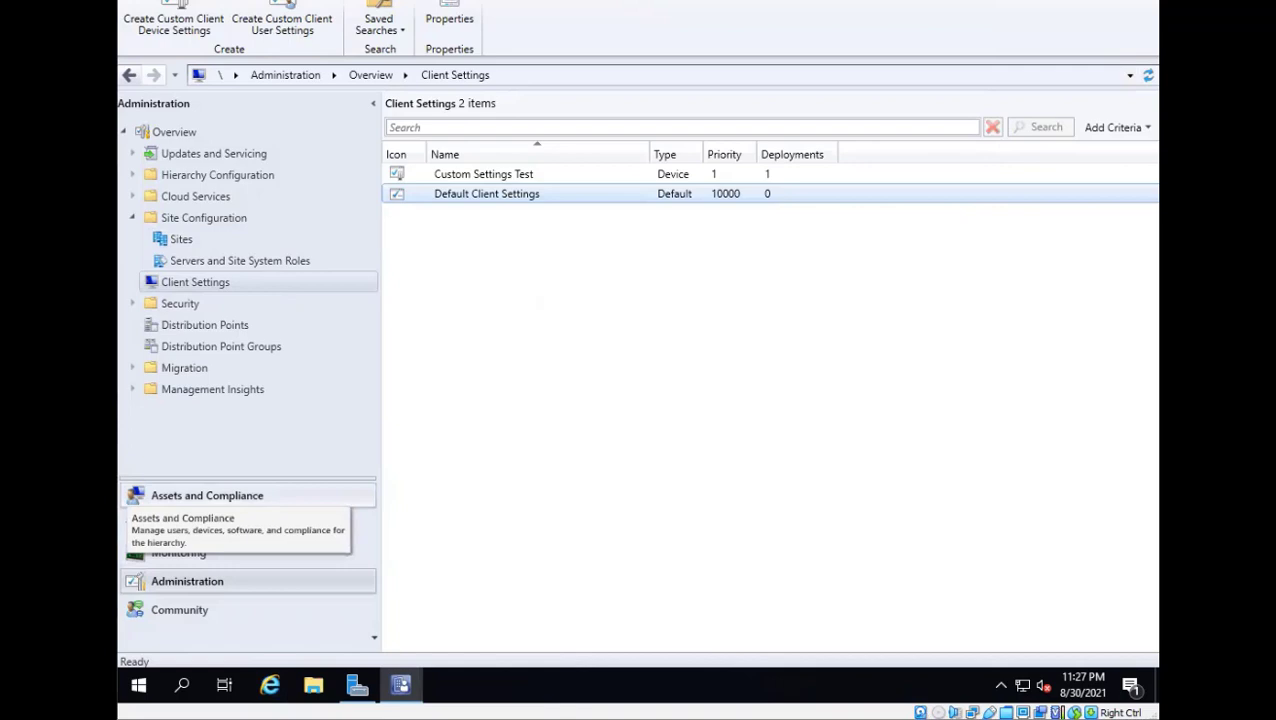
- Switch to the TESTPC client and open the Configuration Manager properties from Control Panel
left_click(339, 644)
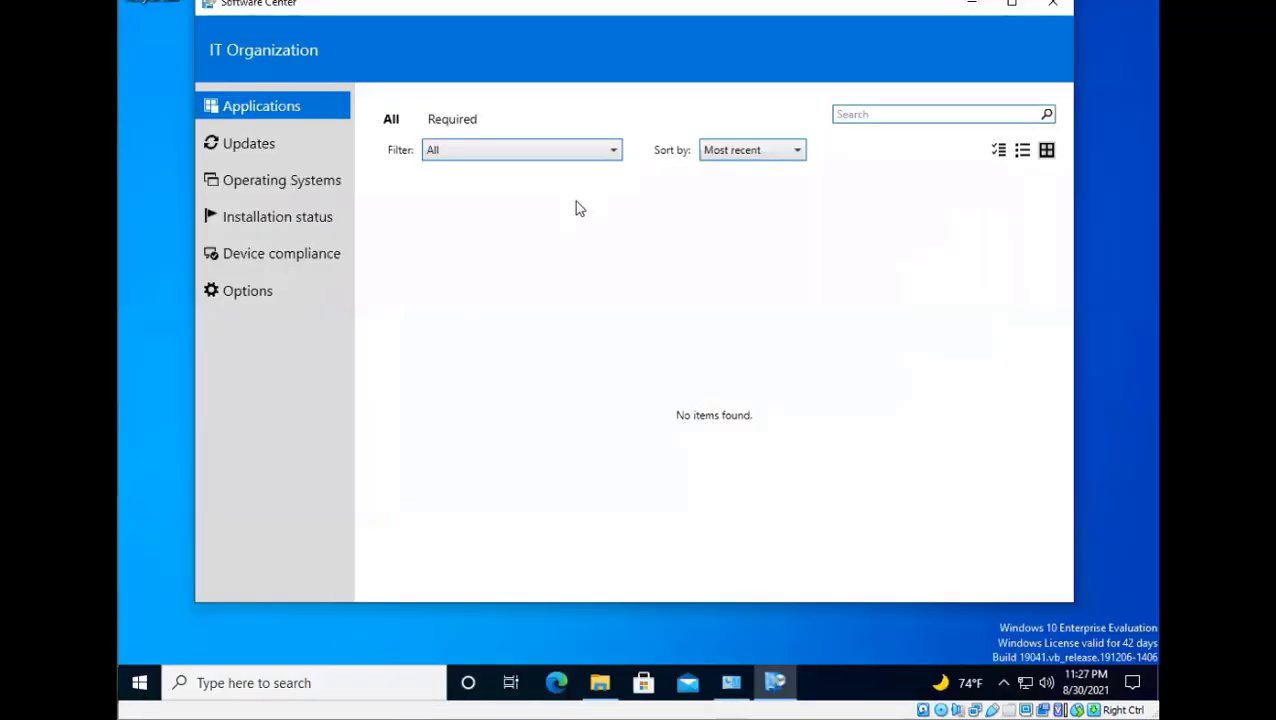
left_click(729, 686)
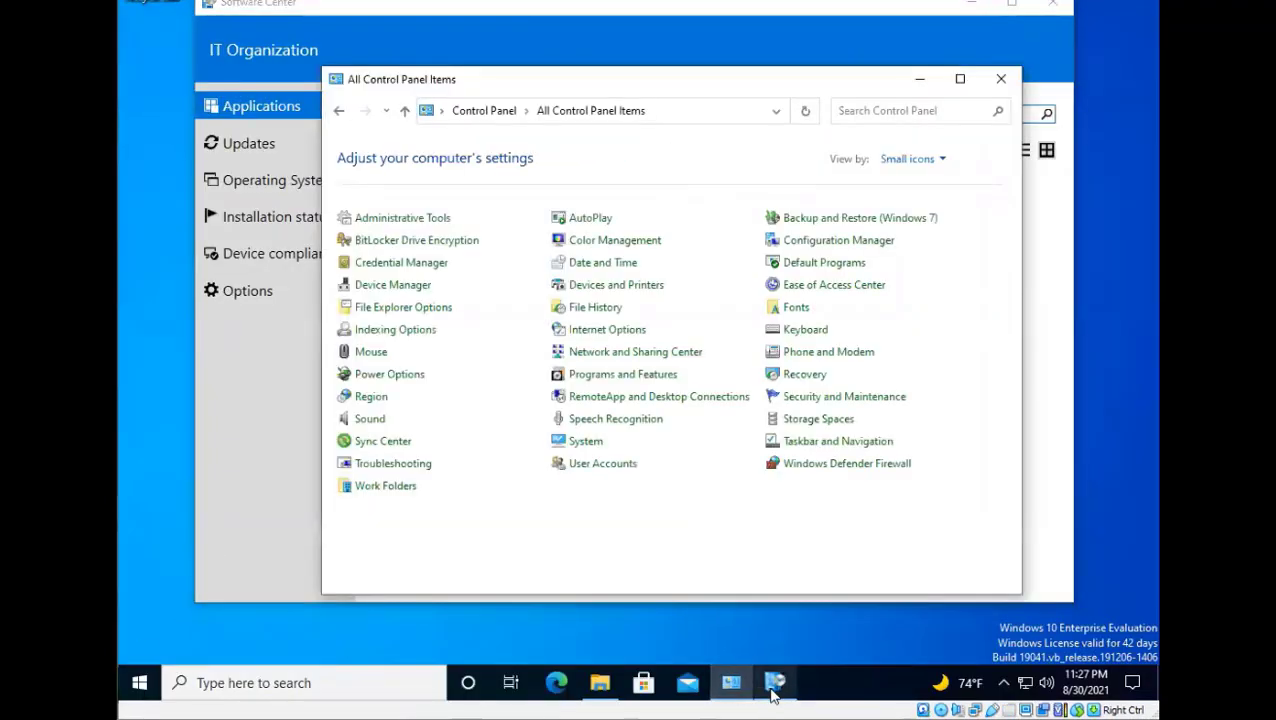
left_click(772, 688)
left_click(733, 692)
left_click(733, 692)
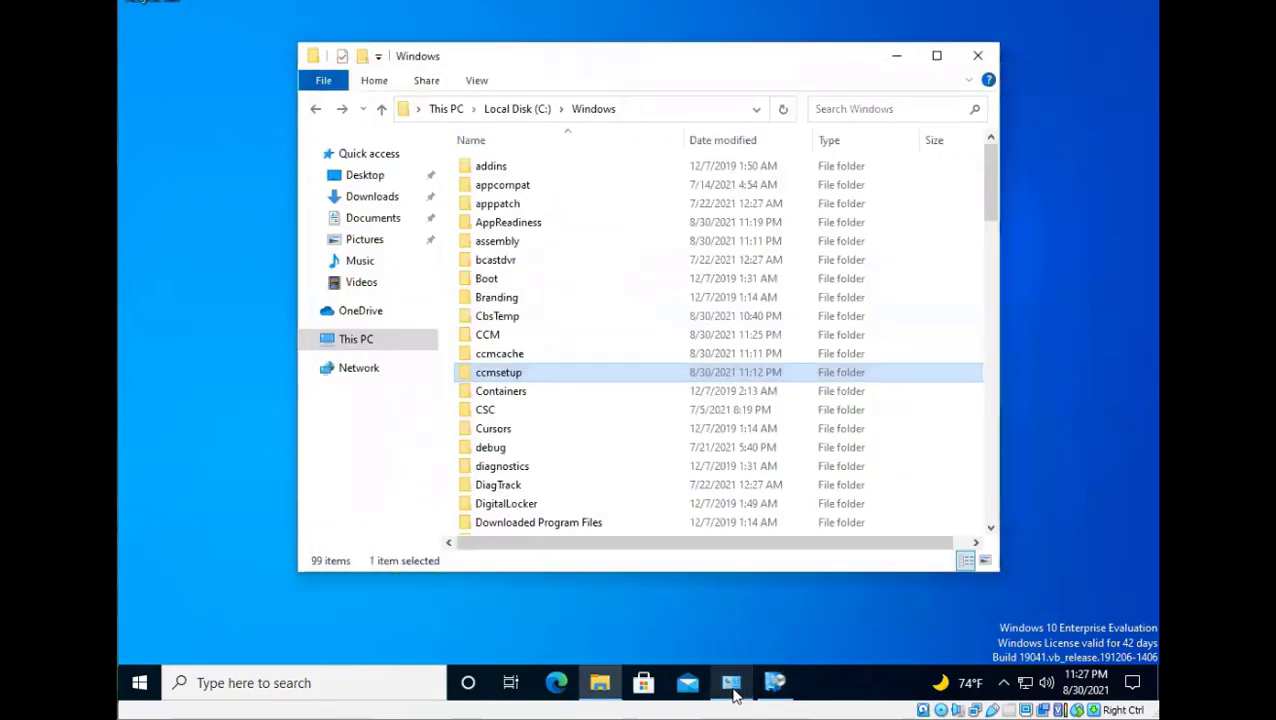
left_click(733, 692)
left_click(775, 684)
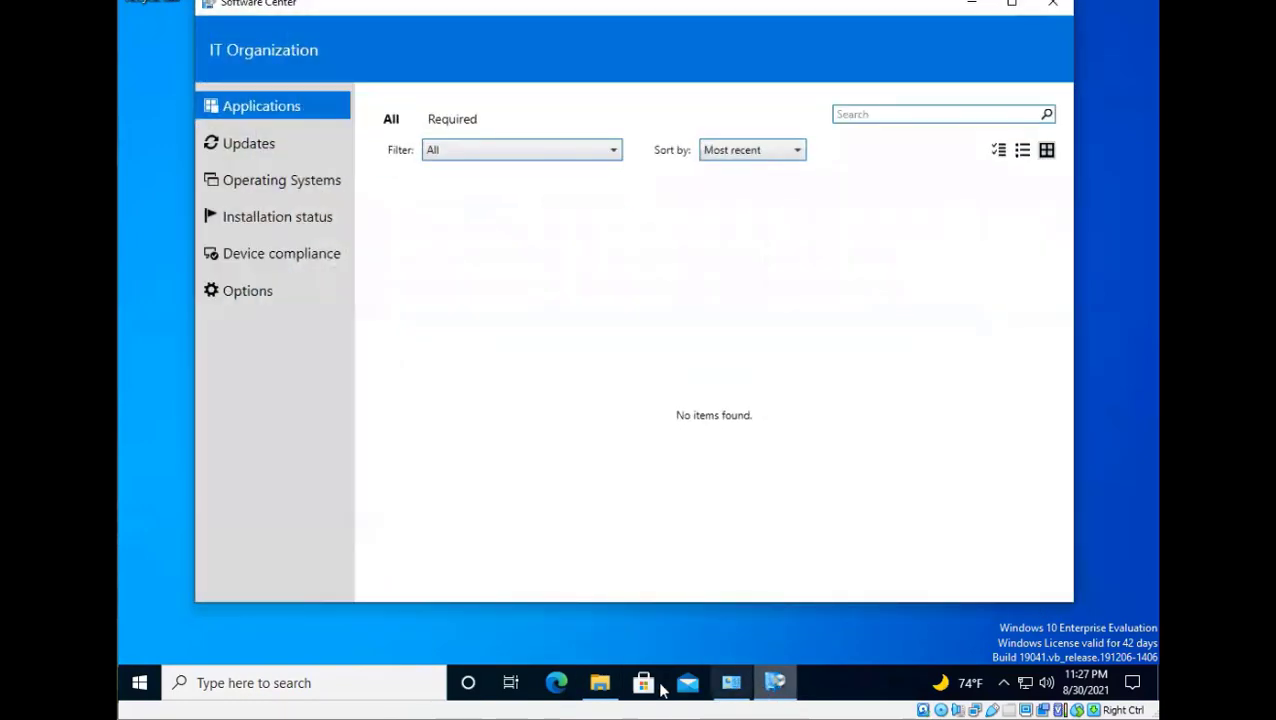
left_click(738, 682)
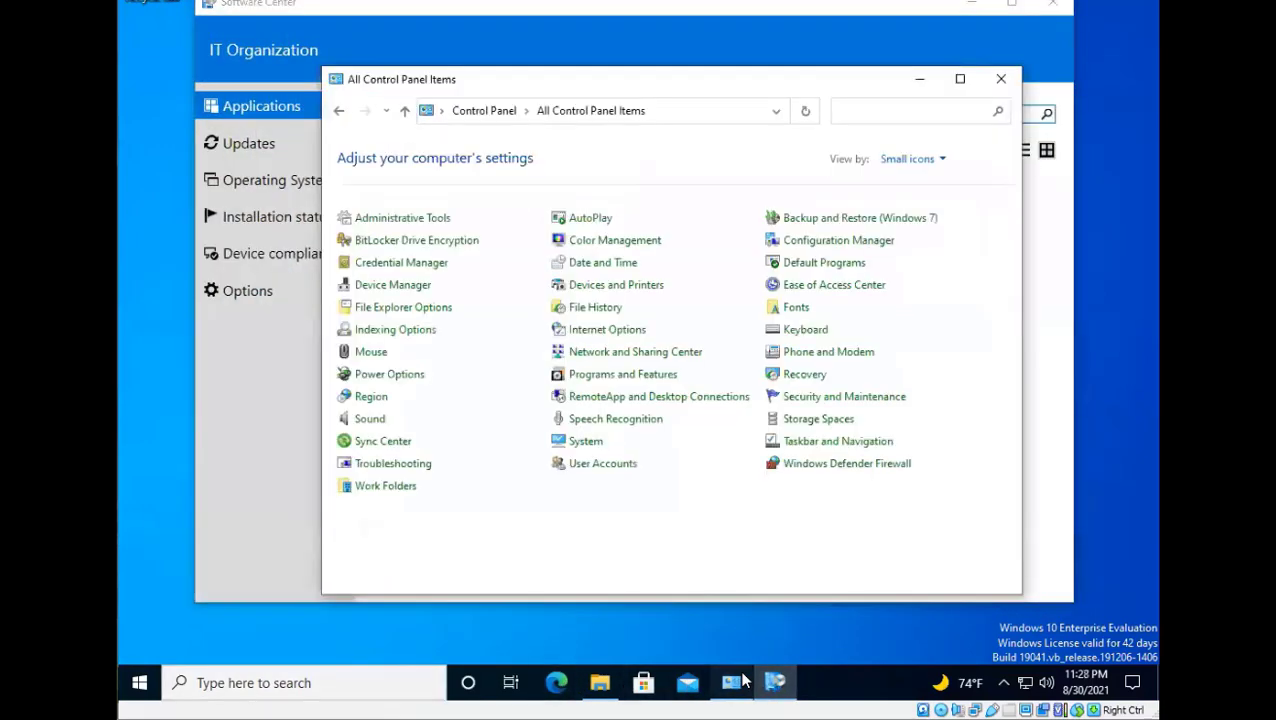
left_click(829, 247)
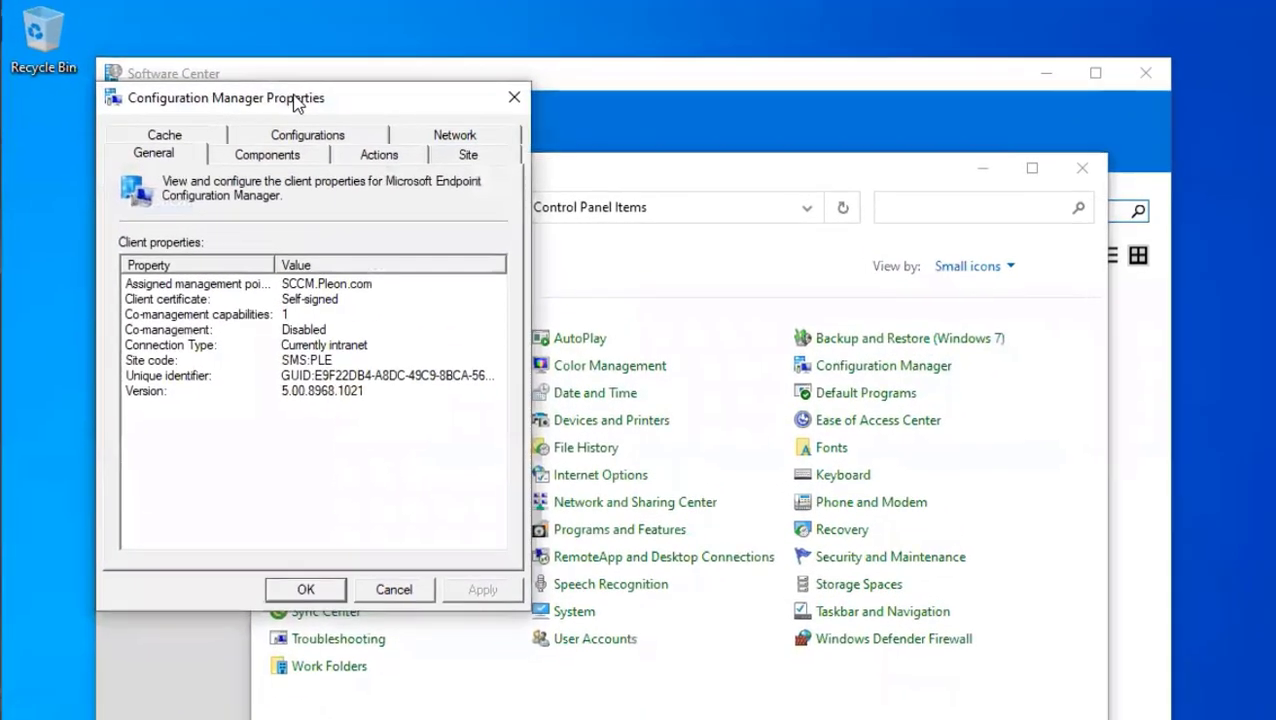
- Run the Machine Policy Retrieval & Evaluation Cycle on the client and acknowledge the notice
left_click(379, 155)
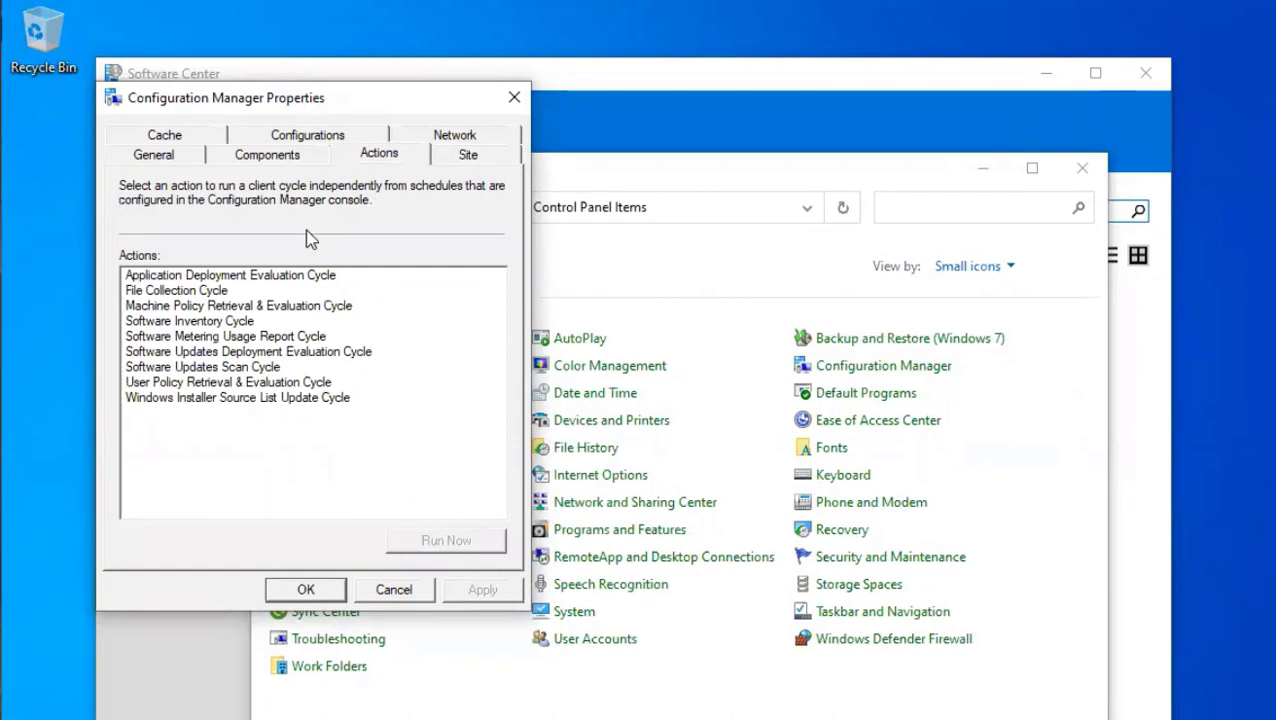
left_click(195, 308)
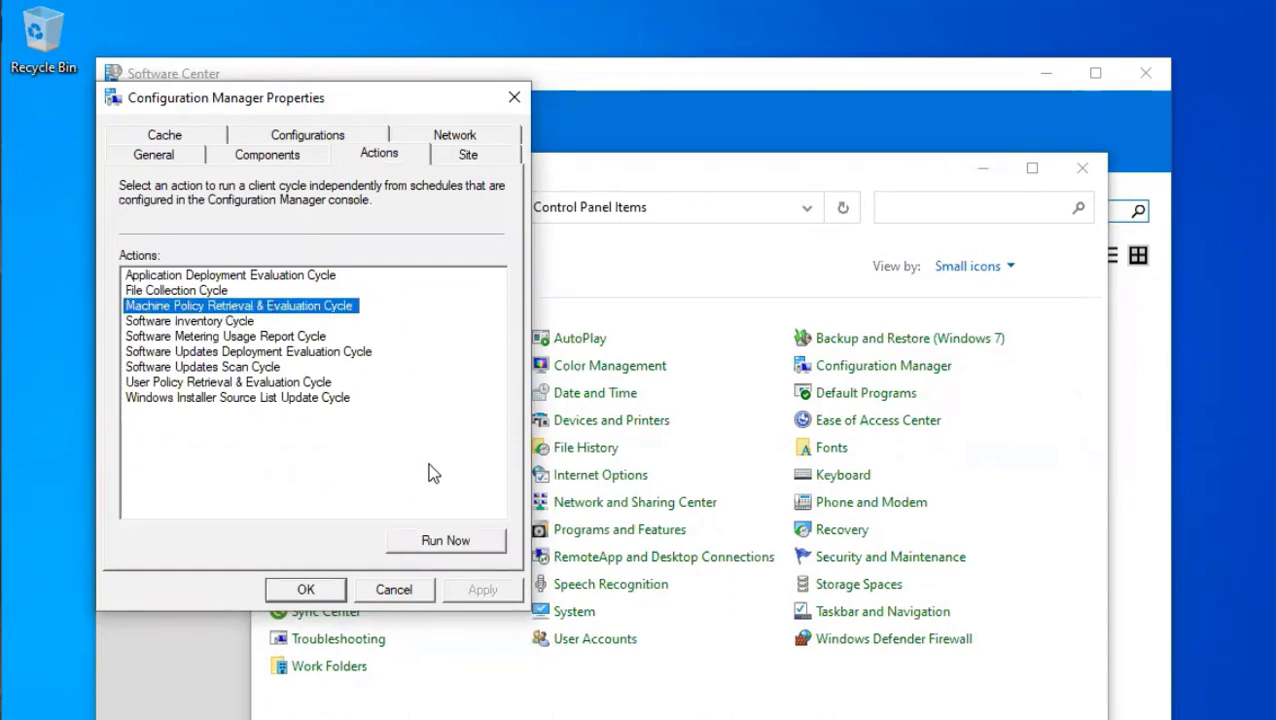
left_click(432, 543)
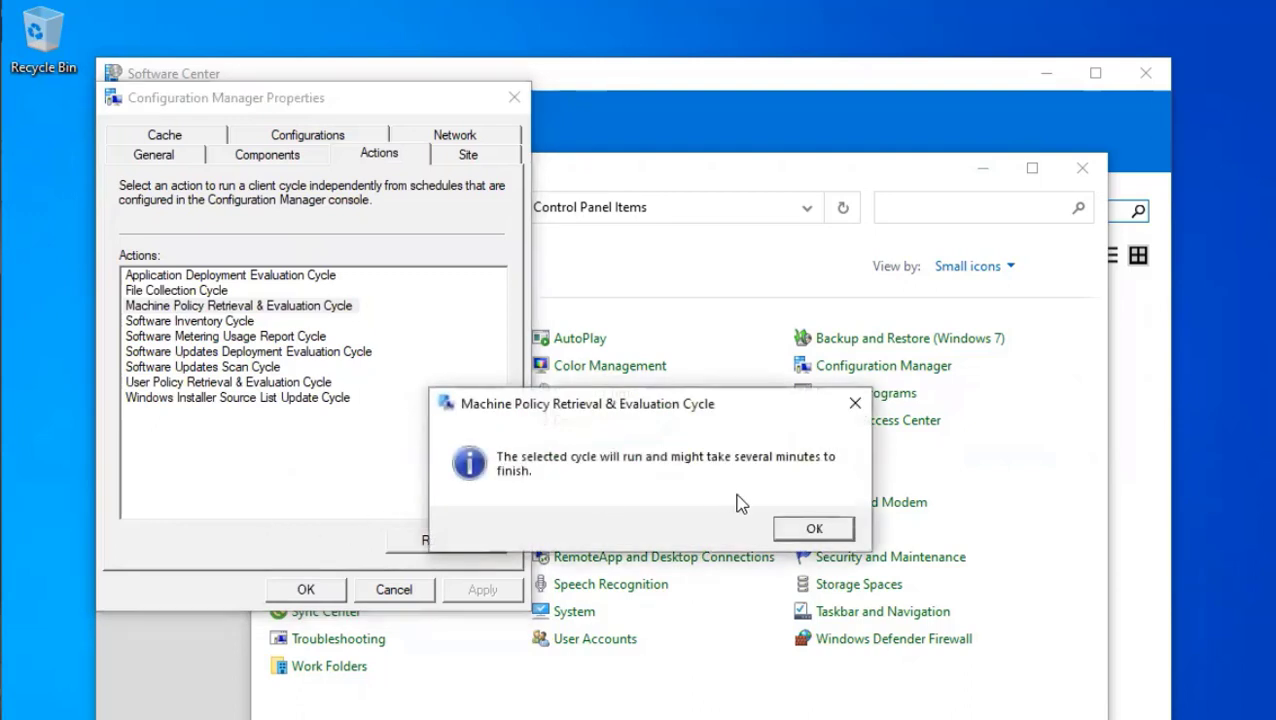
left_click(808, 529)
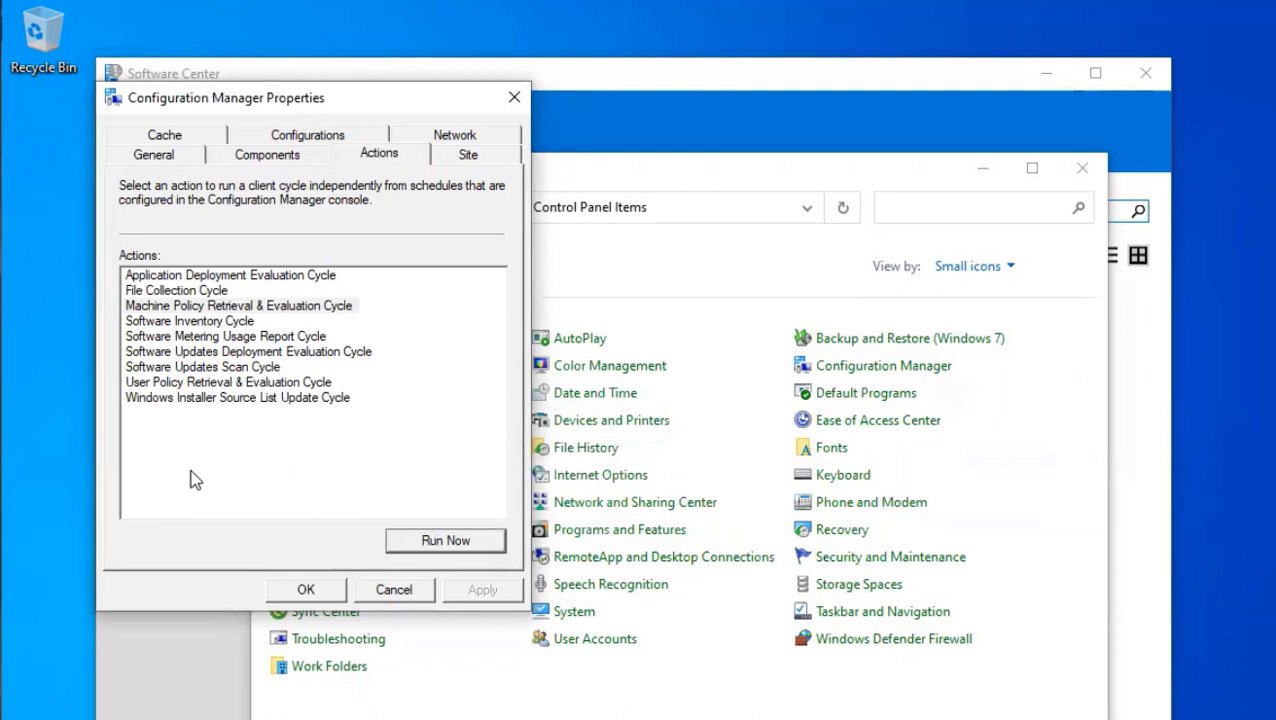
- Check the open Software Center for the new branding across its Updates, Operating Systems and Applications sections
left_click(182, 715)
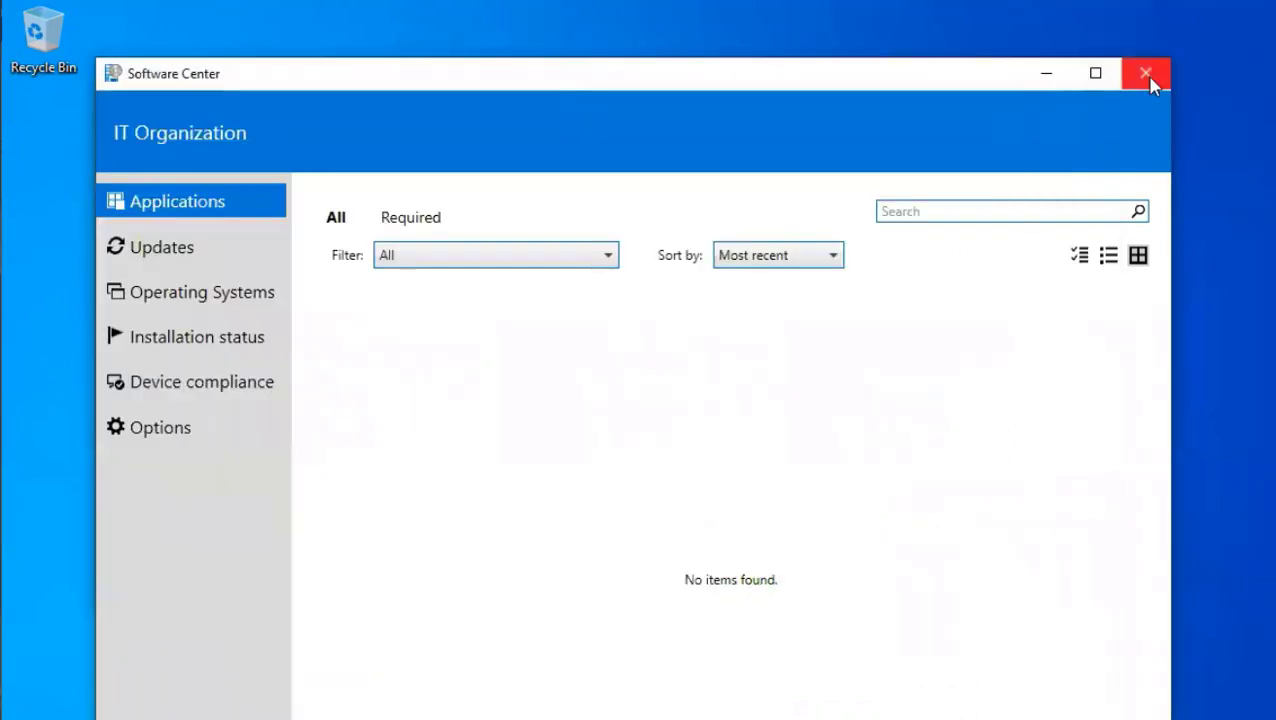
left_click(200, 252)
left_click(198, 289)
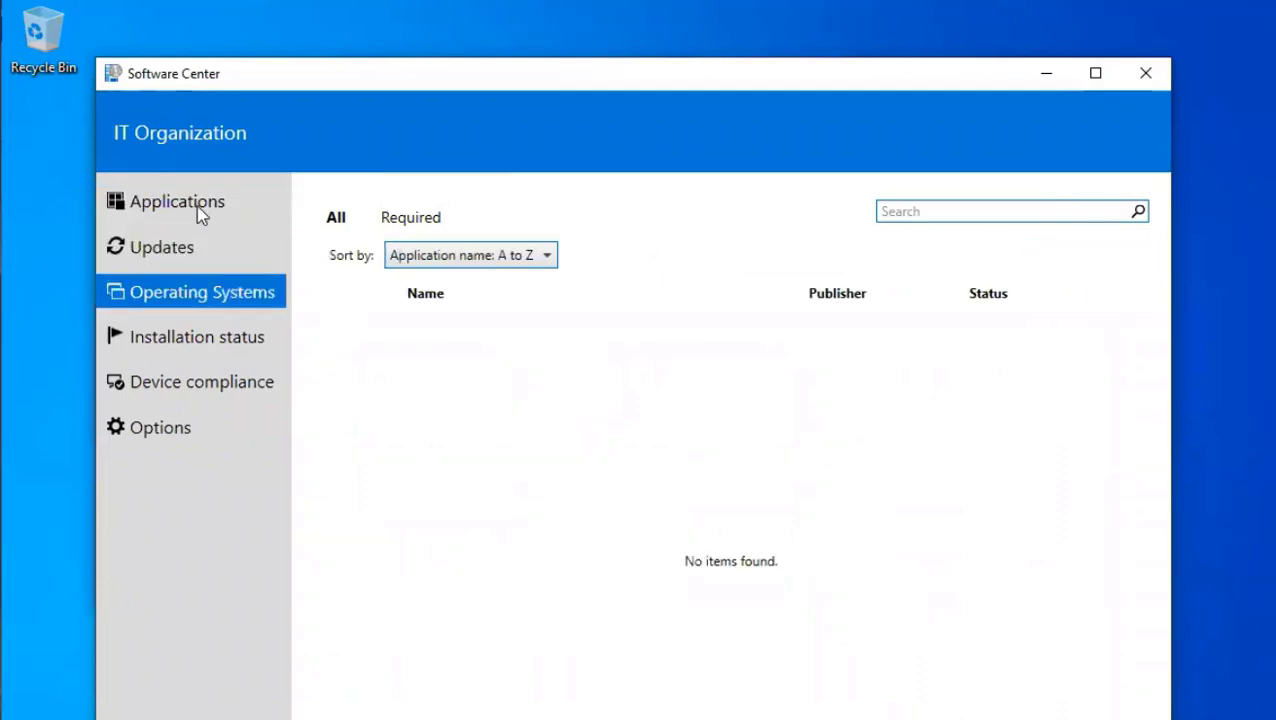
left_click(196, 205)
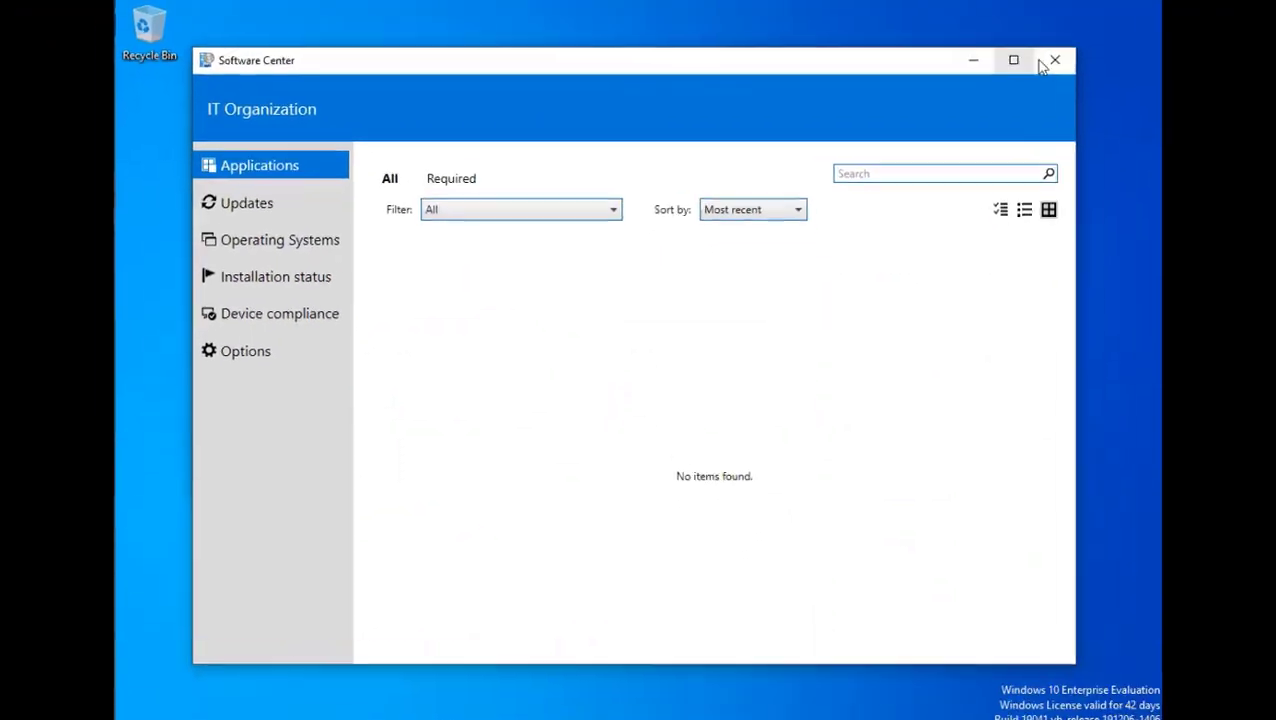
- Close Software Center and relaunch it from the Microsoft Endpoint Manager folder to load the updated branding
left_click(1055, 60)
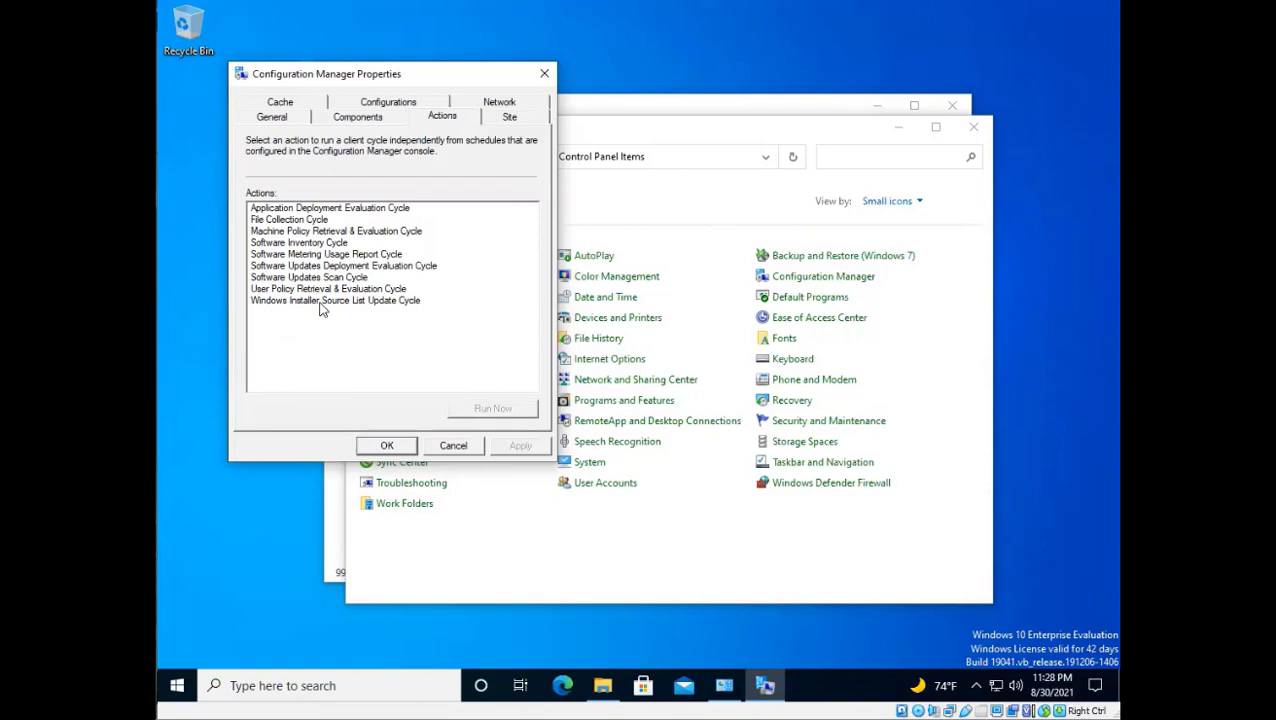
key("super")
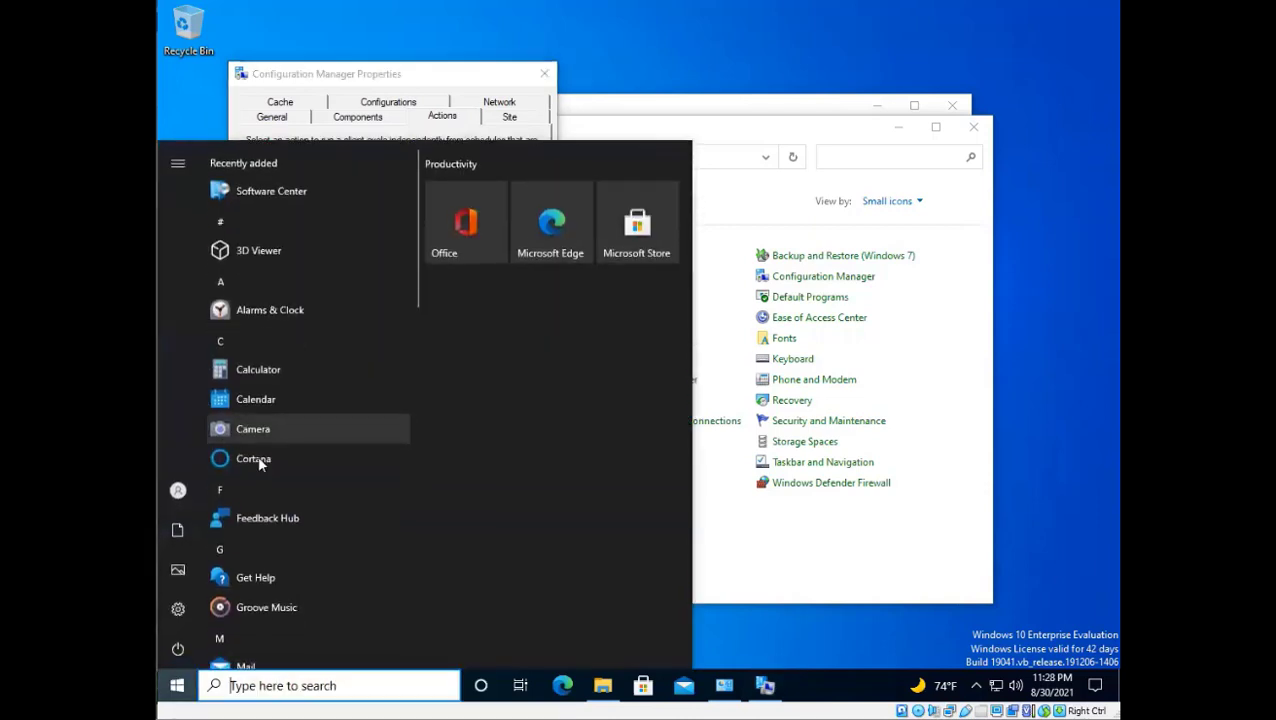
scroll(260, 462, "down", 8)
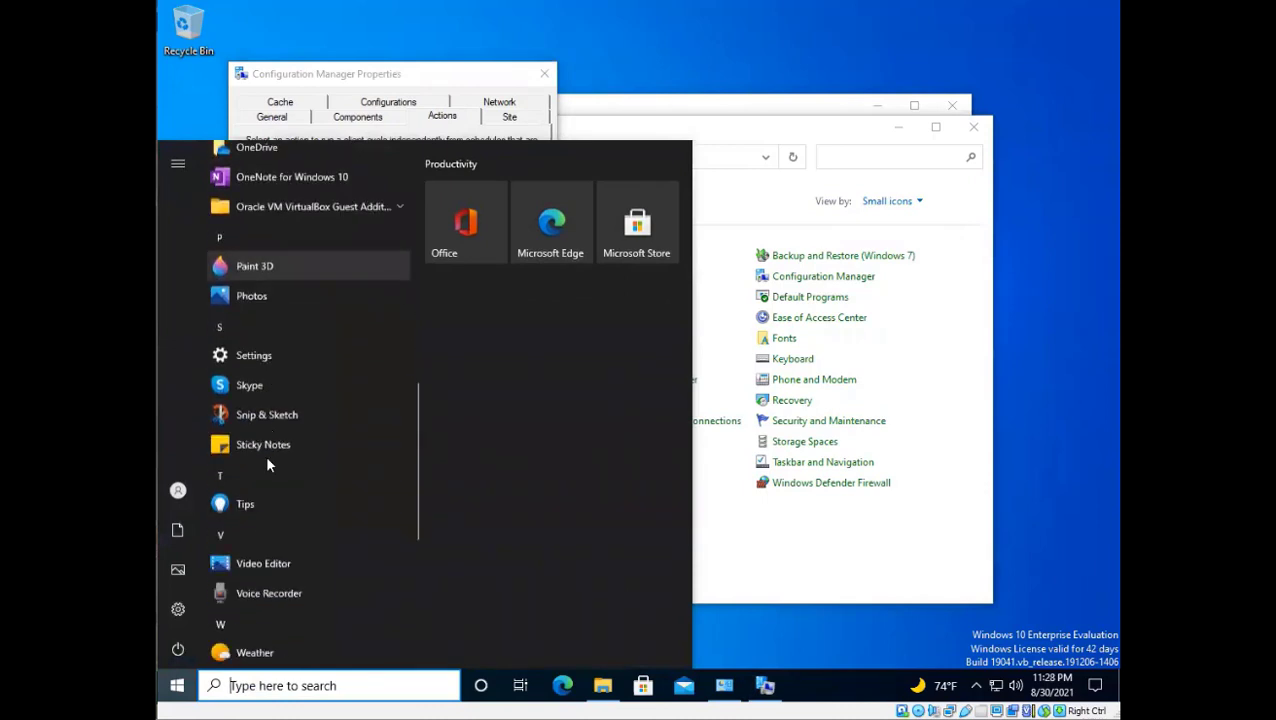
scroll(267, 462, "down", 3)
scroll(268, 505, "up", 7)
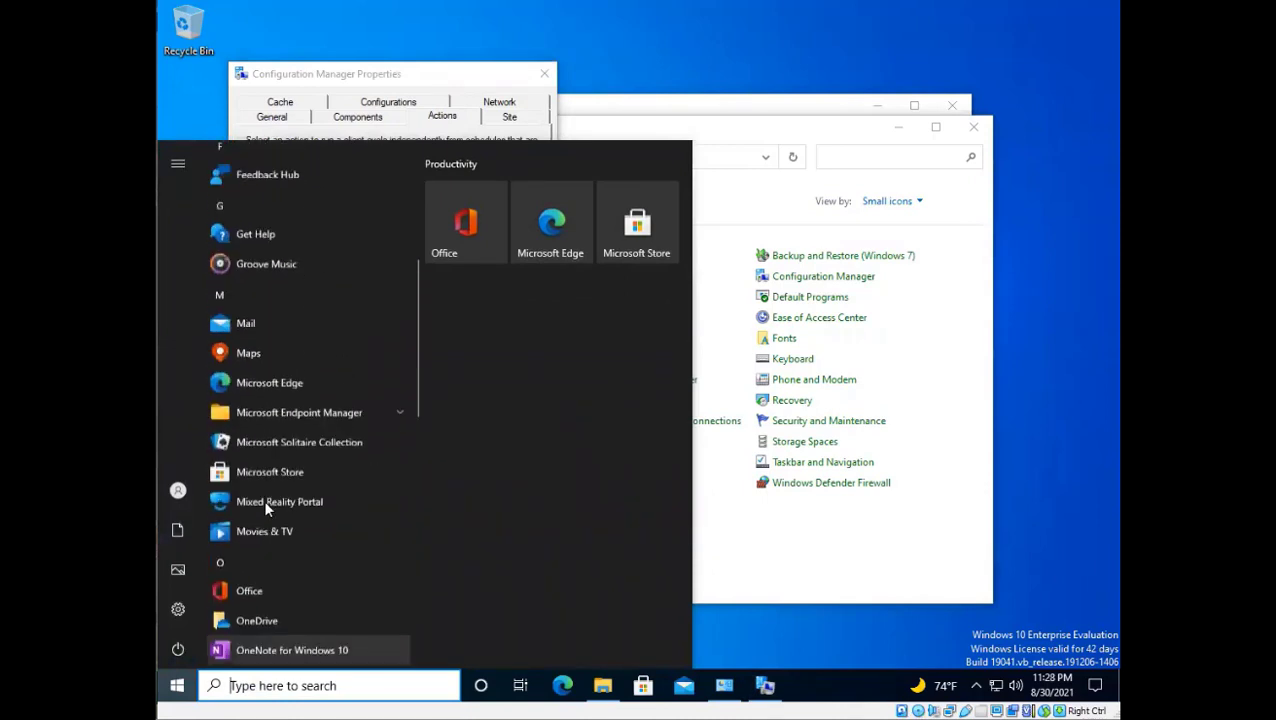
scroll(267, 505, "up", 1)
left_click(330, 438)
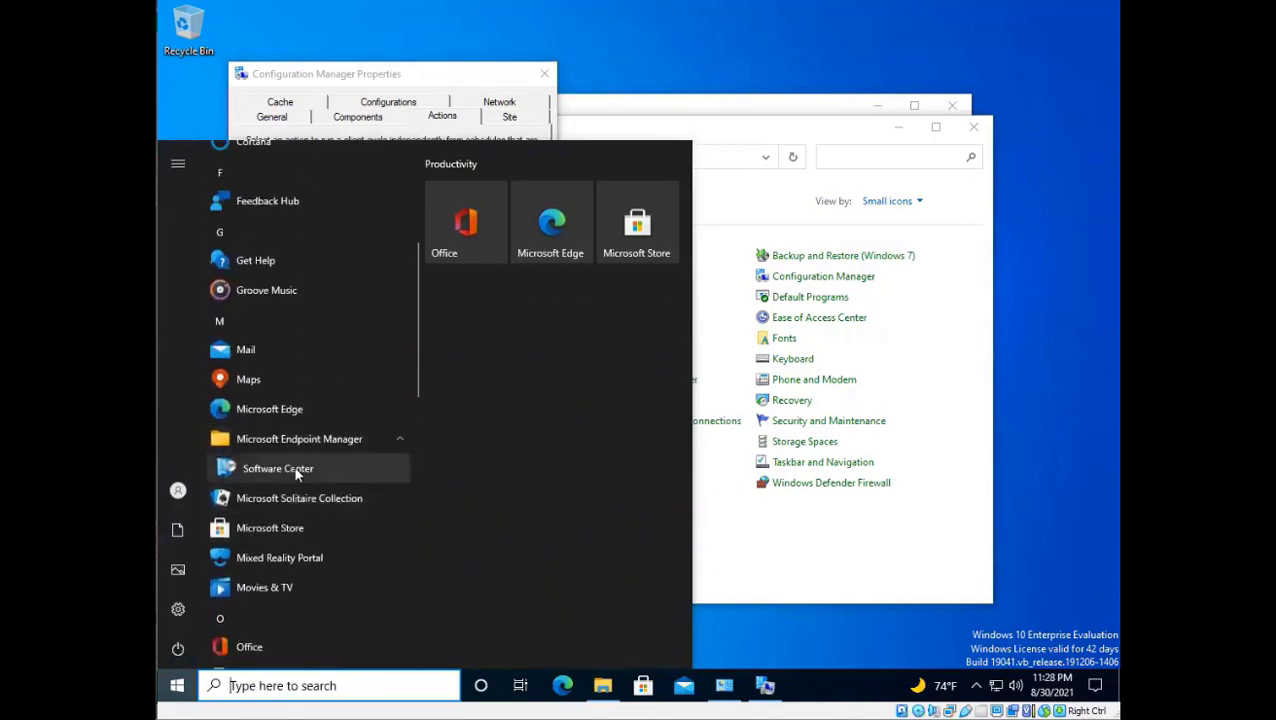
left_click(277, 468)
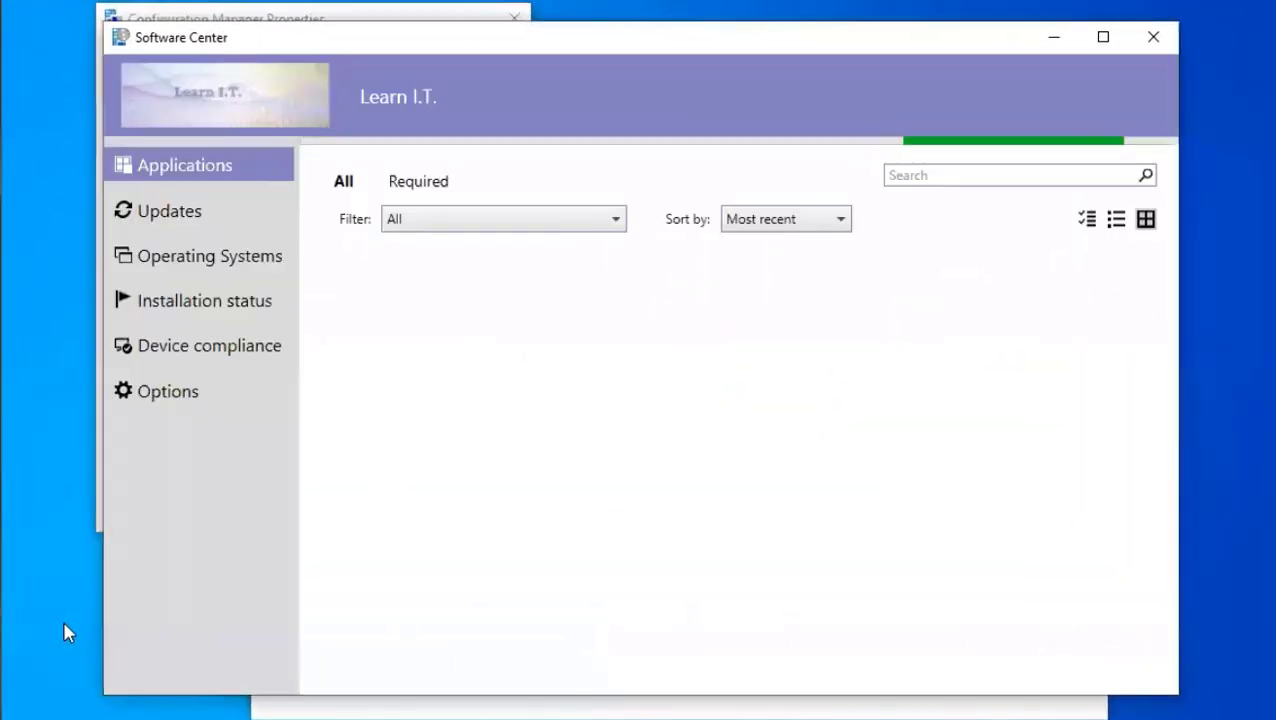
- Arrange Software Center and the Configuration Manager properties to examine the new branding and the available client actions
left_click_drag(567, 38, 615, 96)
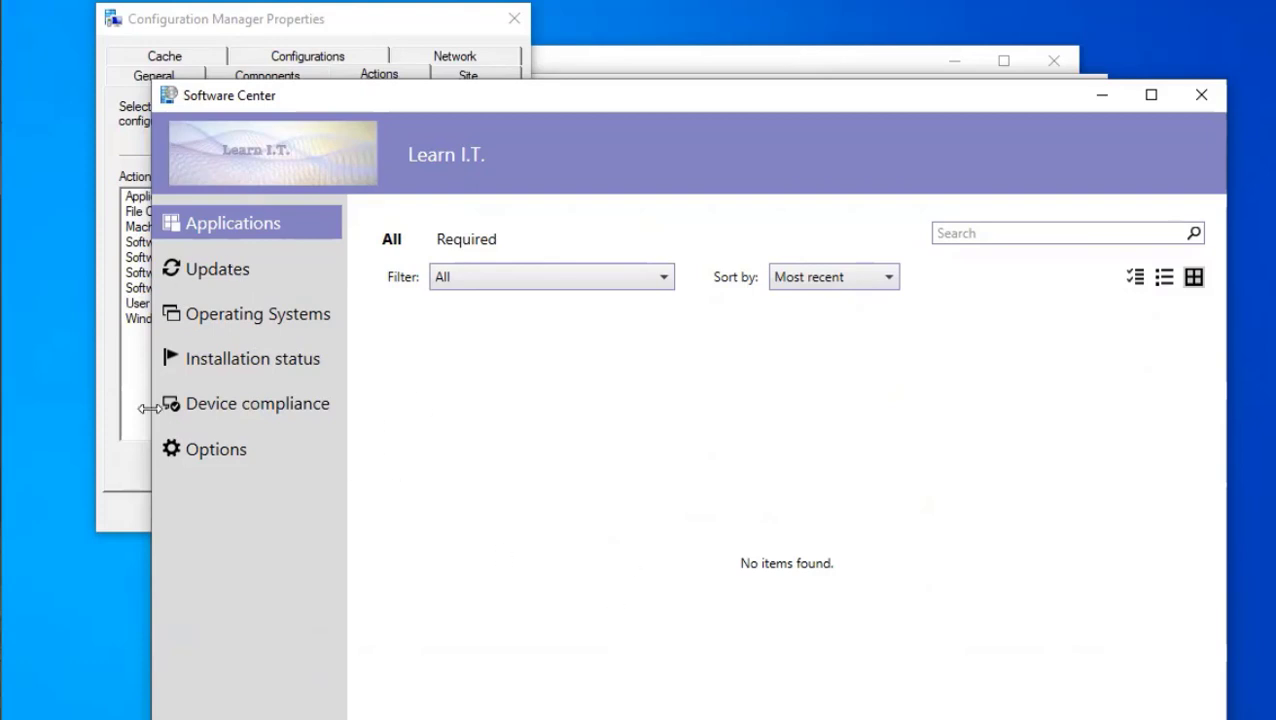
left_click_drag(362, 14, 303, 20)
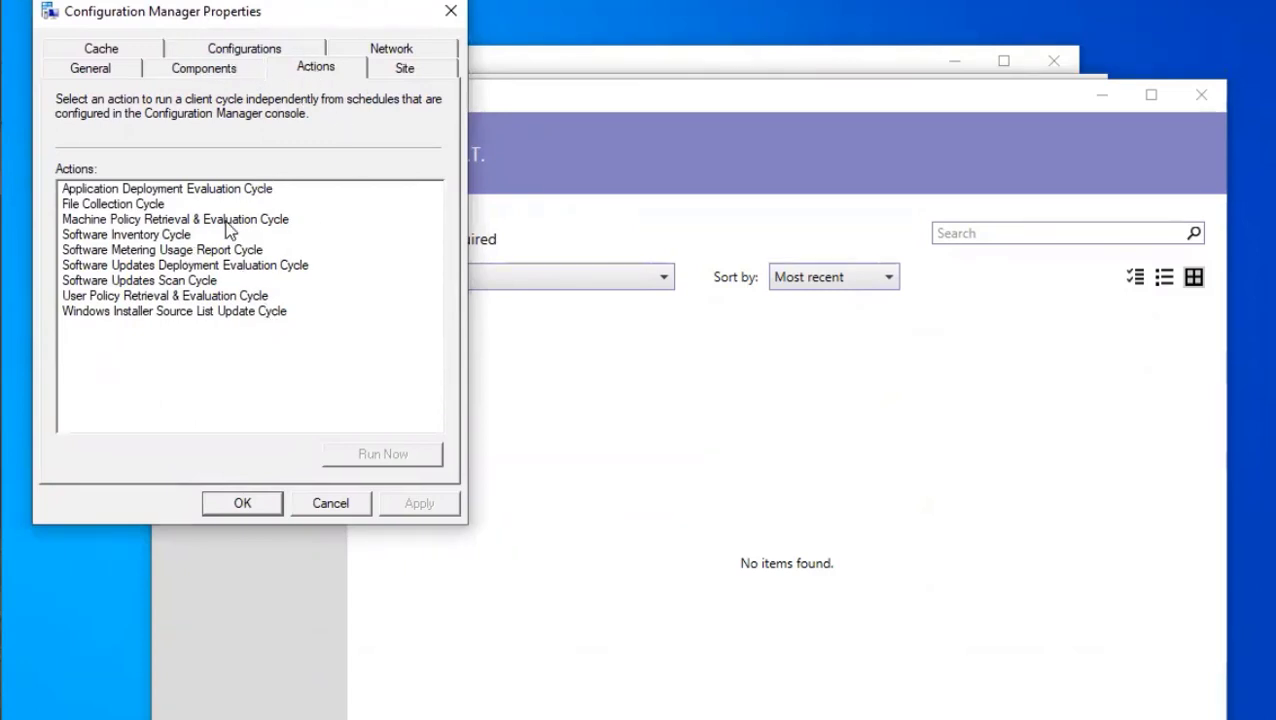
left_click(585, 460)
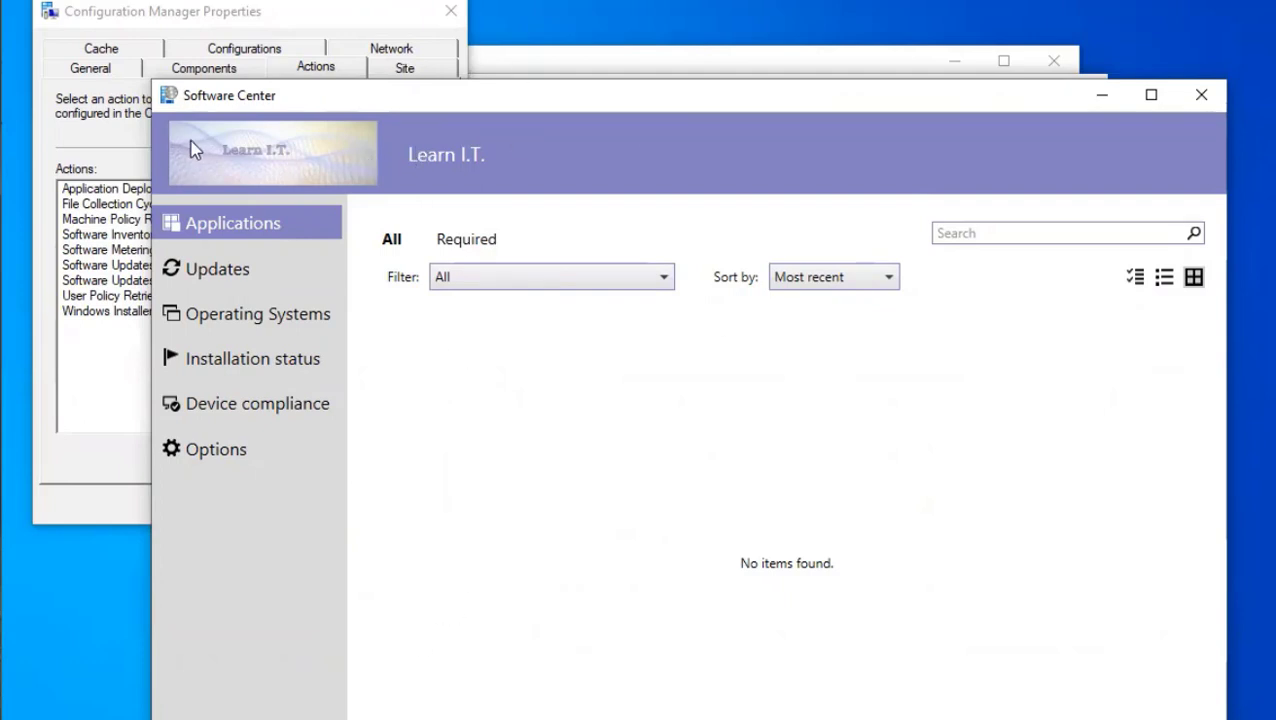
left_click_drag(515, 107, 477, 85)
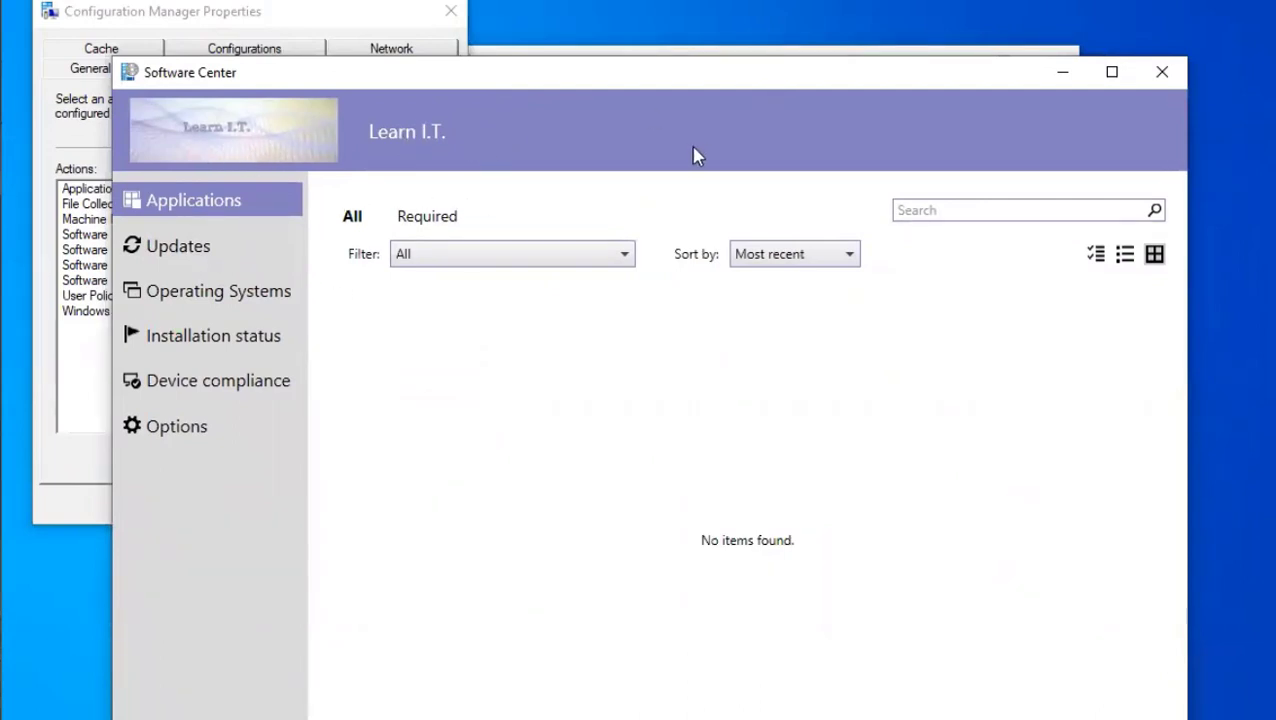
- Look through Software Center's Applications, Updates, Operating Systems and Installation status sections, and close it
left_click(226, 258)
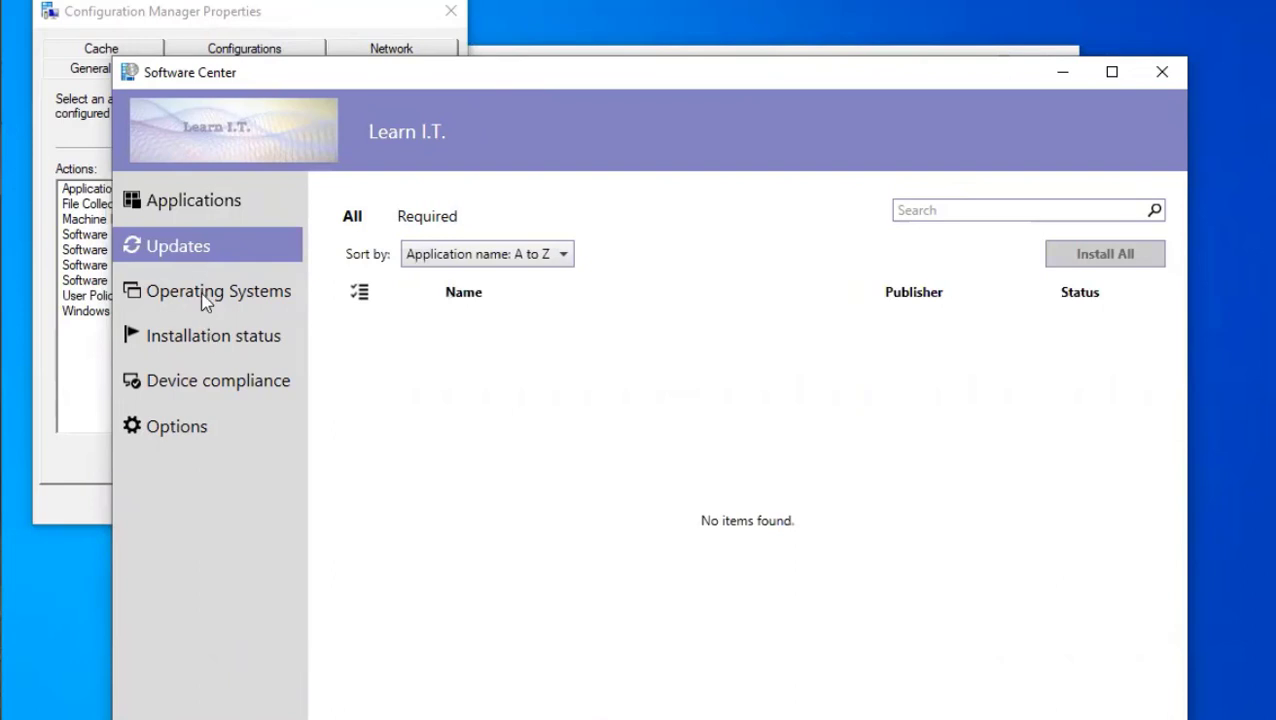
left_click(205, 208)
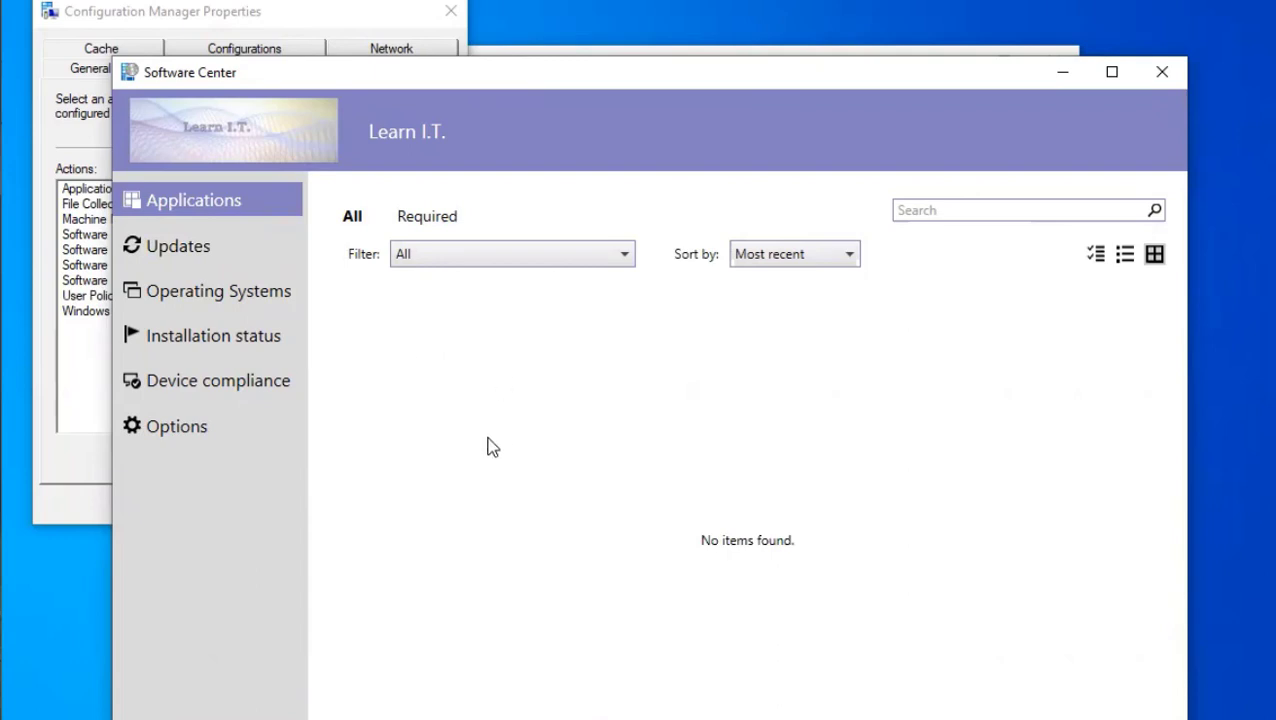
left_click(203, 248)
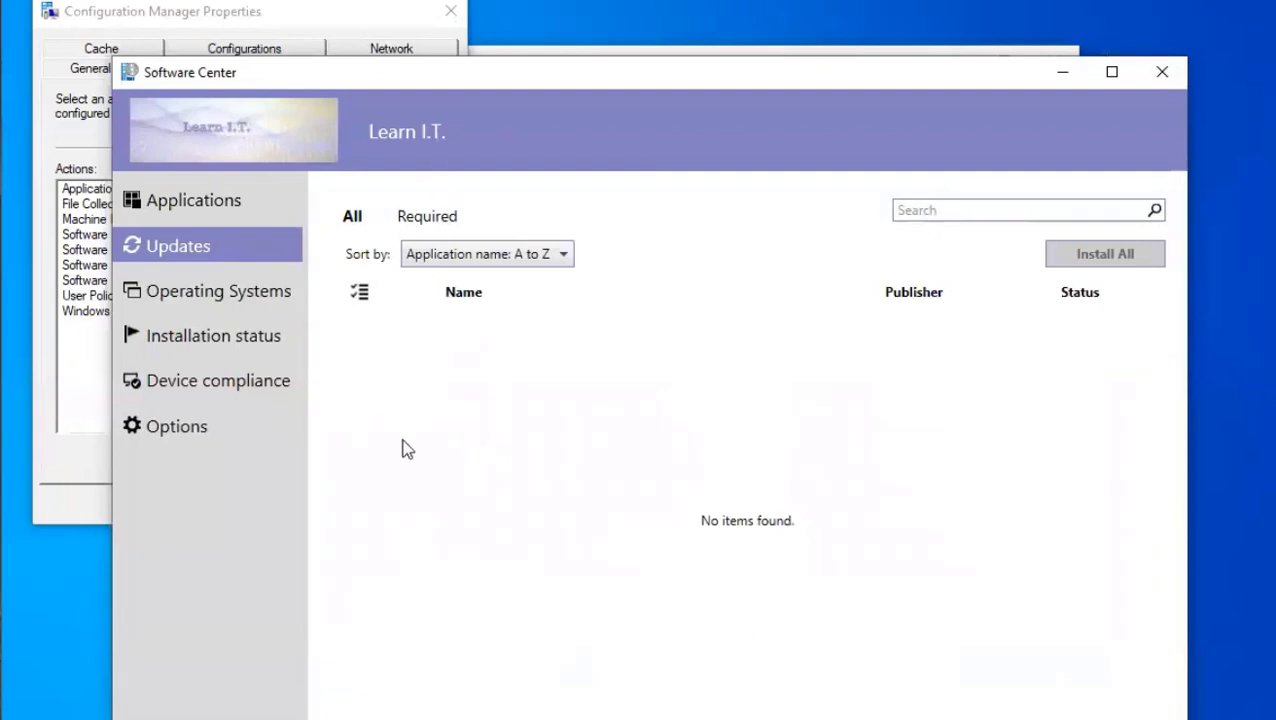
left_click(229, 295)
left_click(220, 330)
left_click(214, 290)
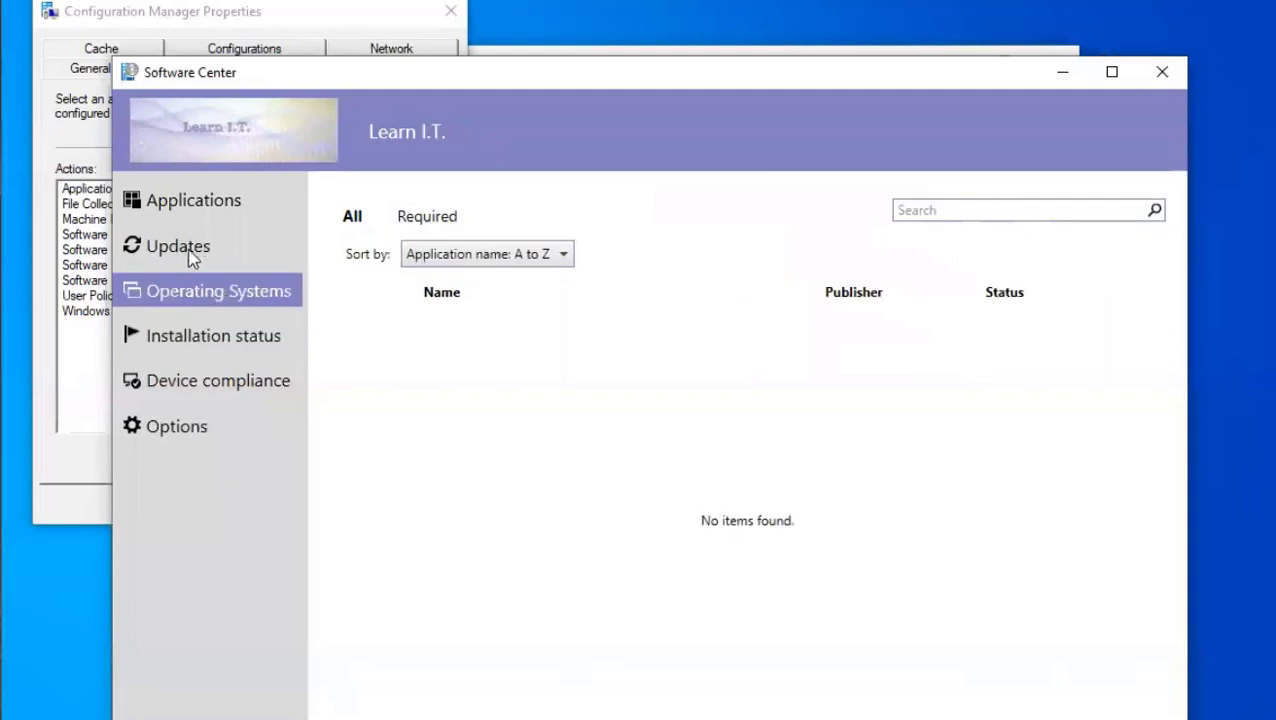
left_click(189, 251)
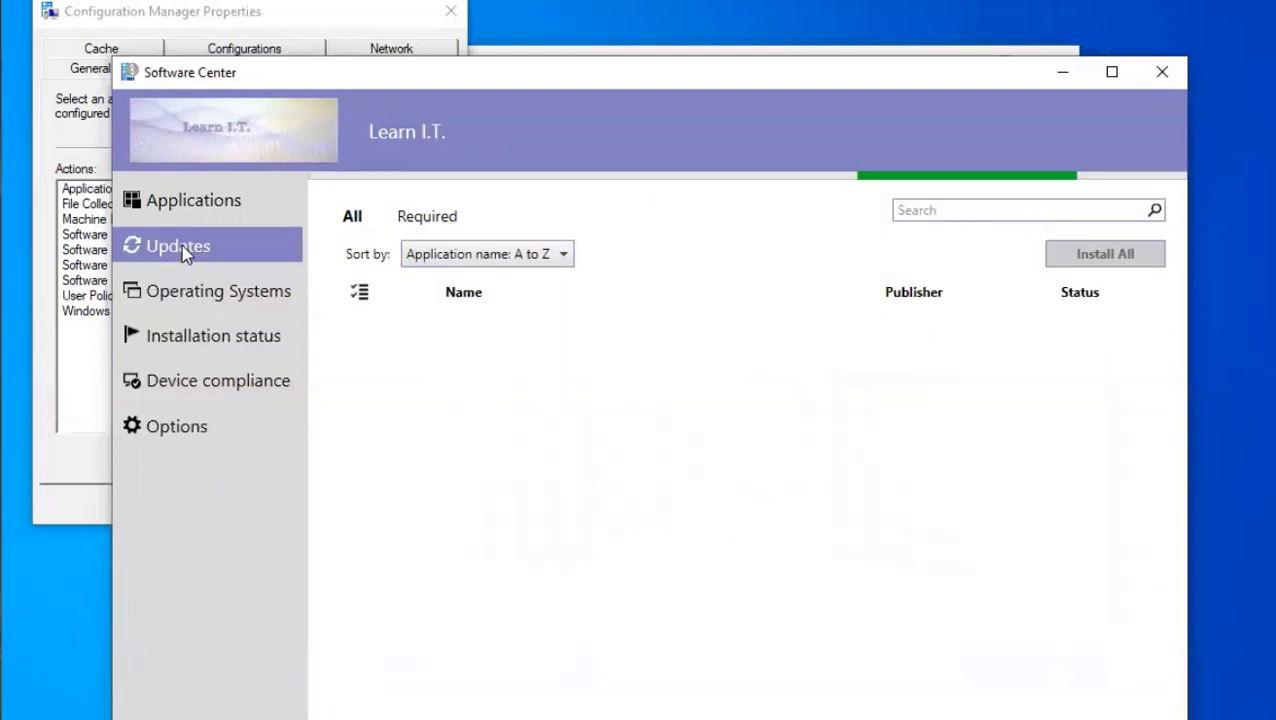
left_click(1163, 74)
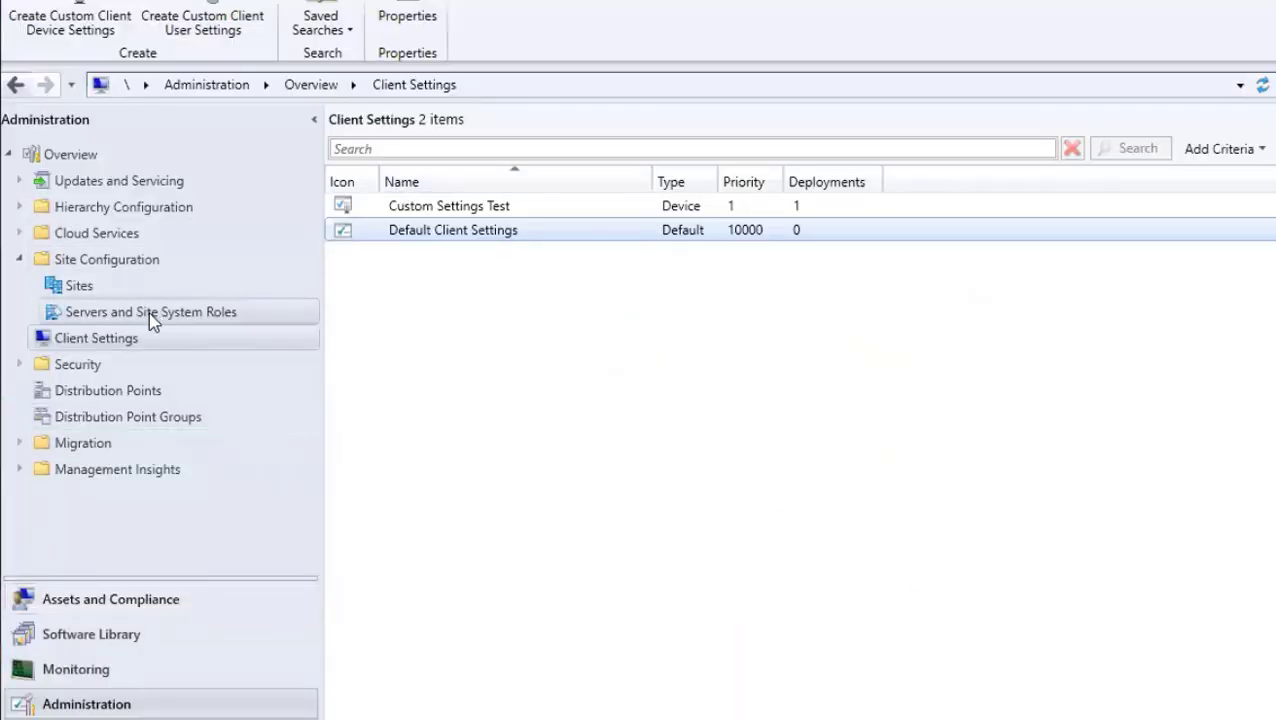
- Go to the Devices list under Assets and Compliance and examine TESTPC's available actions and device details
left_click(150, 312)
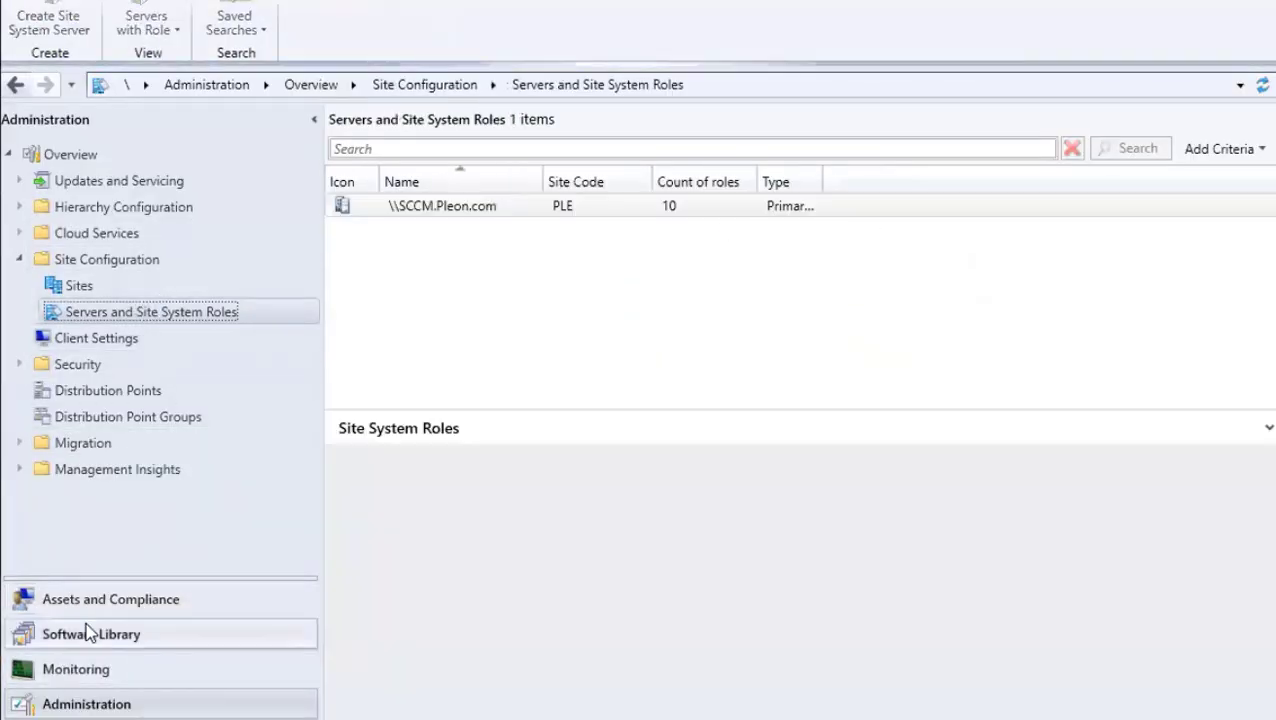
left_click(90, 633)
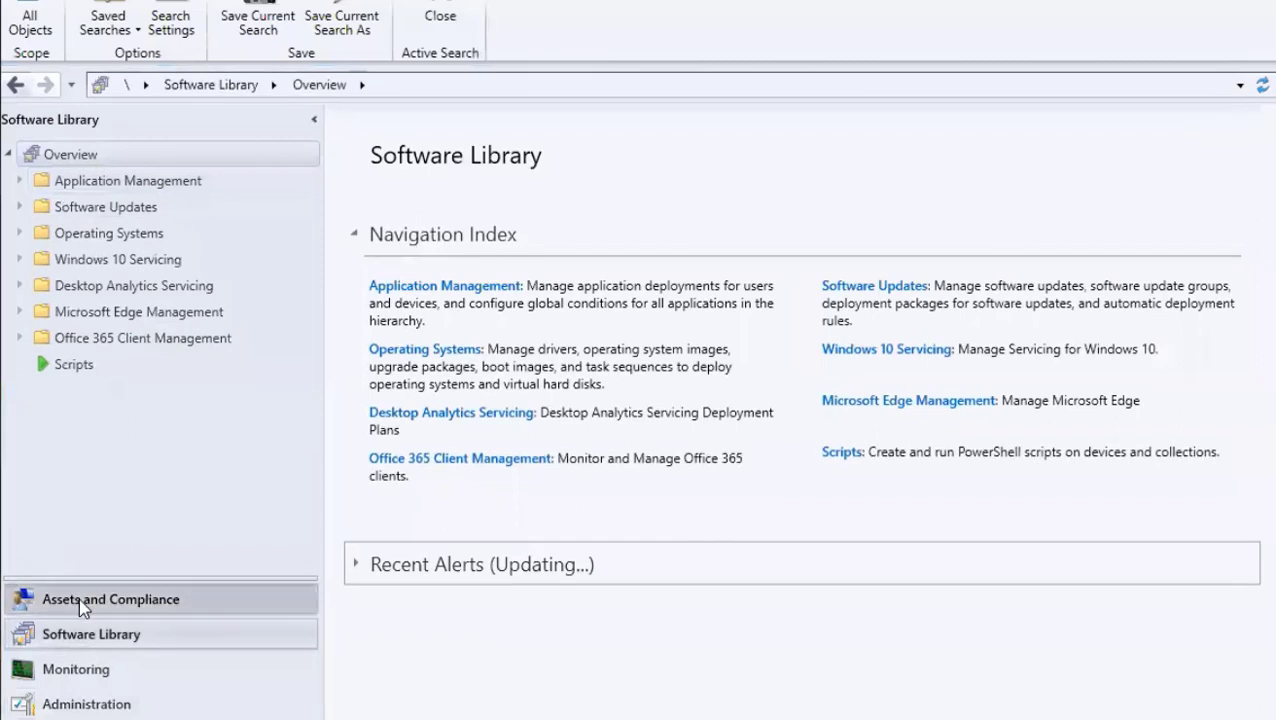
left_click(79, 597)
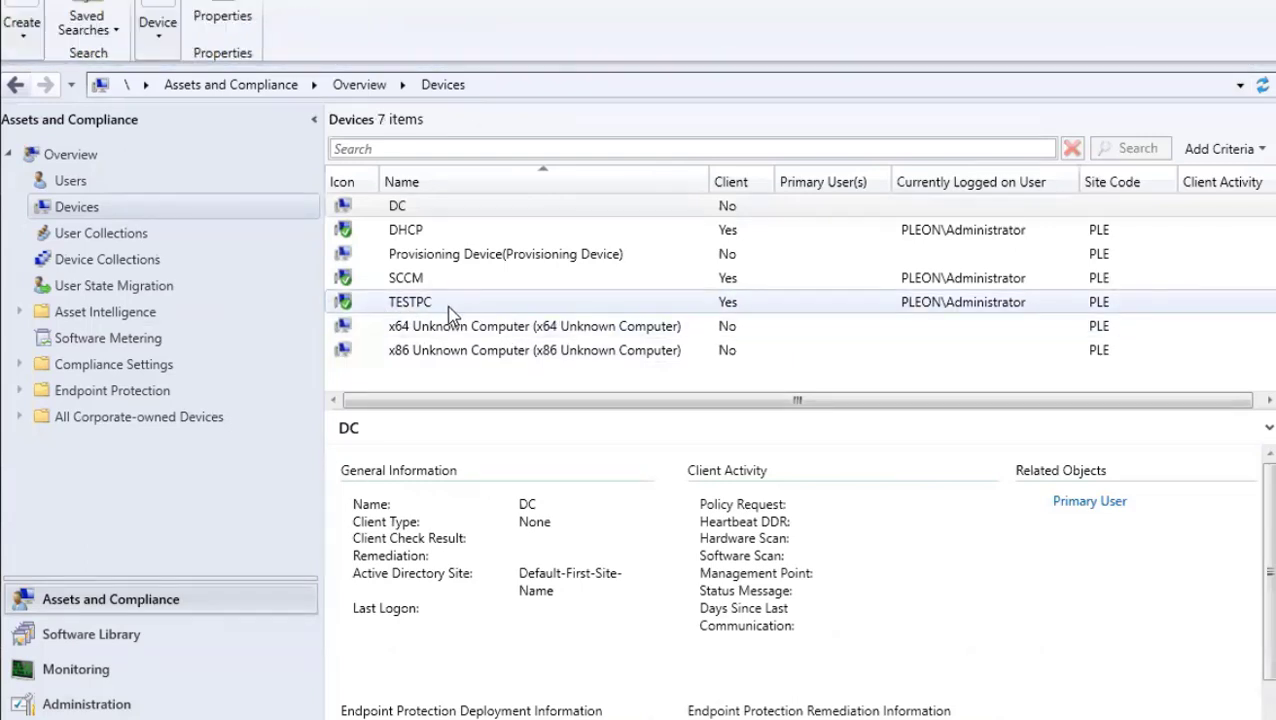
left_click(452, 310)
right_click(455, 305)
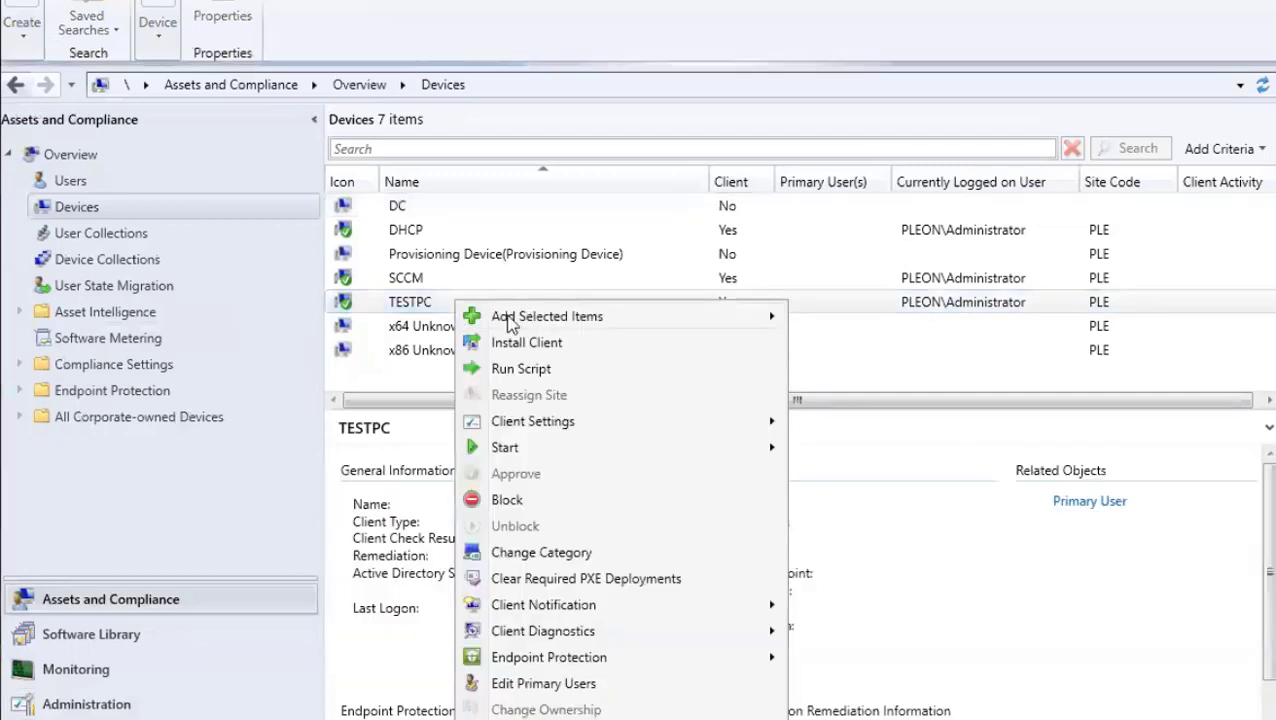
left_click(386, 360)
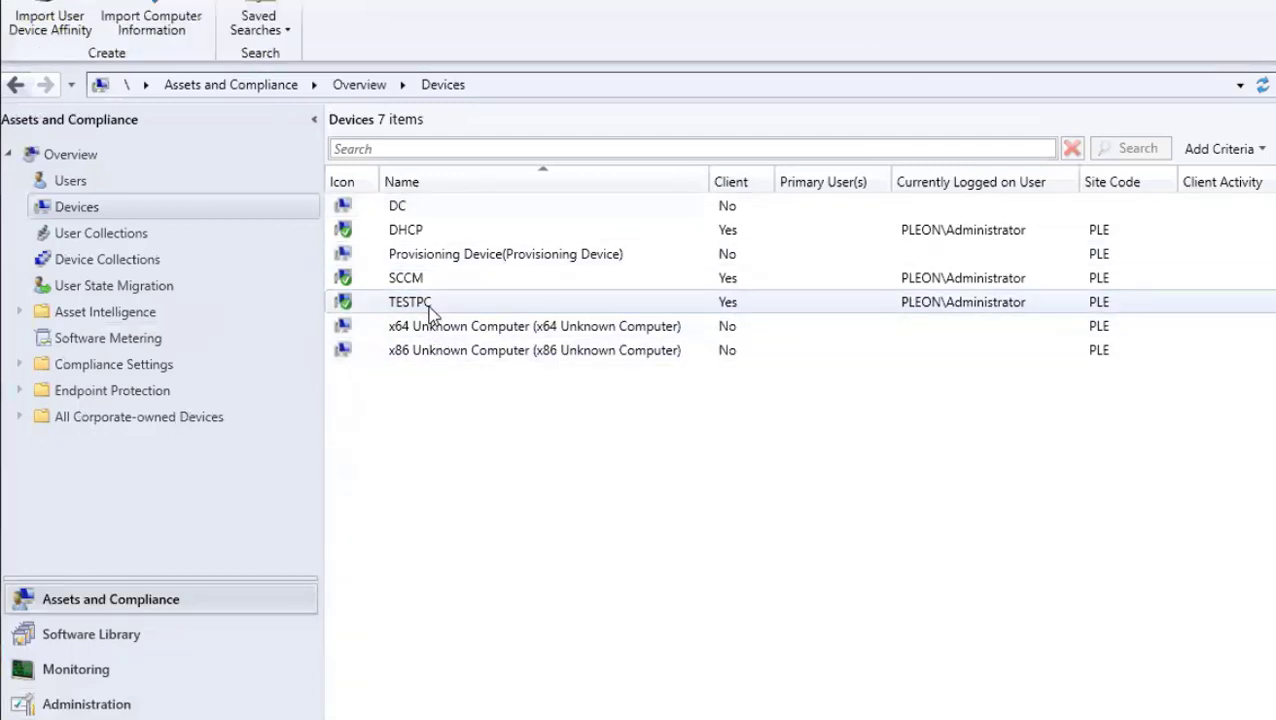
left_click(430, 305)
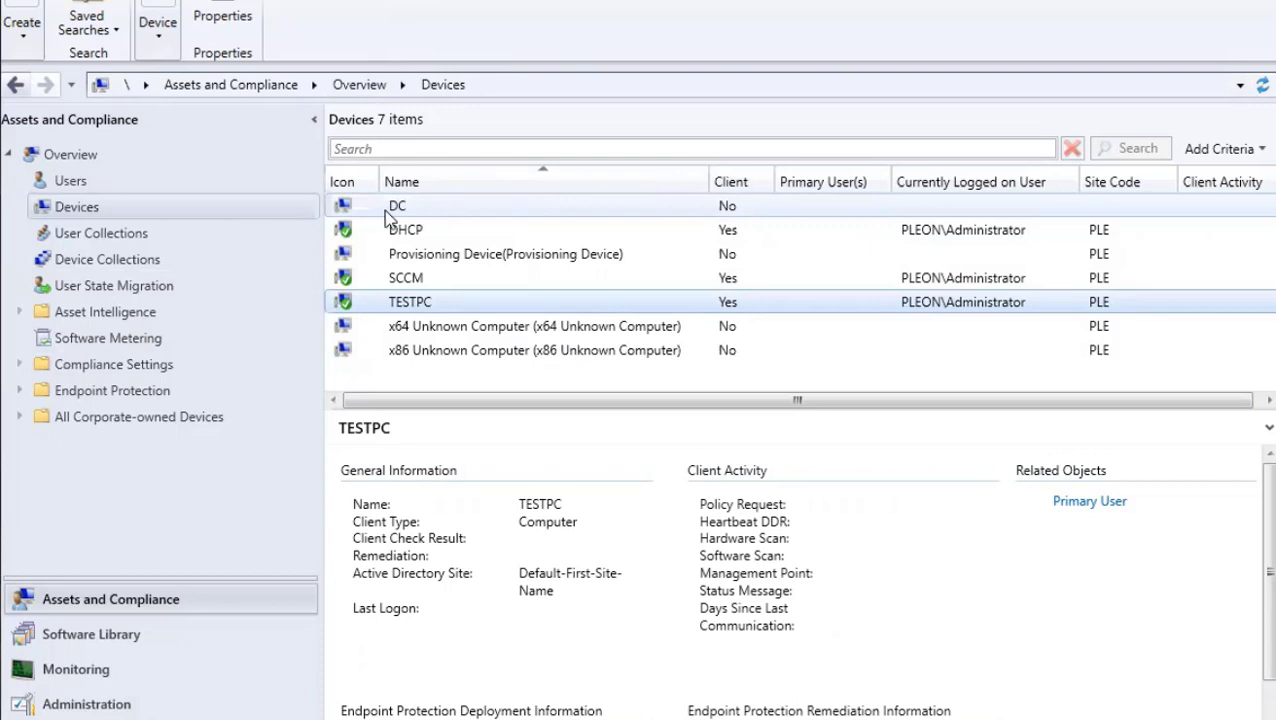
- Look through the actions available for the DC device, including Install Client, without running any of them
left_click(432, 213)
right_click(432, 209)
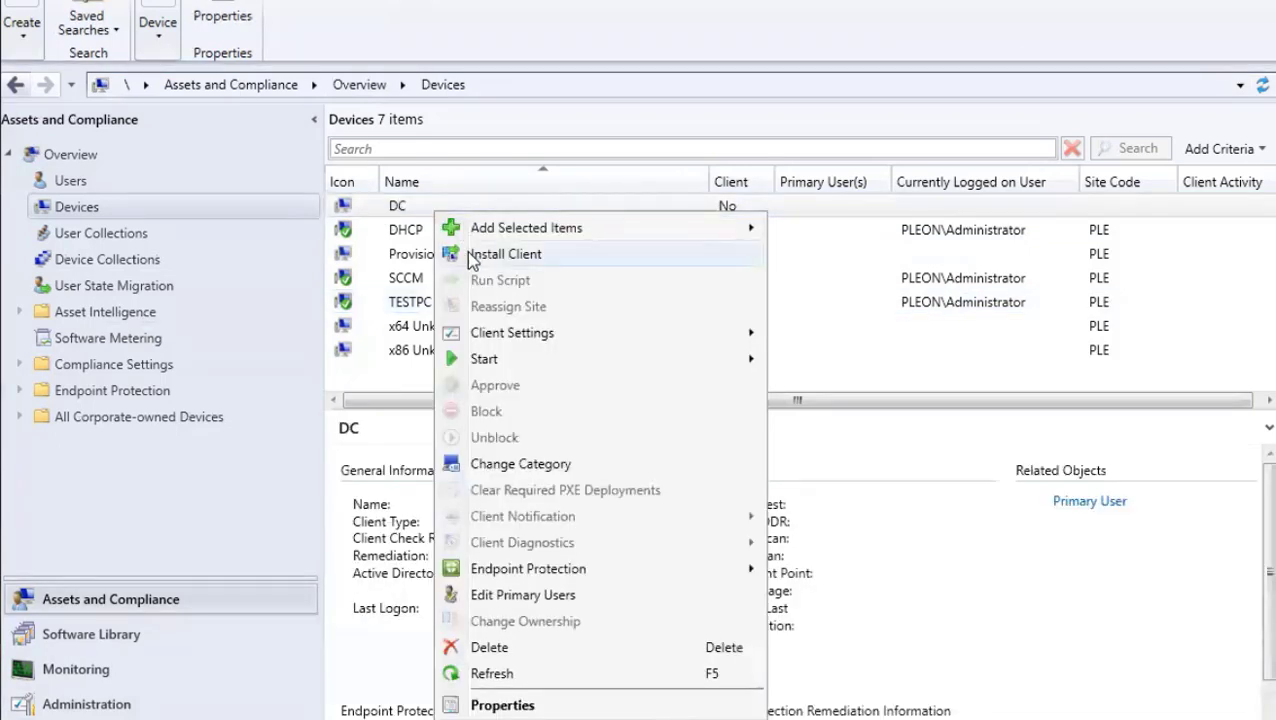
left_click(529, 132)
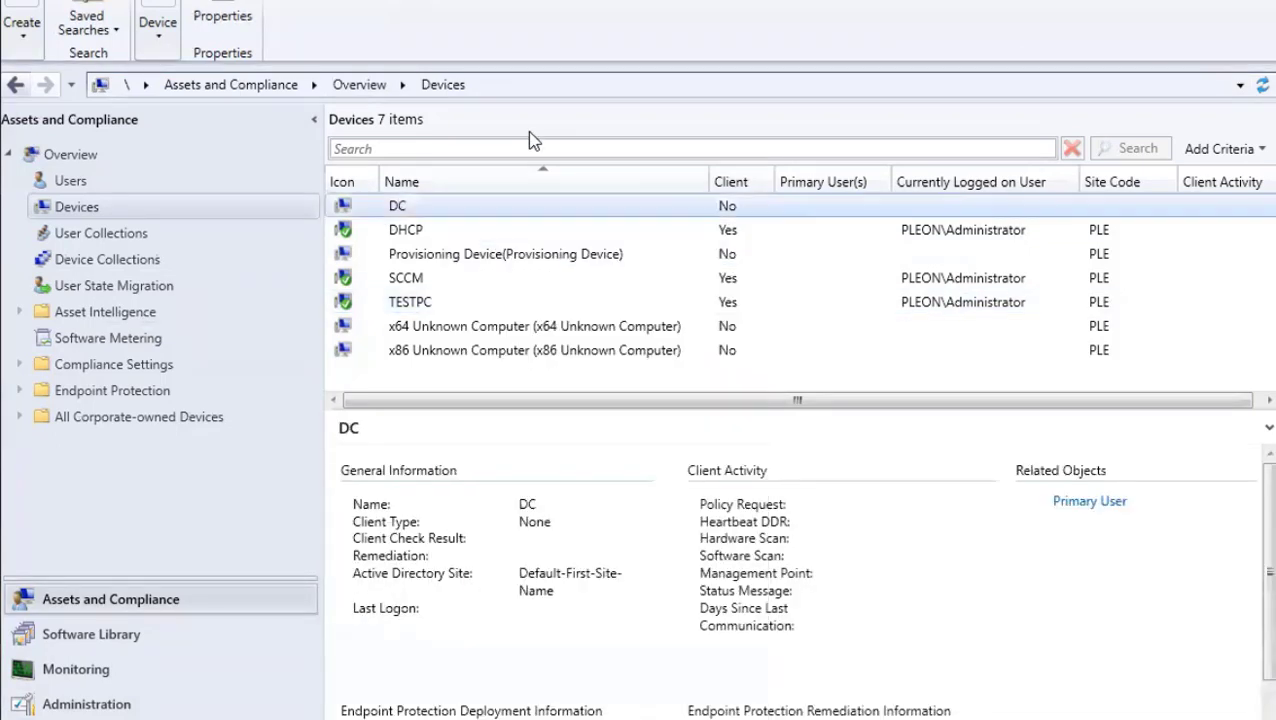